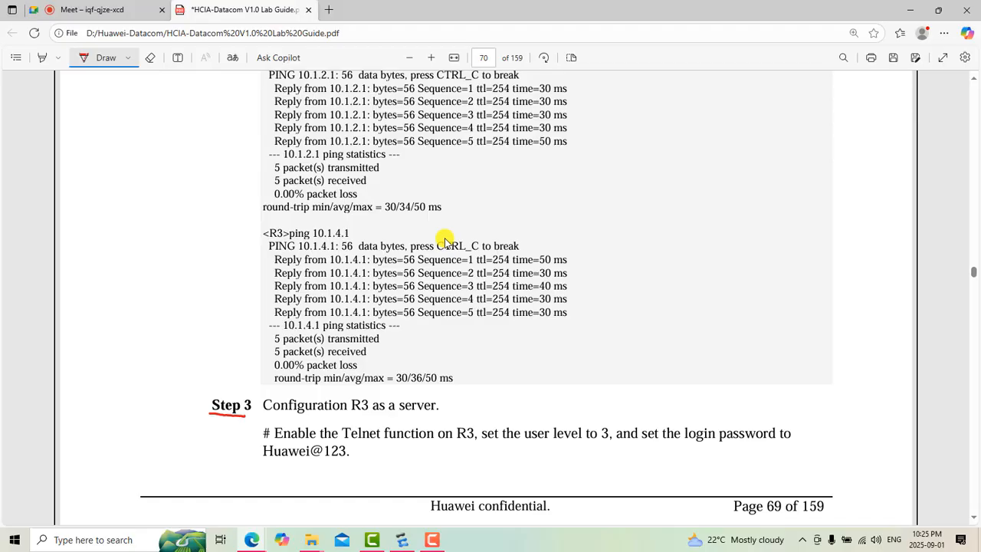
# Step: Underline the word "server" in the Step 3 heading of the lab guide in red
pyautogui.moveTo(415, 411); pyautogui.dragTo(435, 412)
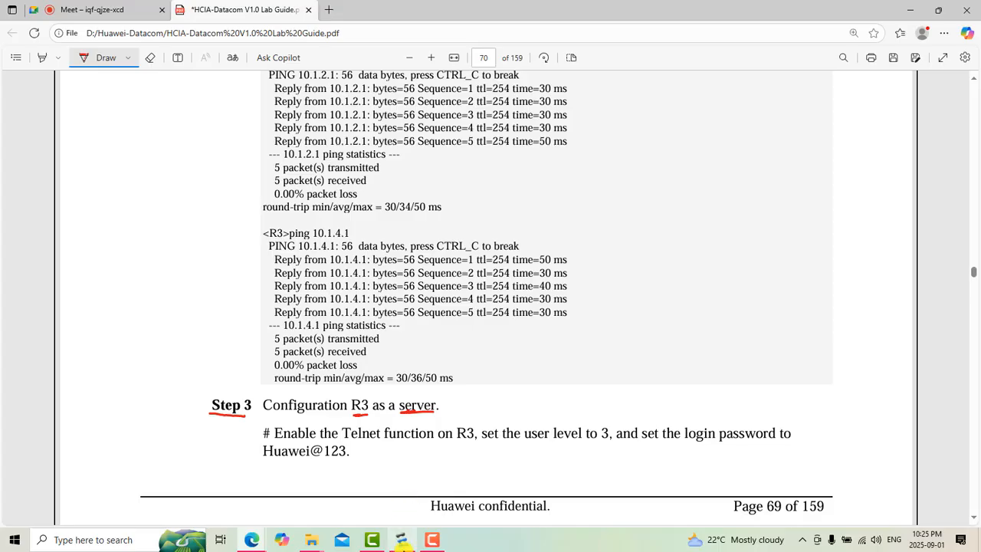
# Step: Switch to eNSP, move the NB router note down closer to the topology oval, and correct its router model to "AR2220"
pyautogui.click(401, 539)
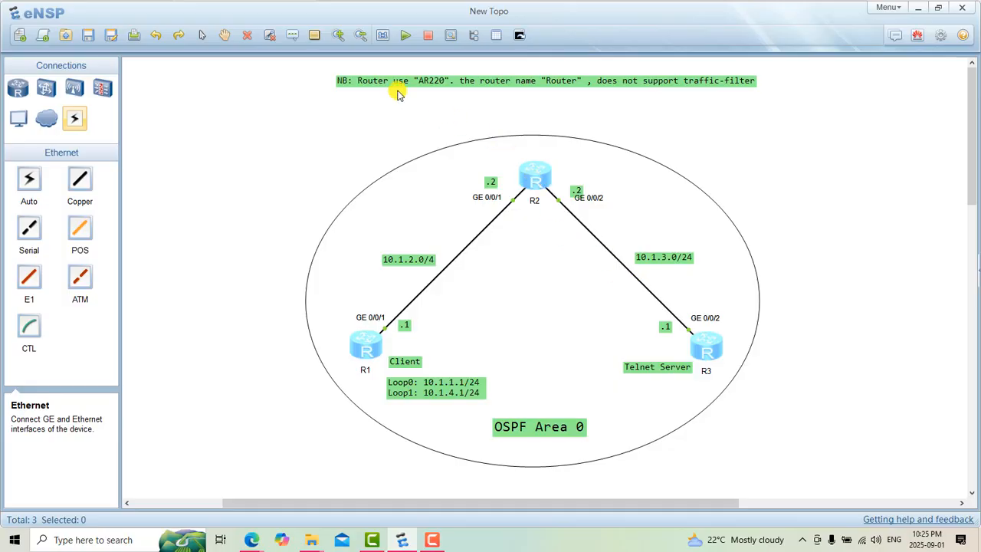
pyautogui.moveTo(393, 84); pyautogui.dragTo(414, 117)
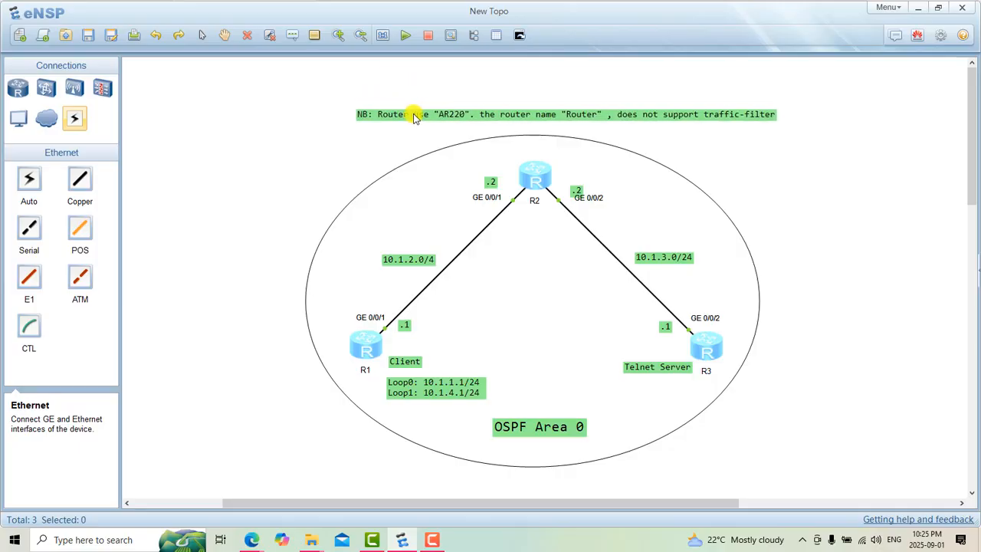
pyautogui.doubleClick(451, 120)
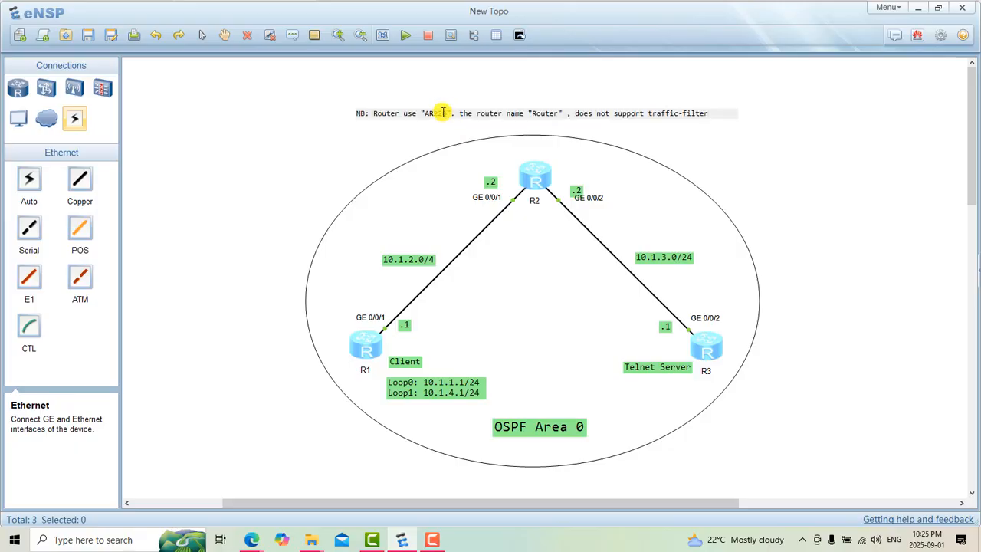
pyautogui.write('4')
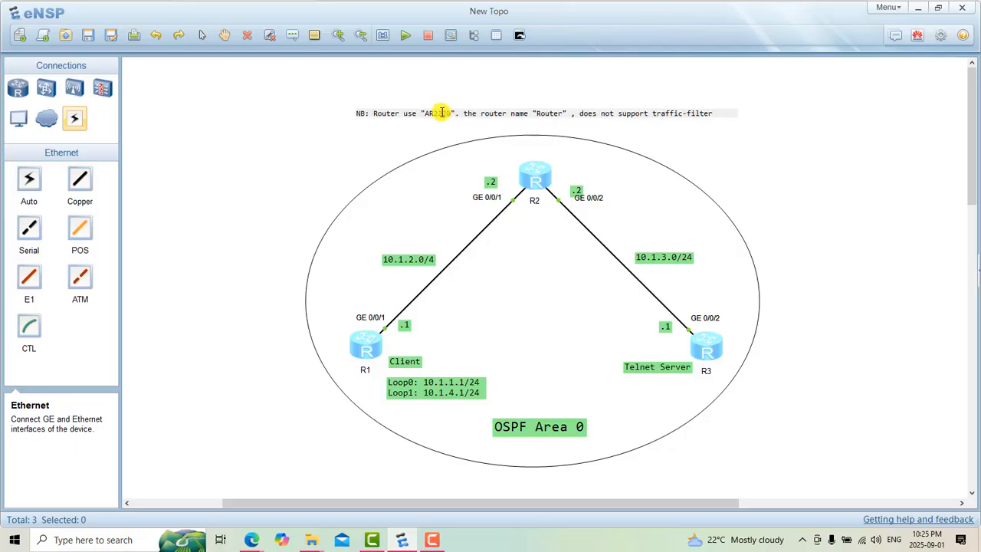
pyautogui.click(401, 143)
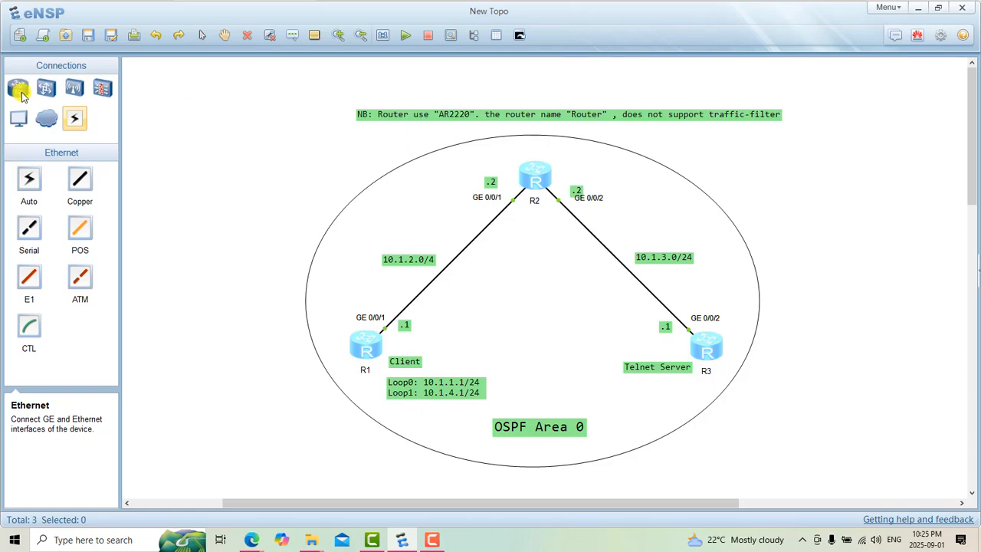
# Step: List the available router models and move the Loop0/Loop1 address label directly beneath R1
pyautogui.click(19, 91)
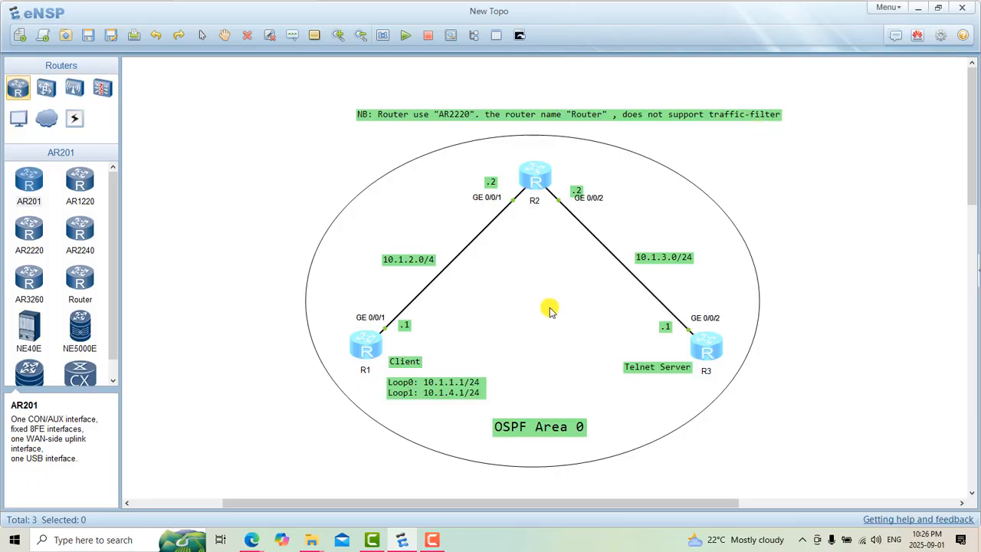
pyautogui.moveTo(429, 383); pyautogui.dragTo(431, 381)
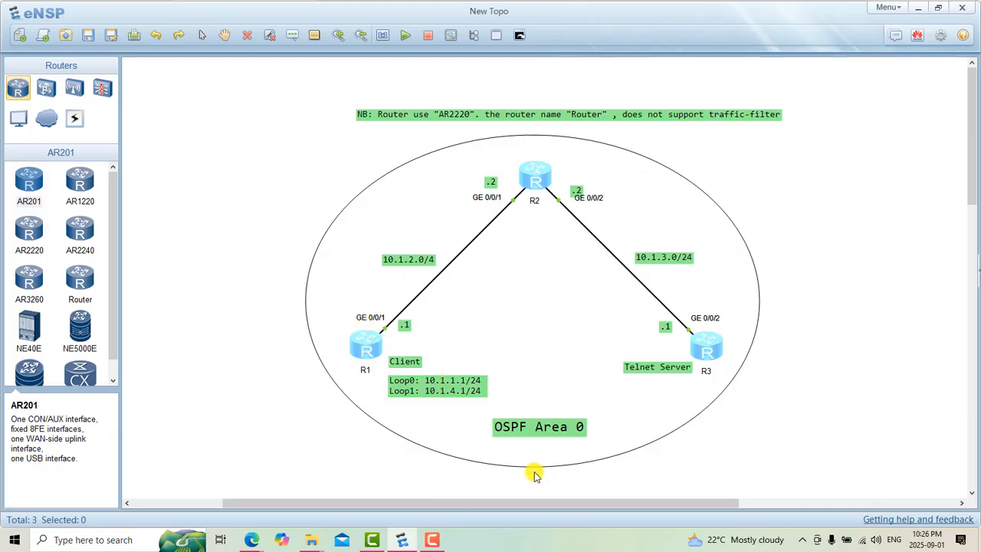
pyautogui.moveTo(442, 400); pyautogui.dragTo(374, 400)
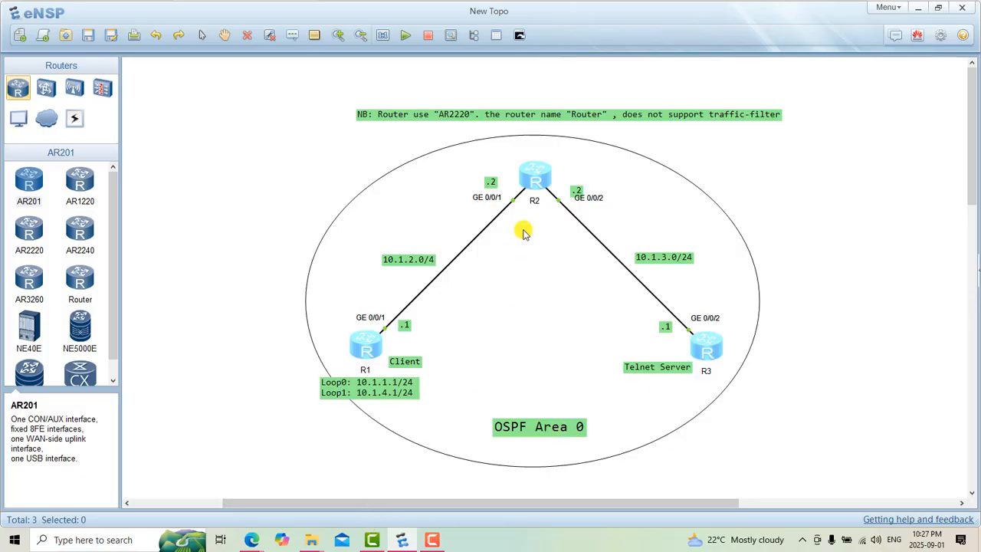
# Step: Open the command-line consoles of R1, R2 and R3 and maximize the console window
pyautogui.click(361, 355)
pyautogui.doubleClick(361, 355)
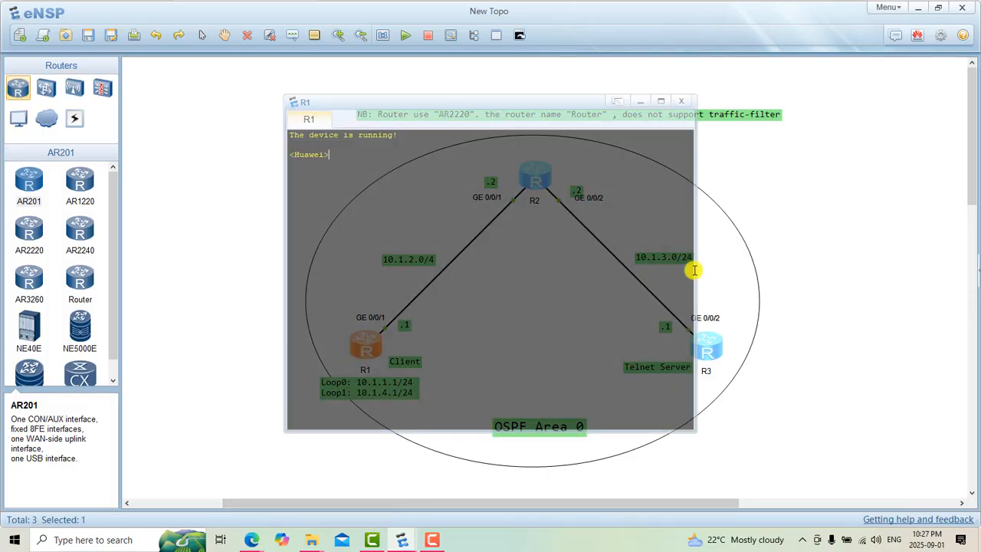
pyautogui.click(801, 258)
pyautogui.doubleClick(534, 178)
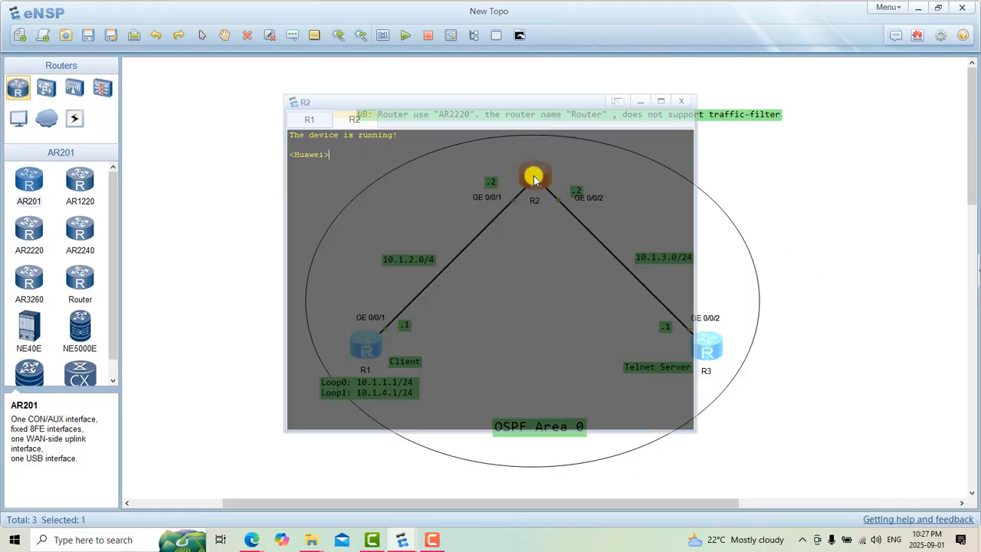
pyautogui.click(824, 217)
pyautogui.doubleClick(707, 349)
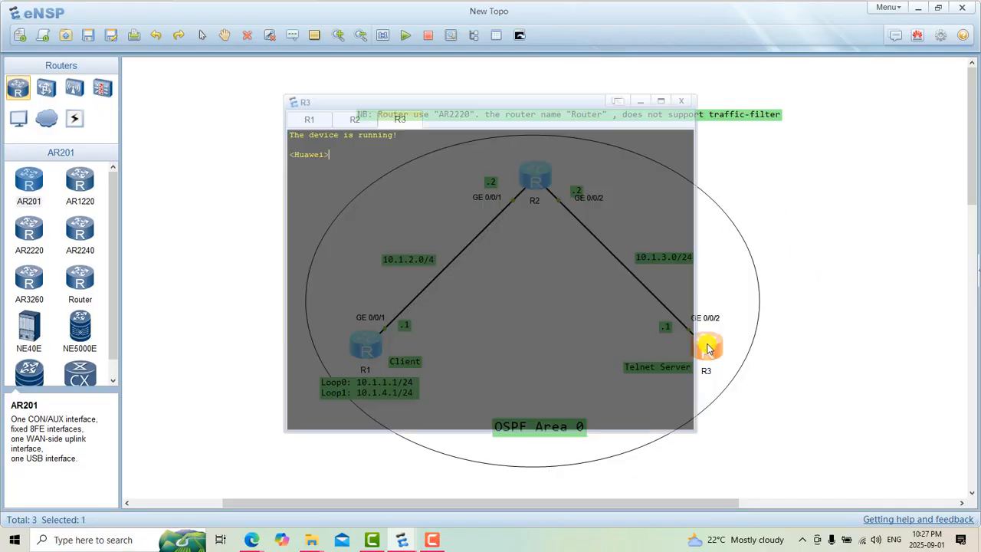
pyautogui.click(663, 103)
pyautogui.click(659, 100)
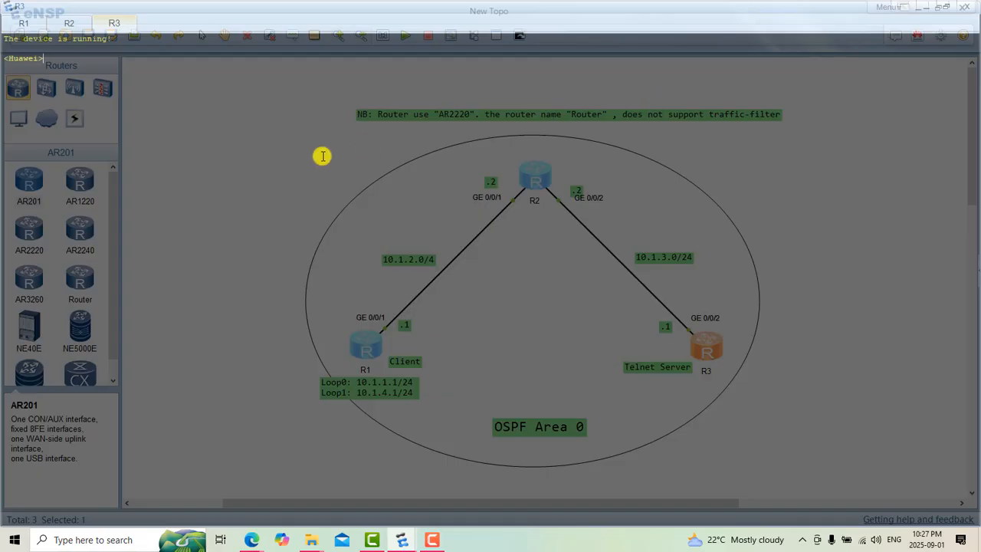
# Step: Enlarge the console text for R3, R2 and R1, finishing on R1's console
pyautogui.scroll(5, 323, 155)
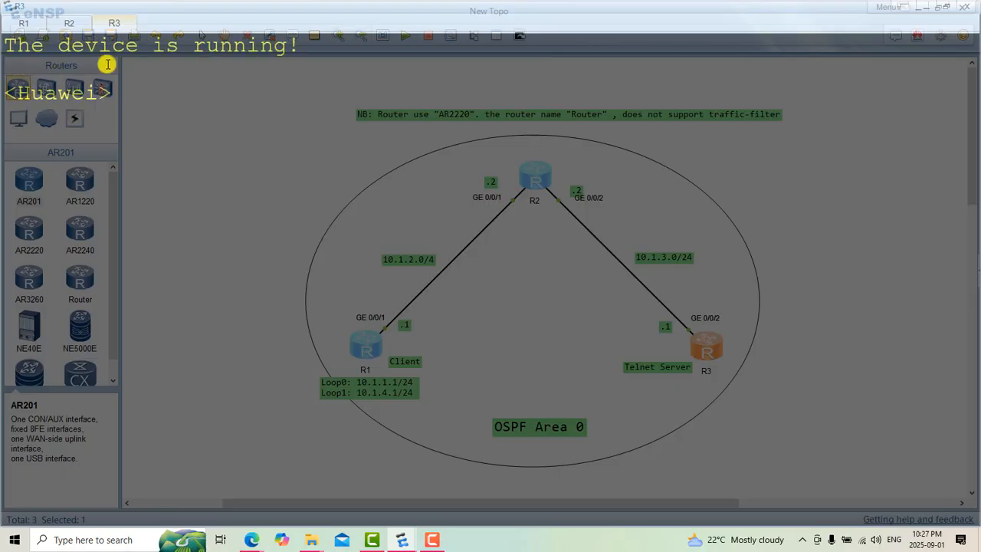
pyautogui.click(64, 23)
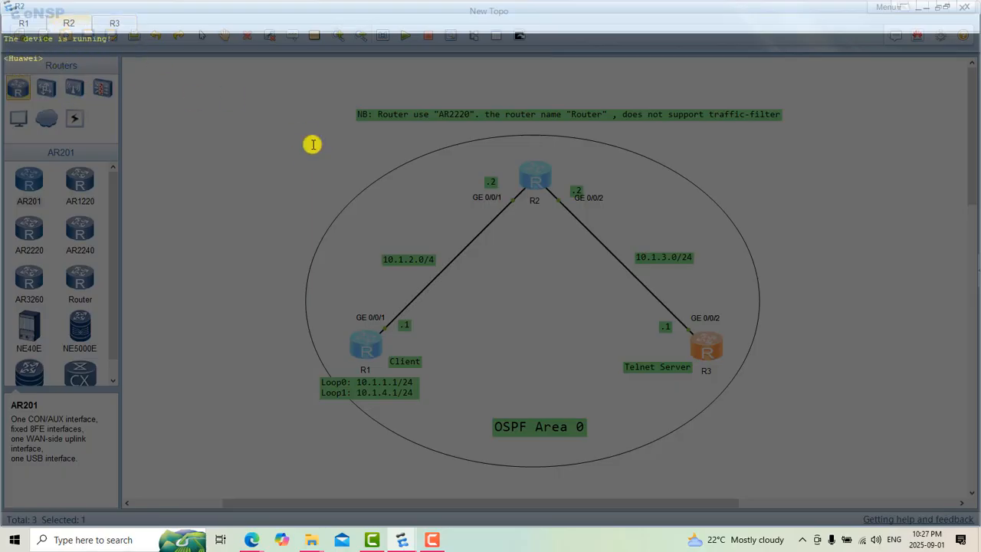
pyautogui.scroll(5, 313, 144)
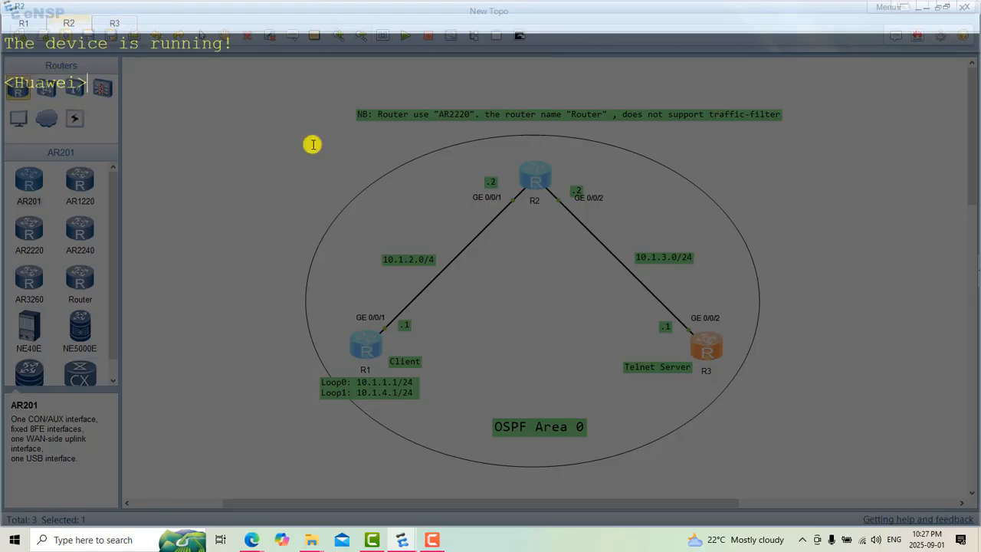
pyautogui.click(115, 22)
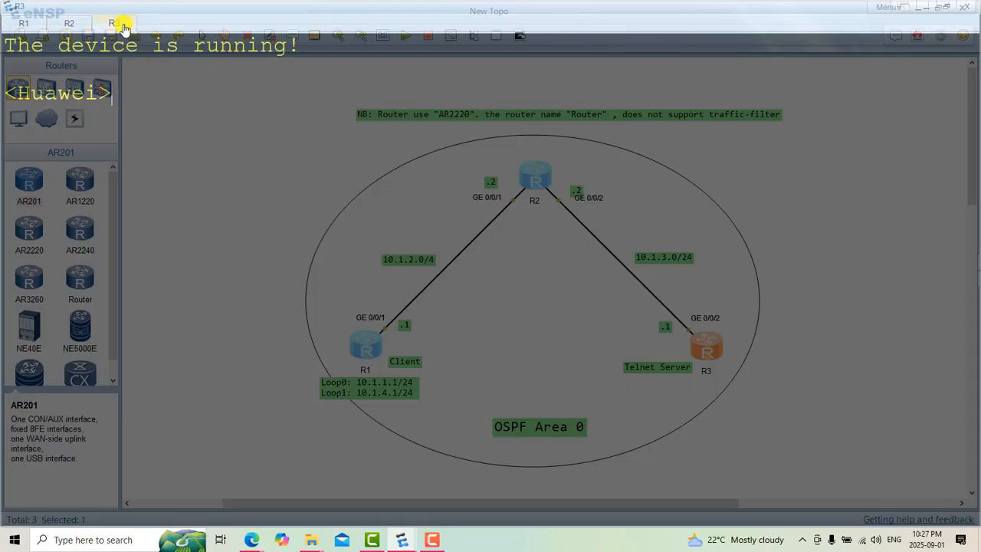
pyautogui.click(83, 24)
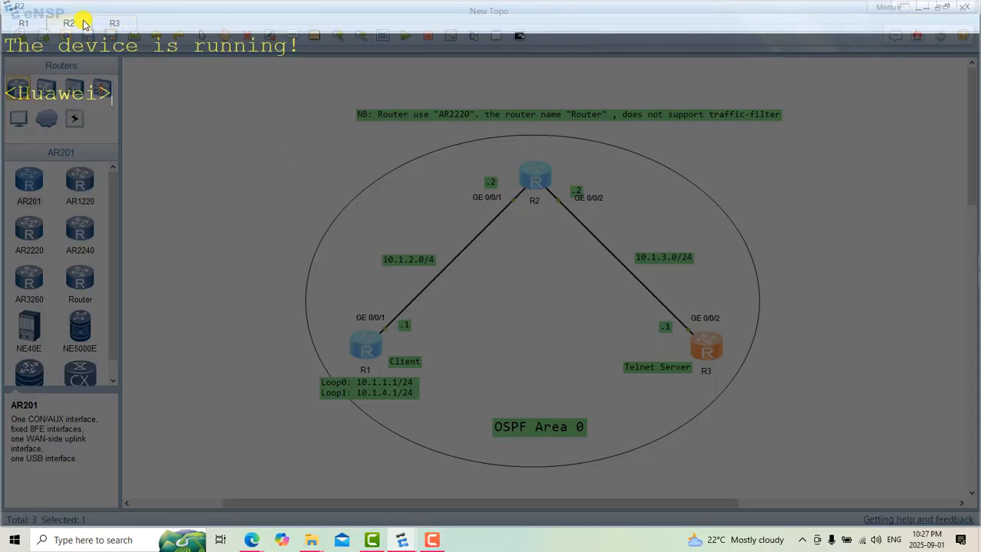
pyautogui.click(31, 23)
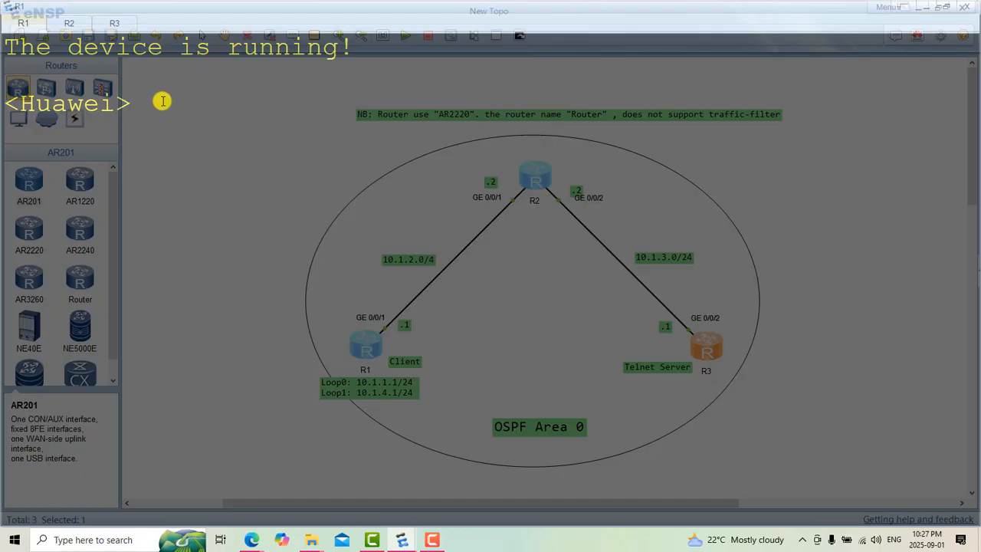
# Step: Turn off terminal monitoring on R1 with "u t m" and clear its console output
pyautogui.write('sy')
pyautogui.press('BackSpace')
pyautogui.press('BackSpace')
pyautogui.write('u t m')
pyautogui.press('Return')
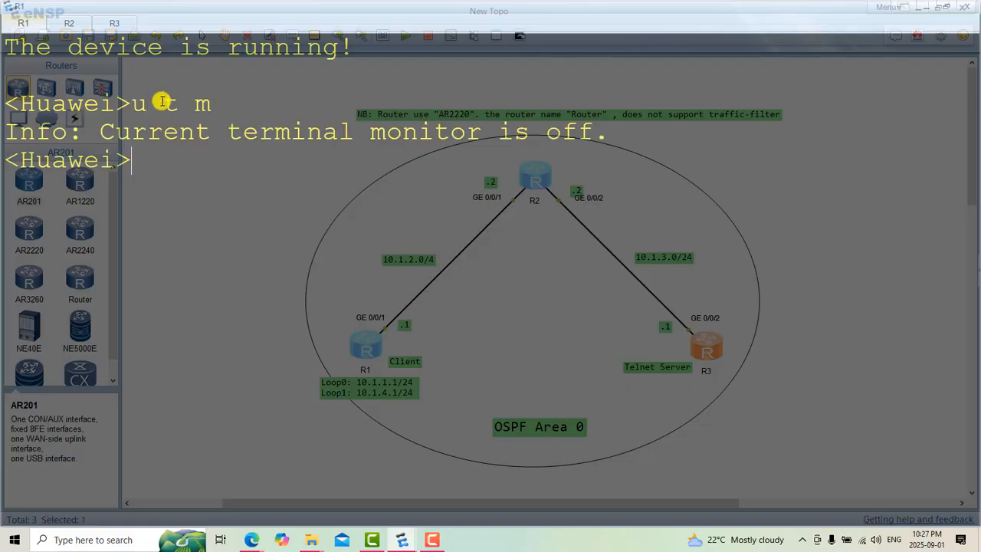
pyautogui.rightClick(190, 146)
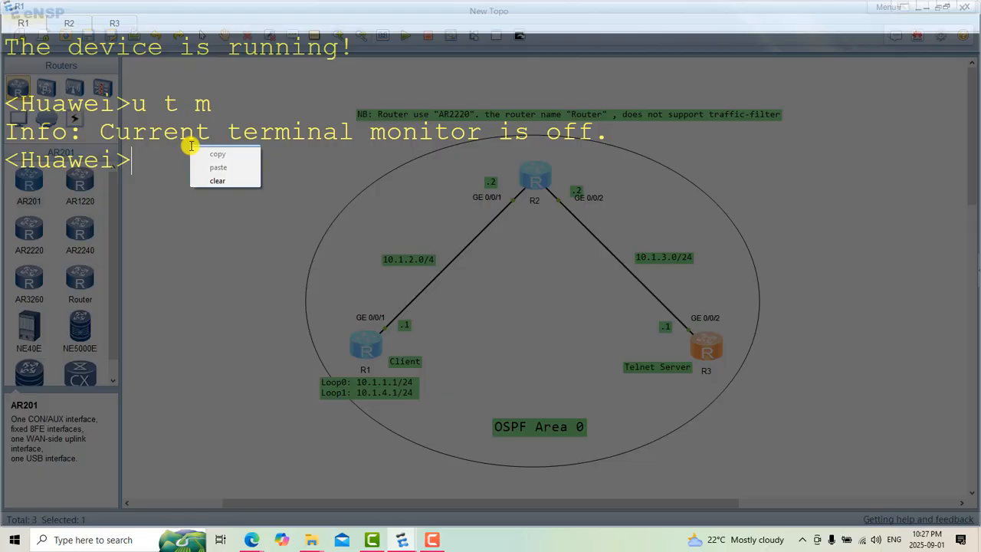
pyautogui.click(224, 179)
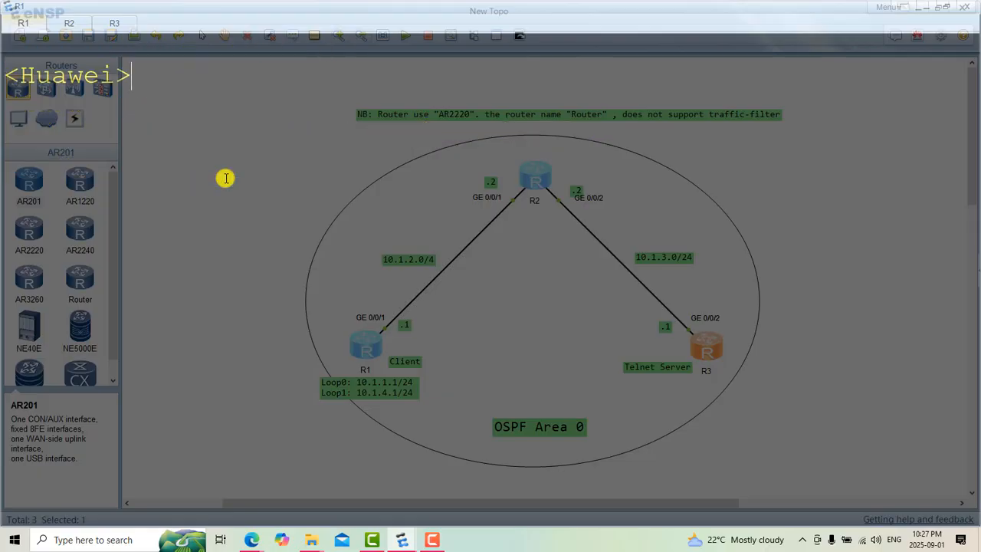
# Step: Turn off terminal monitoring on R2 and R3 by running "u t m" in each console
pyautogui.click(70, 24)
pyautogui.write('u t ')
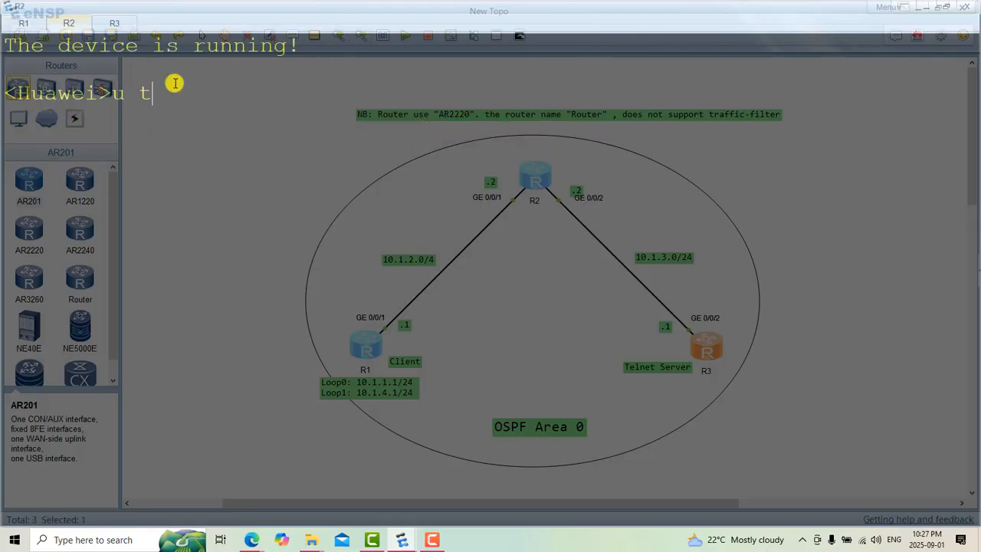
pyautogui.write('m')
pyautogui.press('Return')
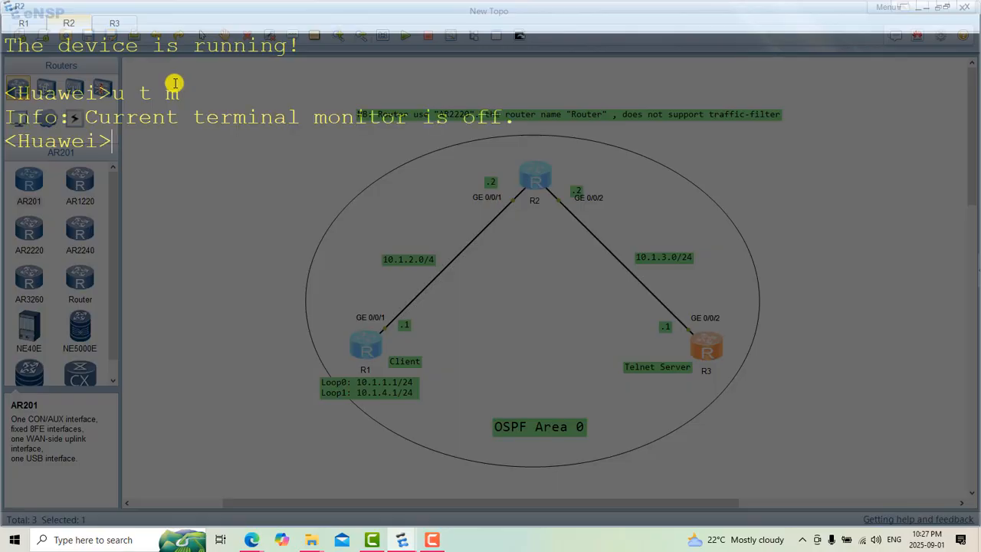
pyautogui.click(122, 23)
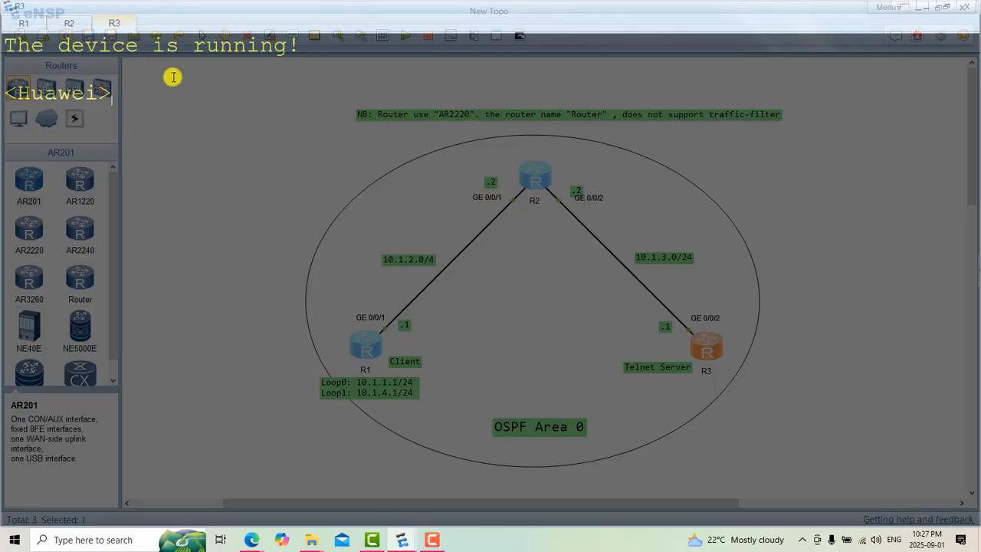
pyautogui.write('u t m')
pyautogui.press('Return')
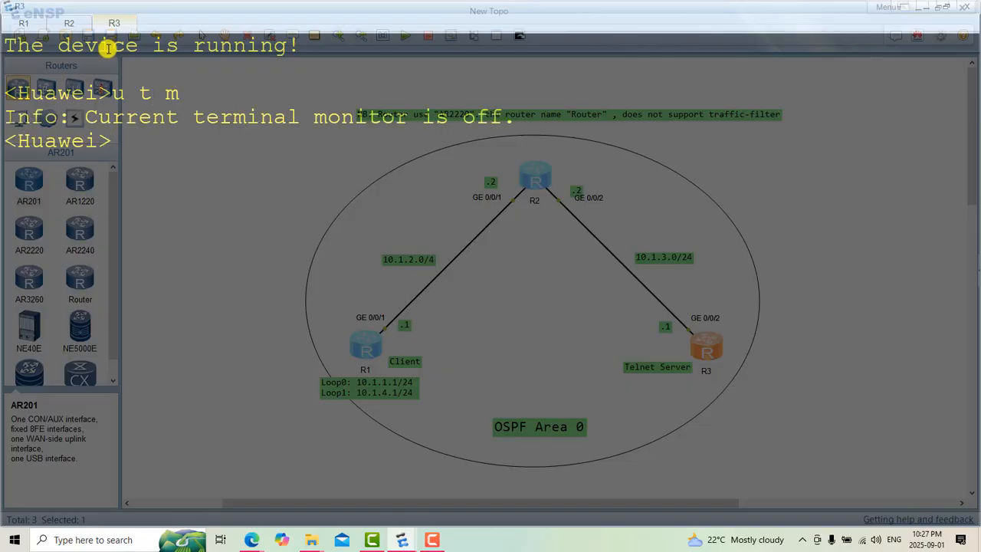
# Step: Enter system view on the R1 router with "sys" and set its system name to R1
pyautogui.click(25, 23)
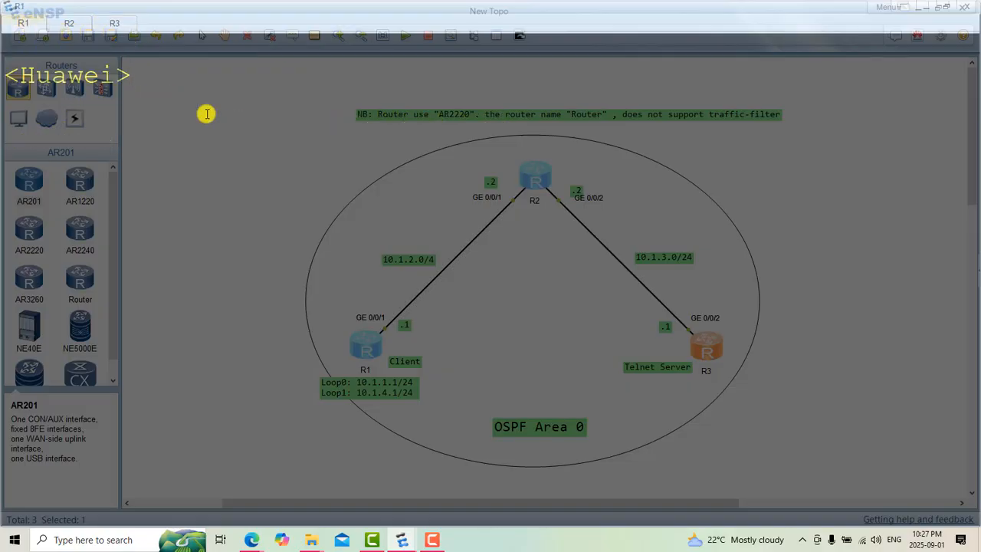
pyautogui.write('sys')
pyautogui.press('Return')
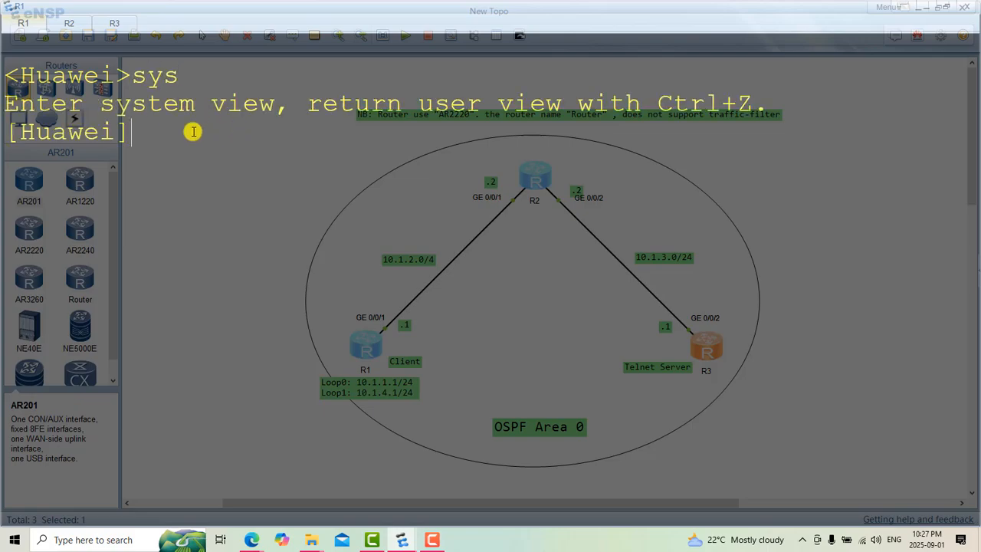
pyautogui.write('sys')
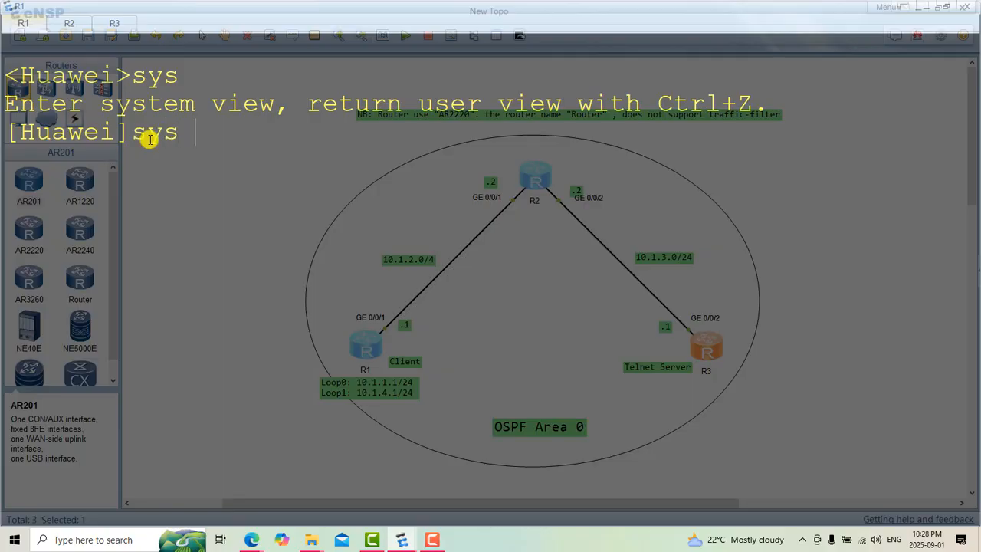
pyautogui.write(' R1')
pyautogui.press('Return')
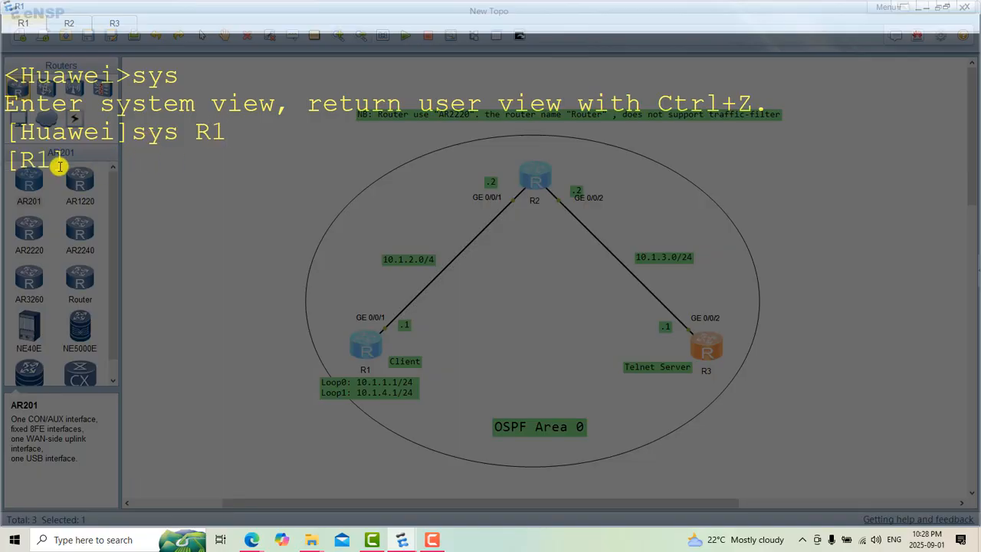
# Step: Enter the GigabitEthernet0/0/1 interface view on R1 and try to assign it the address 10.1.2.1/24
pyautogui.write('int ')
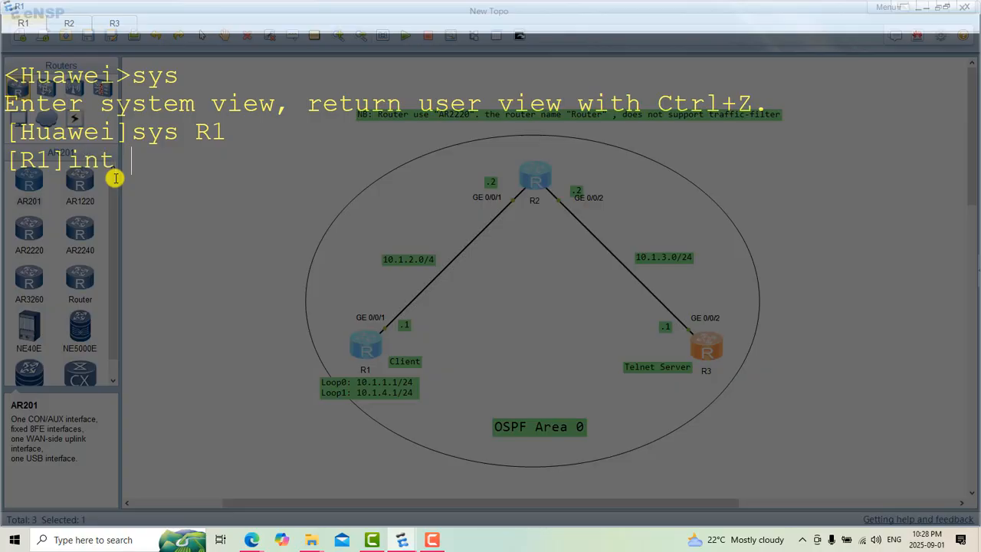
pyautogui.write('g0/0/')
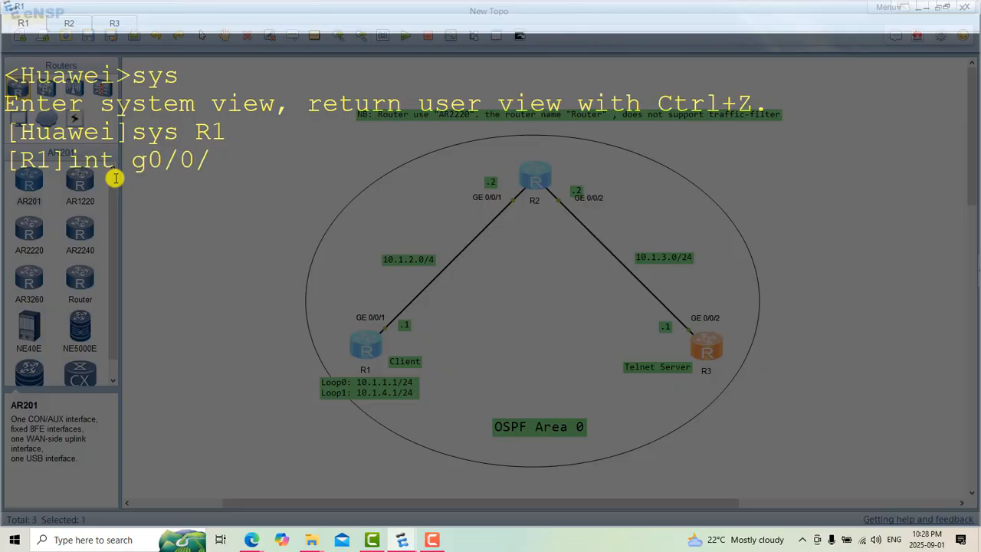
pyautogui.write('1')
pyautogui.press('Return')
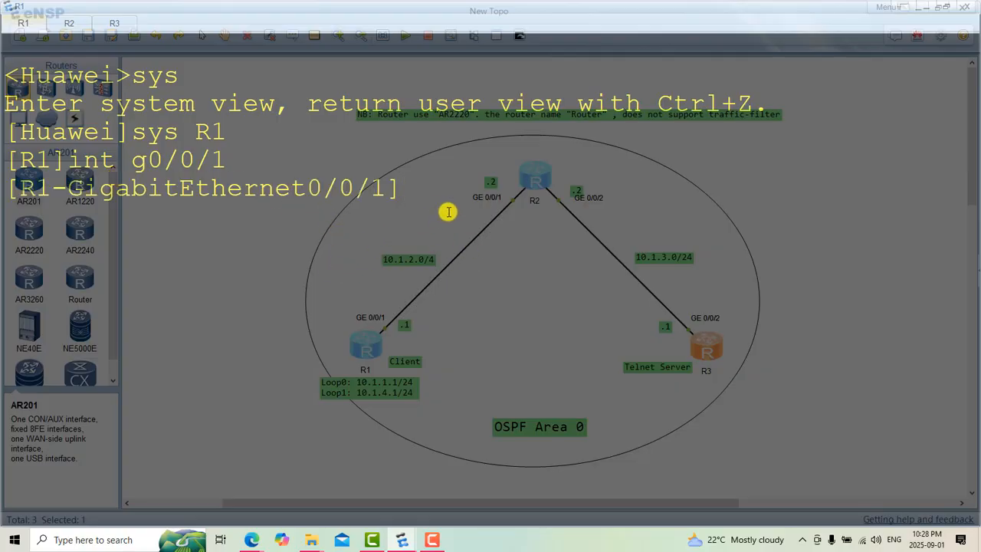
pyautogui.write('ip ')
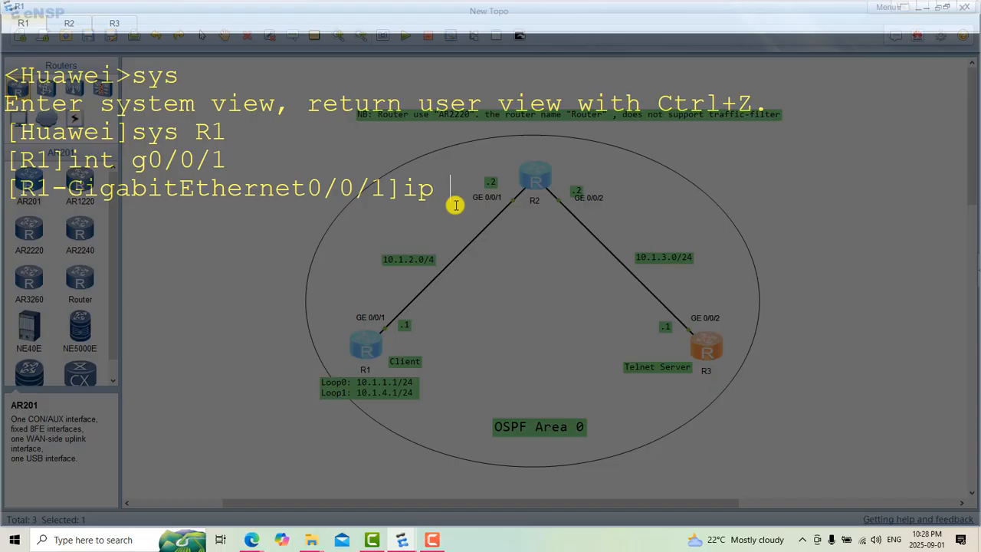
pyautogui.write('add 10')
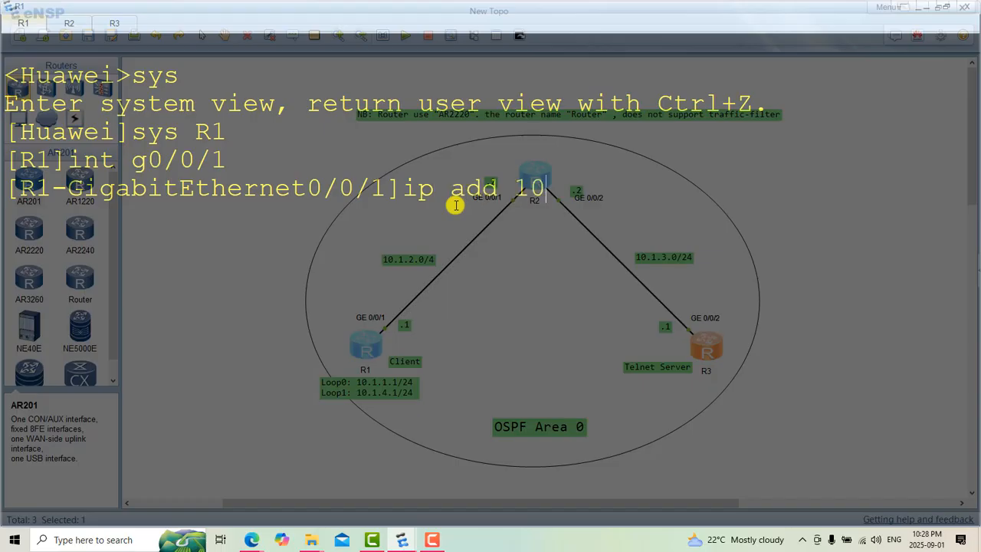
pyautogui.write('.1.2.1/24')
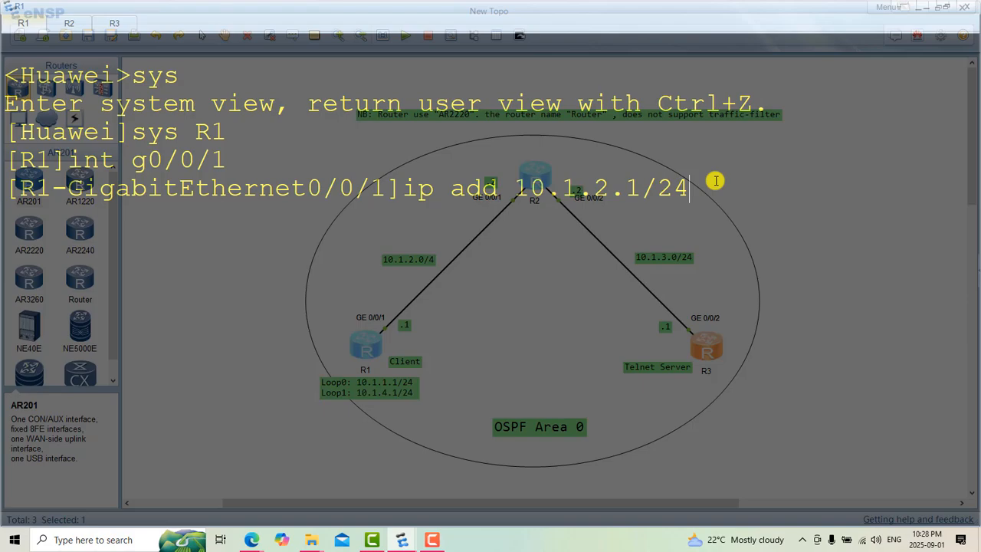
pyautogui.press('Return')
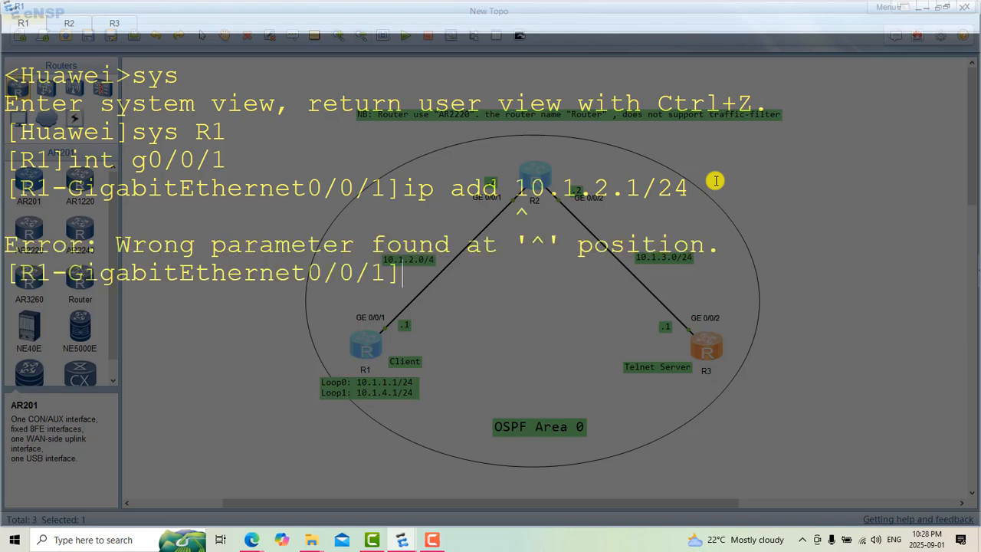
# Step: Reissue the address command as "ip add 10.1.2.1 24" on R1's GigabitEthernet0/0/1 and clear the console output
pyautogui.press('Up')
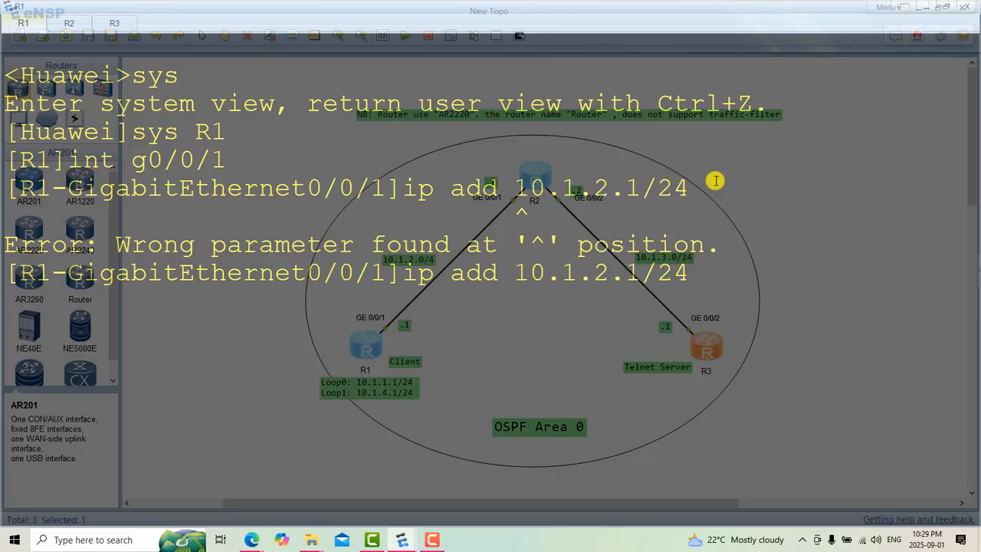
pyautogui.press('BackSpace')
pyautogui.press('BackSpace')
pyautogui.write('2')
pyautogui.press('Return')
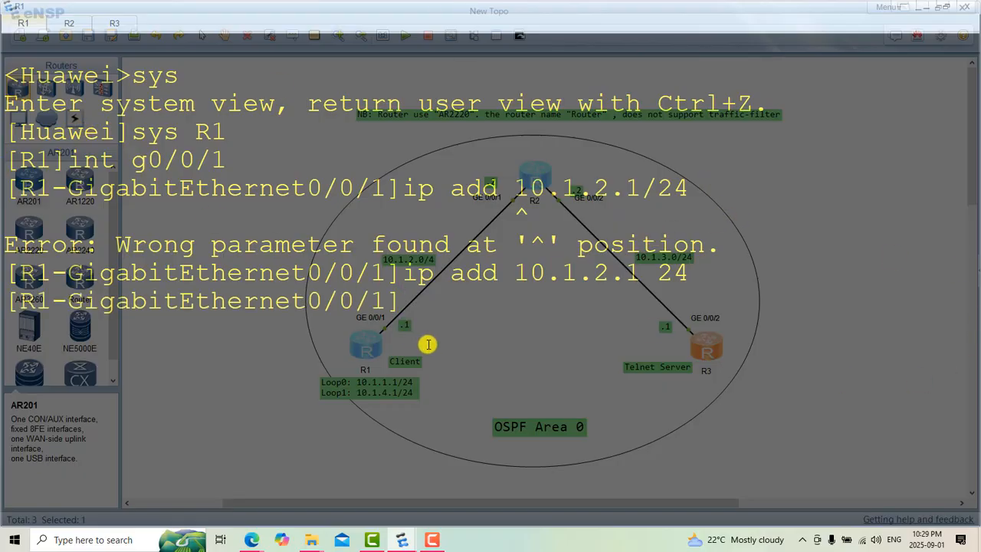
pyautogui.rightClick(481, 337)
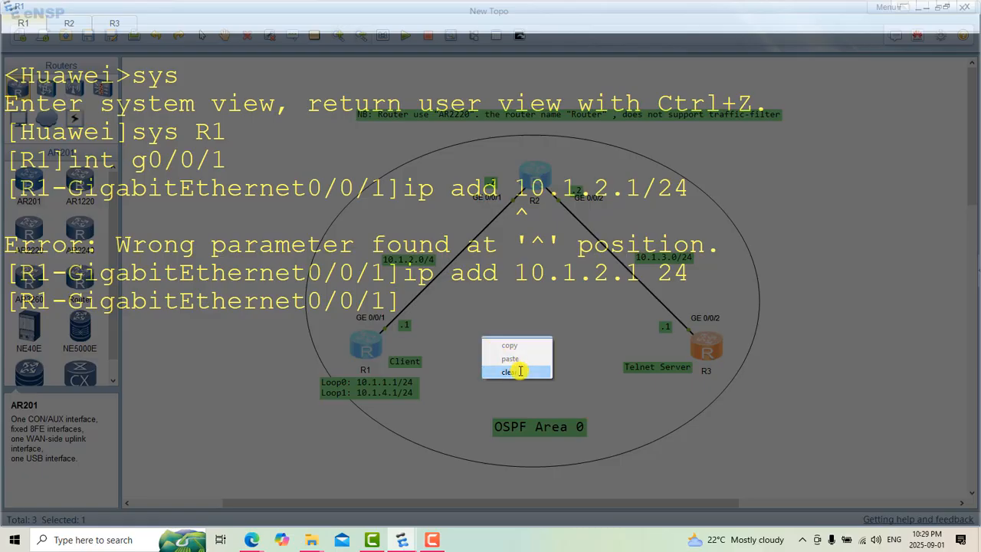
pyautogui.click(519, 371)
# Step: Create loopback interface 0 on R1 with "int loop0"
pyautogui.write('ip add 10.1.2.1 24')
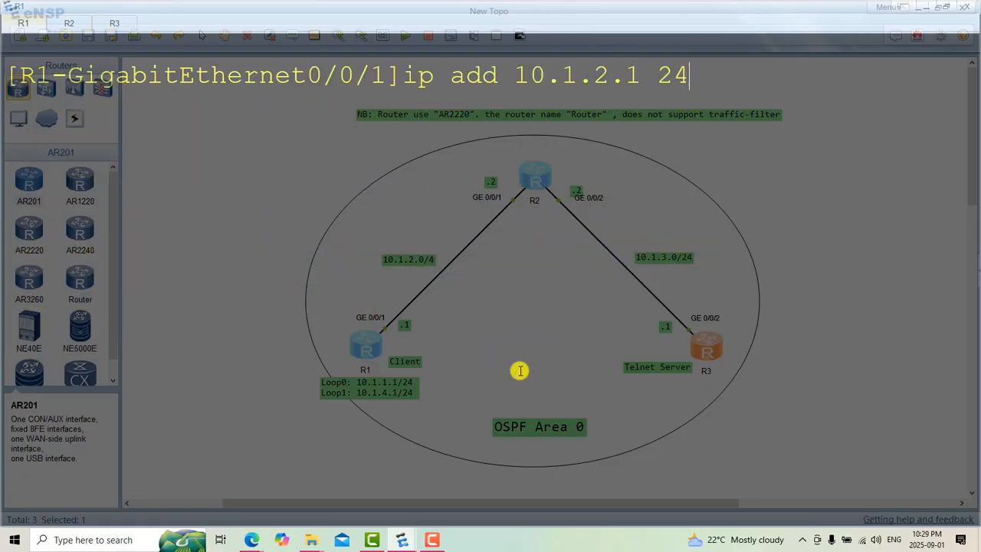
pyautogui.press('Up')
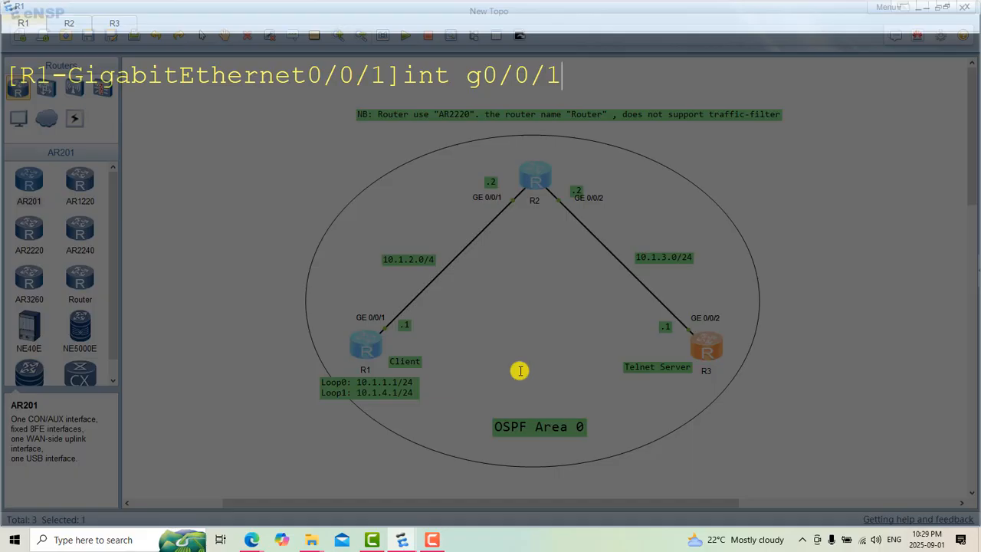
pyautogui.press('BackSpace')
pyautogui.press('BackSpace')
pyautogui.press('BackSpace')
pyautogui.press('BackSpace')
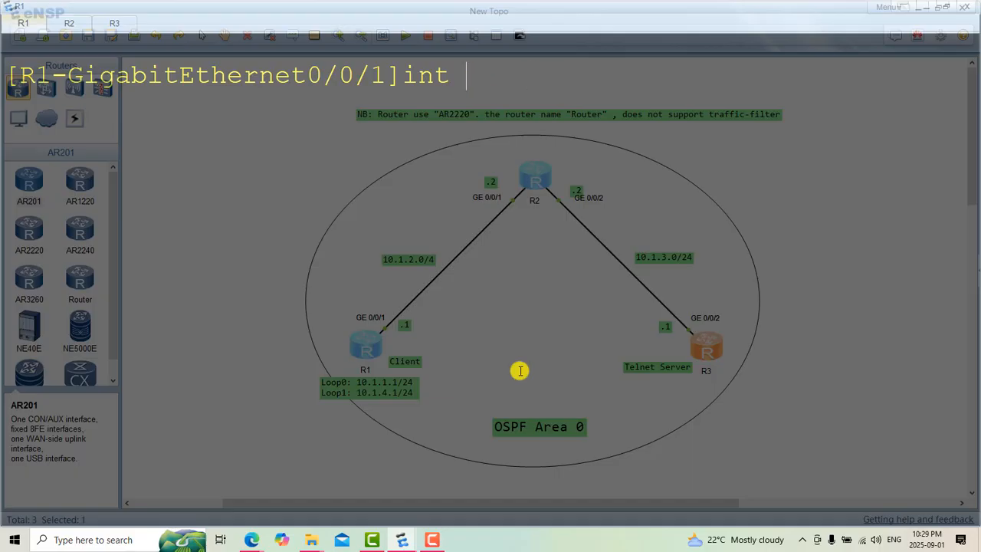
pyautogui.write('loop0')
pyautogui.press('Return')
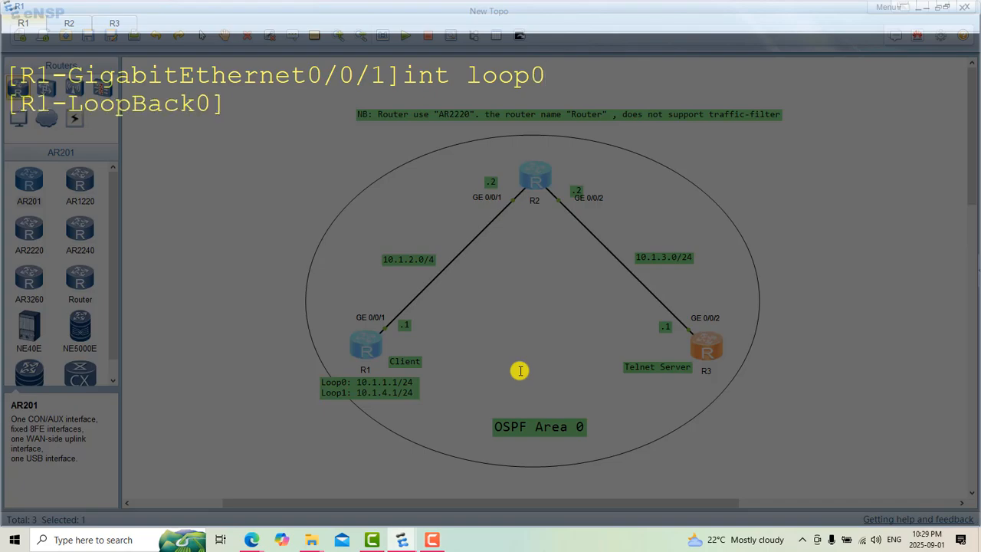
# Step: Assign the IP address 10.1.1.1 with mask length 24 to R1's LoopBack0
pyautogui.write('ip add 10.1.2.1 24')
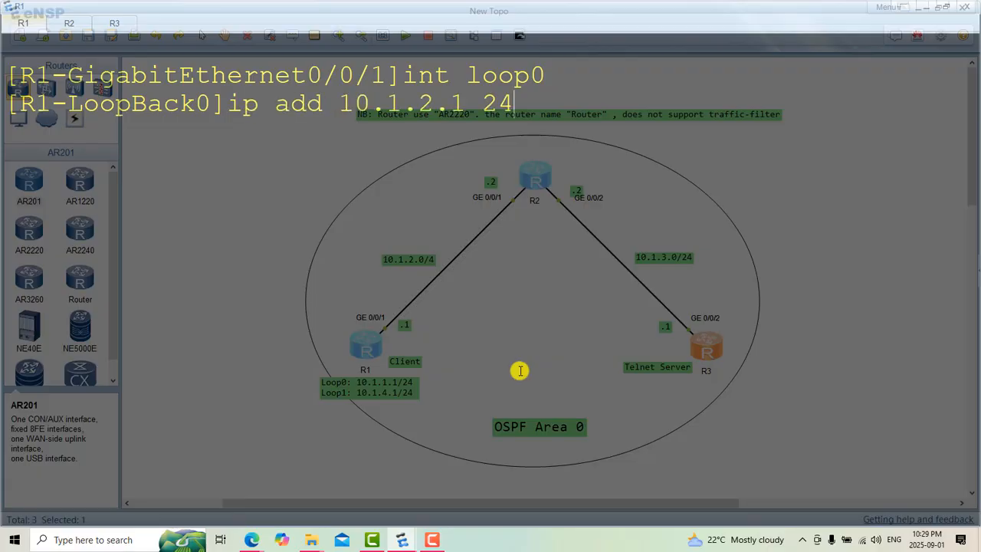
pyautogui.press('BackSpace')
pyautogui.press('BackSpace')
pyautogui.press('BackSpace')
pyautogui.press('BackSpace')
pyautogui.press('BackSpace')
pyautogui.press('BackSpace')
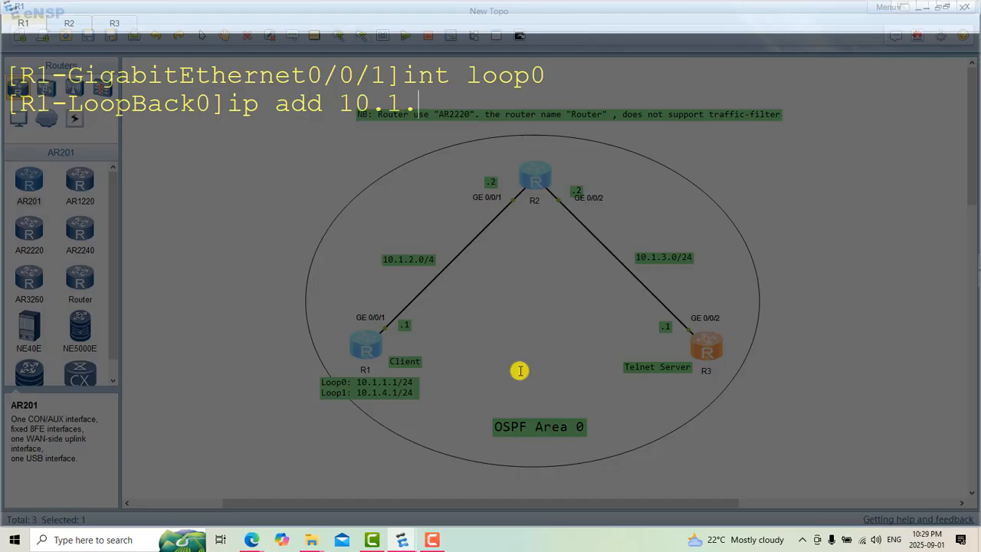
pyautogui.write('1.1 24')
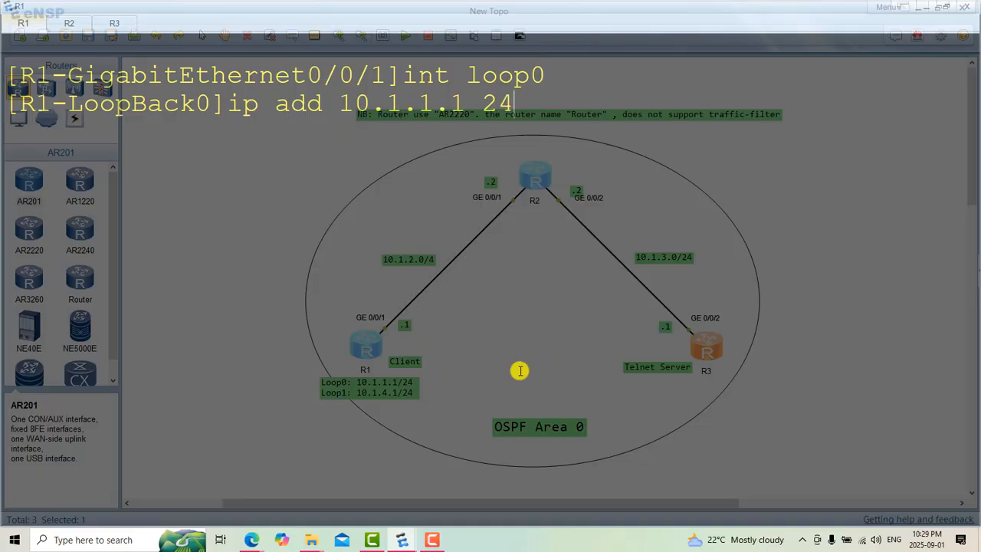
pyautogui.press('Return')
# Step: Create loopback interface 1 on R1 with "int loop1"
pyautogui.press('Up')
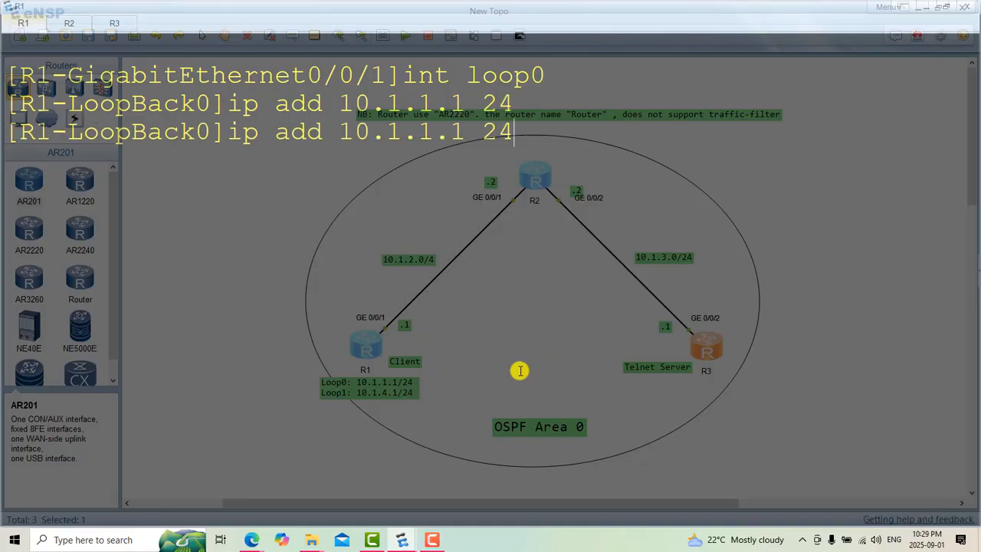
pyautogui.press('Up')
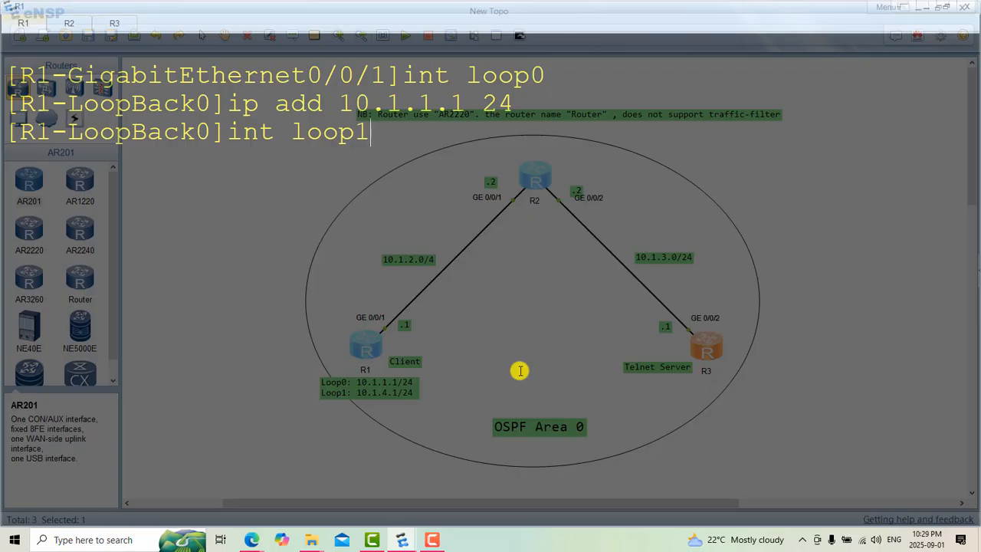
pyautogui.write('1')
pyautogui.press('Return')
# Step: Assign 10.1.4.1 with mask length 24 to R1's LoopBack1 and return to system view with "q"
pyautogui.press('Up')
pyautogui.press('Up')
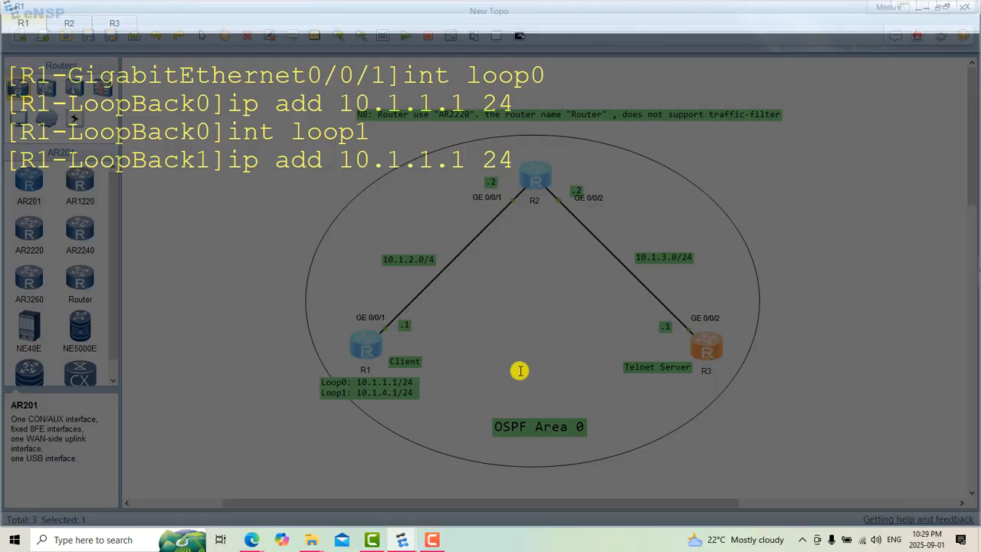
pyautogui.press('BackSpace')
pyautogui.press('BackSpace')
pyautogui.press('BackSpace')
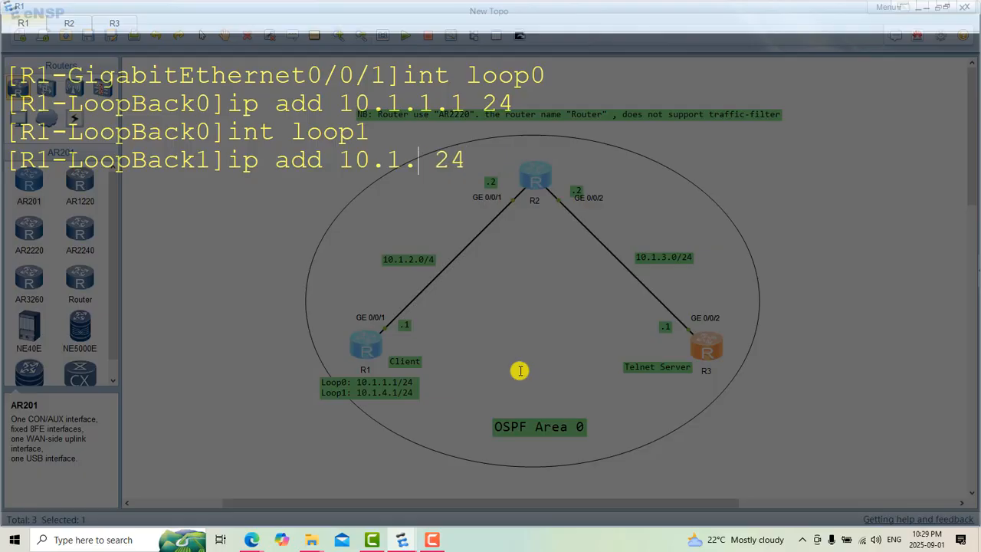
pyautogui.write('4.1q')
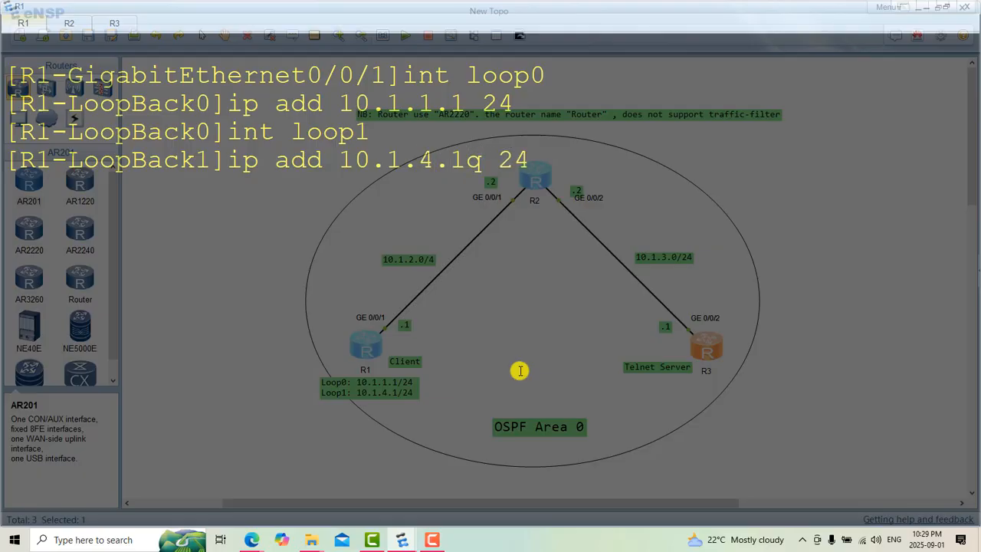
pyautogui.press('BackSpace')
pyautogui.press('Return')
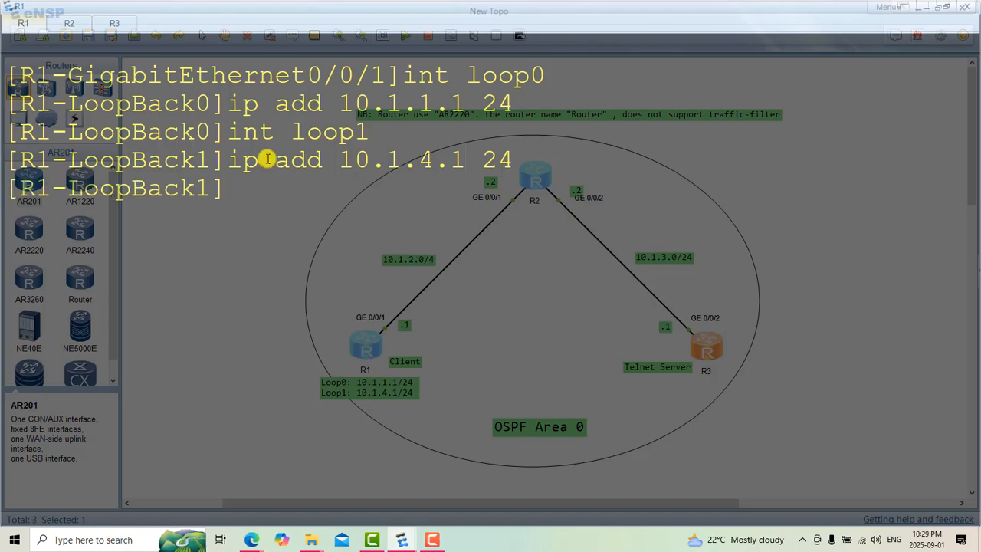
pyautogui.write('q')
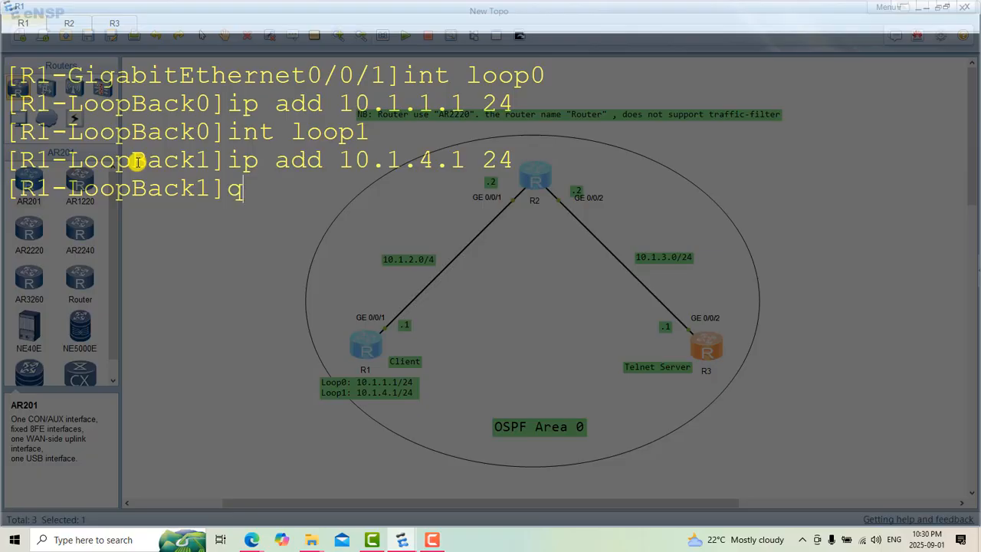
pyautogui.press('Return')
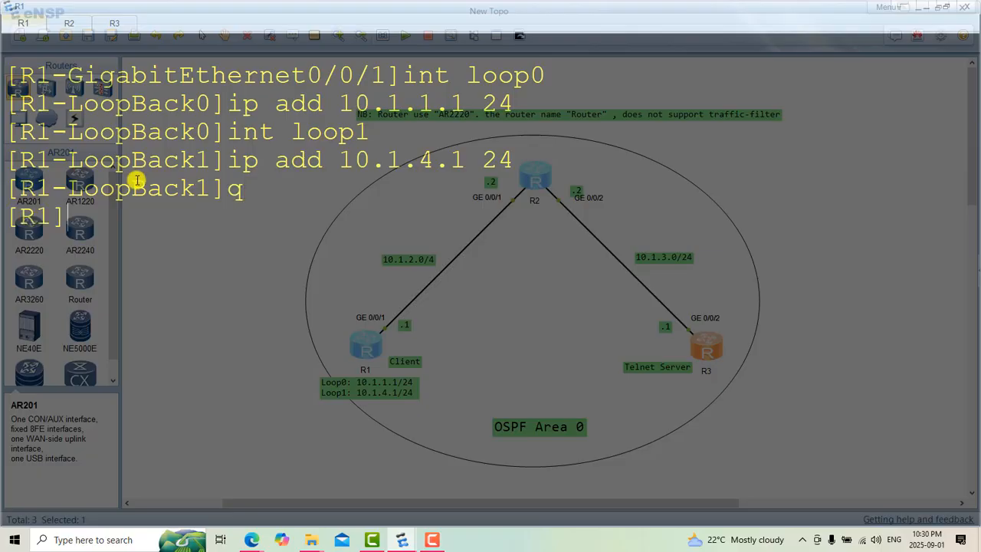
# Step: Display the IP interface summary on a cleared R1 console and check LoopBack0, LoopBack1 and GigabitEthernet0/0/1
pyautogui.rightClick(197, 262)
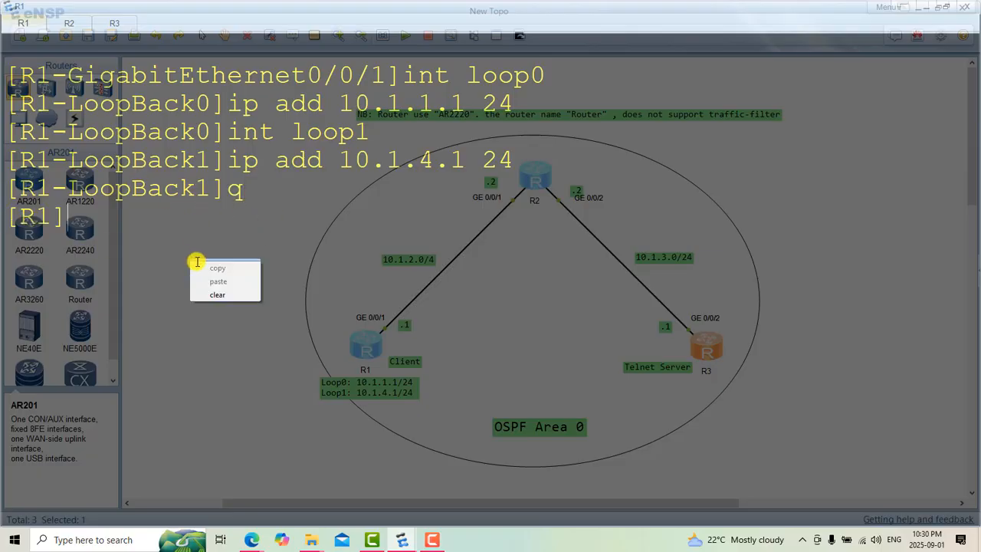
pyautogui.click(226, 293)
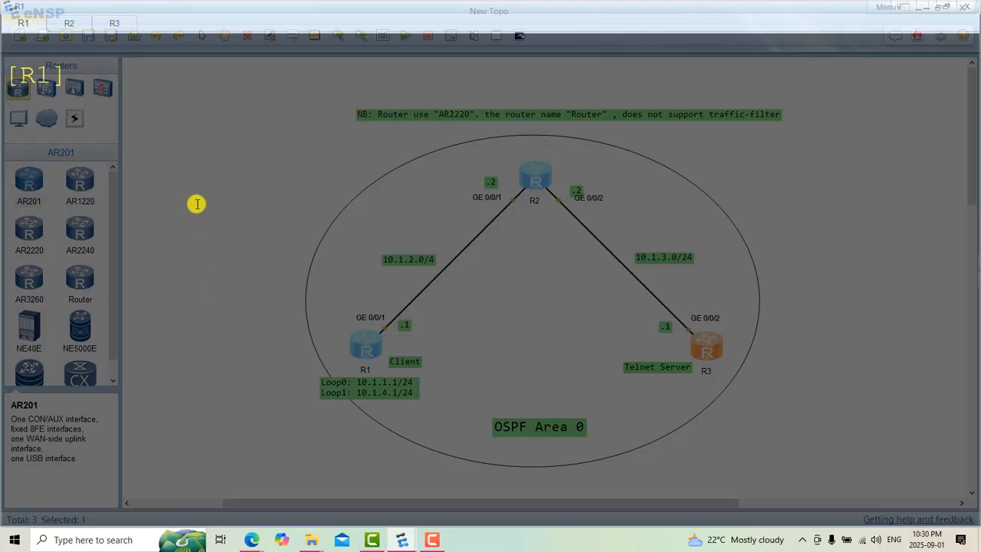
pyautogui.write('di')
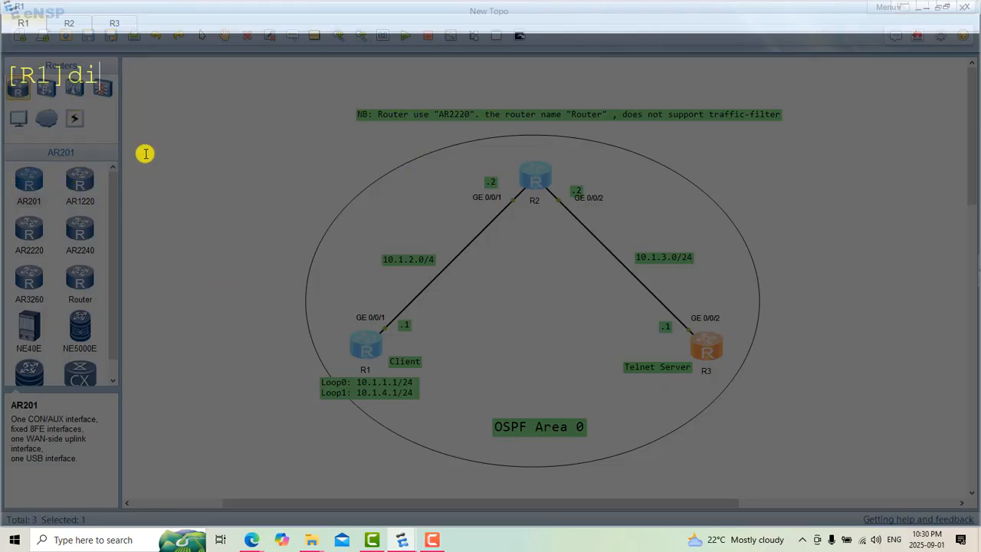
pyautogui.write('sp ip i')
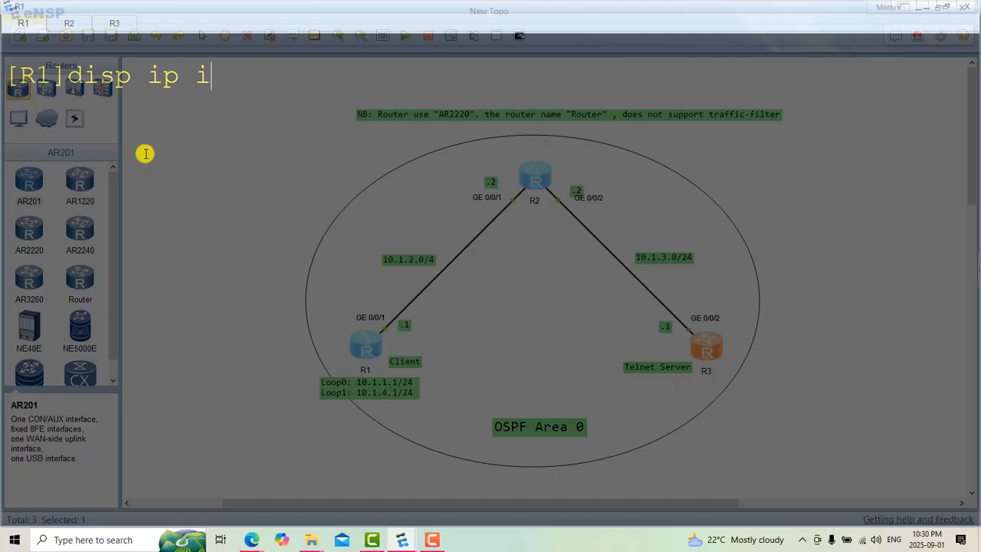
pyautogui.write('nt br')
pyautogui.press('Return')
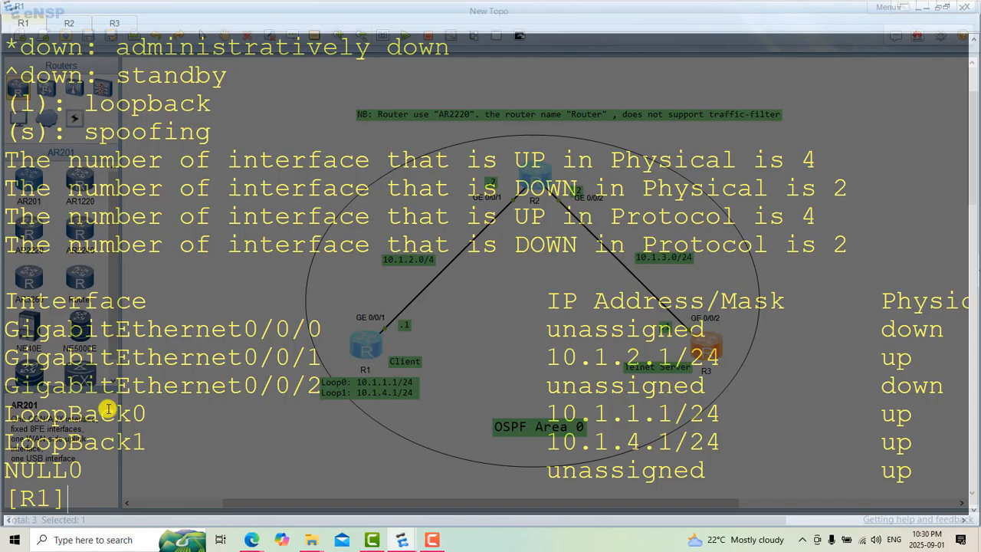
pyautogui.moveTo(150, 414); pyautogui.dragTo(9, 413)
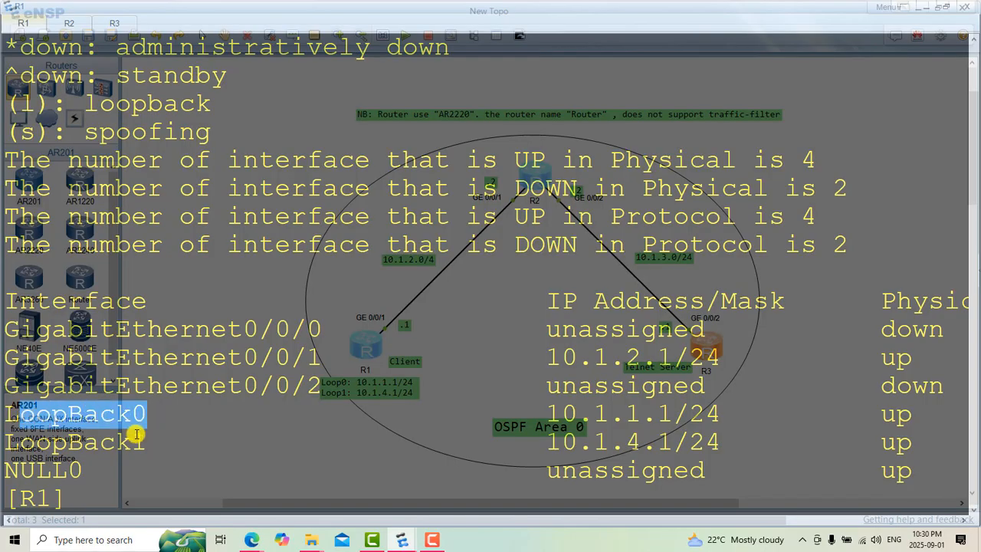
pyautogui.moveTo(149, 442); pyautogui.dragTo(14, 441)
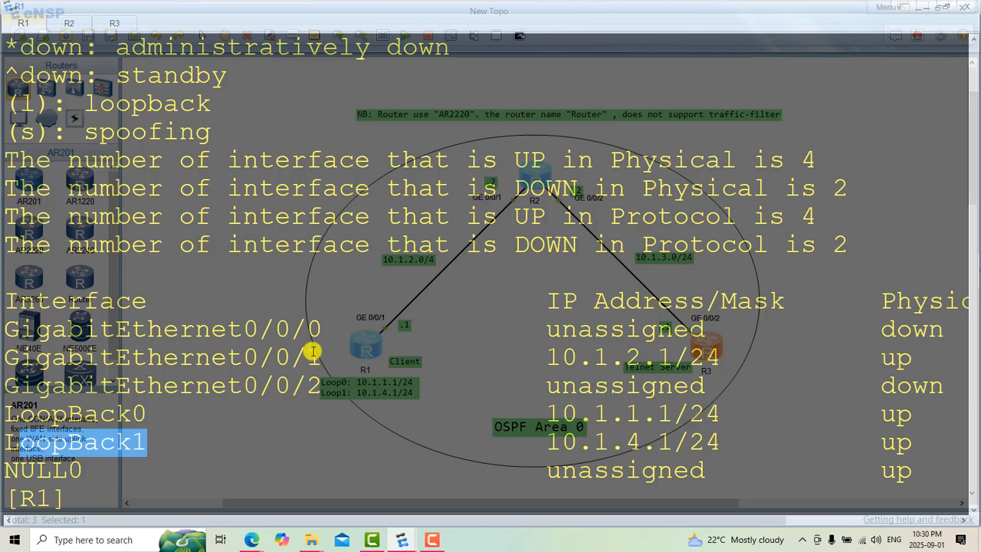
pyautogui.moveTo(318, 350); pyautogui.dragTo(19, 349)
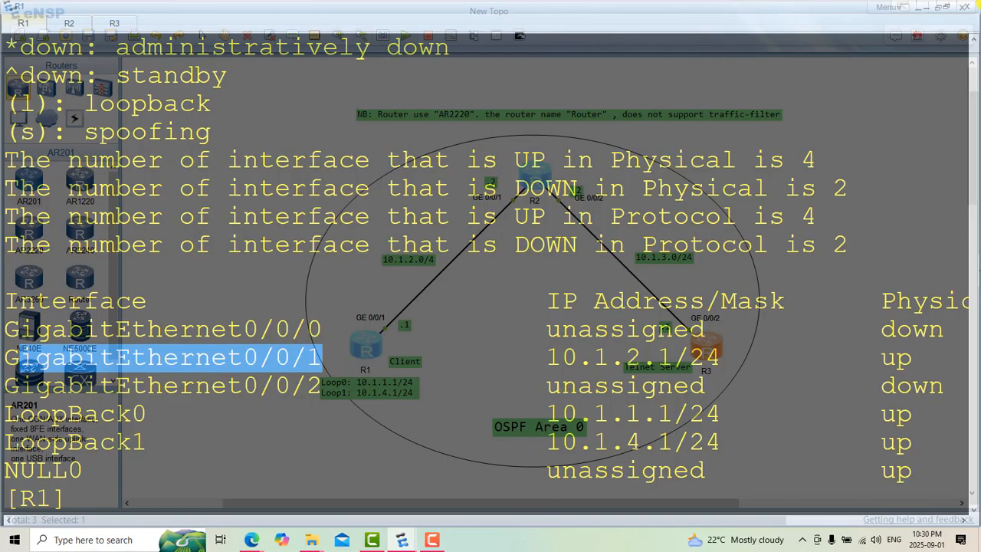
# Step: Bring up R2's console and switch to the HCIA-Datacom V1.0 Lab Guide PDF in Microsoft Edge
pyautogui.click(69, 23)
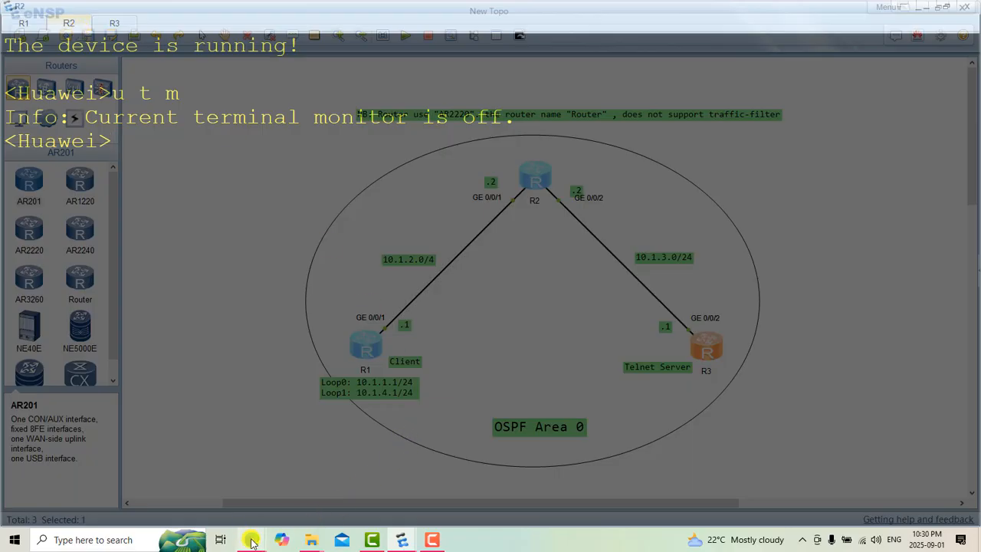
pyautogui.moveTo(252, 541)
pyautogui.click(201, 505)
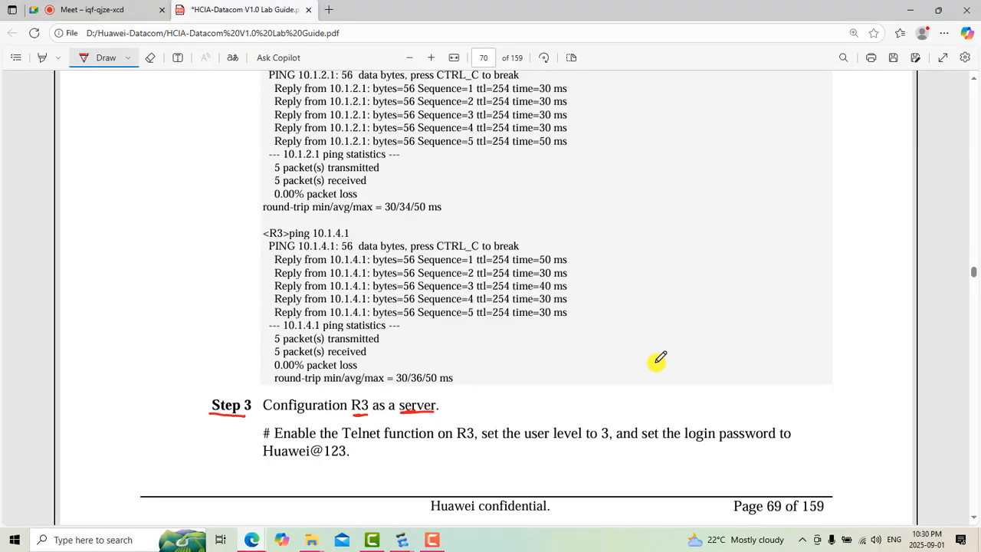
# Step: Examine the ACL lab topology figure in the lab guide and compare it with the topology in eNSP
pyautogui.scroll(15, 657, 360)
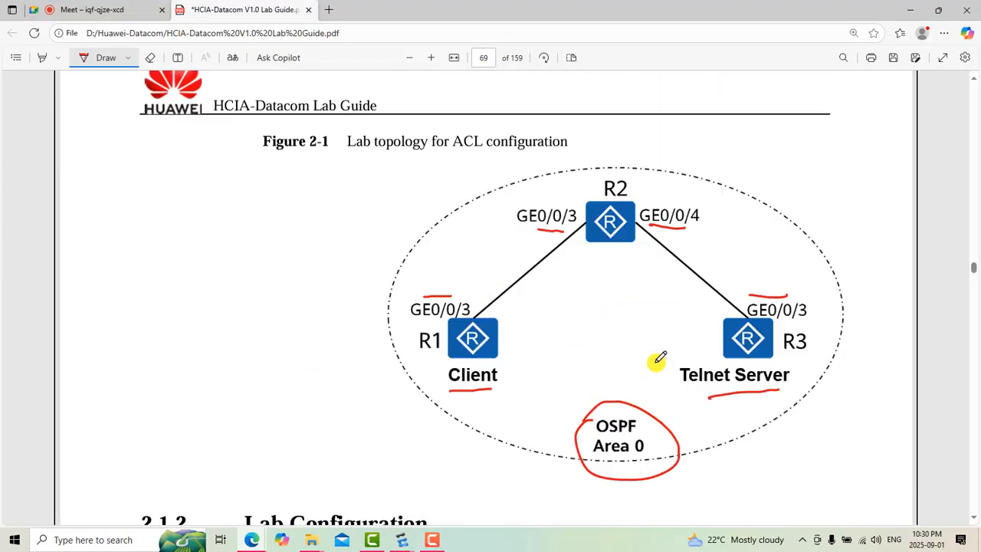
pyautogui.scroll(3, 658, 360)
pyautogui.scroll(-4, 657, 361)
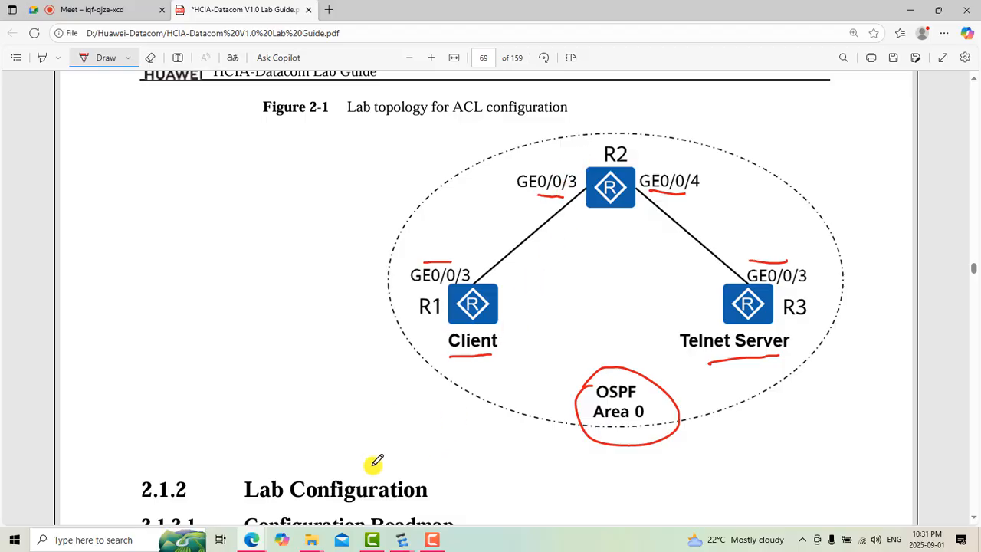
pyautogui.moveTo(402, 538)
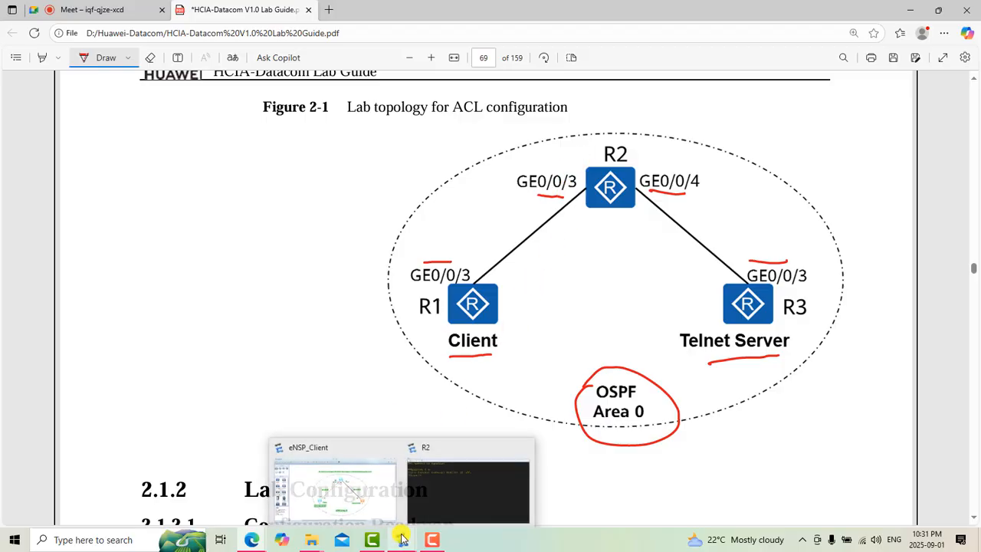
pyautogui.click(356, 508)
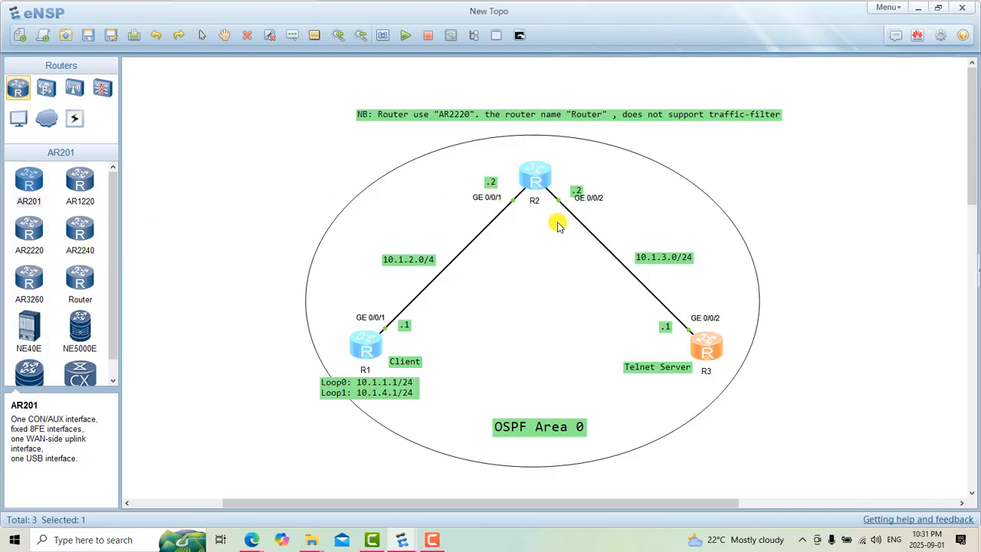
pyautogui.click(546, 273)
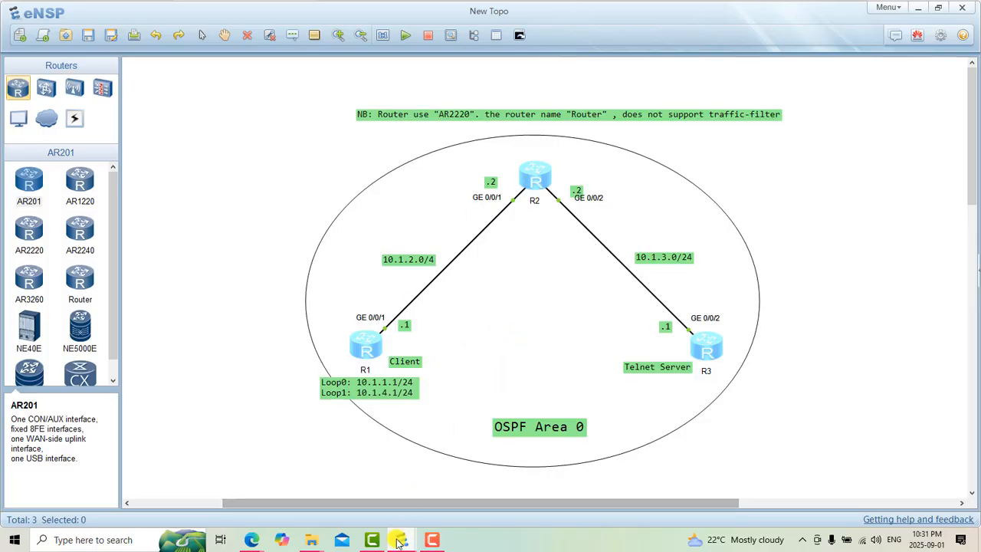
# Step: Enter system view on R2's console, clear the console and name the router R2 with "sys R2"
pyautogui.moveTo(397, 542)
pyautogui.click(458, 465)
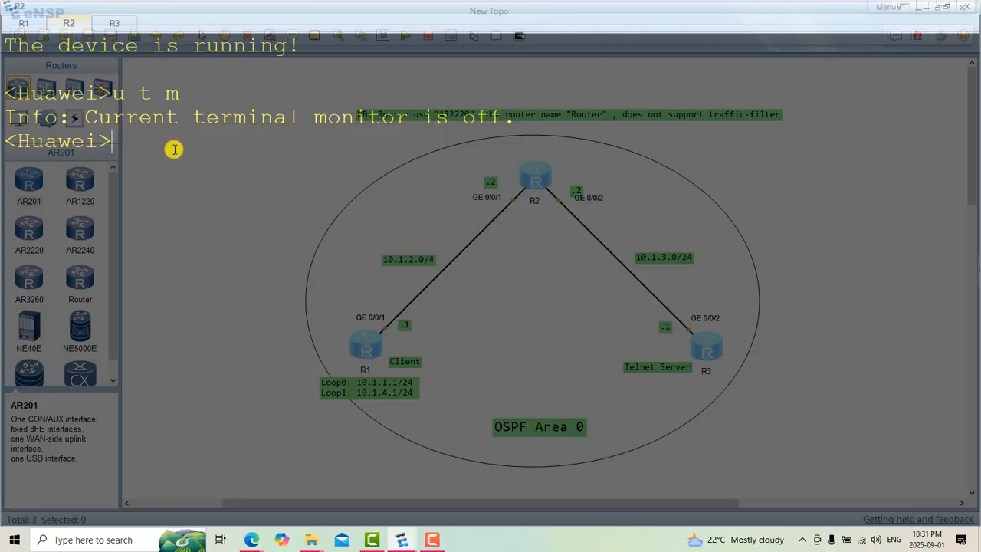
pyautogui.press('Return')
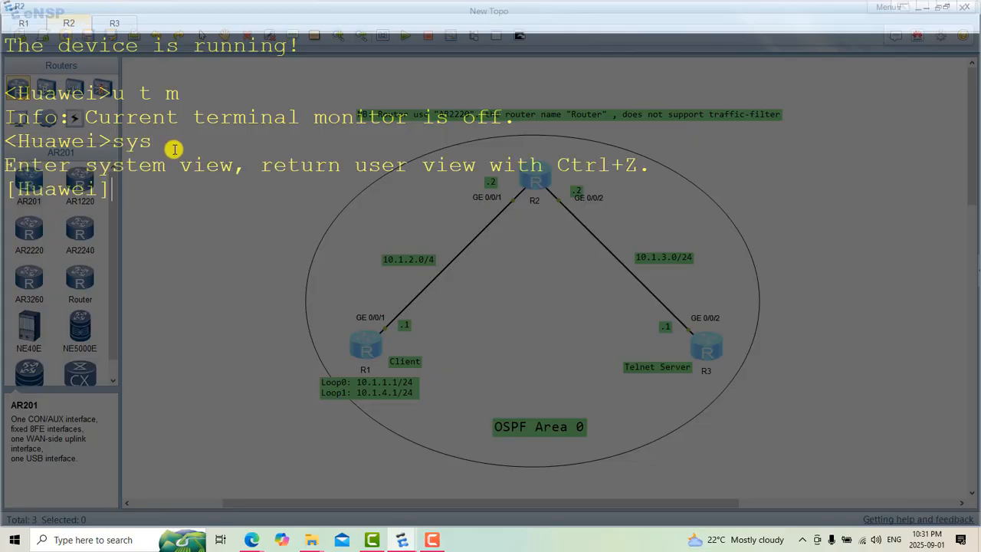
pyautogui.rightClick(175, 149)
pyautogui.click(223, 189)
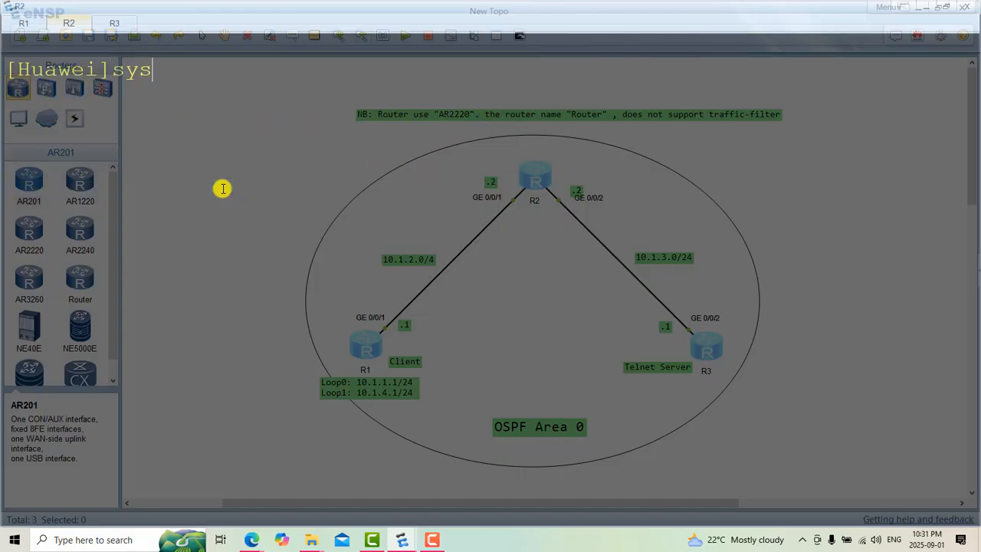
pyautogui.write('sys R2')
pyautogui.press('Return')
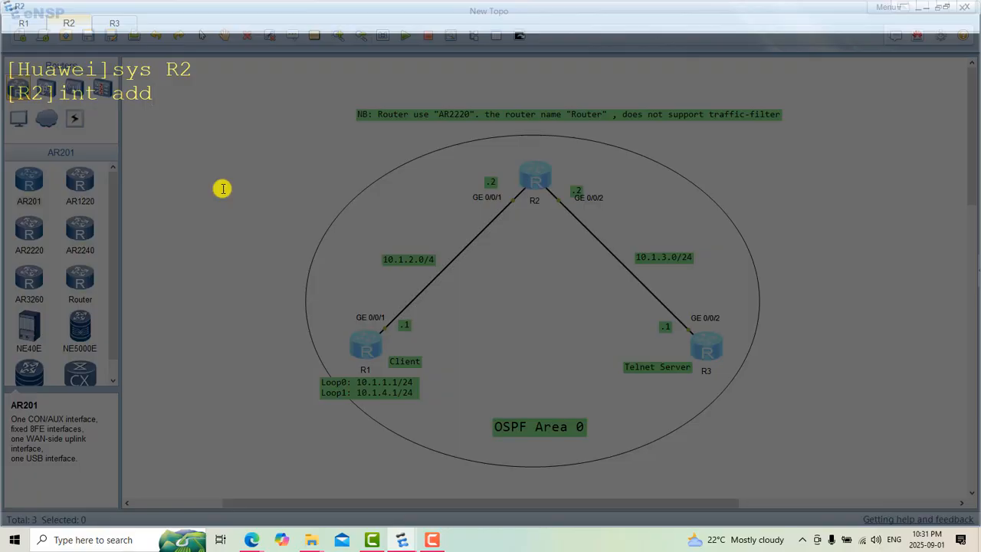
# Step: Enter the GigabitEthernet0/0/1 interface view on R2 with "int g0/0/1"
pyautogui.press('BackSpace')
pyautogui.press('BackSpace')
pyautogui.press('BackSpace')
pyautogui.press('BackSpace')
pyautogui.press('BackSpace')
pyautogui.press('BackSpace')
pyautogui.press('BackSpace')
pyautogui.write('int g0/0/1')
pyautogui.press('Return')
# Step: Try to assign 10.1.2.2 with mask length 4 to R2's GigabitEthernet0/0/1
pyautogui.write('ip add')
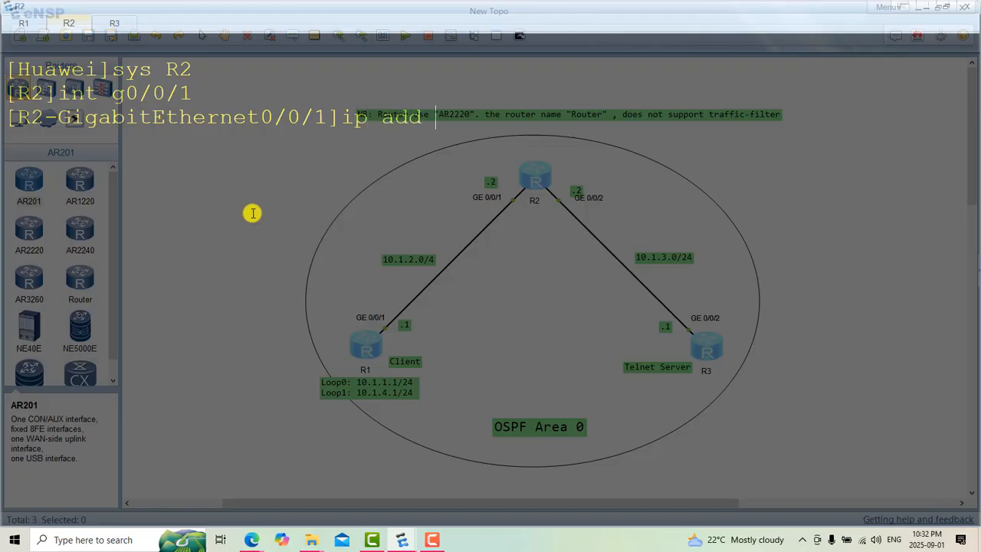
pyautogui.write('10.1.2.2 4')
pyautogui.press('Return')
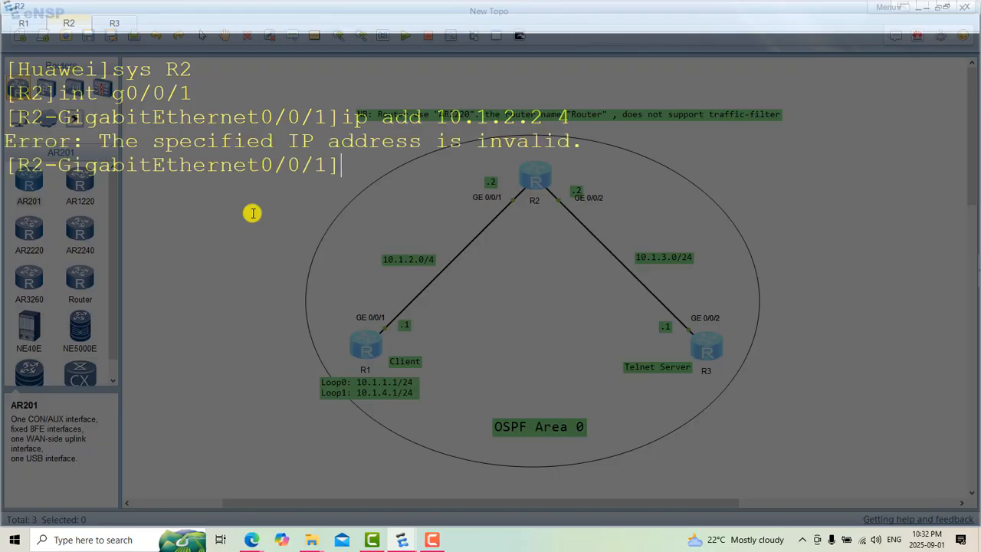
# Step: Assign 10.1.2.2 with mask length 24 to R2's GigabitEthernet0/0/1 by correcting the previous address command
pyautogui.press('Up')
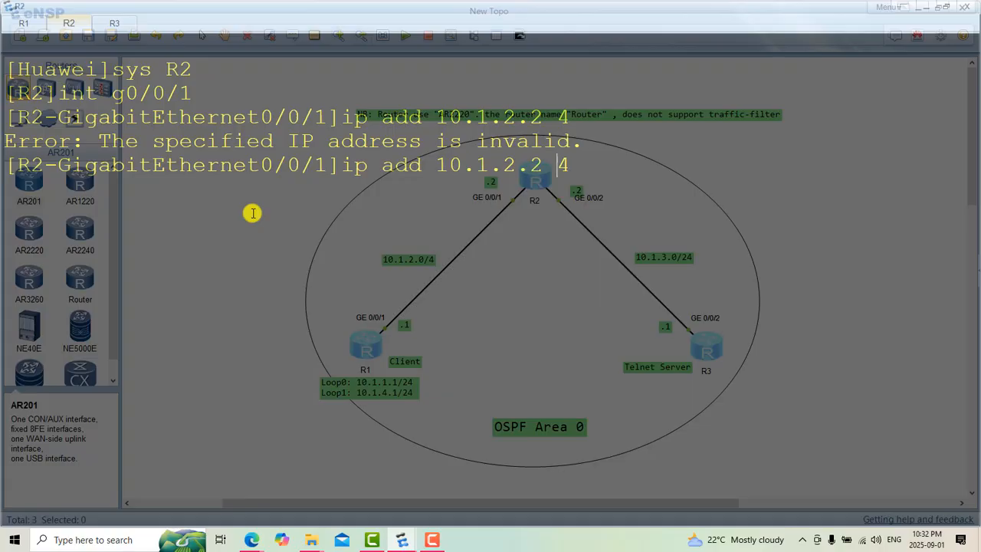
pyautogui.press('Left')
pyautogui.write('2')
pyautogui.press('Return')
# Step: Switch R2 to the GigabitEthernet0/0/2 interface view with "int g0/0/2"
pyautogui.press('Up')
pyautogui.press('Up')
pyautogui.press('Up')
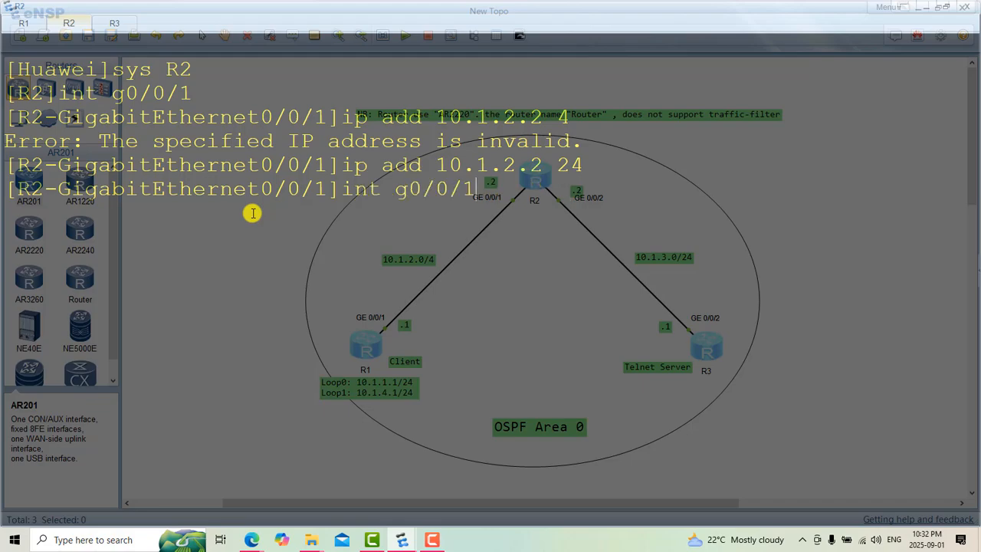
pyautogui.press('BackSpace')
pyautogui.write('2')
pyautogui.press('Return')
# Step: Assign 10.1.3.2 with mask length 24 to R2's GigabitEthernet0/0/2, reusing the previous address command
pyautogui.press('Up')
pyautogui.press('Up')
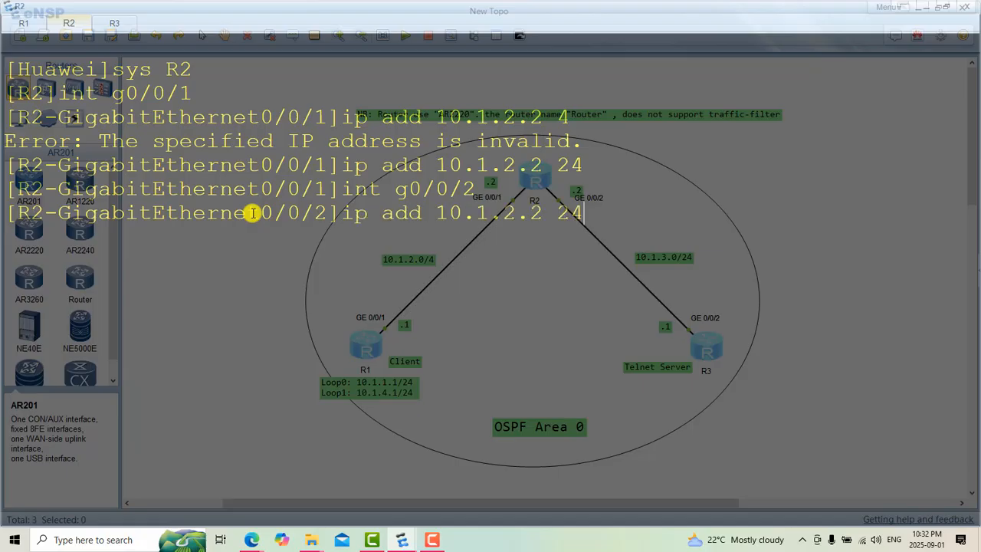
pyautogui.press('BackSpace')
pyautogui.press('BackSpace')
pyautogui.press('BackSpace')
pyautogui.press('BackSpace')
pyautogui.press('BackSpace')
pyautogui.press('BackSpace')
pyautogui.write('3.2 24')
pyautogui.press('Return')
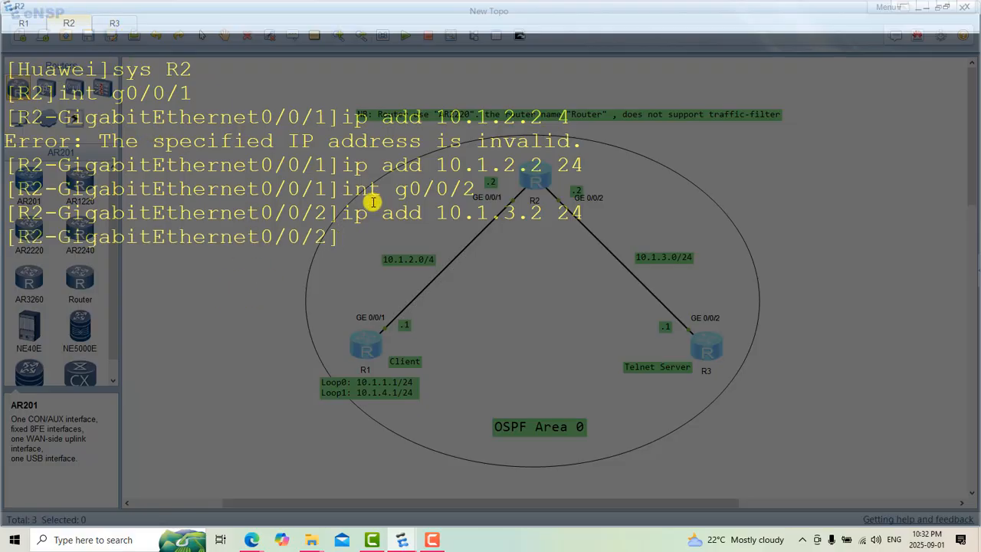
# Step: Enter system view on R3's console and name the router R3 with "sys R3"
pyautogui.click(114, 24)
pyautogui.write('sys')
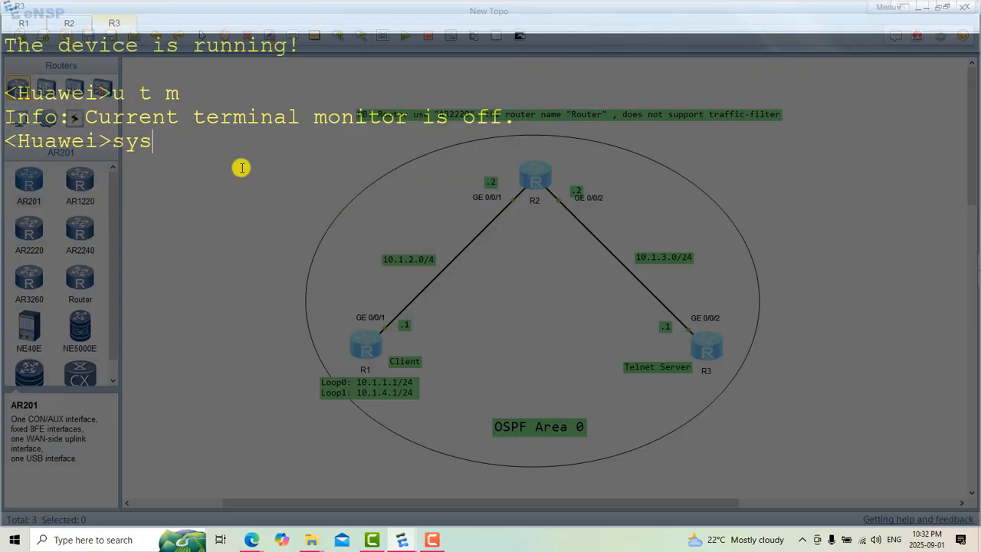
pyautogui.press('Return')
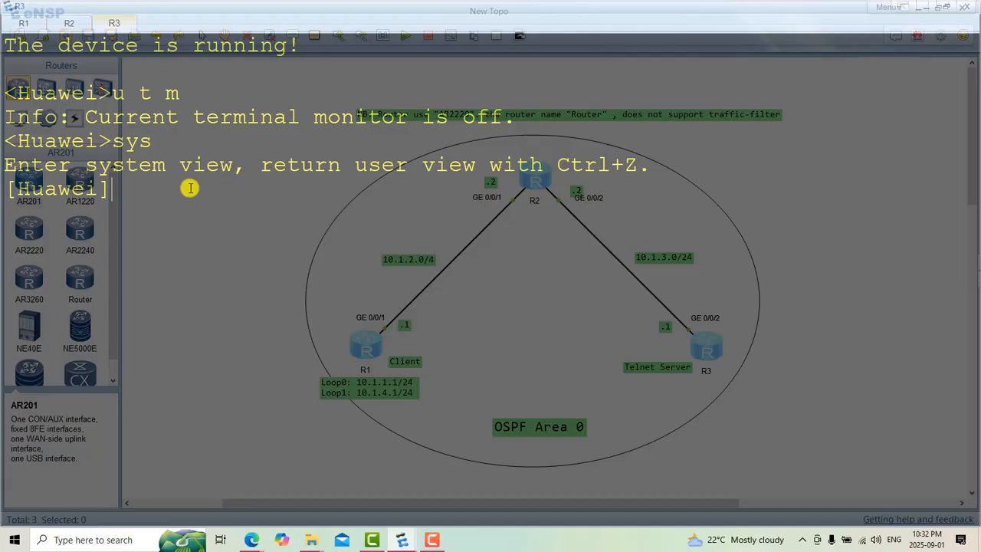
pyautogui.write('sys R3')
pyautogui.press('Return')
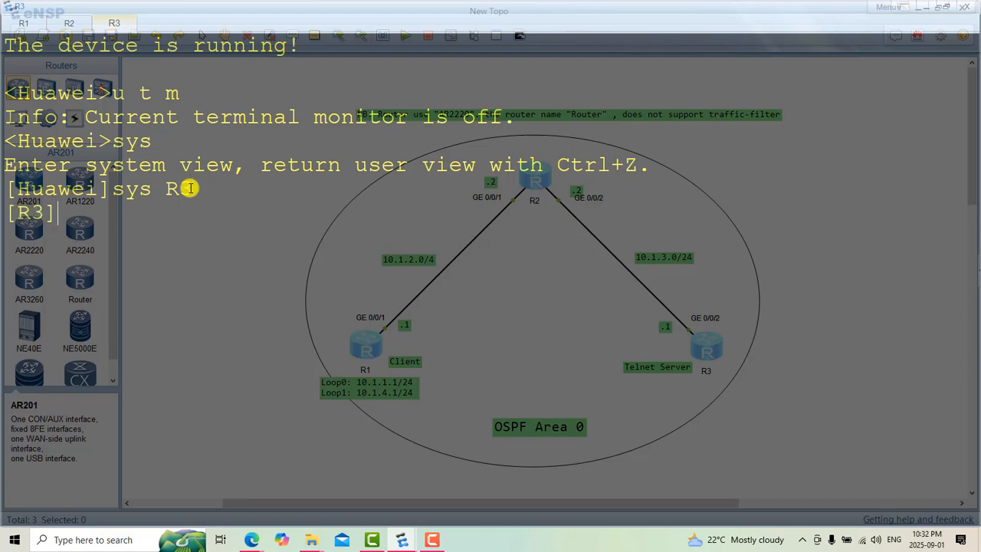
# Step: Clear R3's console and enter the GigabitEthernet0/0/2 interface view with "int g0/0/2"
pyautogui.rightClick(234, 213)
pyautogui.click(266, 245)
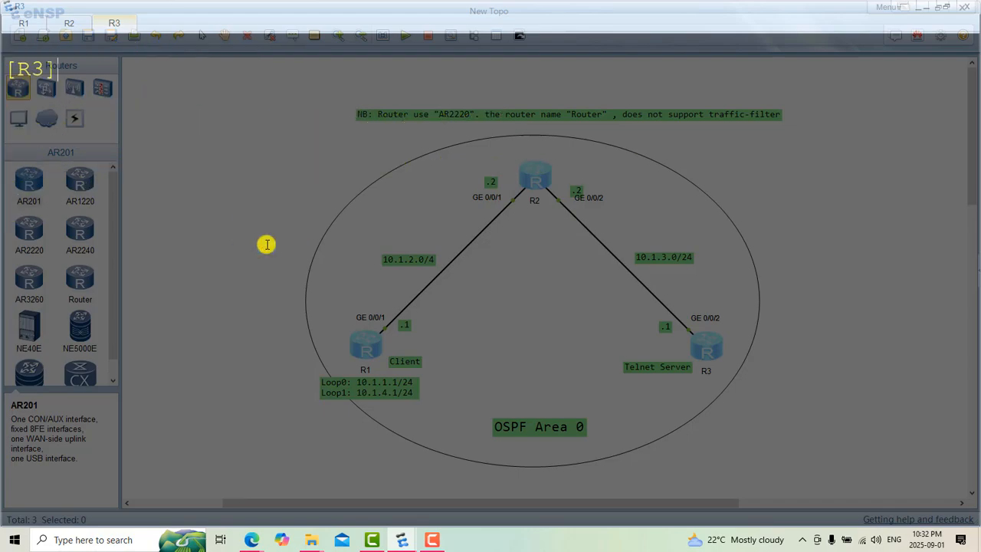
pyautogui.write('int g0/0/')
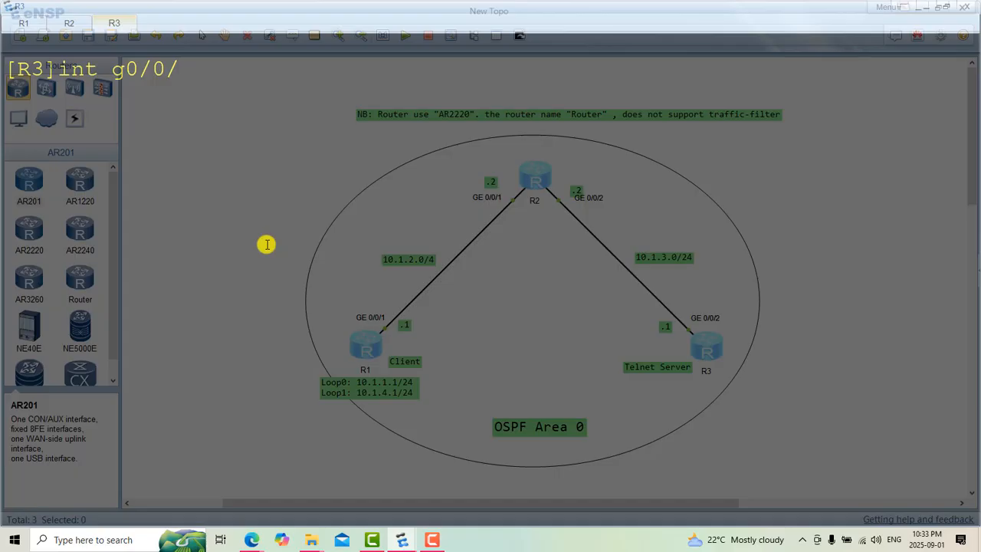
pyautogui.write('2')
pyautogui.press('Return')
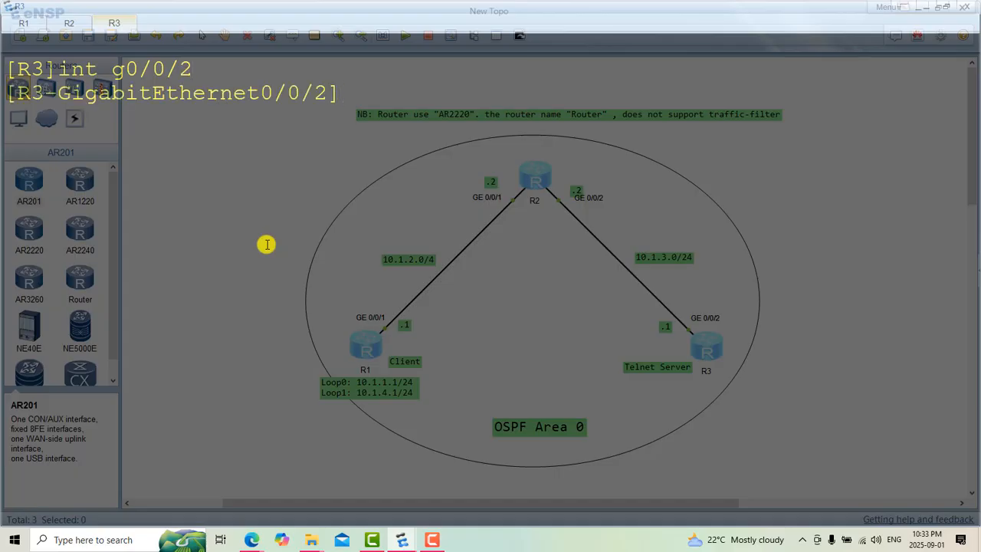
# Step: Assign 10.2.3.1 with mask length 24 to R3's GigabitEthernet0/0/2
pyautogui.write('ip add 10')
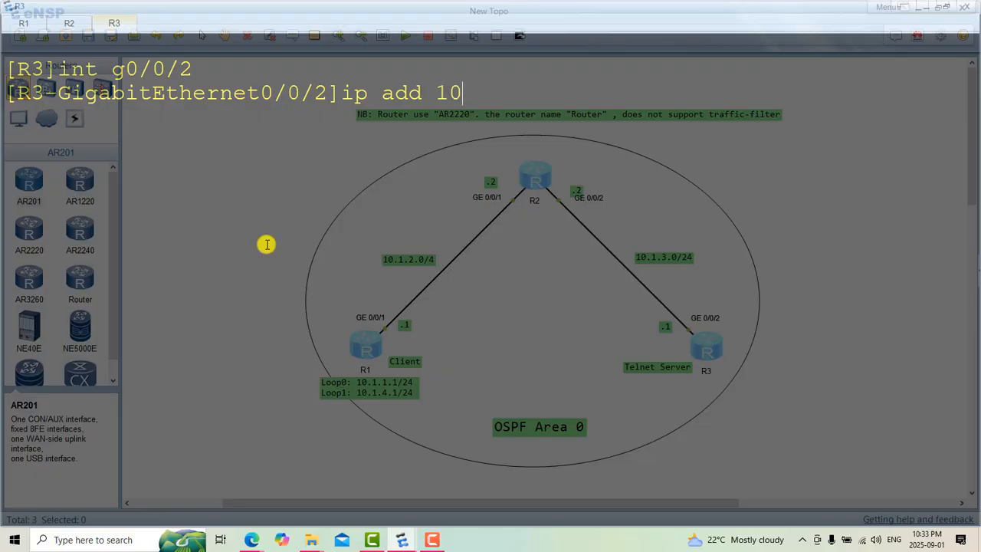
pyautogui.write('/')
pyautogui.press('BackSpace')
pyautogui.write('.2.3.1 24')
pyautogui.press('Return')
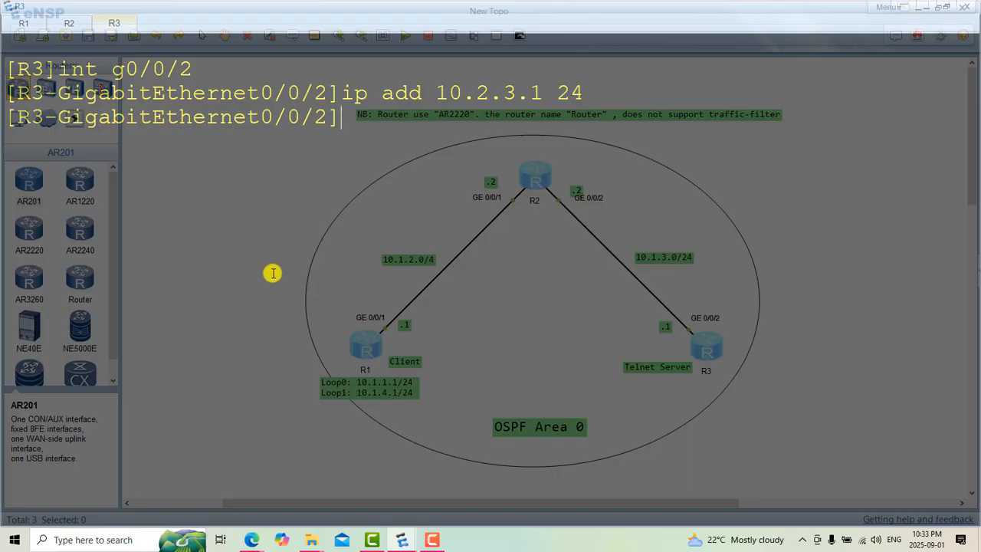
# Step: Clear R1's console and write a ping command targeting 10.1.3.1 without running it
pyautogui.click(24, 24)
pyautogui.rightClick(257, 238)
pyautogui.click(290, 276)
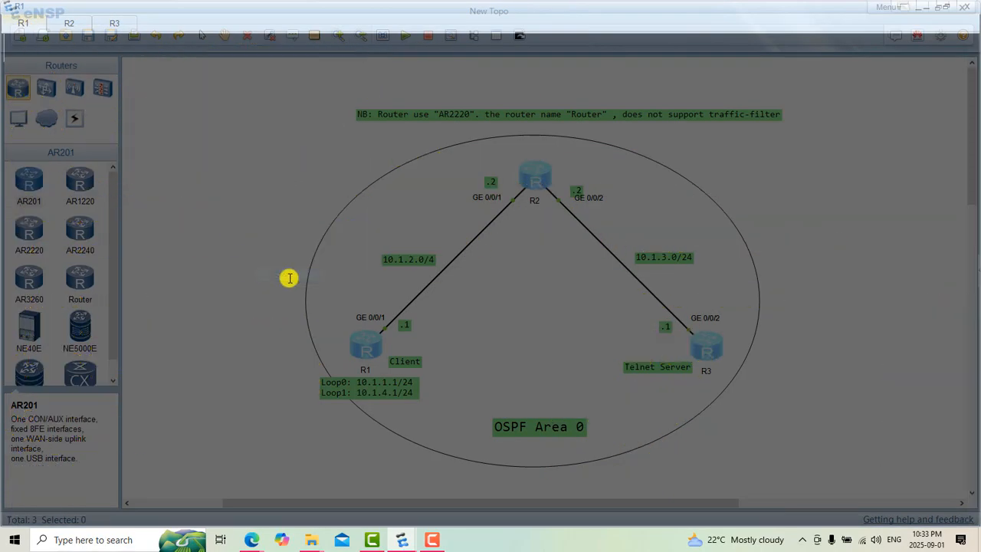
pyautogui.write('pin')
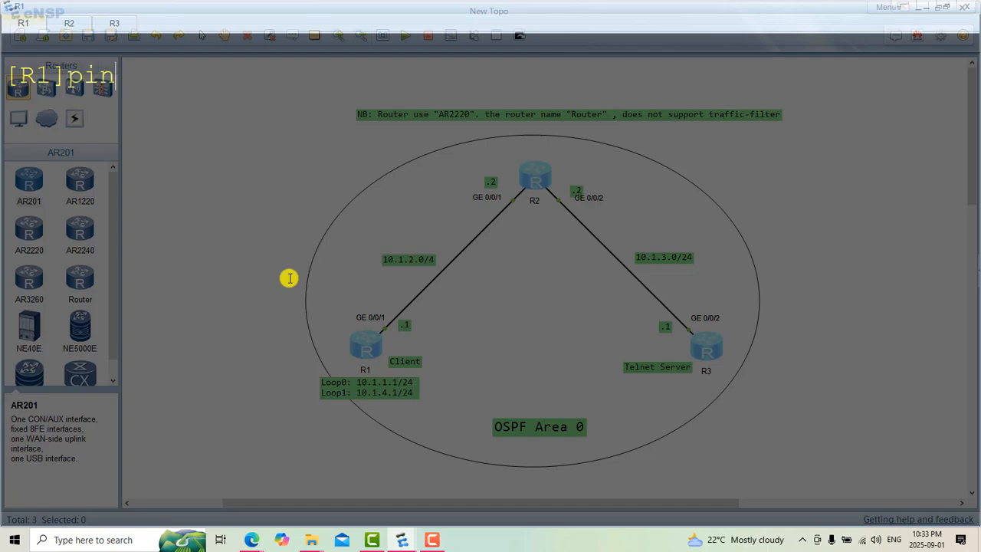
pyautogui.write('g 10.1.3.1')
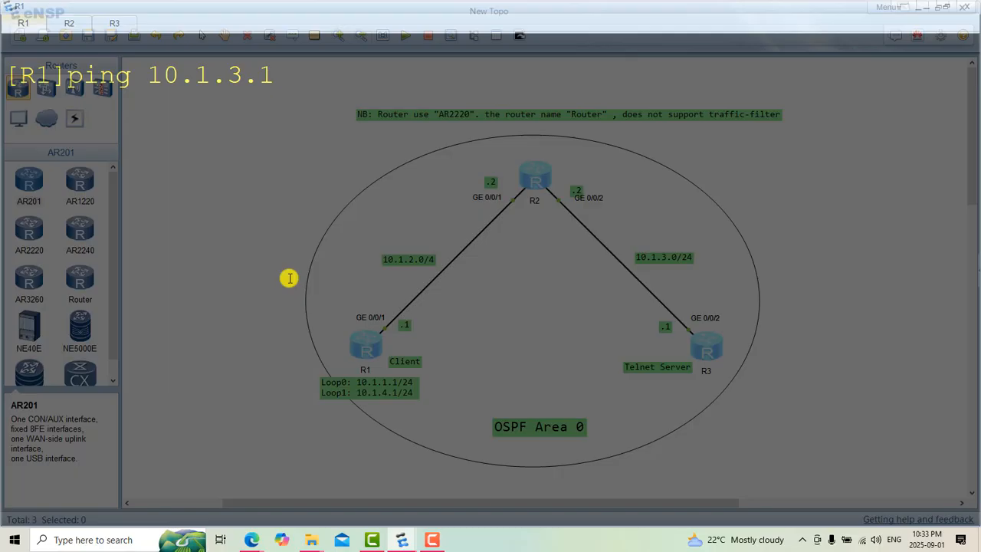
# Step: Limit the ping to two packets by inserting "-c 2" before the address and run it from R1
pyautogui.press('Left')
pyautogui.press('Left')
pyautogui.press('Left')
pyautogui.press('Left')
pyautogui.press('Left')
pyautogui.press('Left')
pyautogui.press('Left')
pyautogui.press('Left')
pyautogui.write('-c ')
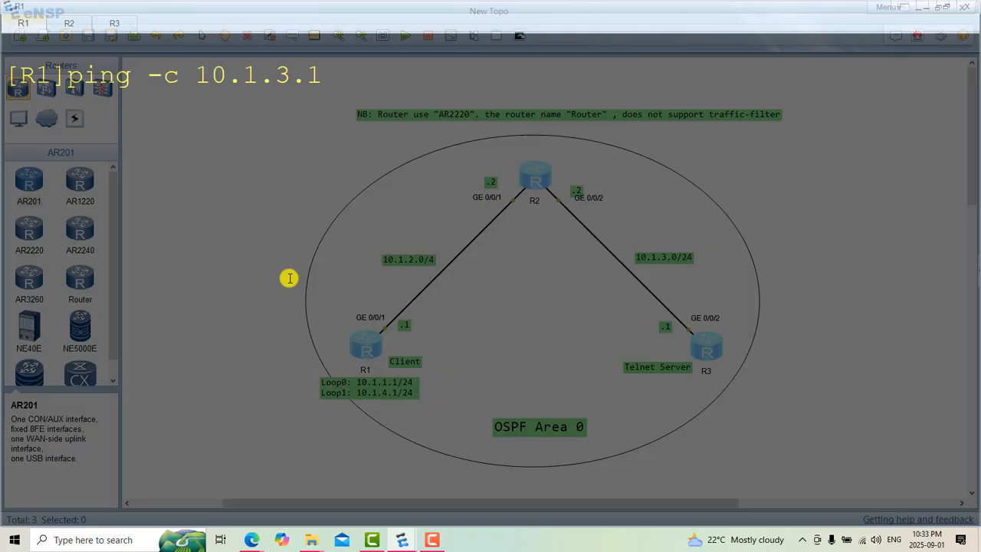
pyautogui.write('2')
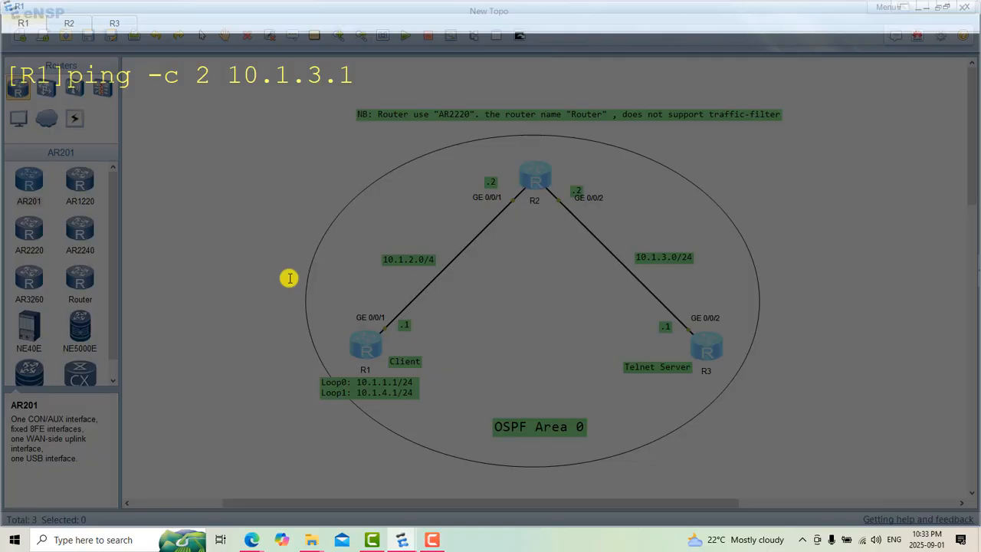
pyautogui.press('Return')
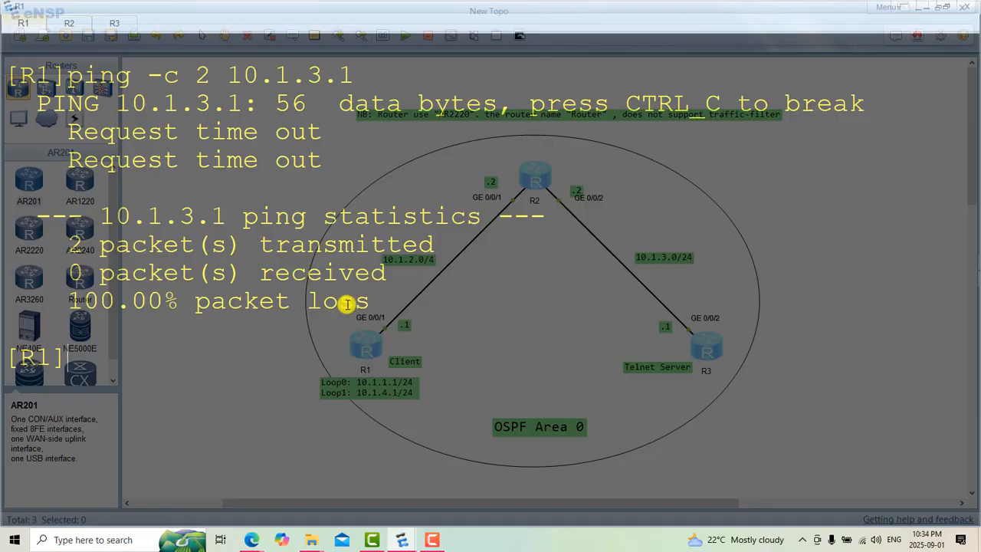
# Step: Clear R1's console and start OSPF process 1 with router ID 1.1.1.1
pyautogui.rightClick(417, 407)
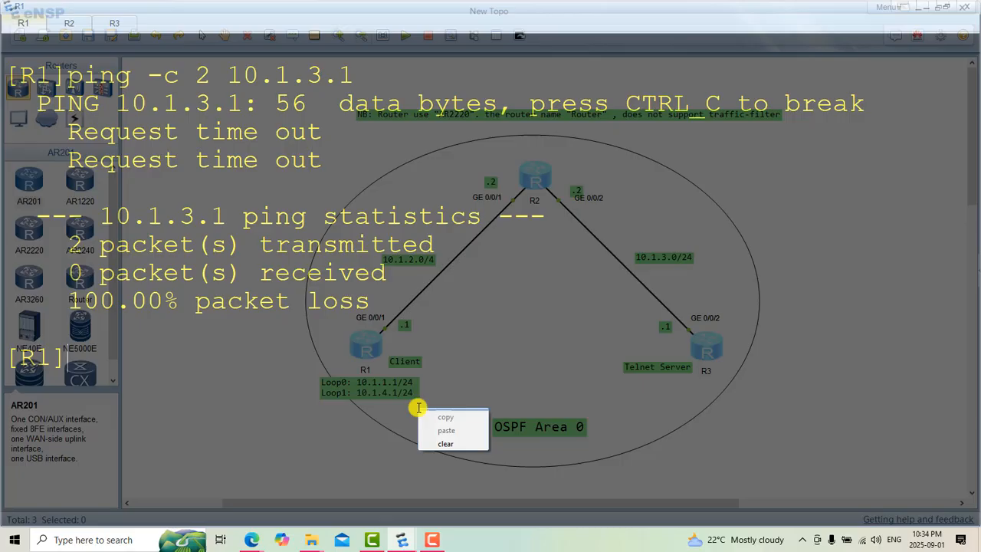
pyautogui.click(445, 443)
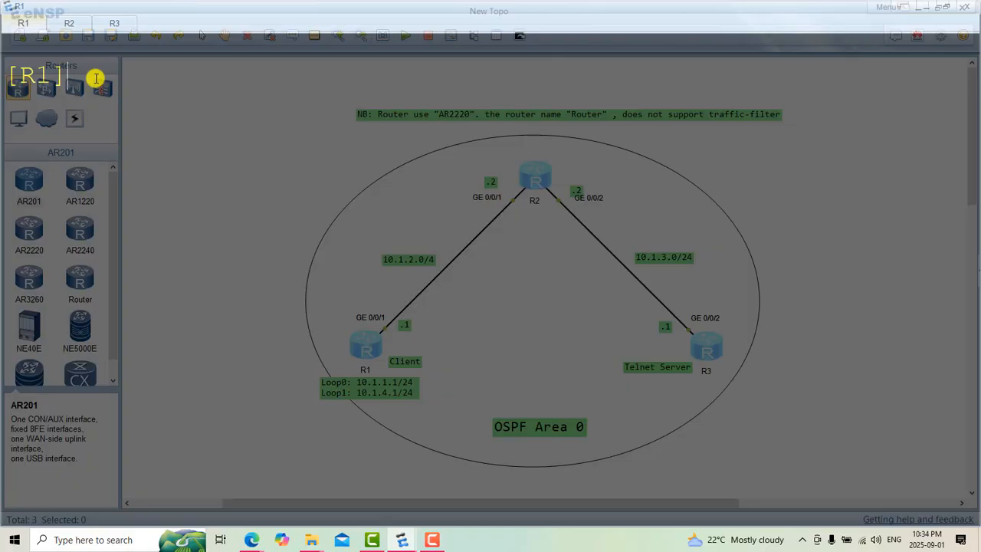
pyautogui.write('o')
pyautogui.write('p1')
pyautogui.press('BackSpace')
pyautogui.write('f 1 rou')
pyautogui.press('Tab')
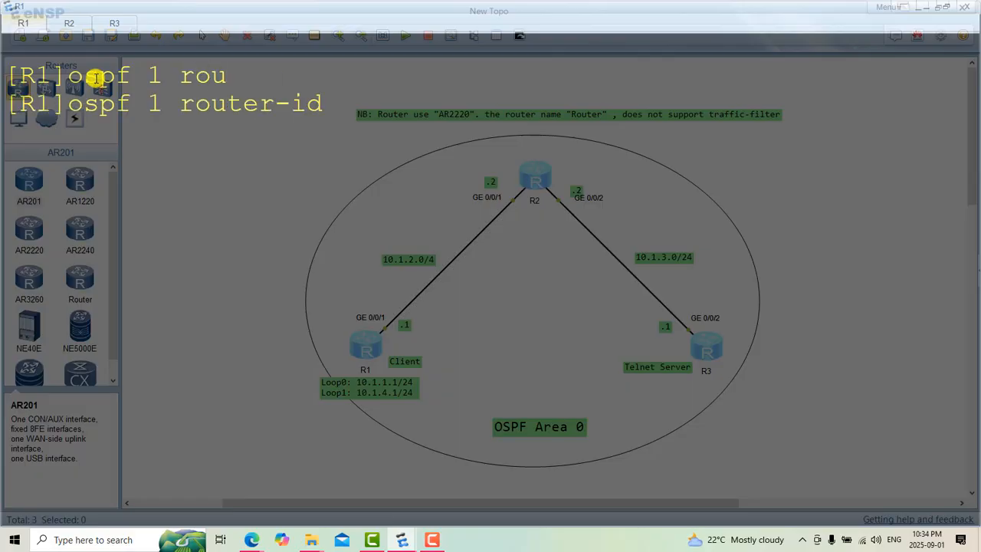
pyautogui.write('1.1.1.1')
pyautogui.press('Return')
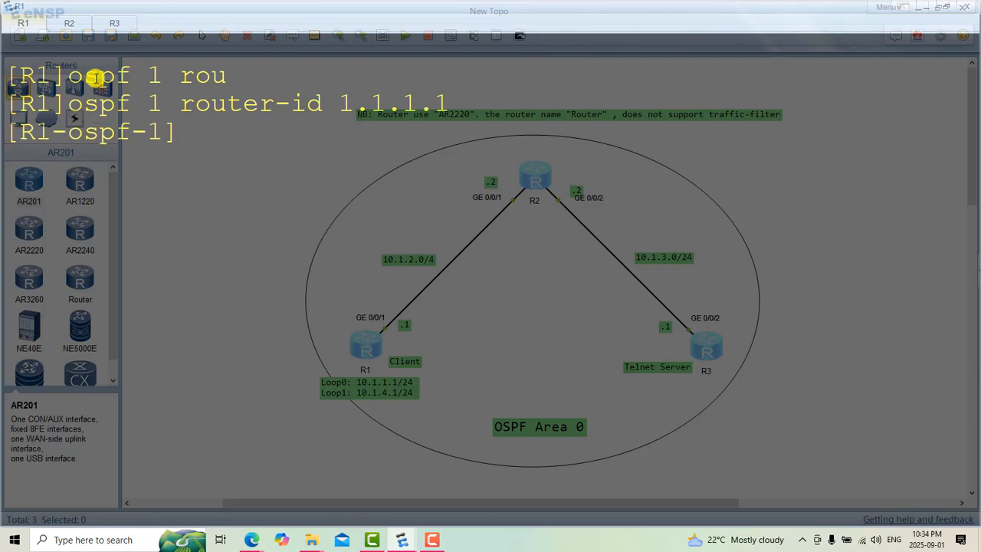
# Step: Enter OSPF area 0 on R1 with "area 0"
pyautogui.write('area 0')
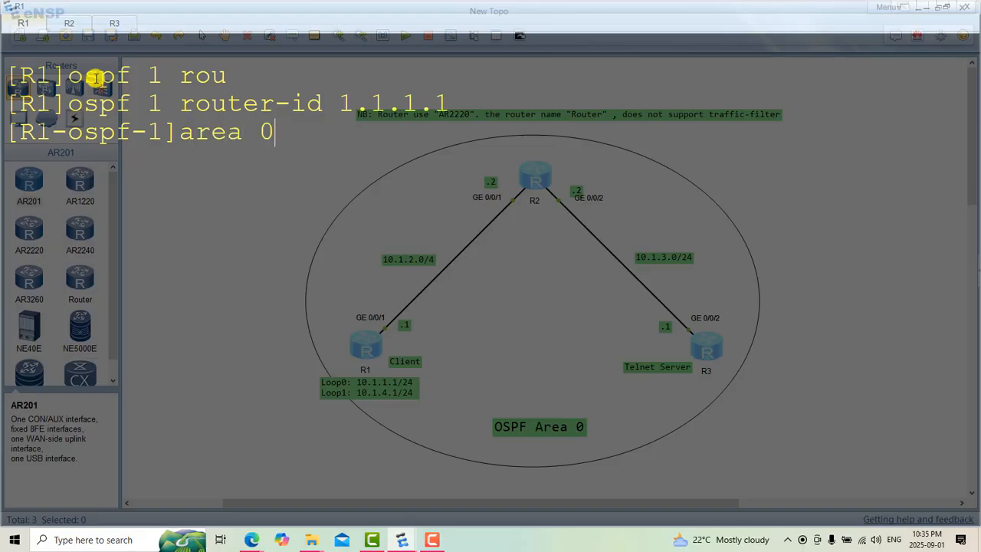
pyautogui.press('Return')
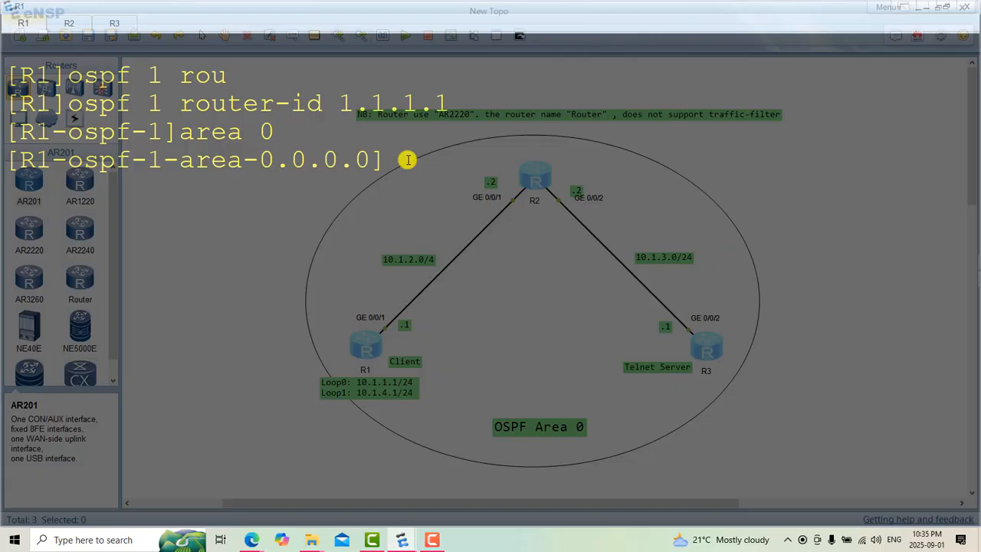
# Step: Advertise R1's interface address in OSPF area 0 with "network 10.1.2.1 0.0.0.0"
pyautogui.write('net')
pyautogui.press('Tab')
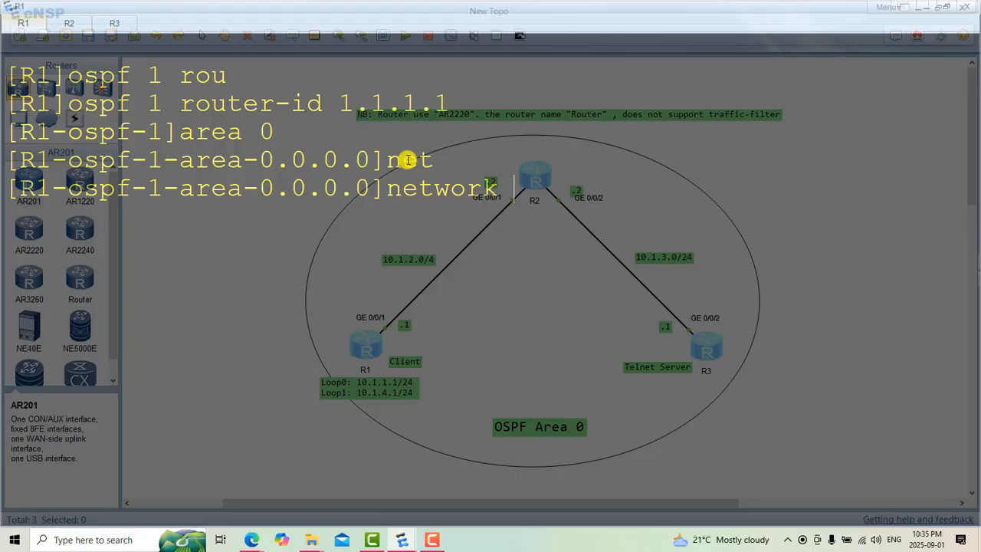
pyautogui.write('10.1')
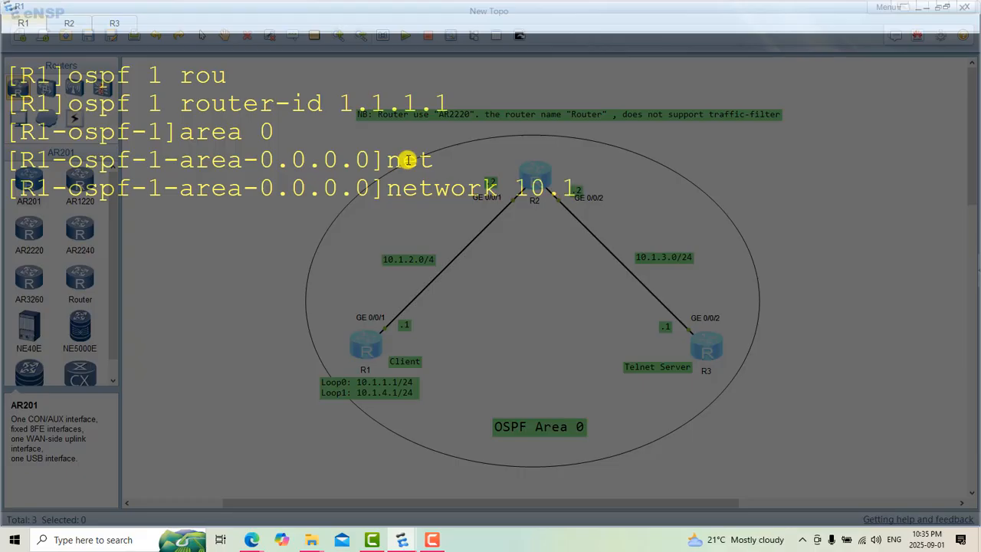
pyautogui.write('.2.')
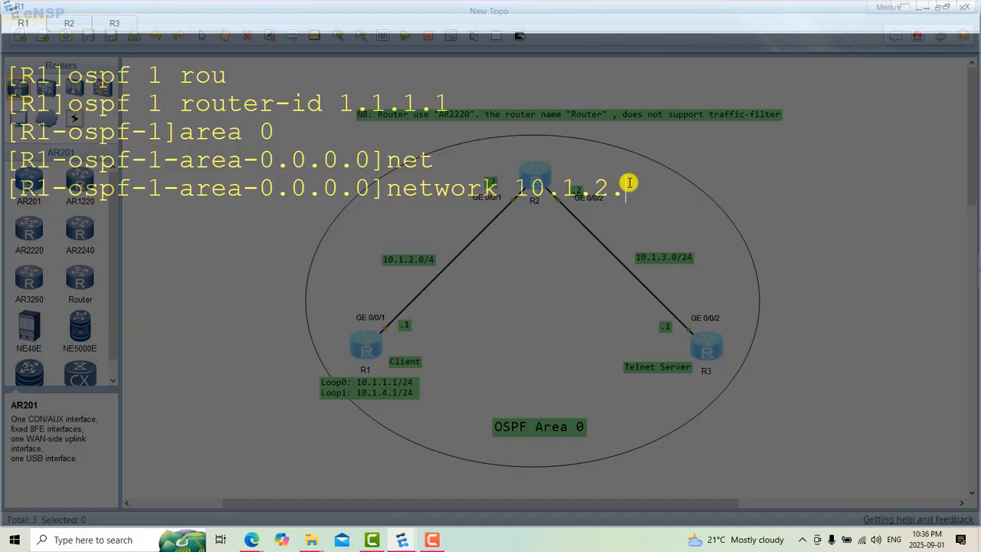
pyautogui.write('1 0.0.0.0')
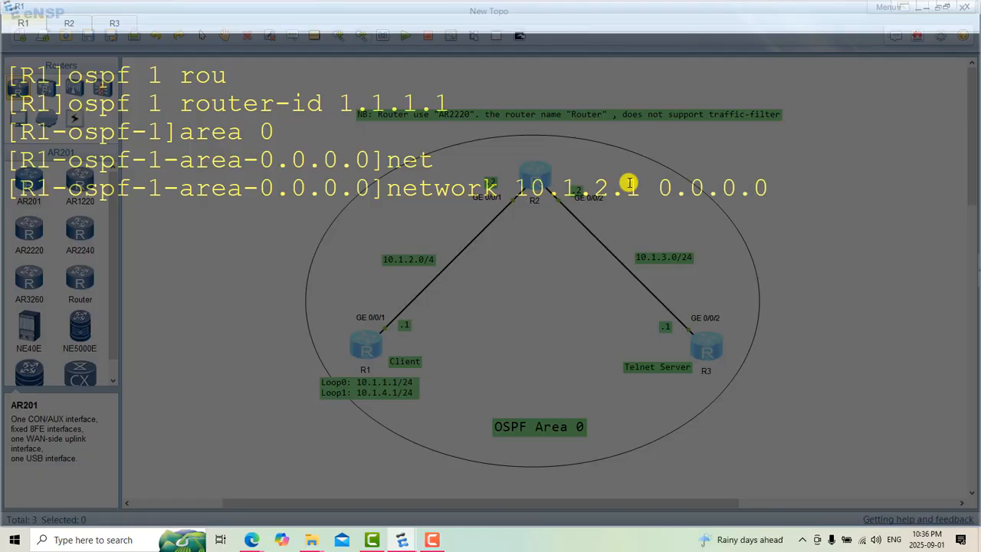
pyautogui.press('Return')
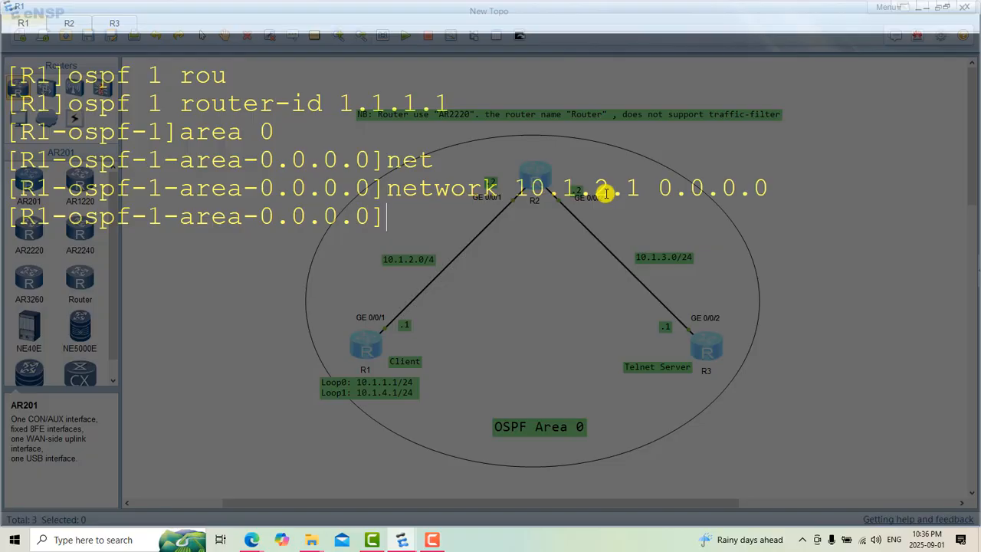
# Step: Reuse the previous network command to advertise R1's first loopback in area 0 as "network 10.1.1.1 0.0.0.0"
pyautogui.press('Up')
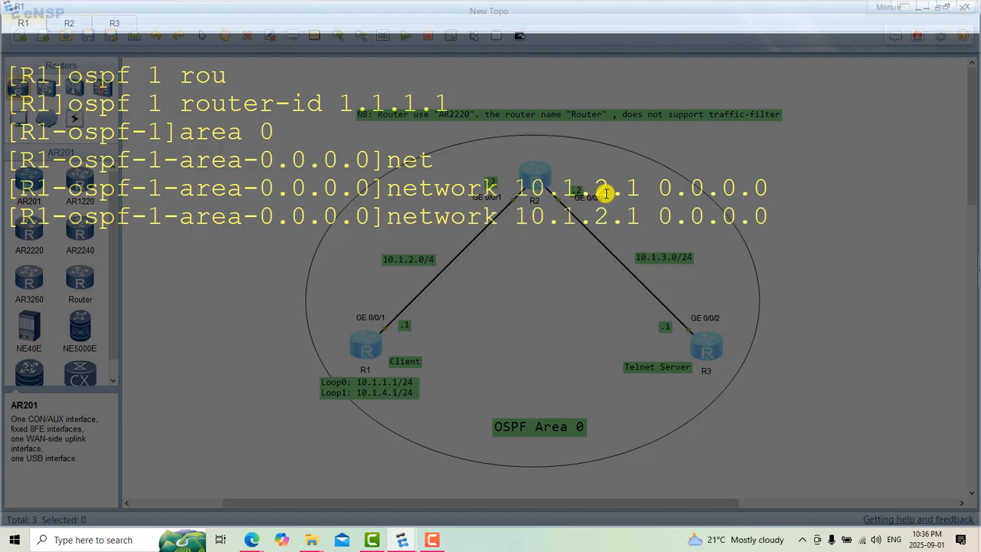
pyautogui.press('Left')
pyautogui.press('Left')
pyautogui.press('Left')
pyautogui.press('Left')
pyautogui.press('Left')
pyautogui.press('Left')
pyautogui.press('Left')
pyautogui.press('Left')
pyautogui.press('BackSpace')
pyautogui.press('BackSpace')
pyautogui.press('BackSpace')
pyautogui.press('BackSpace')
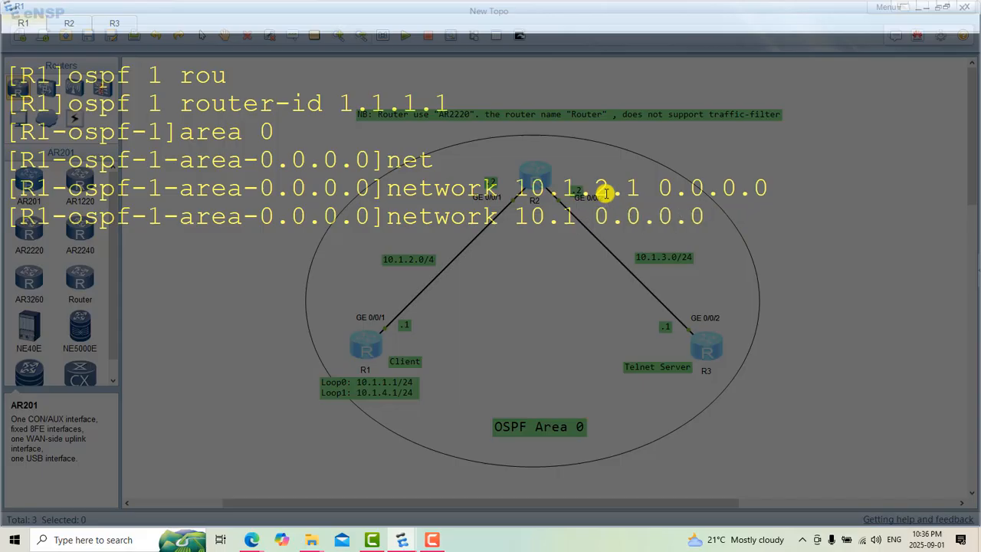
pyautogui.write('.1.')
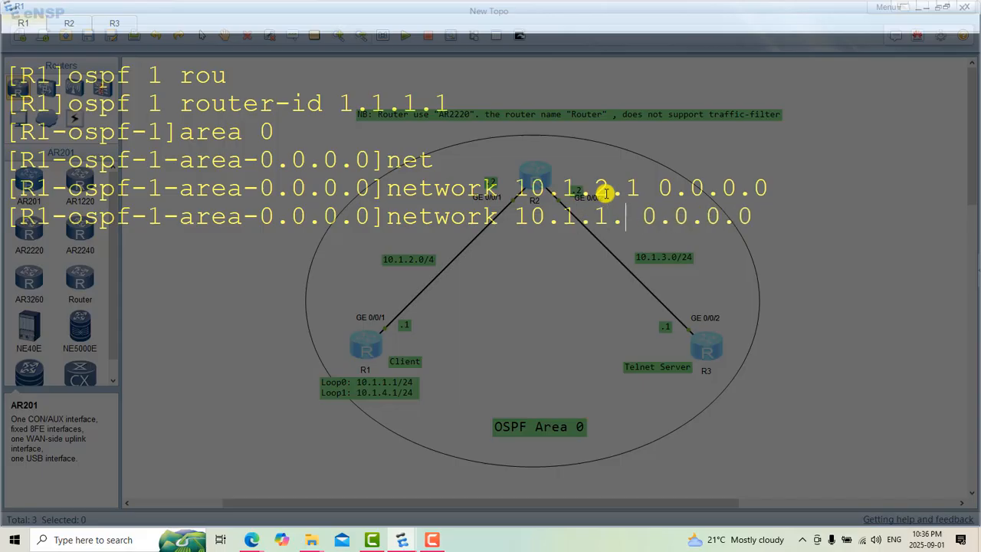
pyautogui.write('1')
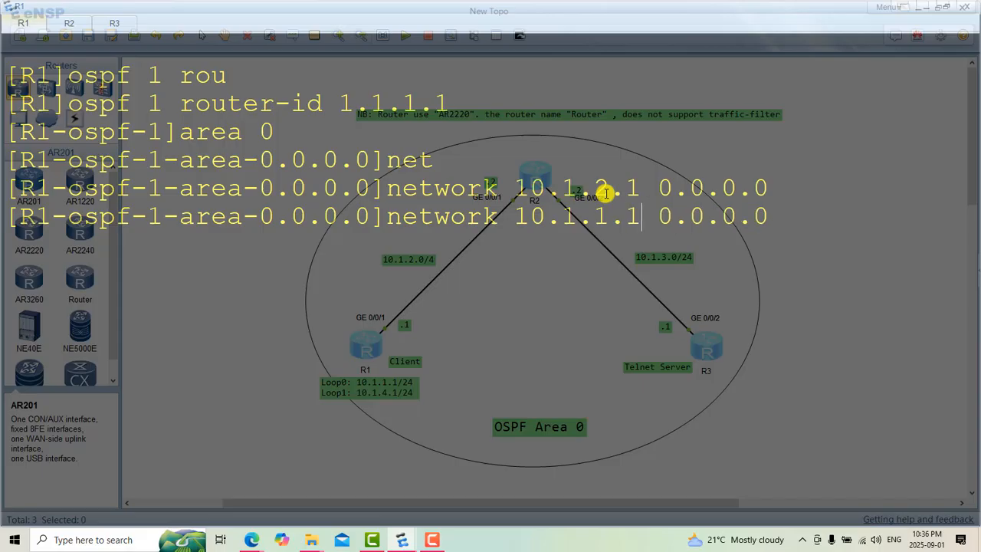
pyautogui.press('Return')
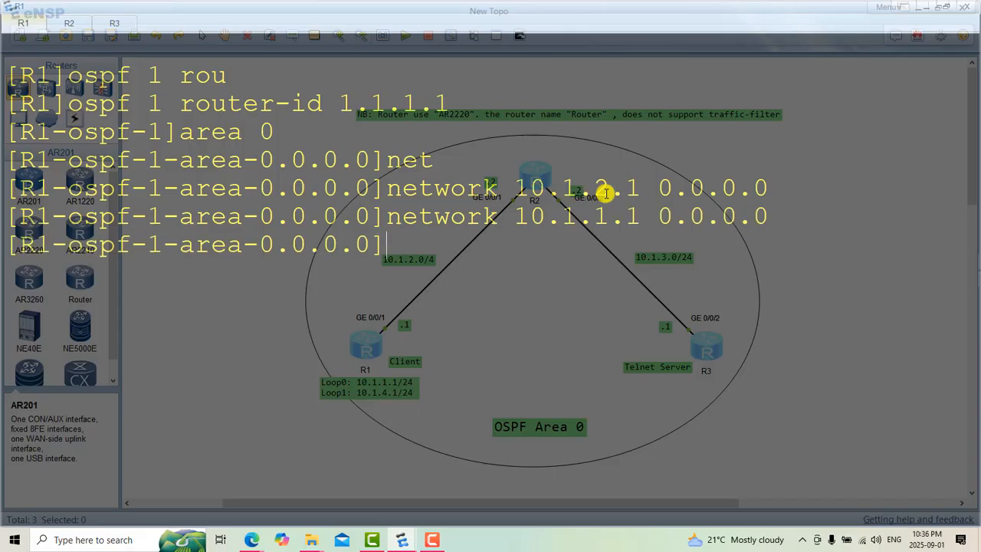
# Step: Recall the last network command on R1 and change its address to 10.1.4.0 without running it
pyautogui.press('Up')
pyautogui.press('Left')
pyautogui.press('Left')
pyautogui.press('Left')
pyautogui.press('Left')
pyautogui.press('Left')
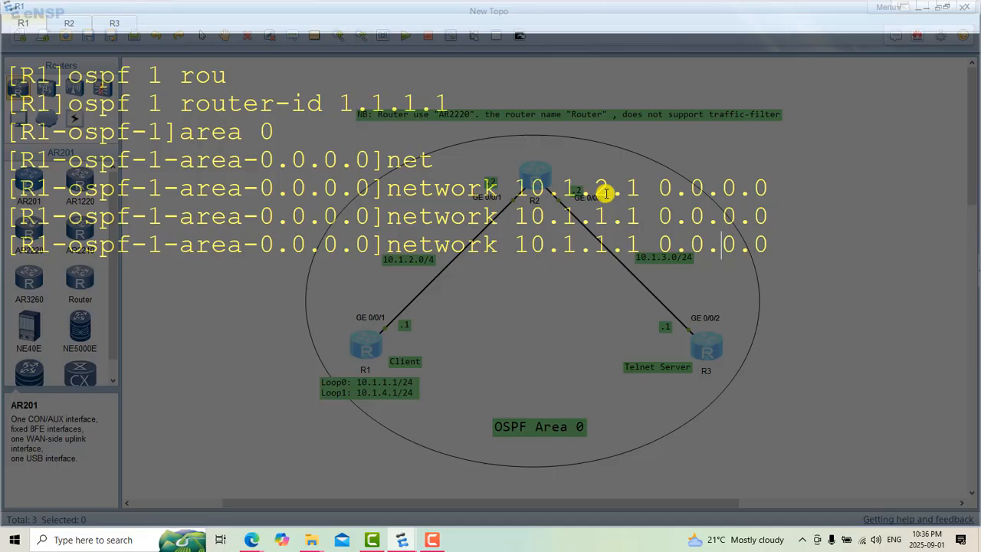
pyautogui.press('Left')
pyautogui.press('Left')
pyautogui.press('Left')
pyautogui.press('Left')
pyautogui.press('Left')
pyautogui.press('BackSpace')
pyautogui.write('4')
pyautogui.press('Right')
pyautogui.press('BackSpace')
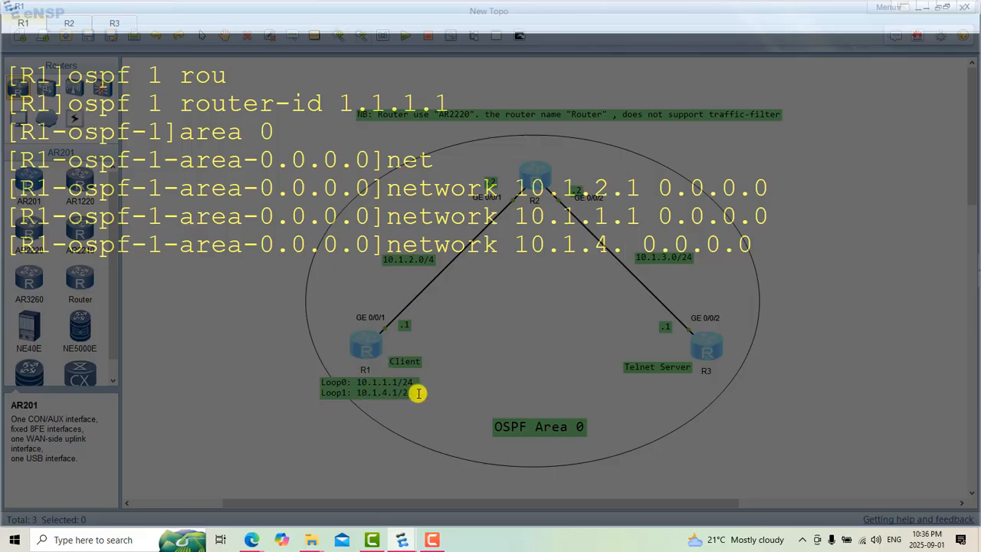
pyautogui.write('o')
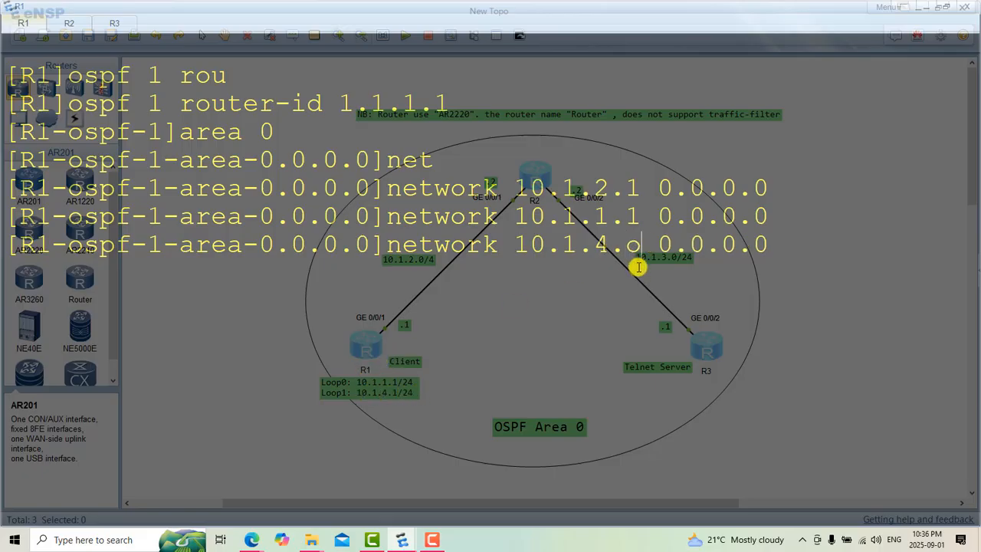
pyautogui.press('BackSpace')
pyautogui.write('0')
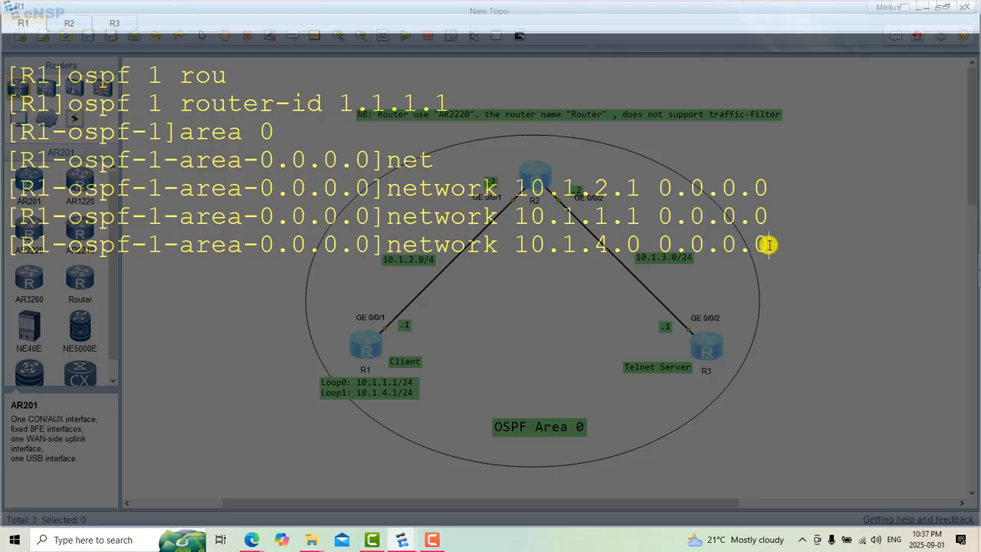
# Step: Change the wildcard mask of the 10.1.4.0 network command to 0.0.0.255 and run it
pyautogui.press('Right')
pyautogui.press('Right')
pyautogui.press('Right')
pyautogui.press('Right')
pyautogui.press('Right')
pyautogui.press('Right')
pyautogui.press('Right')
pyautogui.press('Right')
pyautogui.press('BackSpace')
pyautogui.write('255')
pyautogui.press('Return')
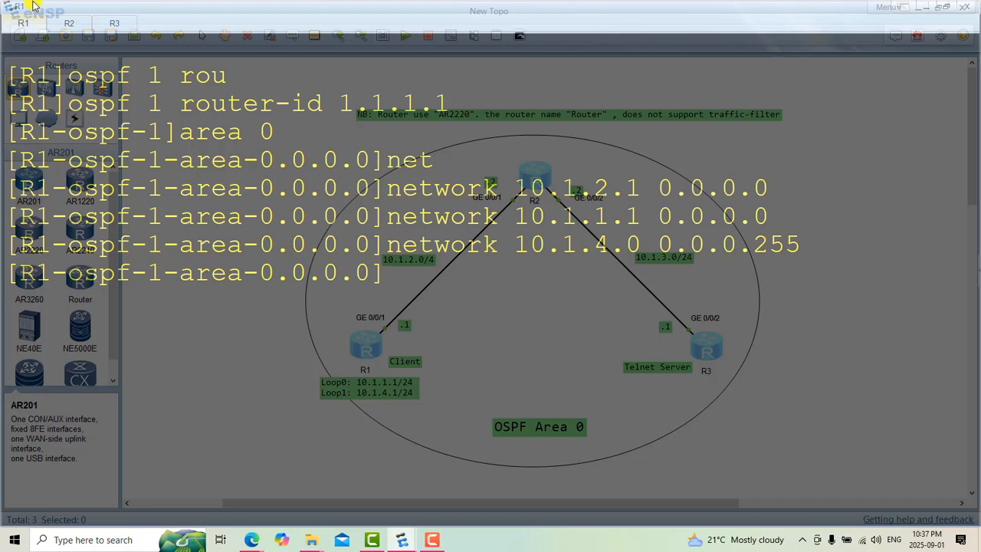
# Step: Switch to R2, clear its console, wake the timed-out session and enter system view
pyautogui.click(65, 24)
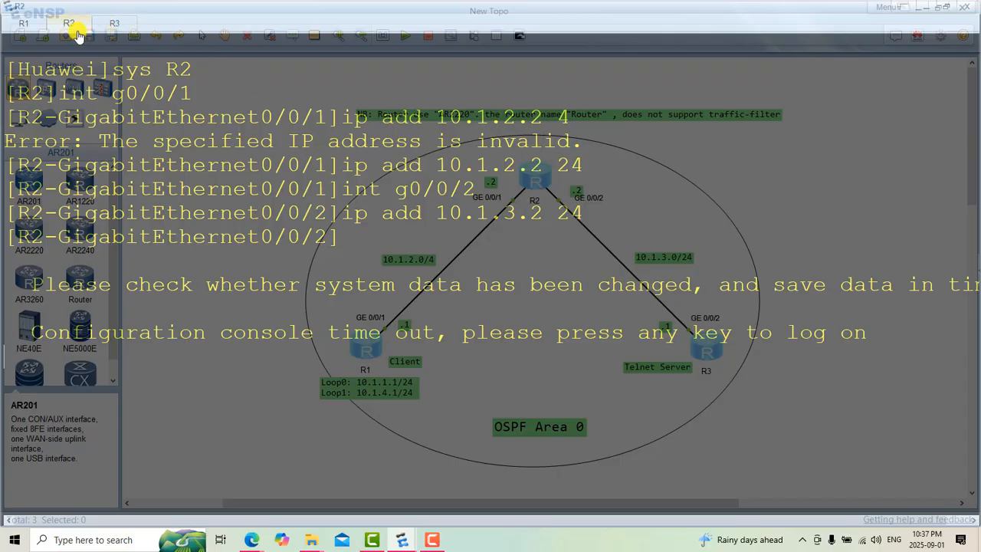
pyautogui.rightClick(317, 388)
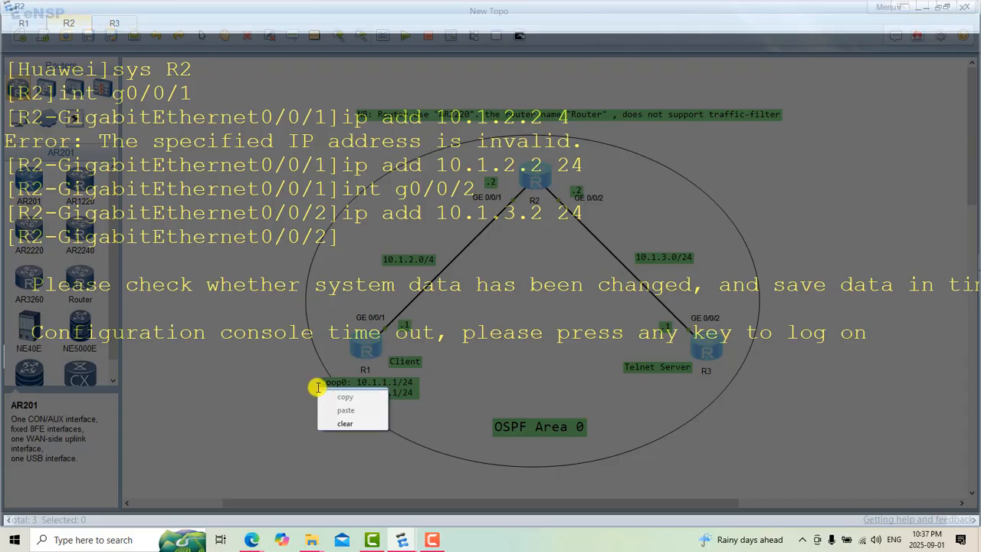
pyautogui.click(350, 421)
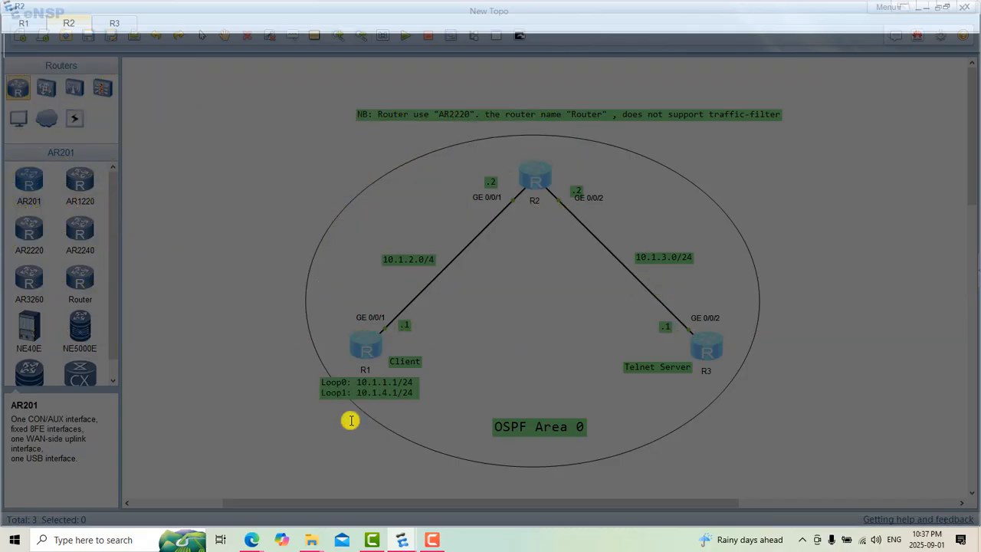
pyautogui.press('Return')
pyautogui.write('sys')
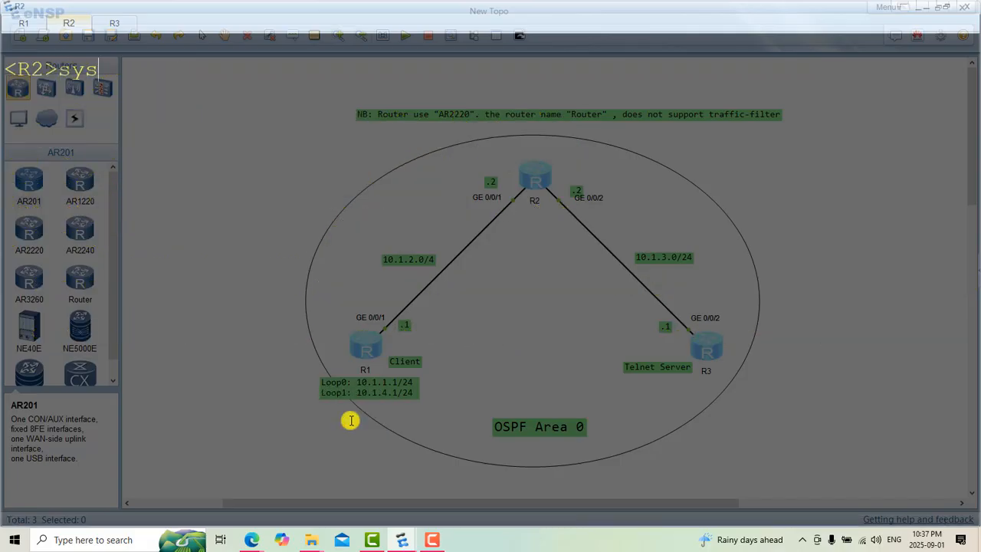
pyautogui.press('Return')
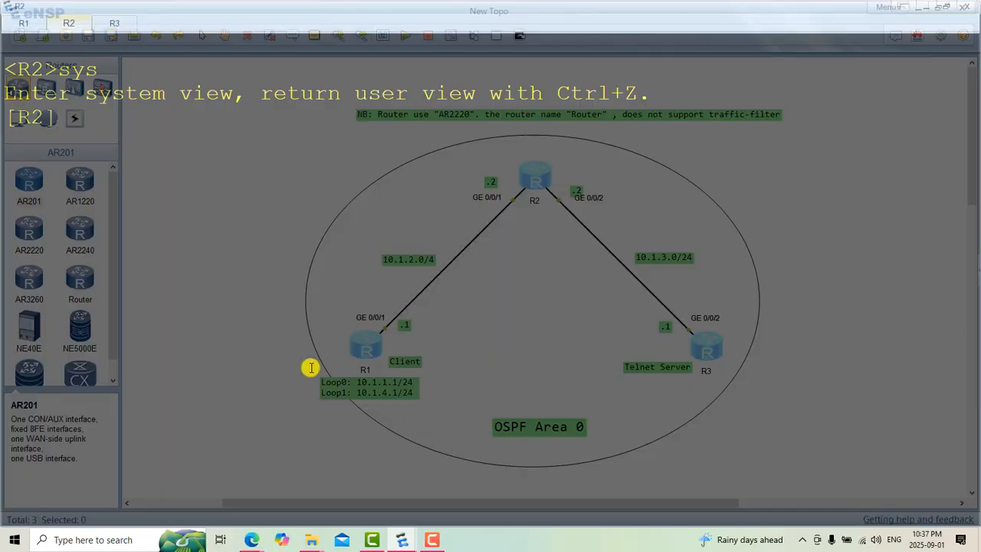
# Step: Start OSPF process 1 on R2 with router ID 2.2.2.2
pyautogui.write('o')
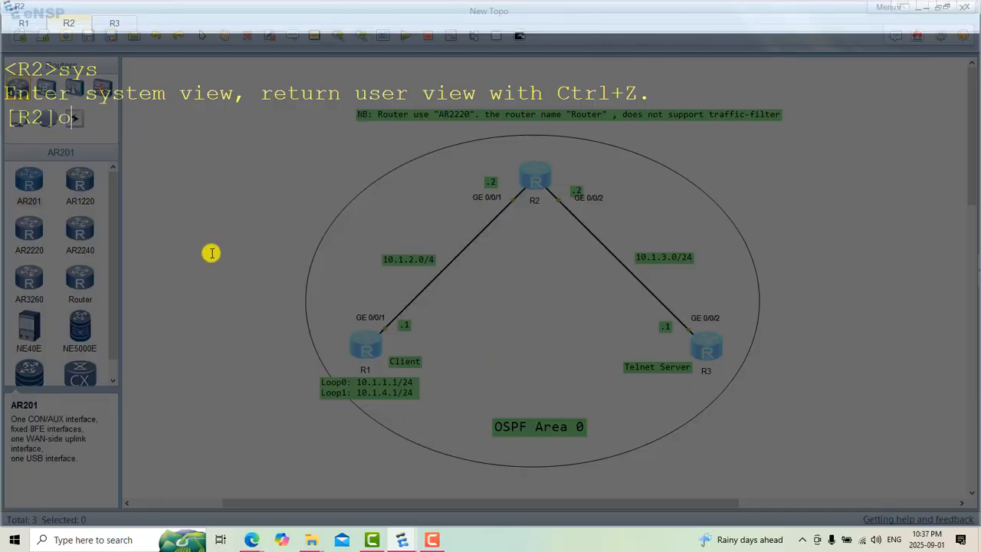
pyautogui.write('spf 1 rou')
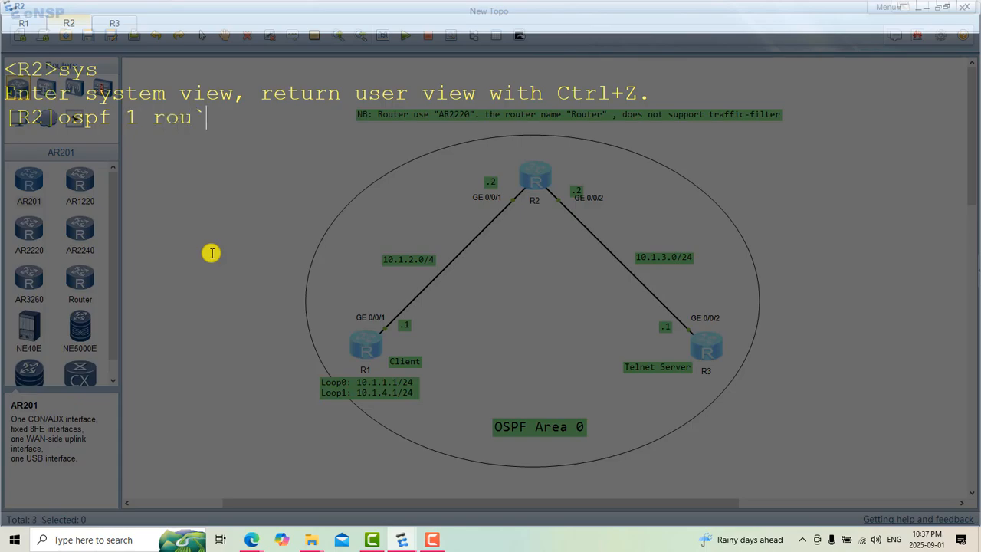
pyautogui.press('Tab')
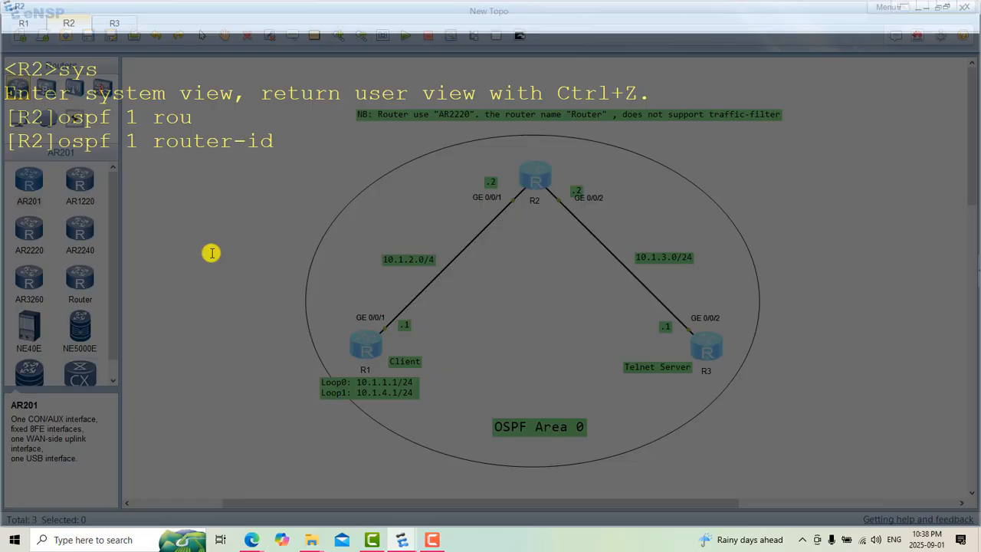
pyautogui.write('2.2.2.2')
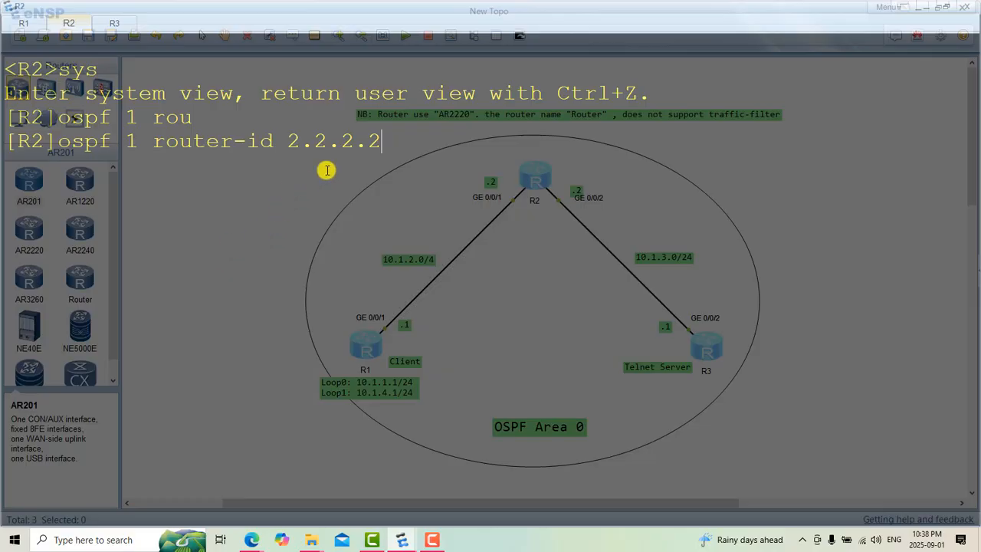
pyautogui.moveTo(288, 142); pyautogui.dragTo(383, 148)
pyautogui.click(383, 149)
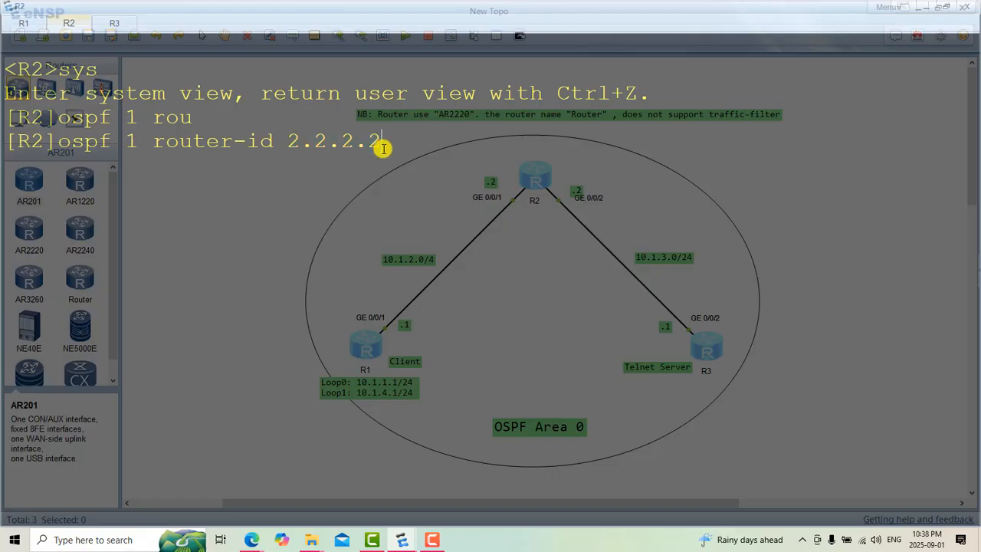
pyautogui.moveTo(379, 148); pyautogui.dragTo(292, 145)
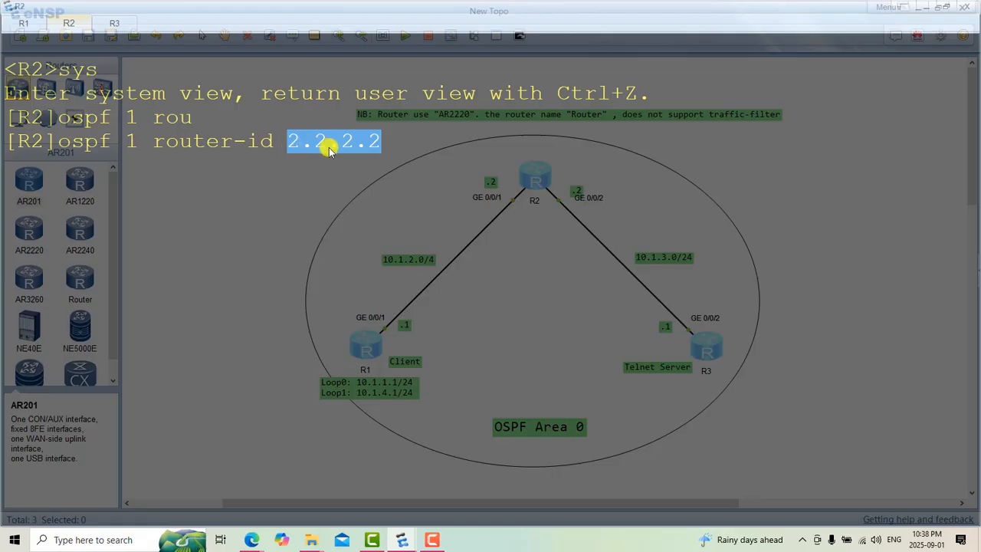
pyautogui.click(391, 148)
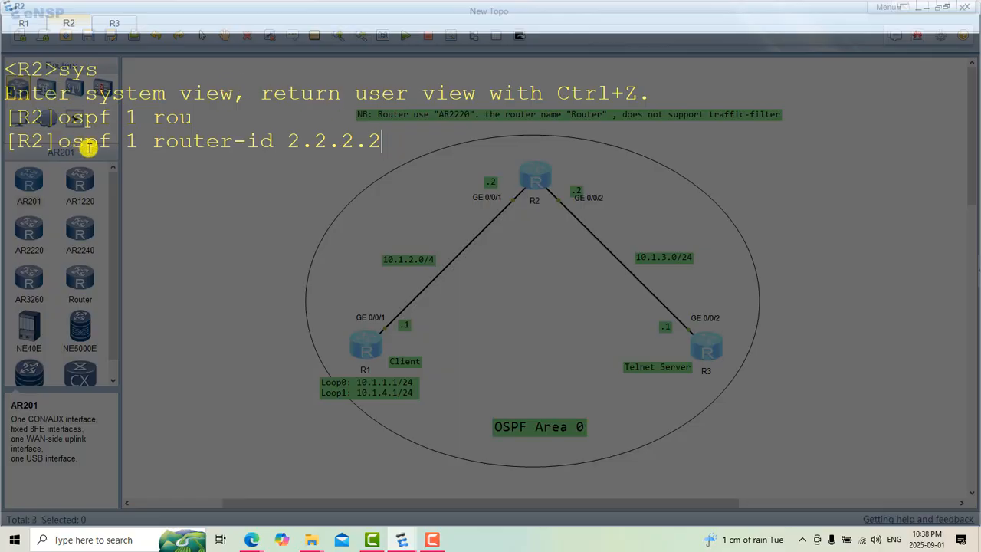
pyautogui.moveTo(112, 141); pyautogui.dragTo(58, 140)
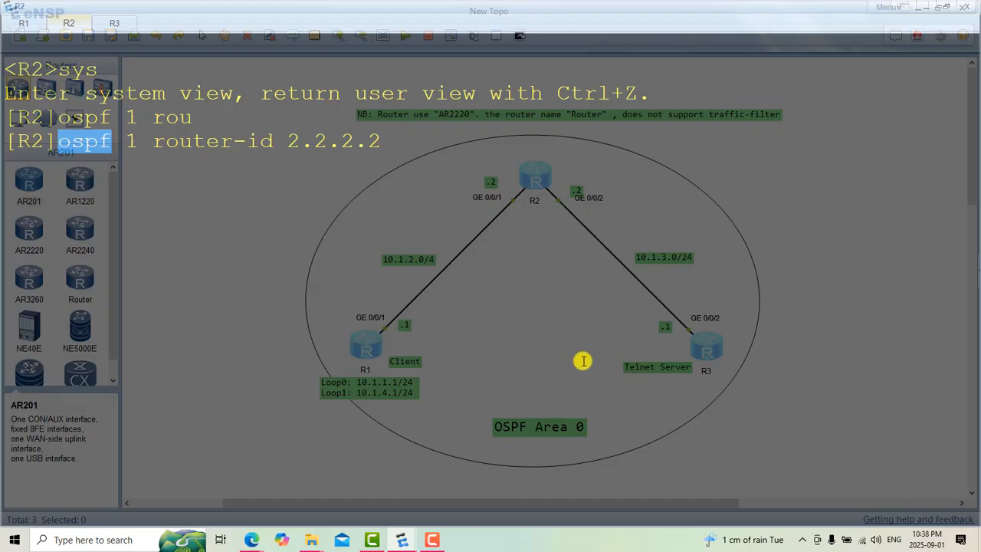
pyautogui.click(380, 139)
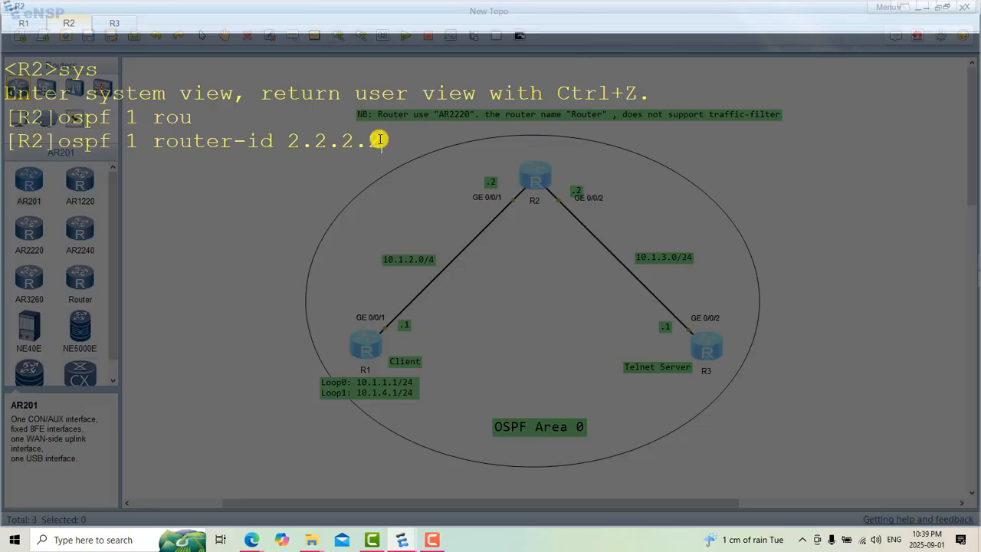
pyautogui.press('Return')
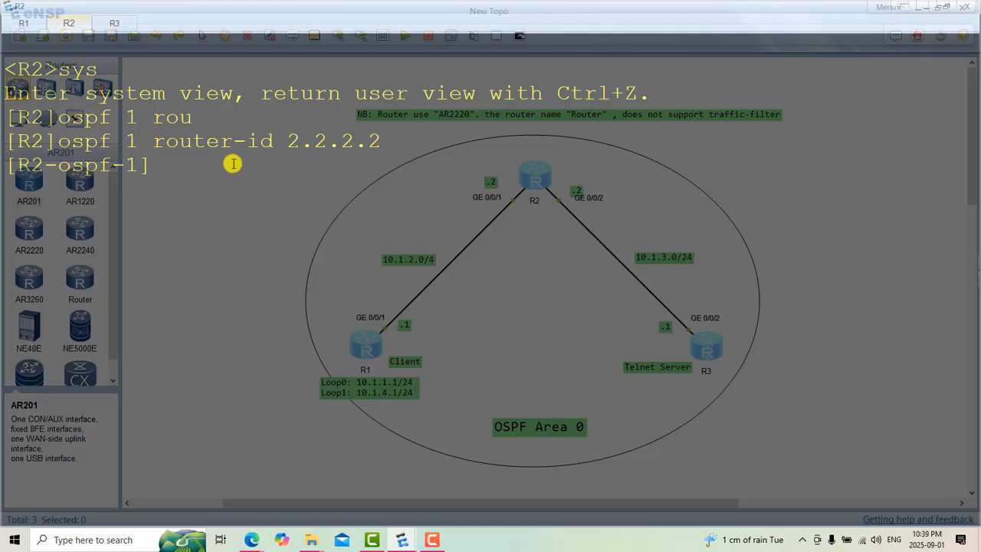
# Step: Enter OSPF area 0 on R2 with "area 0"
pyautogui.write('atre')
pyautogui.press('BackSpace')
pyautogui.press('BackSpace')
pyautogui.press('BackSpace')
pyautogui.press('BackSpace')
pyautogui.write('area 0')
pyautogui.press('Return')
# Step: Advertise R2's GE 0/0/1 address in area 0 with "network 10.1.2.2 0.0.0.0"
pyautogui.write('net')
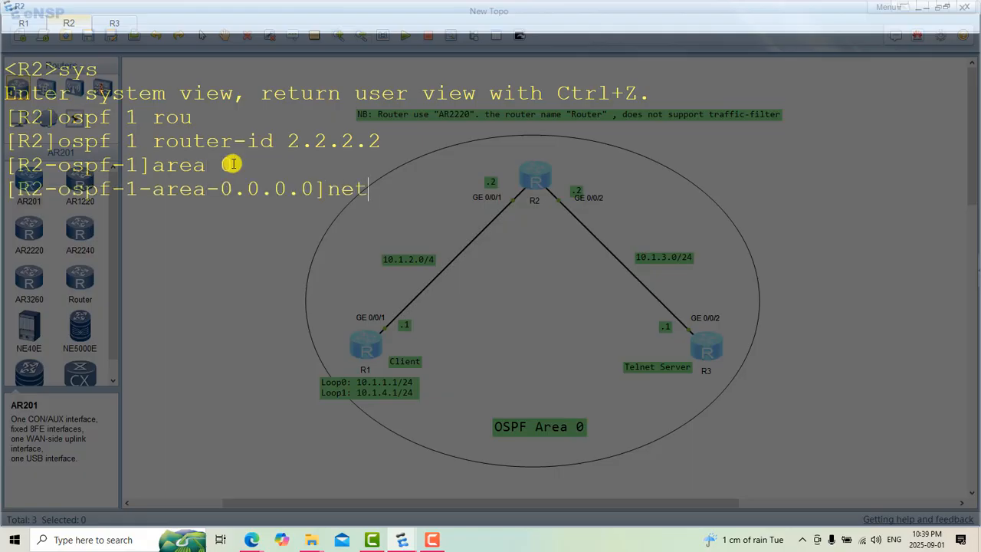
pyautogui.press('Tab')
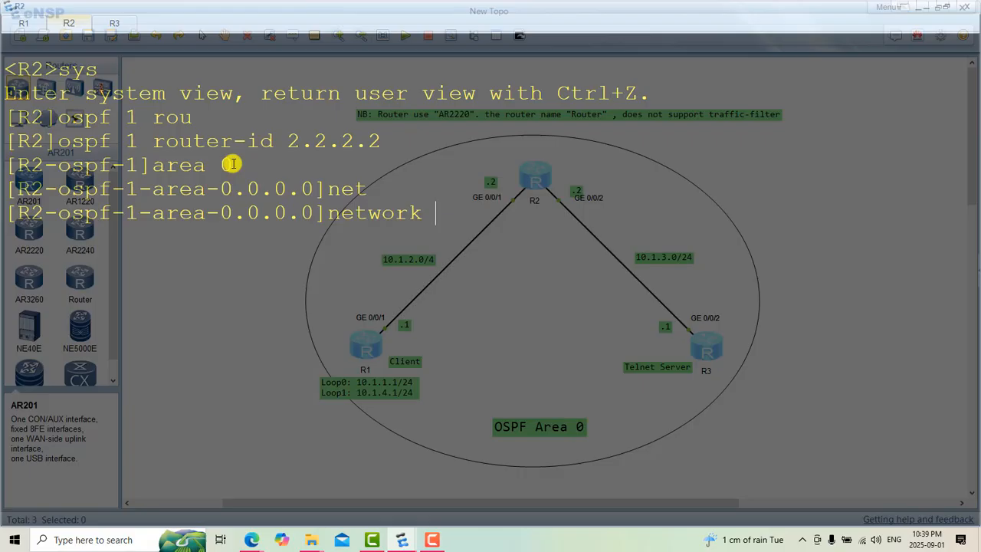
pyautogui.write('10.1.2.2 0.0.0.0')
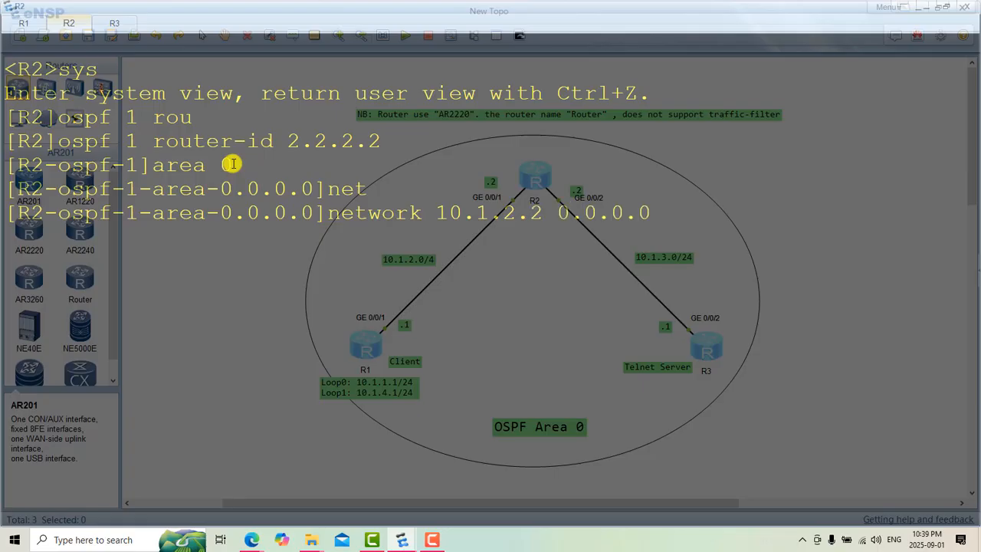
pyautogui.press('Return')
# Step: Advertise R2's GE 0/0/2 address in area 0 with "network 10.1.3.2 0.0.0.0"
pyautogui.press('Up')
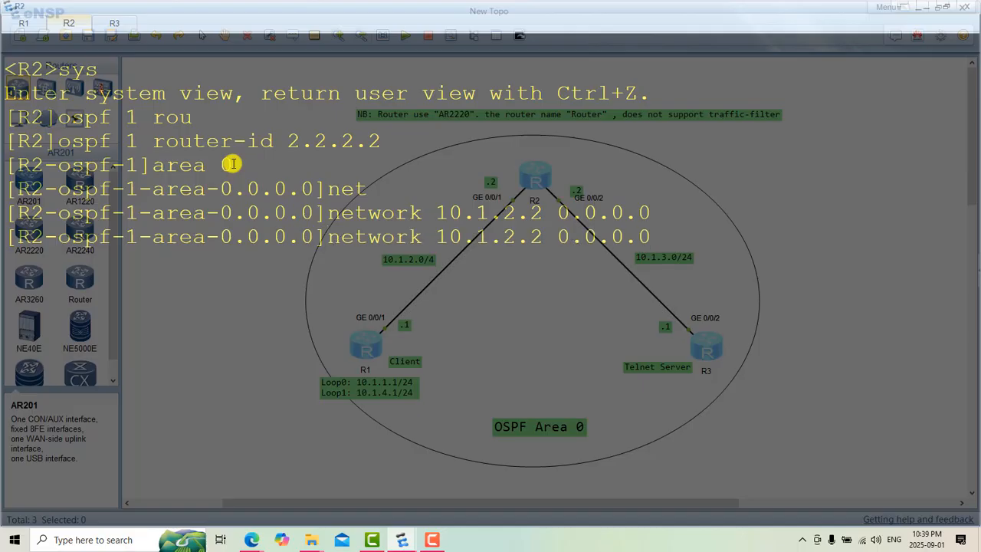
pyautogui.press('Left')
pyautogui.press('Left')
pyautogui.press('Left')
pyautogui.press('Left')
pyautogui.press('Left')
pyautogui.press('Left')
pyautogui.press('Left')
pyautogui.press('Left')
pyautogui.press('Left')
pyautogui.press('Left')
pyautogui.press('BackSpace')
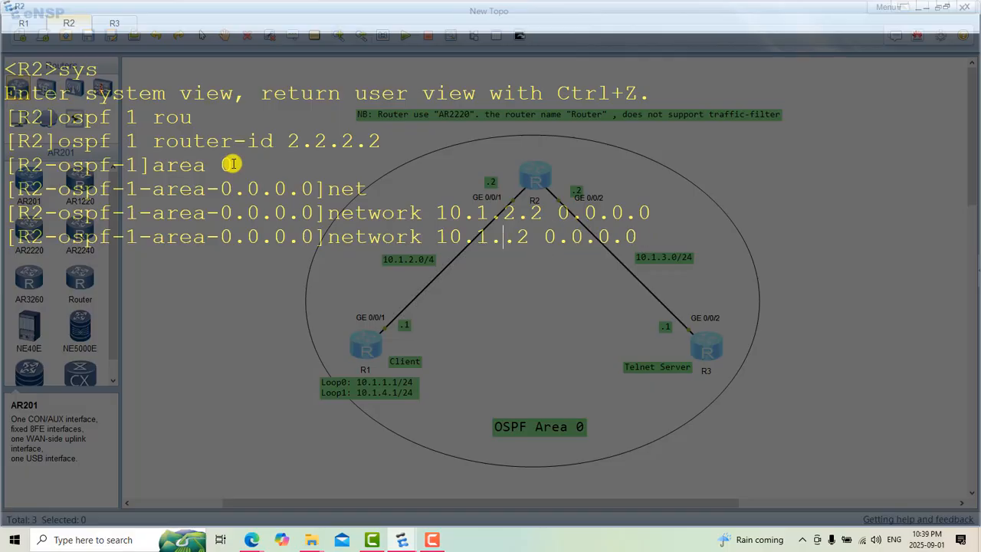
pyautogui.write('3')
pyautogui.press('Return')
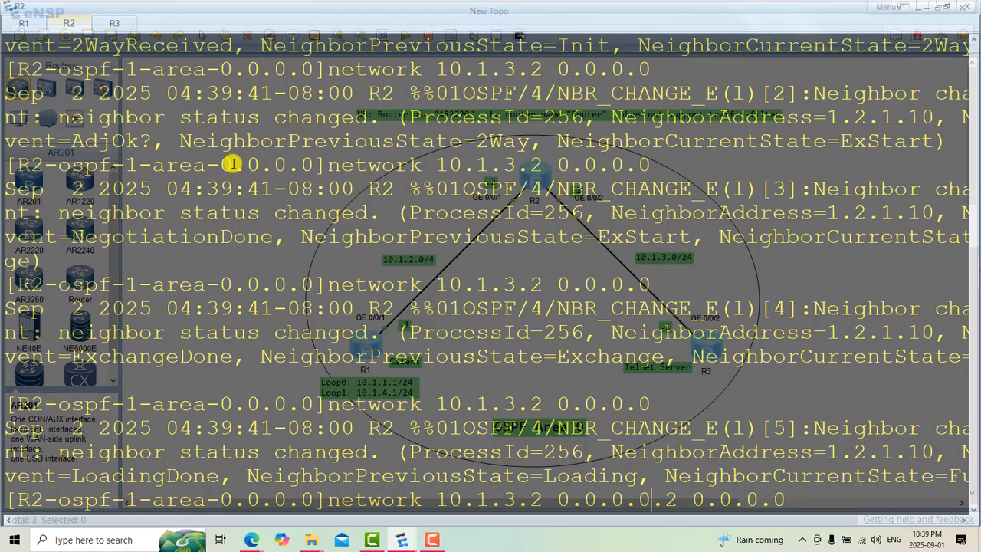
pyautogui.press('Tab')
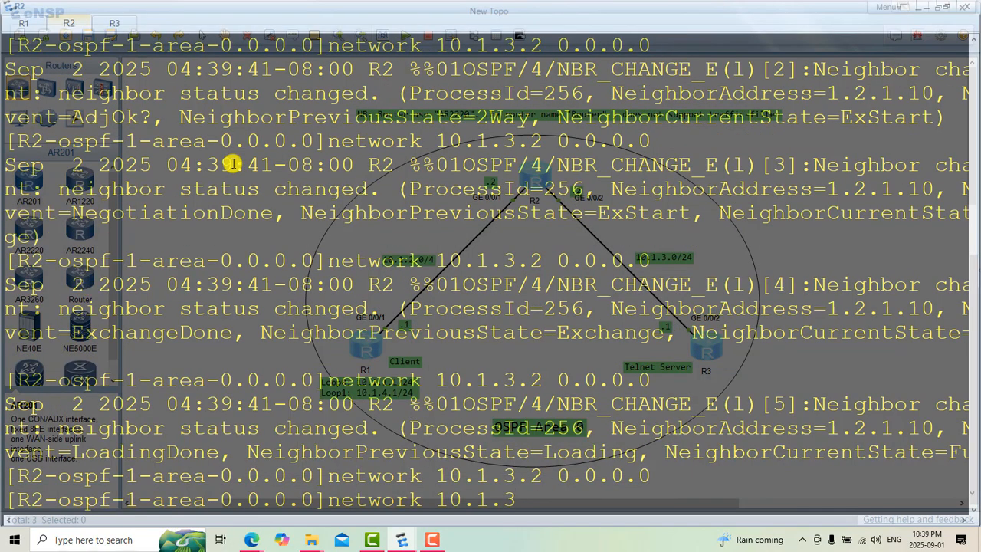
pyautogui.write('.2')
pyautogui.press('Return')
pyautogui.press('Up')
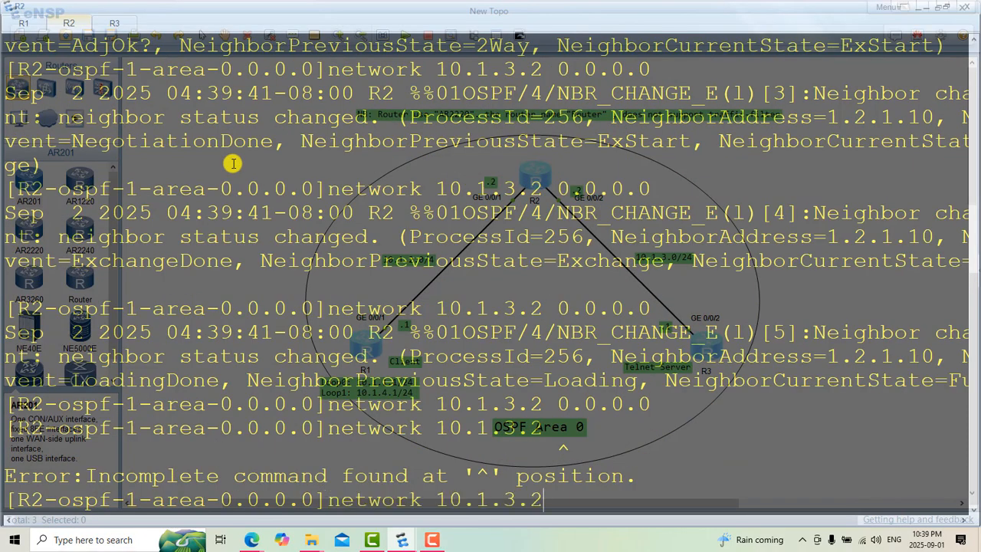
pyautogui.write('0.0.0.0')
pyautogui.press('Return')
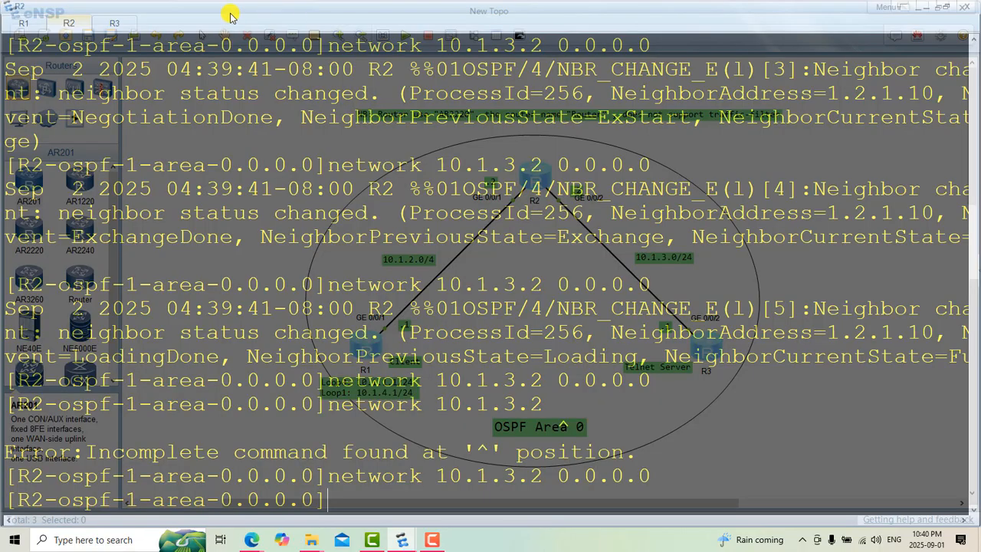
# Step: Switch to R3, clear its console and turn off terminal monitoring with "u t m"
pyautogui.click(116, 21)
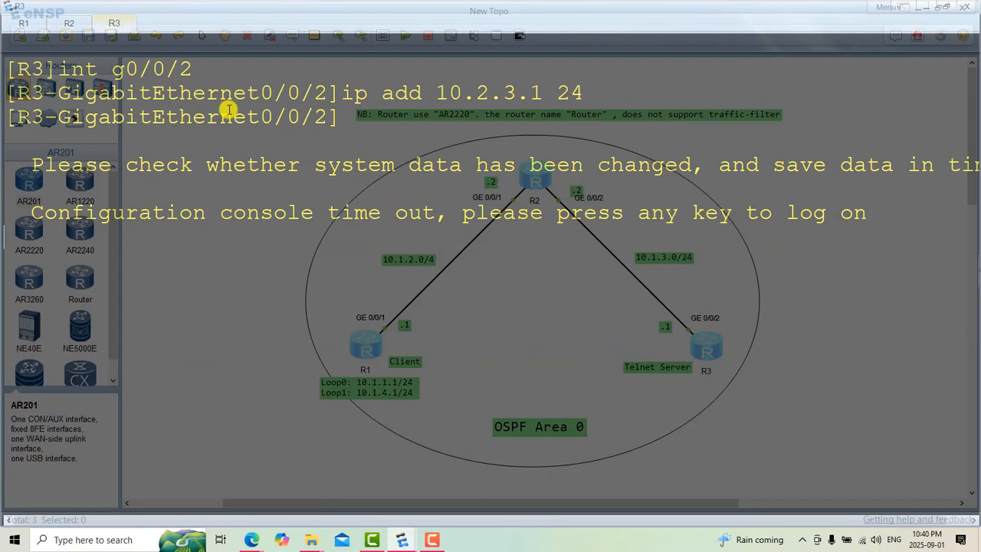
pyautogui.rightClick(332, 213)
pyautogui.click(361, 243)
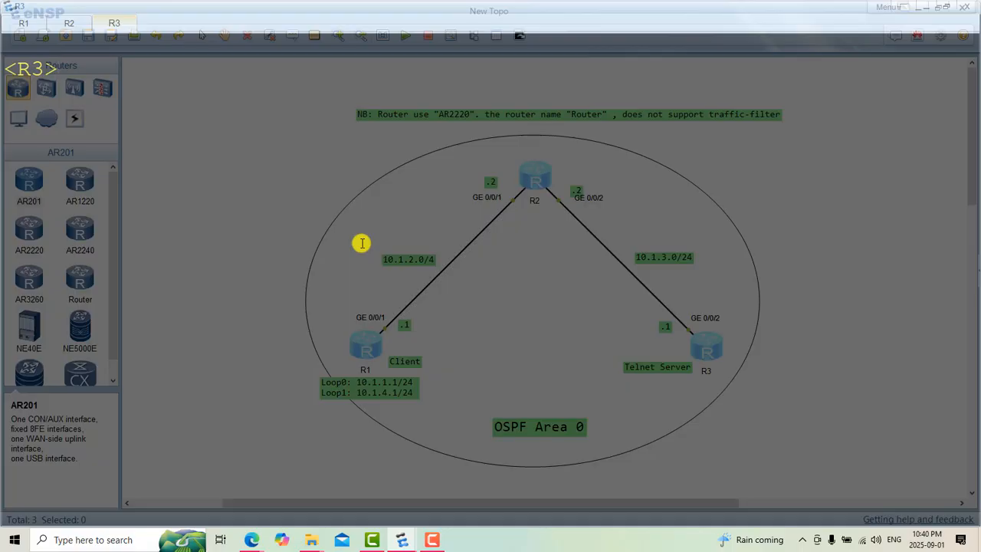
pyautogui.write('u t m')
pyautogui.press('Return')
# Step: Enter system view on R3 with "sys"
pyautogui.write('stm')
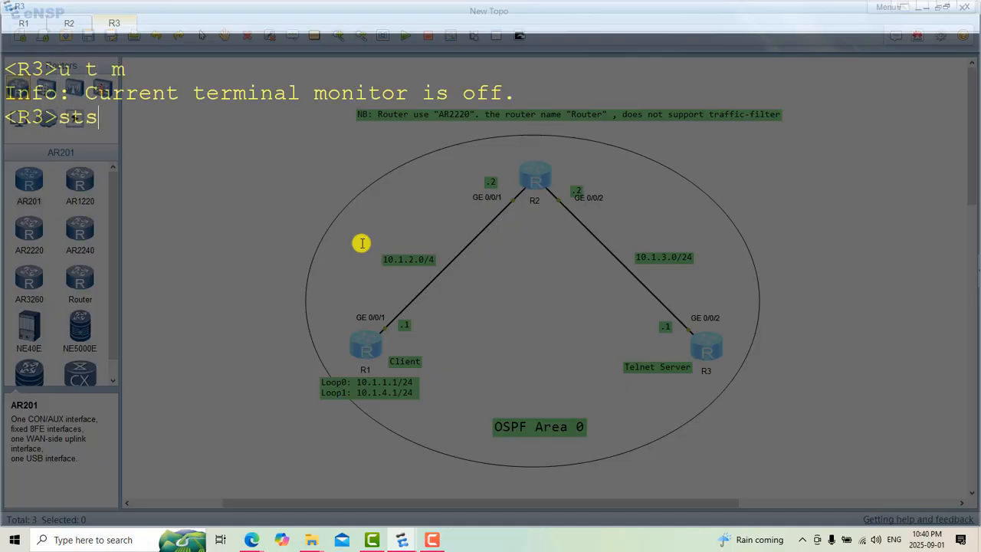
pyautogui.press('BackSpace')
pyautogui.press('BackSpace')
pyautogui.write('ys')
pyautogui.press('Return')
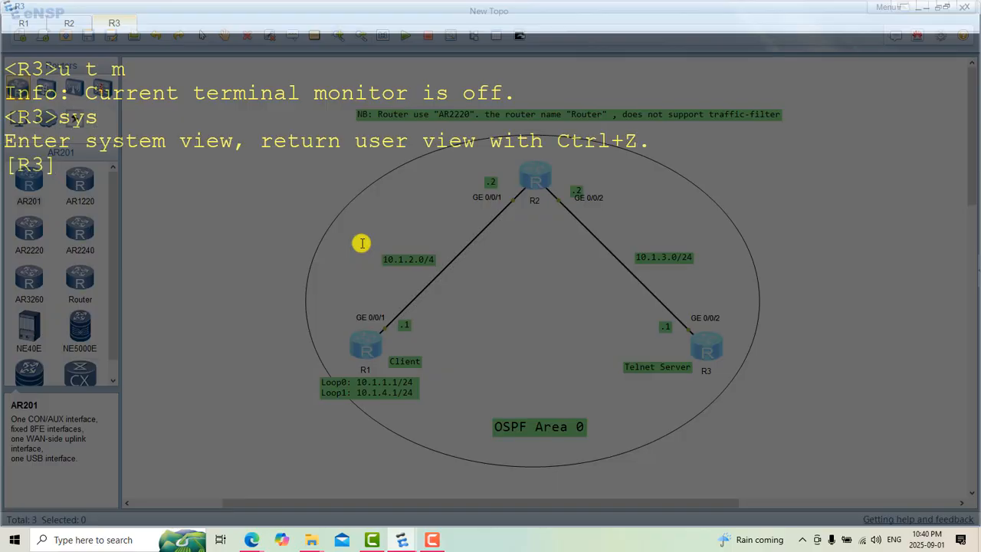
pyautogui.write('i')
pyautogui.write('t')
pyautogui.press('BackSpace')
pyautogui.press('BackSpace')
pyautogui.write('nt g')
pyautogui.press('BackSpace')
pyautogui.press('BackSpace')
pyautogui.press('BackSpace')
pyautogui.press('BackSpace')
pyautogui.press('BackSpace')
# Step: Start OSPF process 1 on R3 with router ID 3.3.3.3
pyautogui.write('ops')
pyautogui.press('BackSpace')
pyautogui.press('BackSpace')
pyautogui.write('spf 1 rou')
pyautogui.press('Tab')
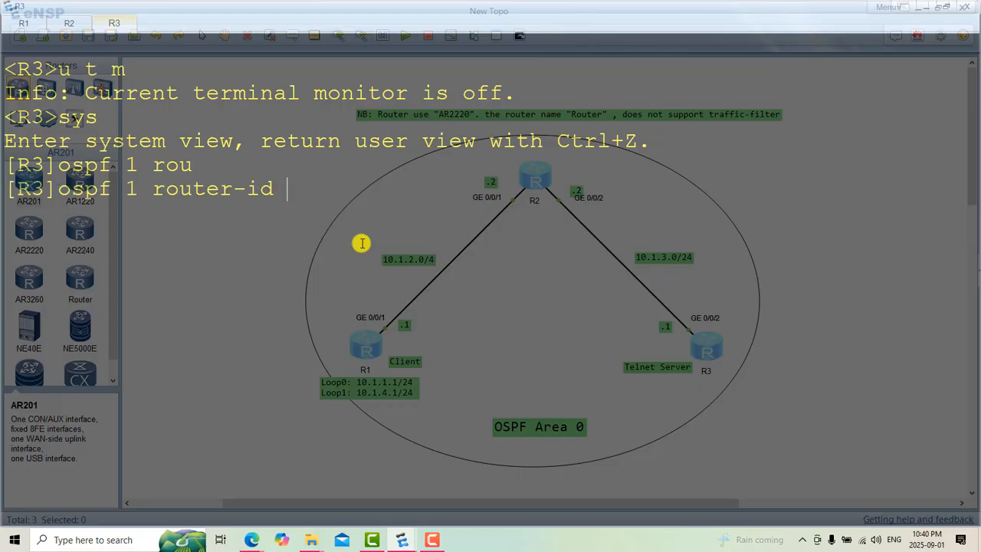
pyautogui.write('3.3.3.3')
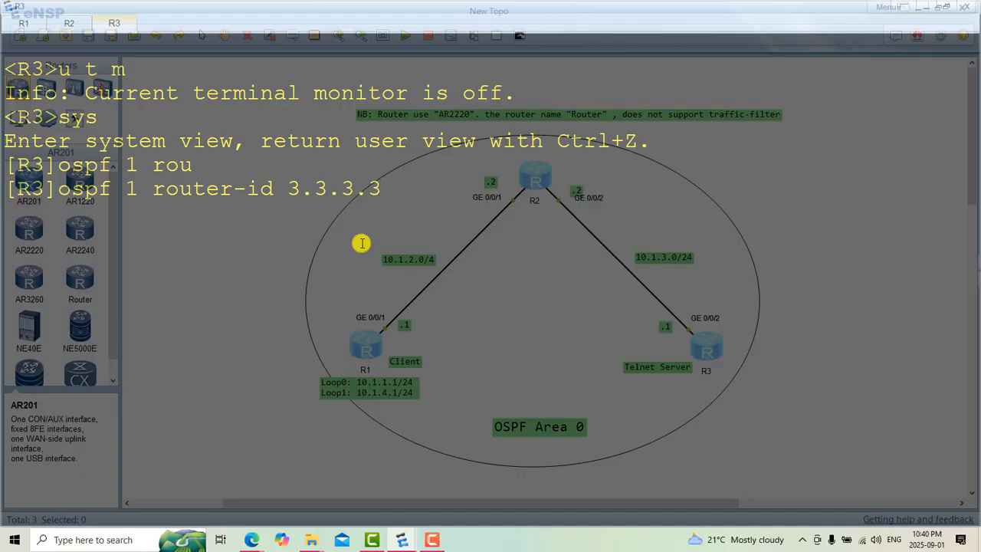
pyautogui.press('Return')
# Step: Enter OSPF area 0 on R3 with "area 0"
pyautogui.write('are')
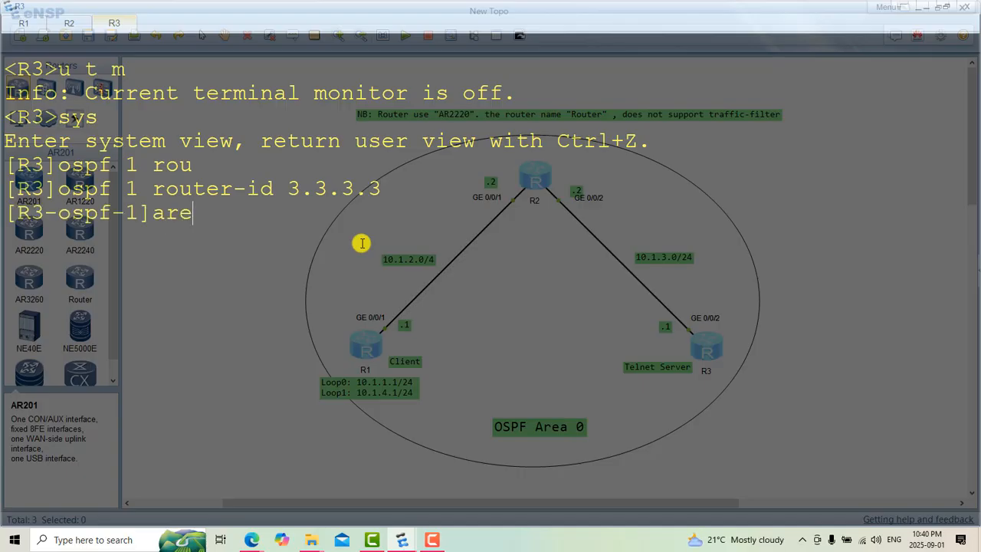
pyautogui.write('a 0')
pyautogui.press('Return')
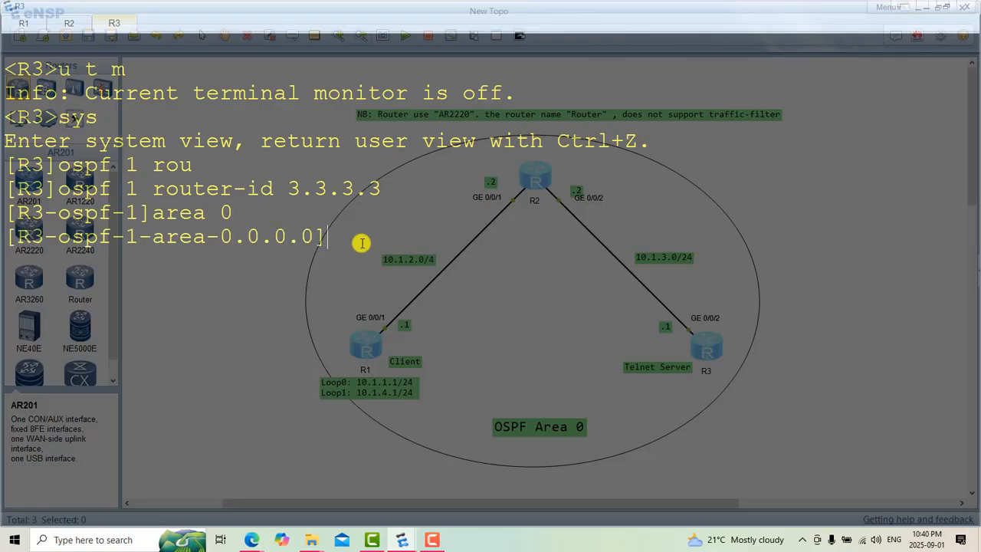
# Step: Advertise R3's GE 0/0/2 address in area 0 with "network 10.1.3.1 0.0.0.0"
pyautogui.write('net')
pyautogui.press('Tab')
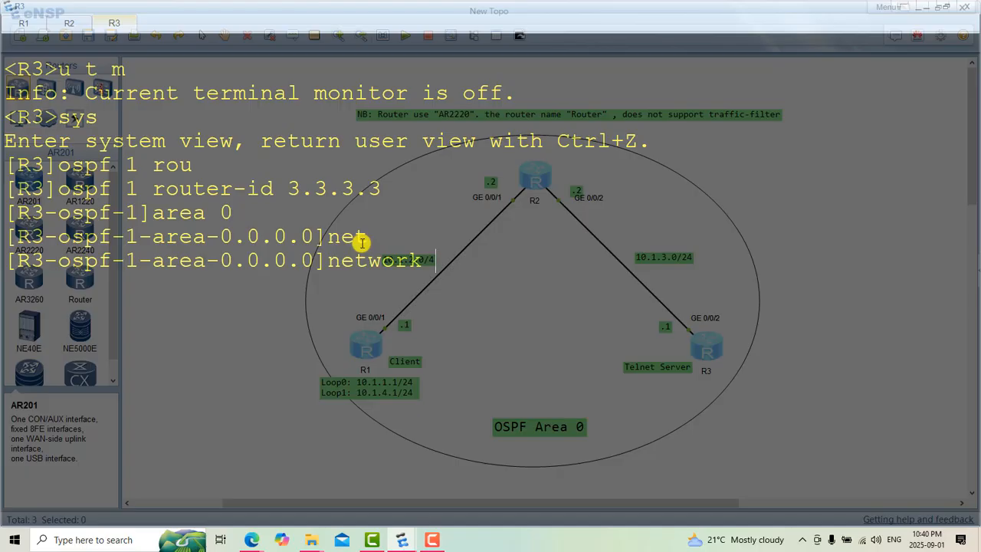
pyautogui.write('10.1.3.1 0.0.0')
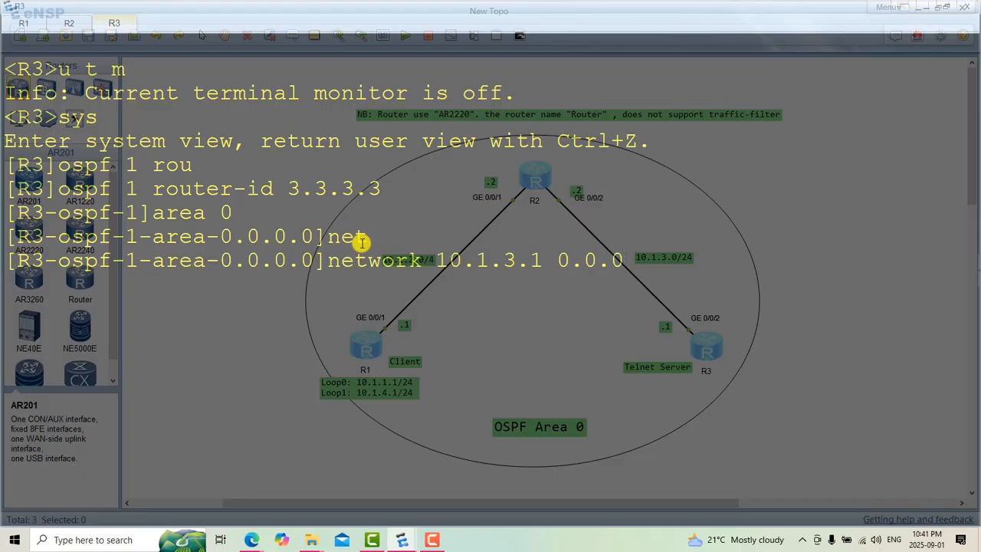
pyautogui.write('.0')
pyautogui.press('Return')
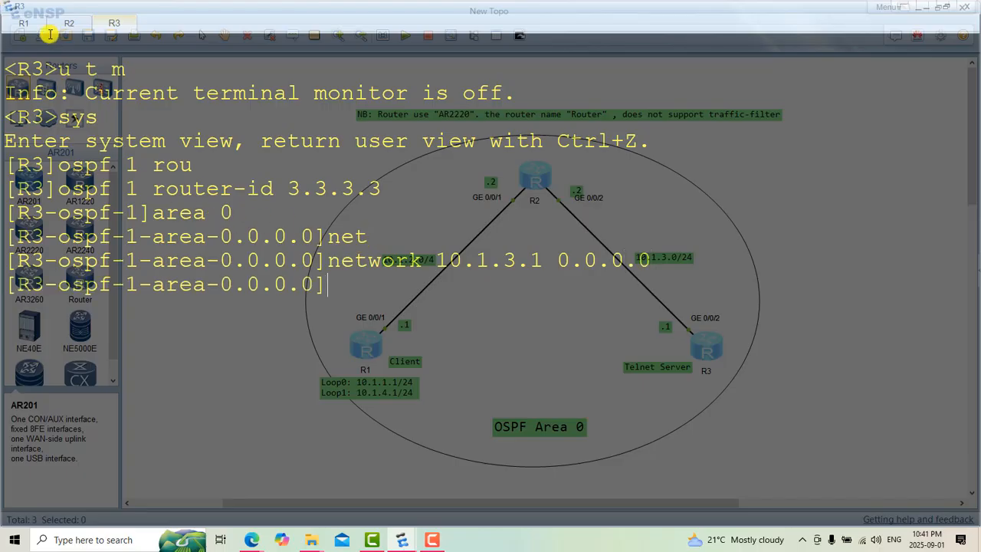
# Step: Switch to R1 and clear its console
pyautogui.click(24, 23)
pyautogui.rightClick(316, 325)
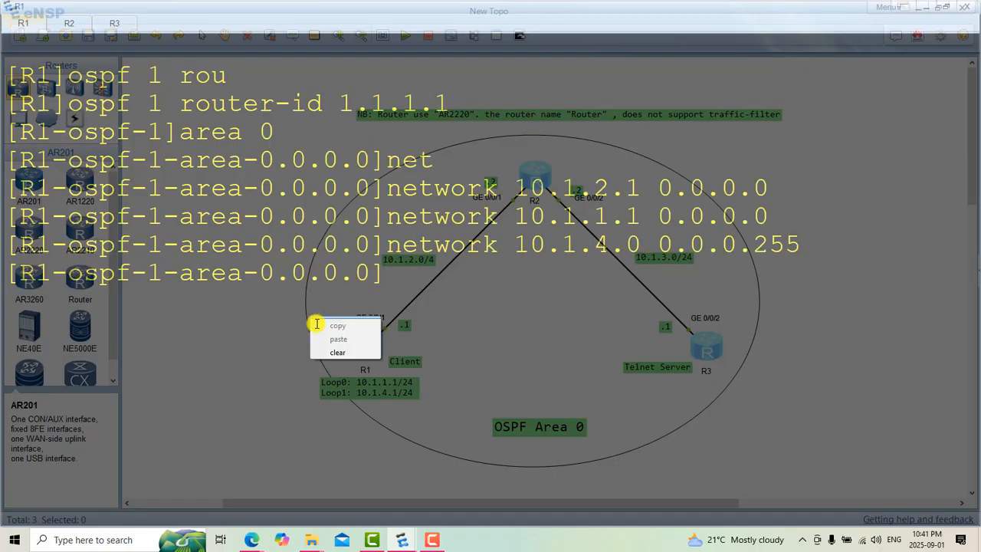
pyautogui.click(349, 351)
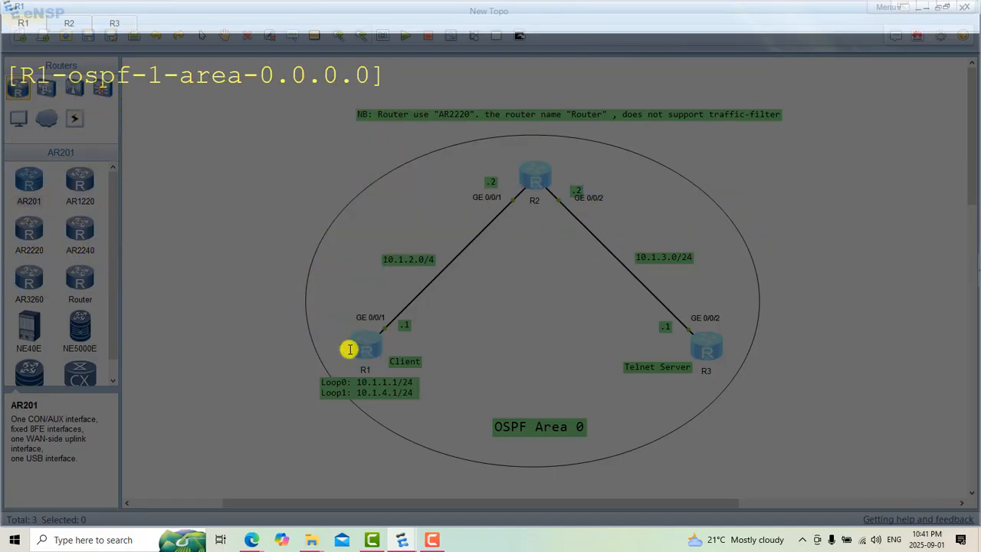
# Step: Quit the OSPF area and process views on R1 back to system view and clear the console again
pyautogui.write('q')
pyautogui.press('Return')
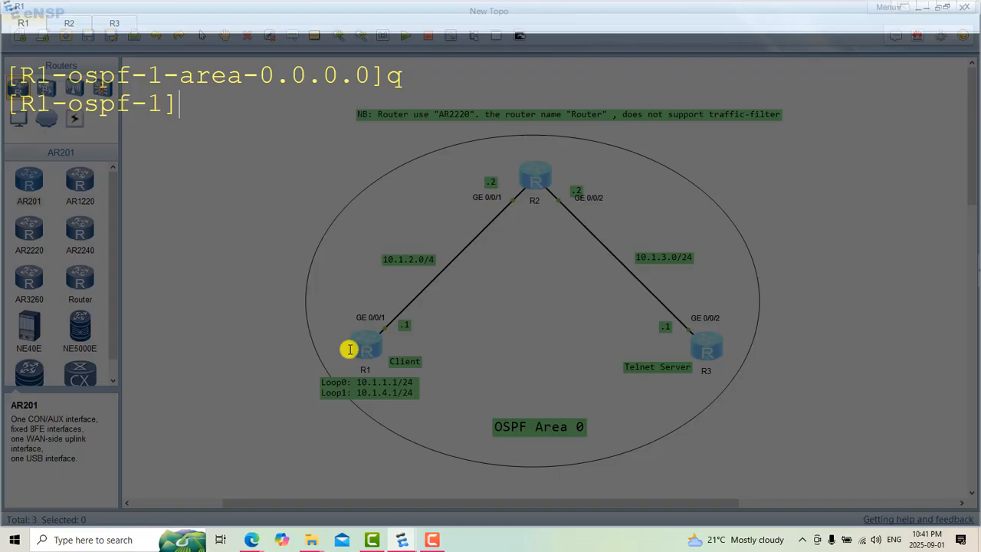
pyautogui.press('Return')
pyautogui.write('q')
pyautogui.press('Return')
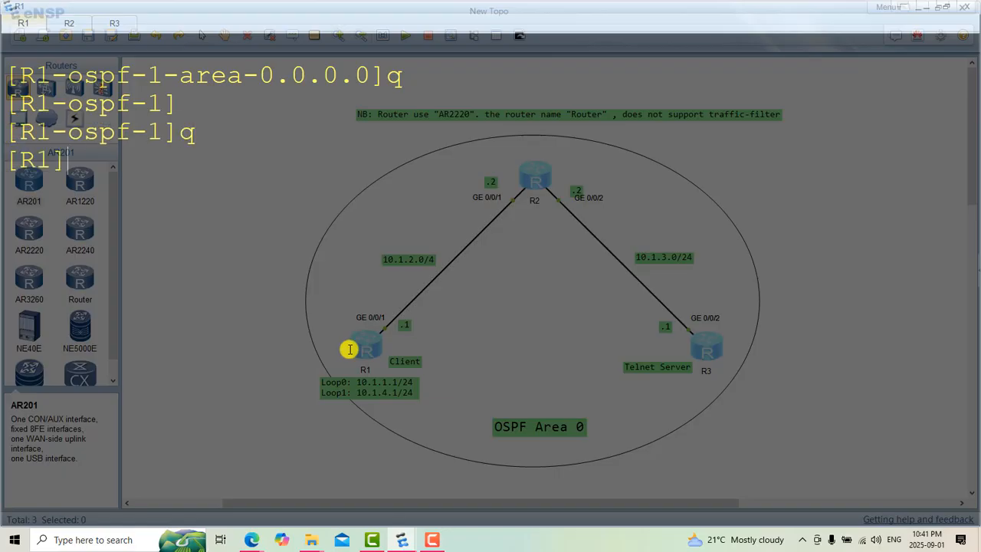
pyautogui.rightClick(432, 354)
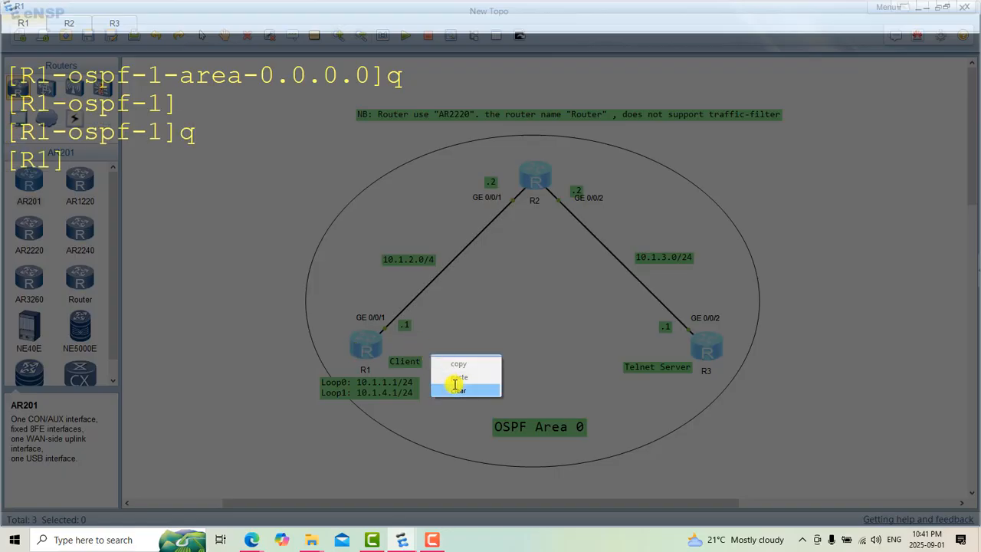
pyautogui.click(455, 387)
pyautogui.press('Return')
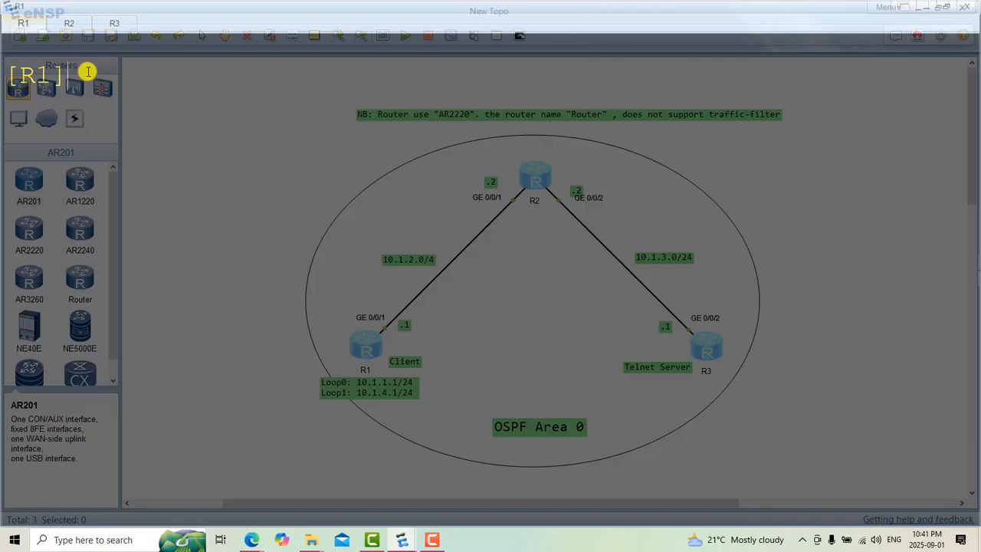
# Step: Check R1's OSPF neighbors with "disp ospf peer br" and highlight the neighbor ID
pyautogui.write('disp ospf ')
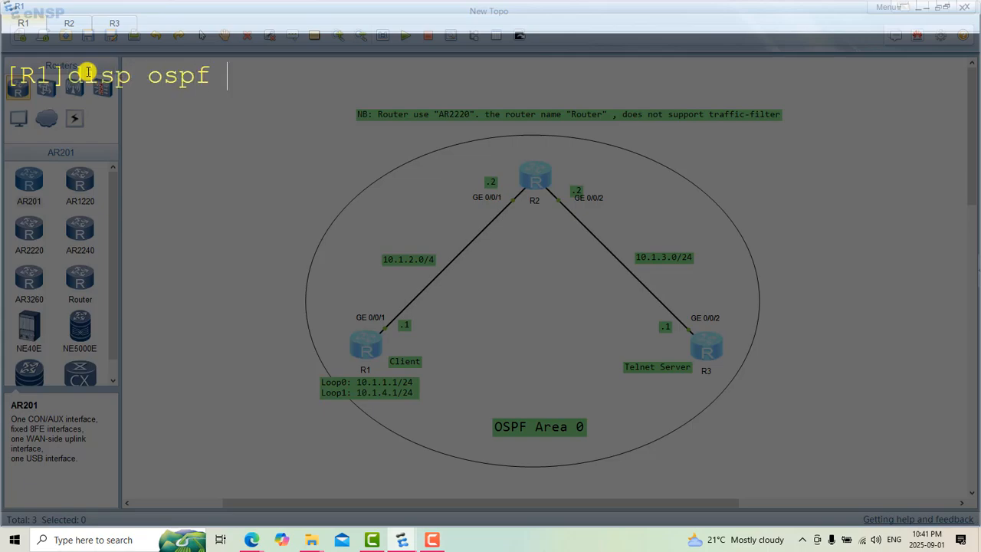
pyautogui.write('peer br')
pyautogui.press('Return')
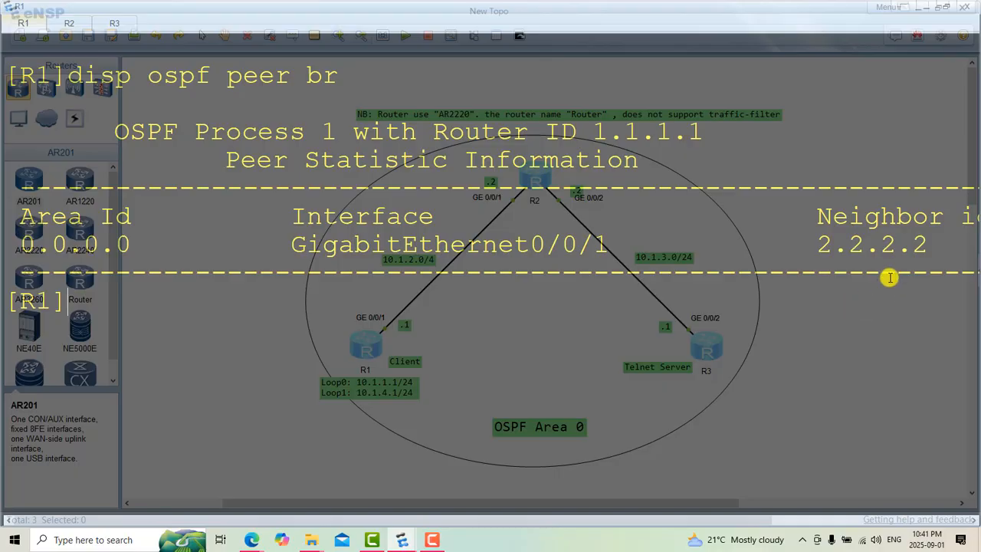
pyautogui.moveTo(929, 247); pyautogui.dragTo(827, 237)
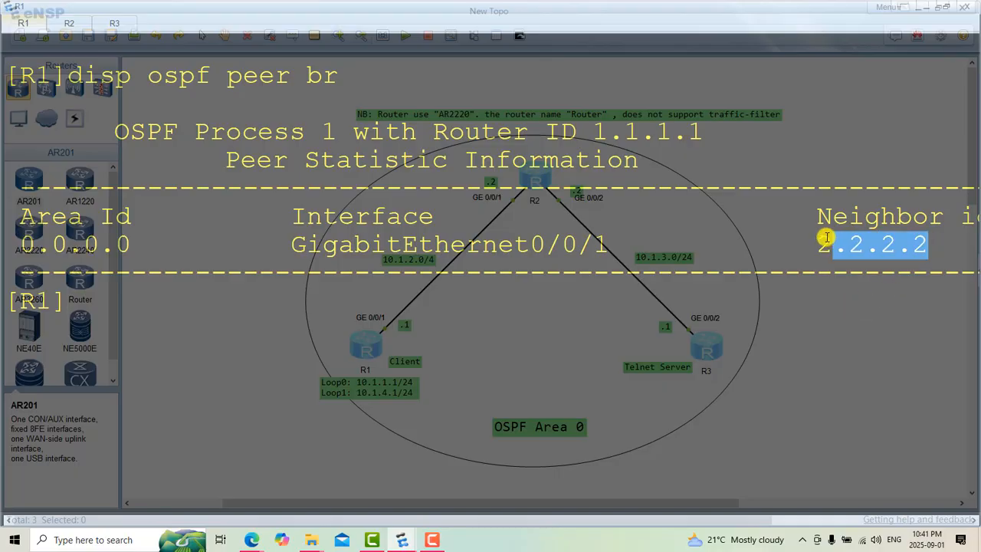
# Step: Switch to R2, clear its console and quit the OSPF views back to system view
pyautogui.click(69, 23)
pyautogui.rightClick(198, 140)
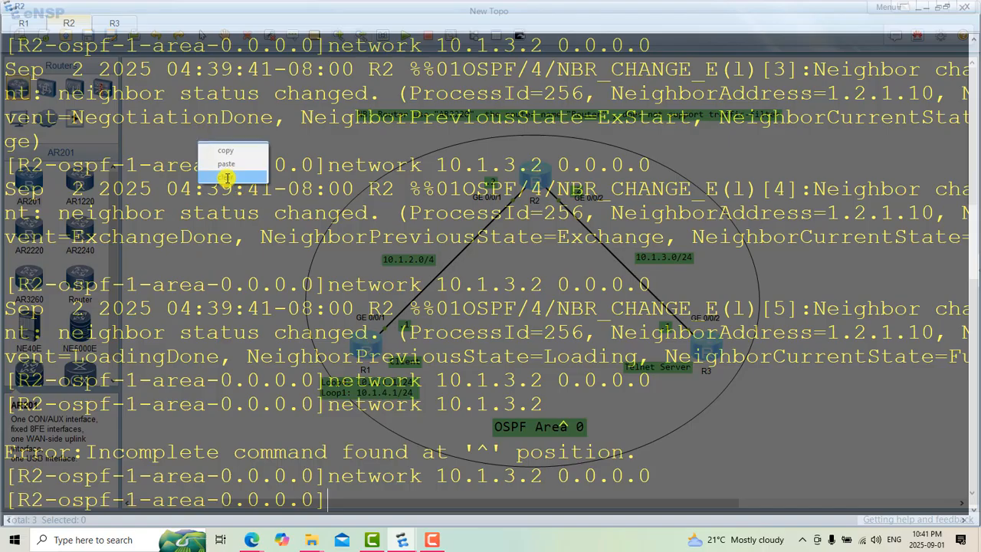
pyautogui.click(227, 178)
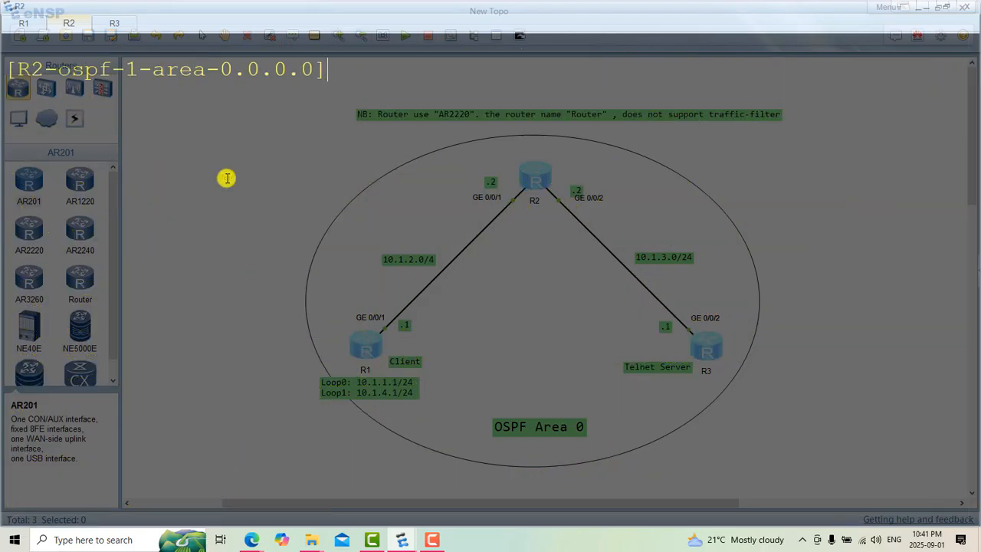
pyautogui.write('q')
pyautogui.press('Return')
pyautogui.press('Return')
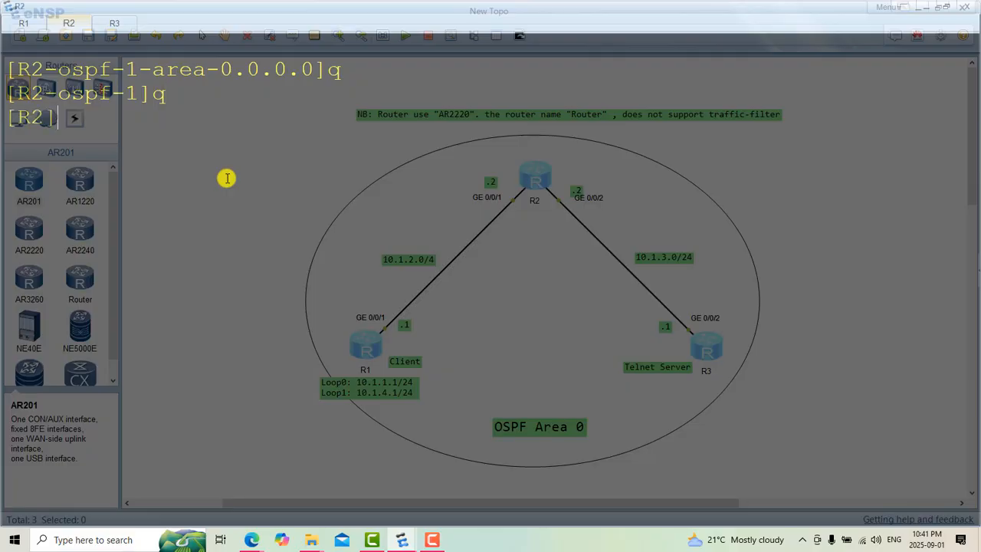
# Step: Check R2's OSPF neighbors with "disp ospf peer br" and highlight the neighbor ID
pyautogui.write('disp ospf p')
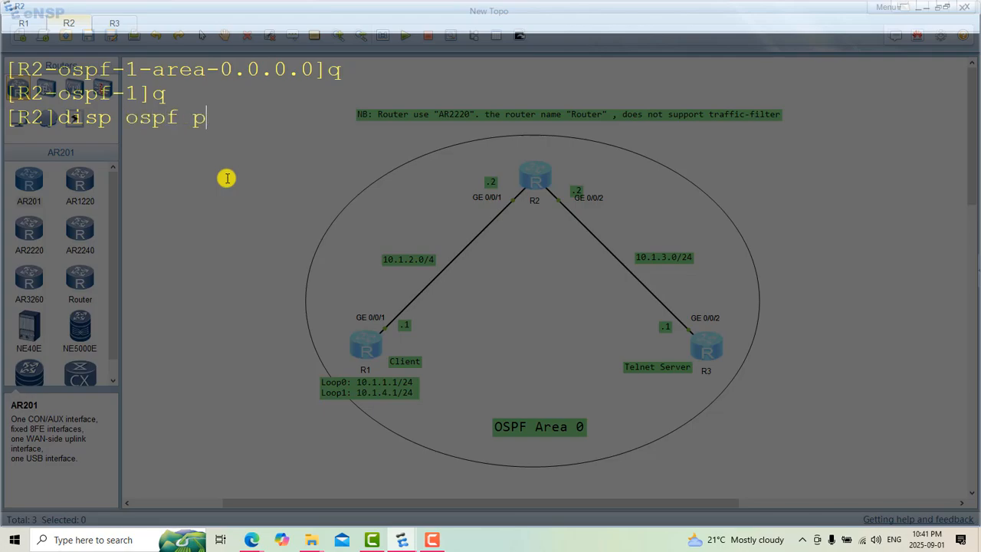
pyautogui.write('eer br')
pyautogui.press('Return')
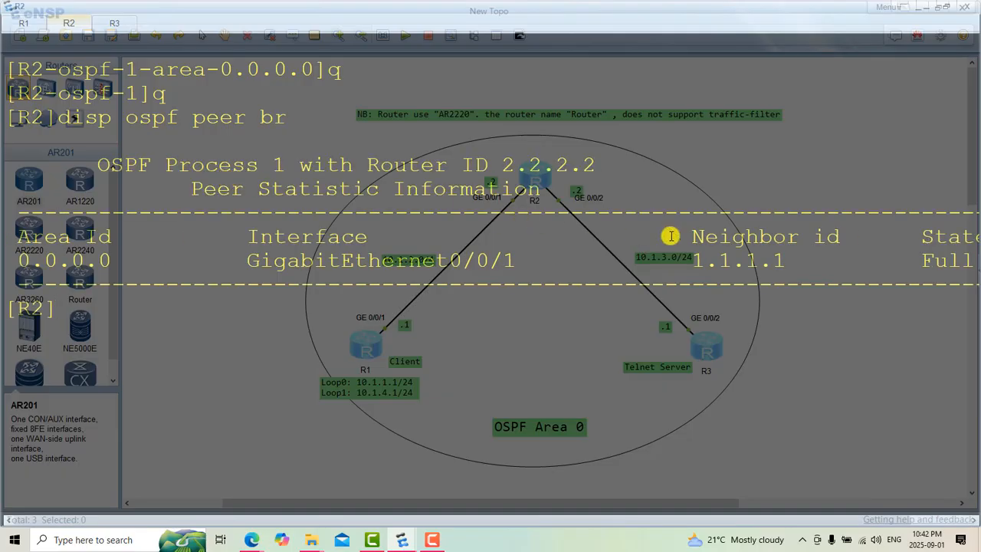
pyautogui.moveTo(687, 260); pyautogui.dragTo(788, 266)
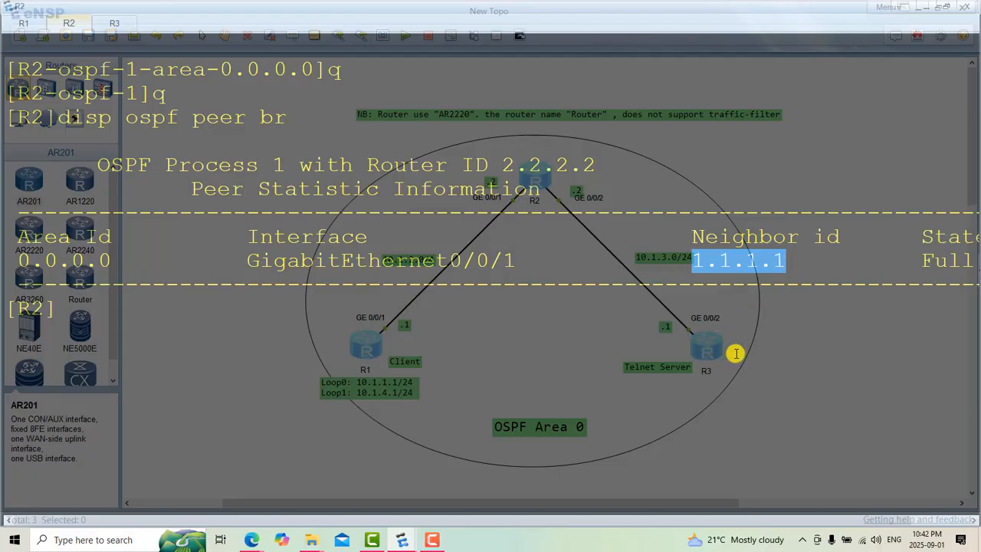
# Step: Deselect the neighbor ID and run "disp ospf peer br" once more on R2 to recheck its neighbors
pyautogui.click(446, 356)
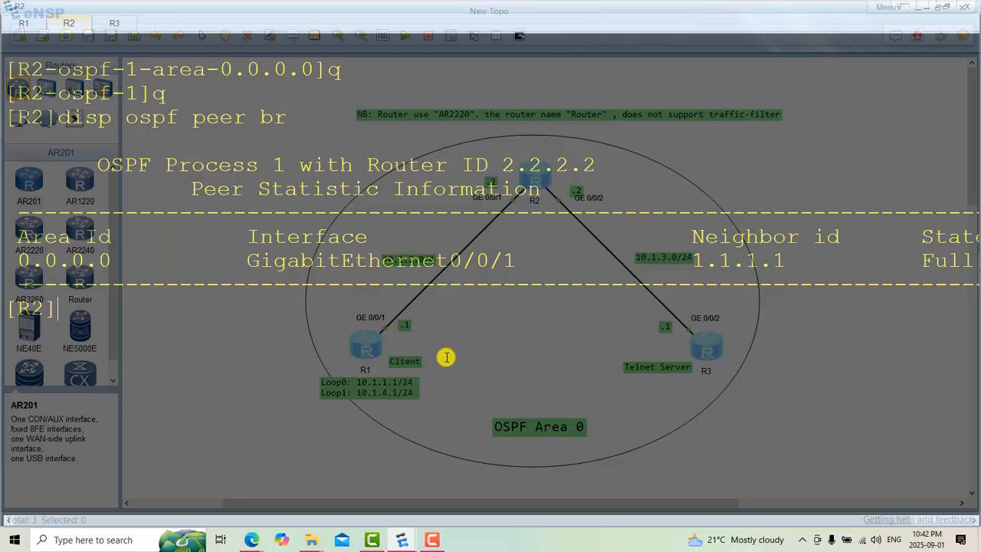
pyautogui.press('Up')
pyautogui.press('Return')
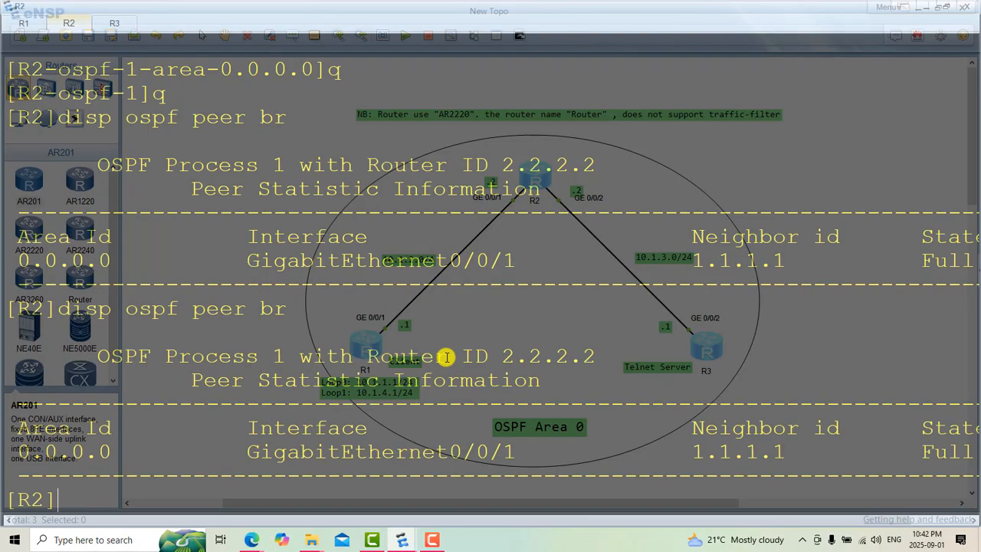
# Step: Switch to R3, clear its console and quit the OSPF area and process views back to system view
pyautogui.click(111, 24)
pyautogui.rightClick(424, 221)
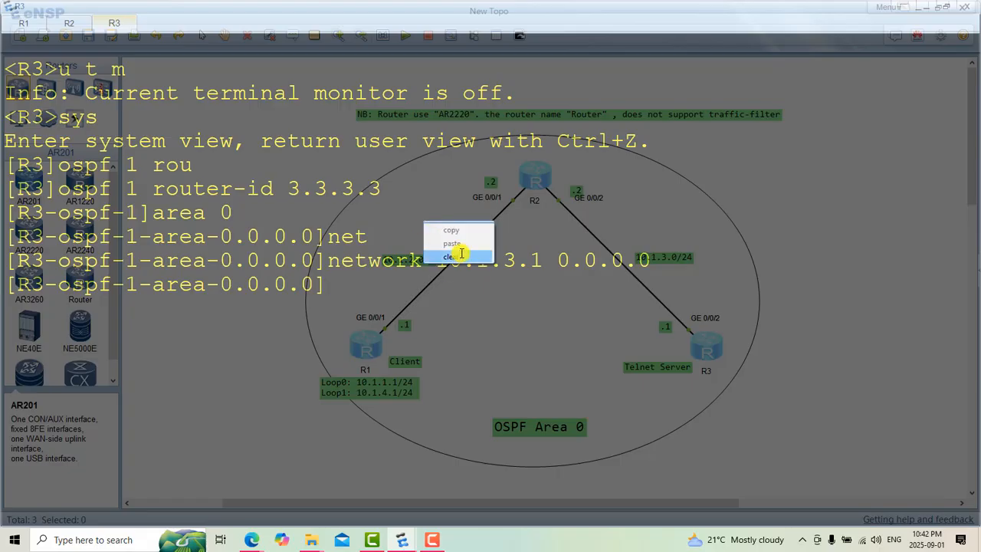
pyautogui.click(461, 253)
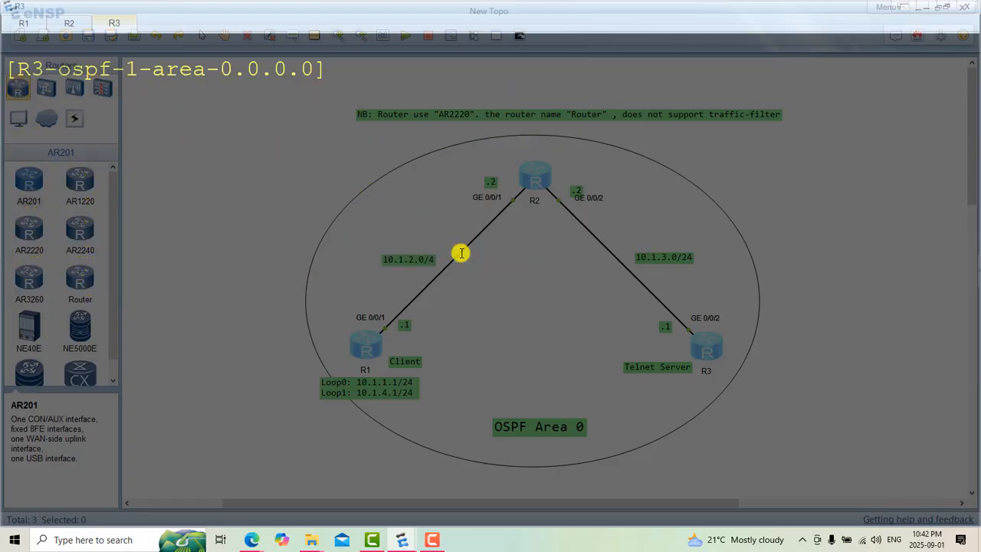
pyautogui.write('q')
pyautogui.press('Return')
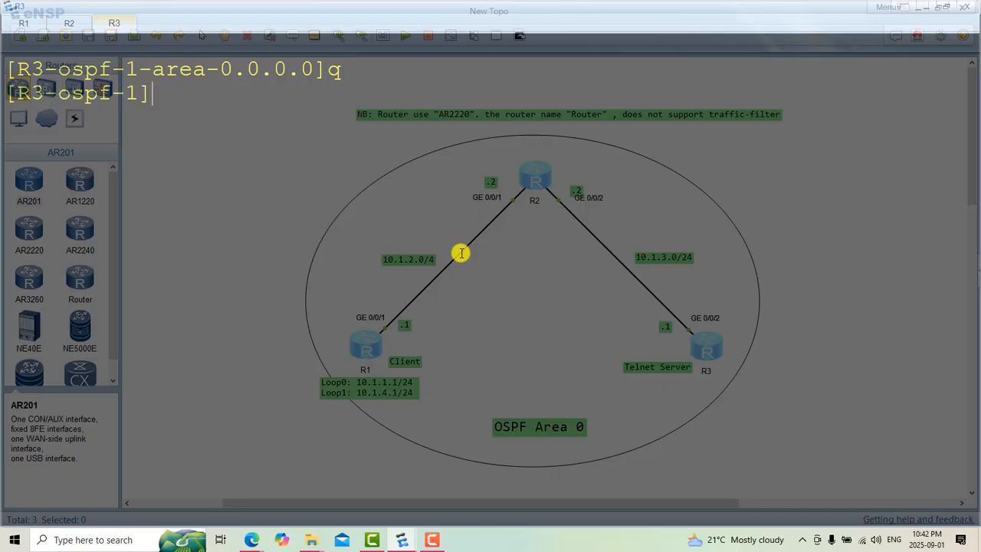
pyautogui.write('q')
pyautogui.press('Return')
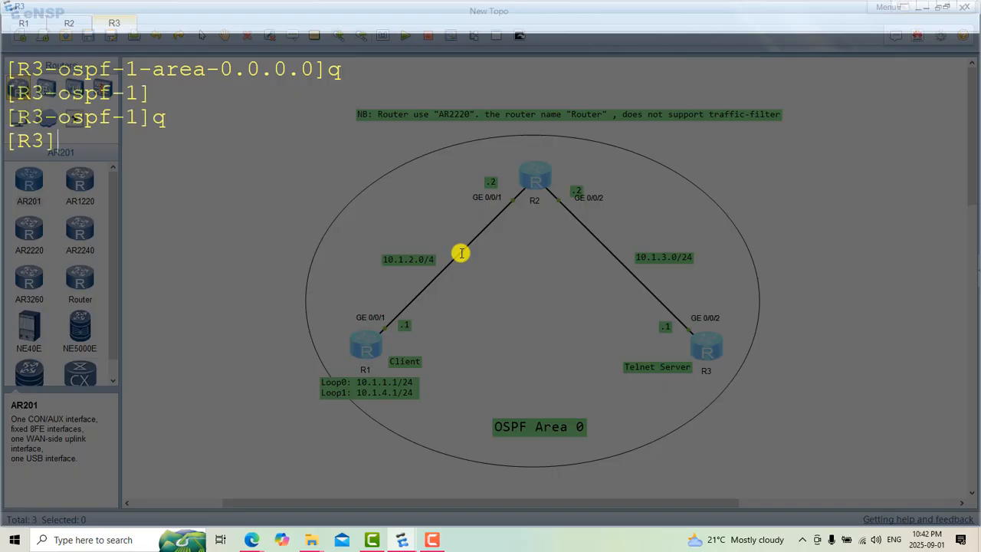
# Step: Check R3's OSPF neighbors with "disp ospf peer br"
pyautogui.write('disp ospf ')
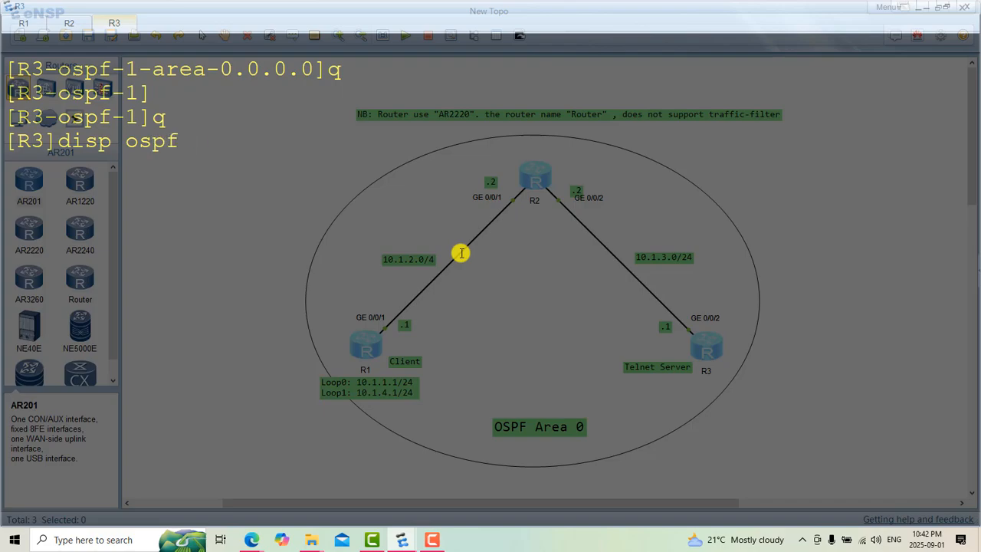
pyautogui.write('peer br')
pyautogui.press('Return')
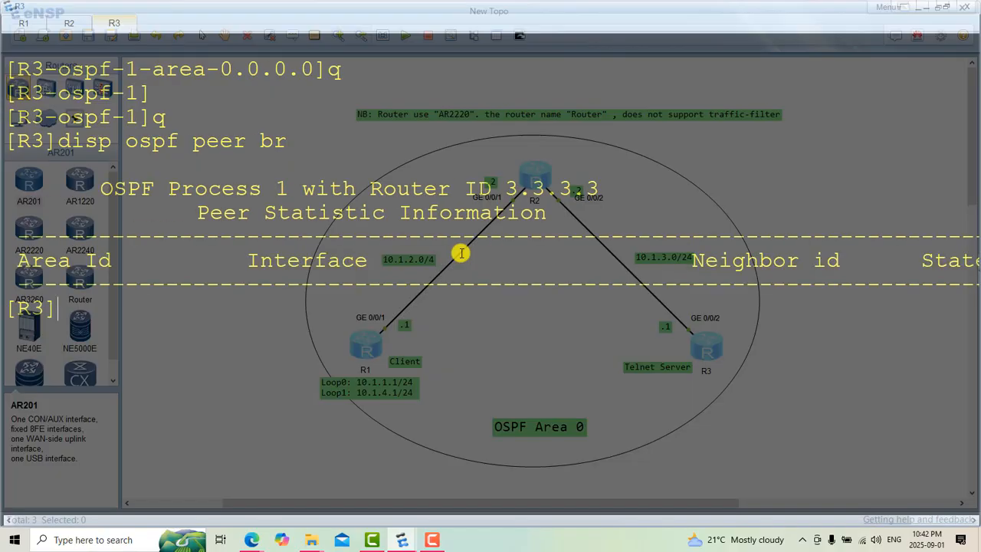
# Step: Clear R3's console and display the current system-view configuration with "disp th"
pyautogui.rightClick(488, 331)
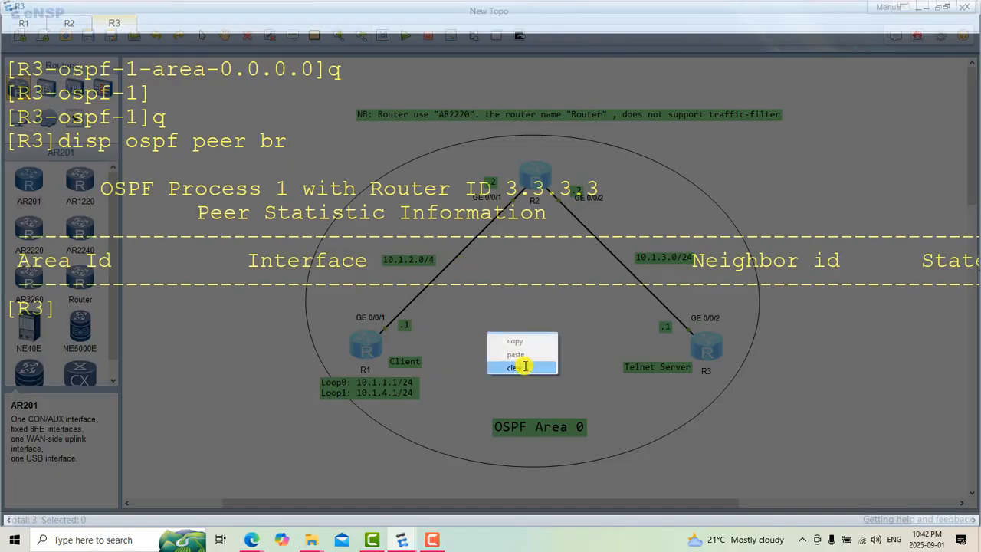
pyautogui.click(524, 366)
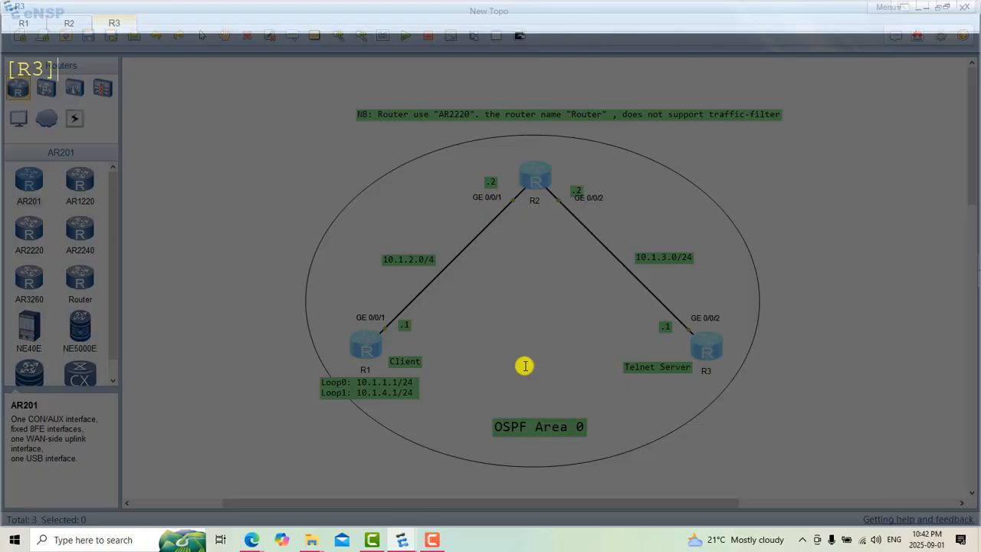
pyautogui.write('disp th')
pyautogui.press('Return')
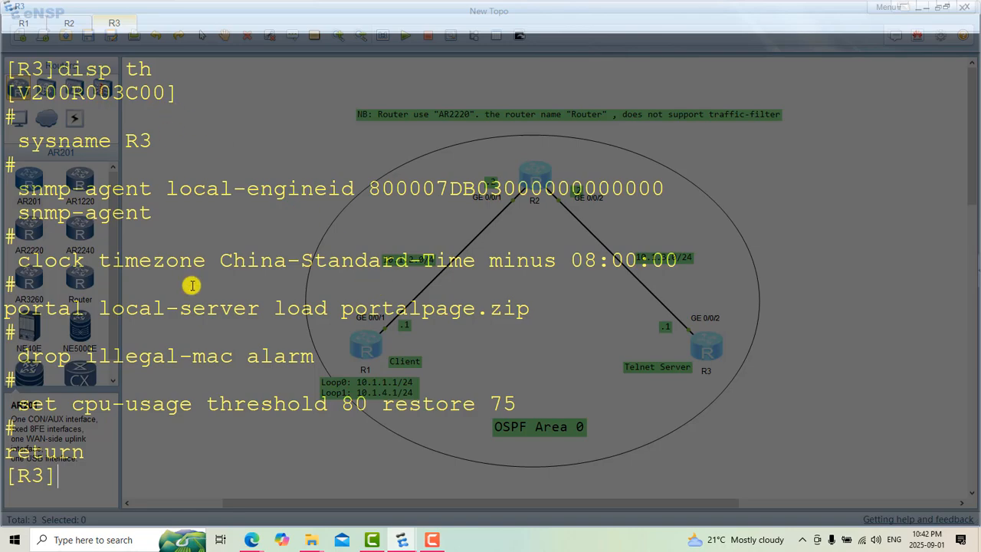
# Step: Clear R3's console and enter the OSPF process view with "ospf 1 router-id 3.3.3.3"
pyautogui.rightClick(212, 352)
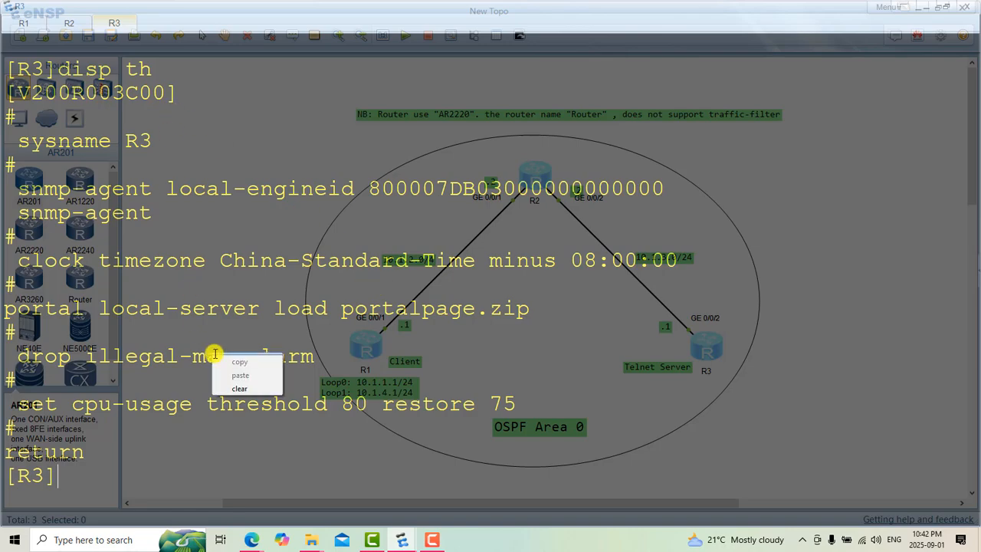
pyautogui.click(252, 387)
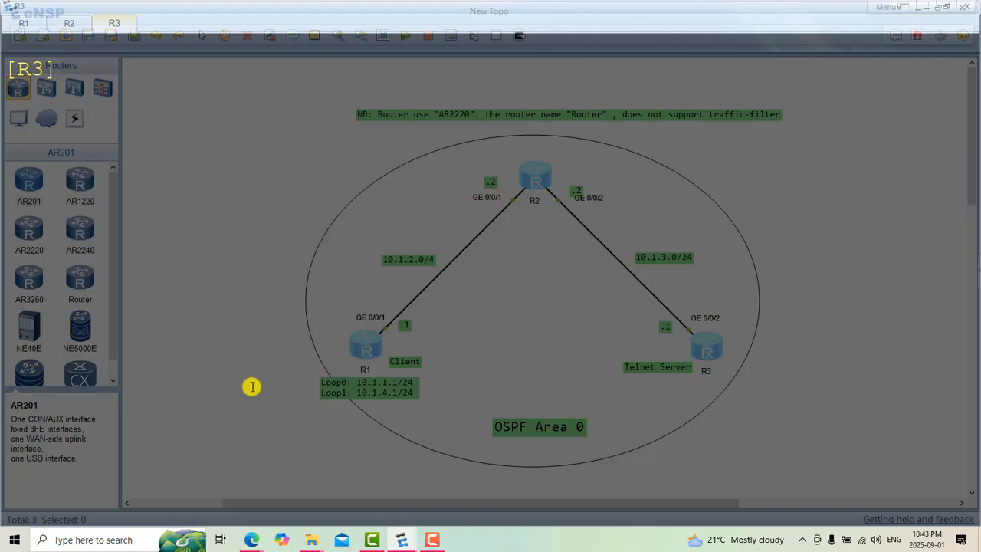
pyautogui.write('ospf 1 rou')
pyautogui.press('Tab')
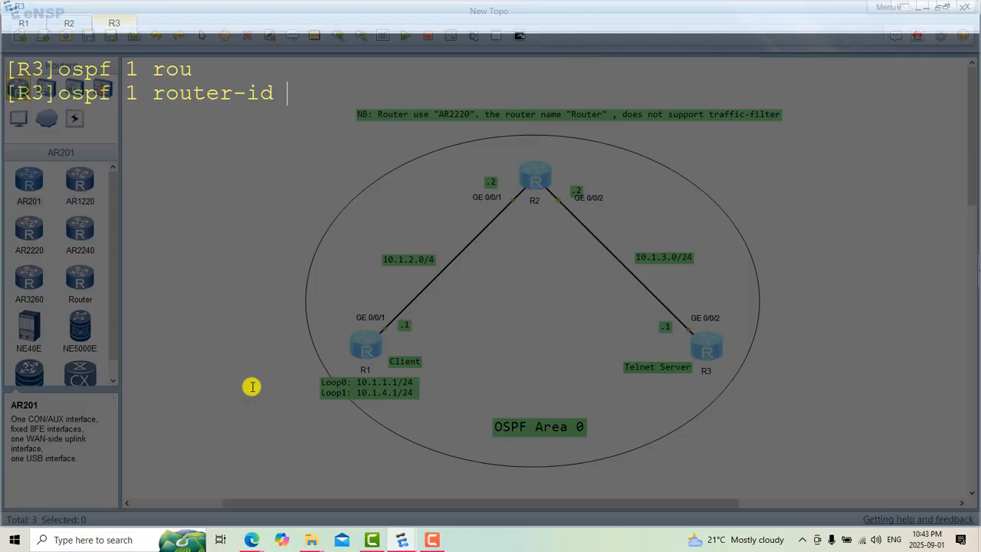
pyautogui.write('3.3.3.3')
pyautogui.press('Return')
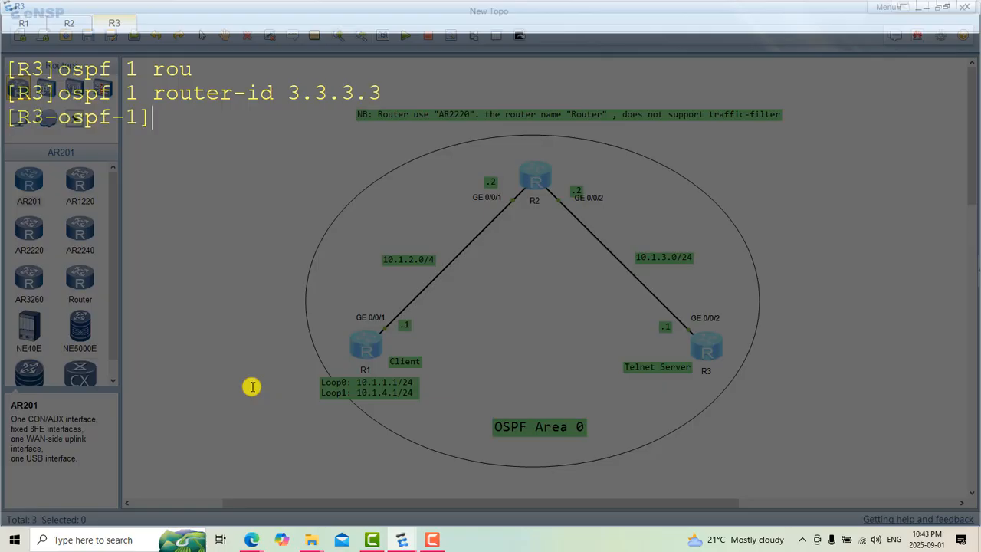
# Step: Display R3's OSPF process 1 configuration with "disp th" to review its area and network statement
pyautogui.write('disp th')
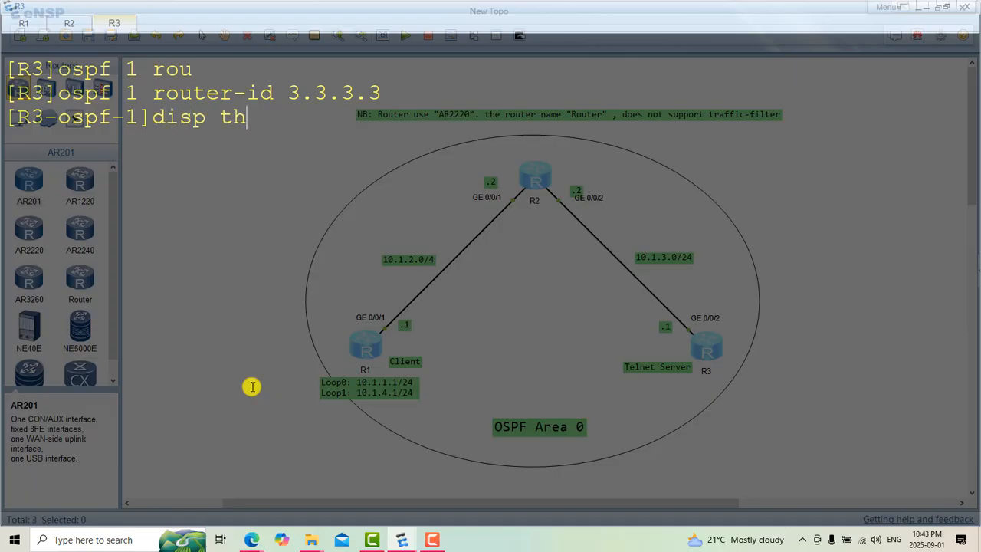
pyautogui.press('Return')
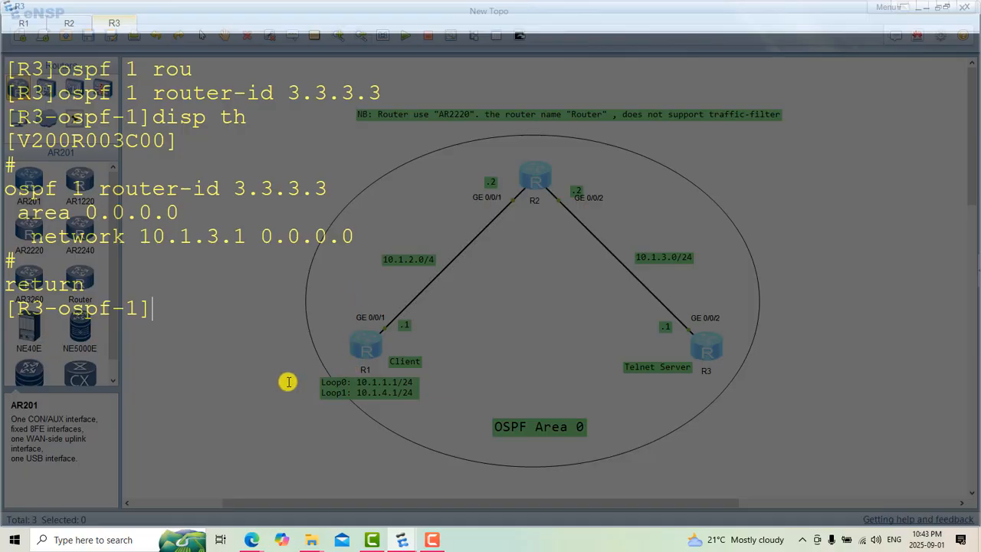
# Step: Recheck R3's OSPF neighbors with "disp ospf peer br" from the OSPF process view
pyautogui.press('Up')
pyautogui.press('Up')
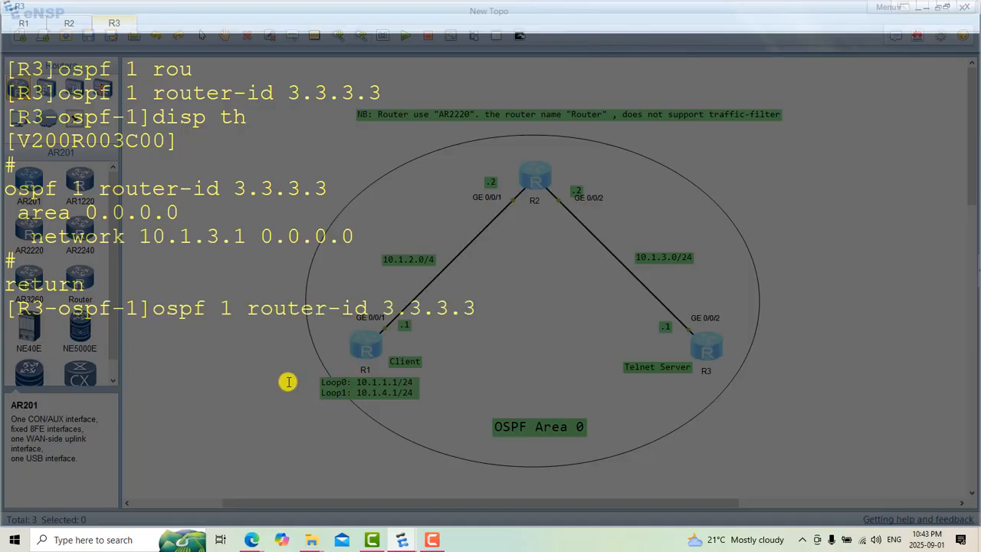
pyautogui.press('Up')
pyautogui.press('Return')
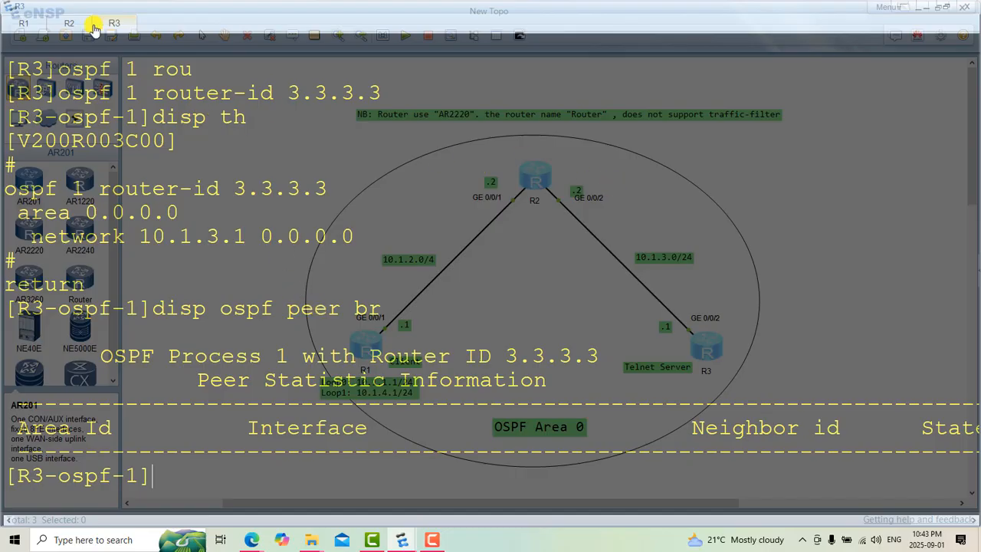
# Step: Switch to R2's console and check its OSPF neighbors with "disp ospf peer br"
pyautogui.click(68, 22)
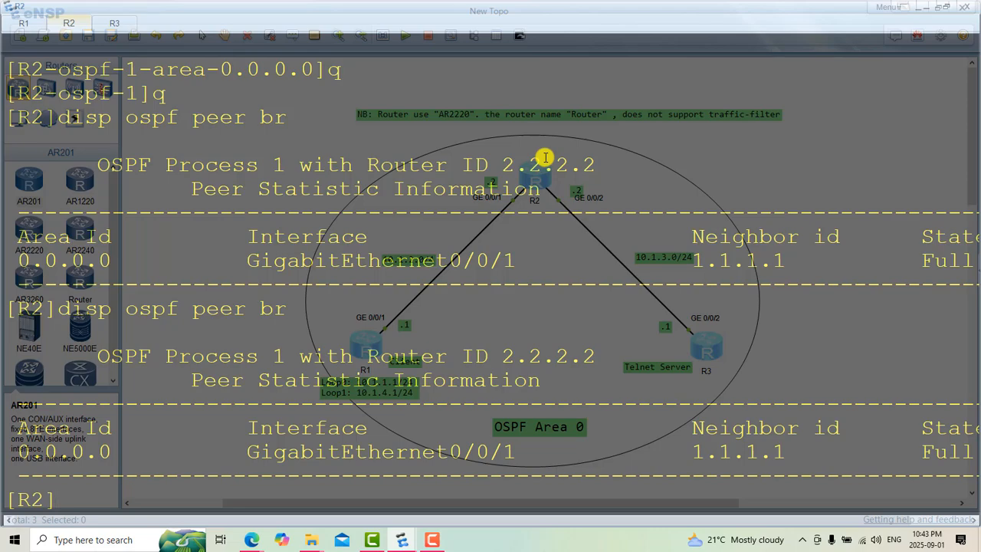
pyautogui.press('Up')
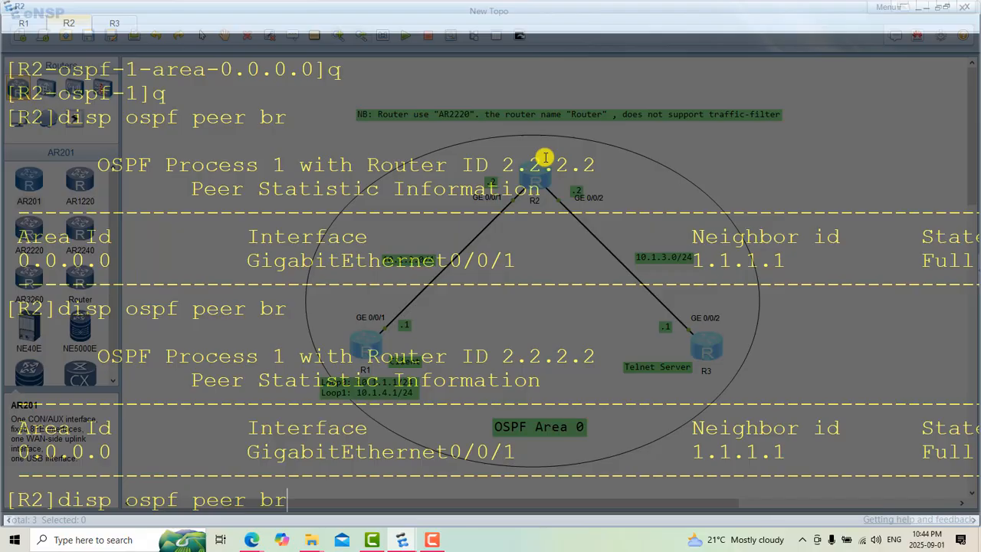
pyautogui.press('Return')
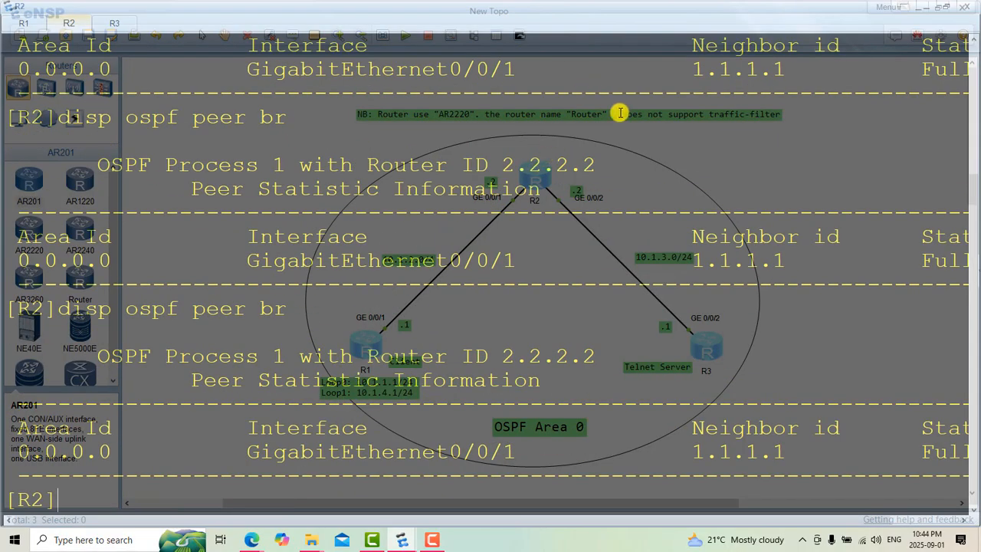
# Step: Clear R2's console, enter "ospf 1" and display the OSPF process configuration with "disp th"
pyautogui.rightClick(544, 233)
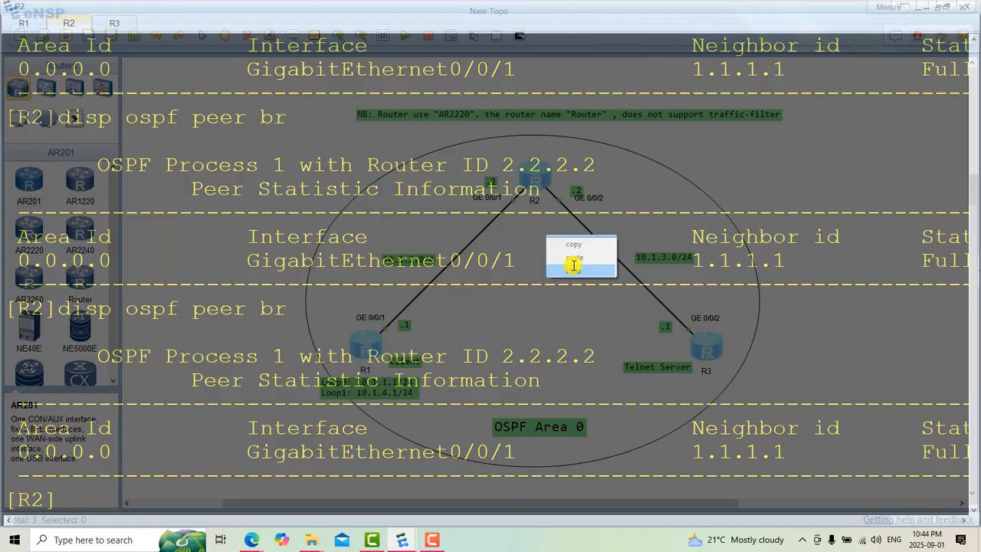
pyautogui.click(573, 265)
pyautogui.write('d')
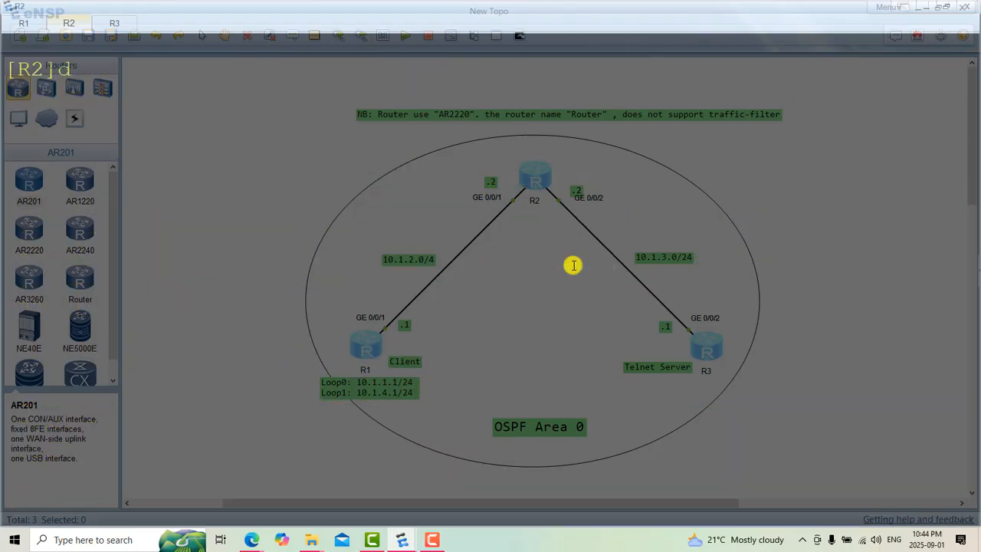
pyautogui.press('BackSpace')
pyautogui.write('ospf 1')
pyautogui.press('Return')
pyautogui.write('di')
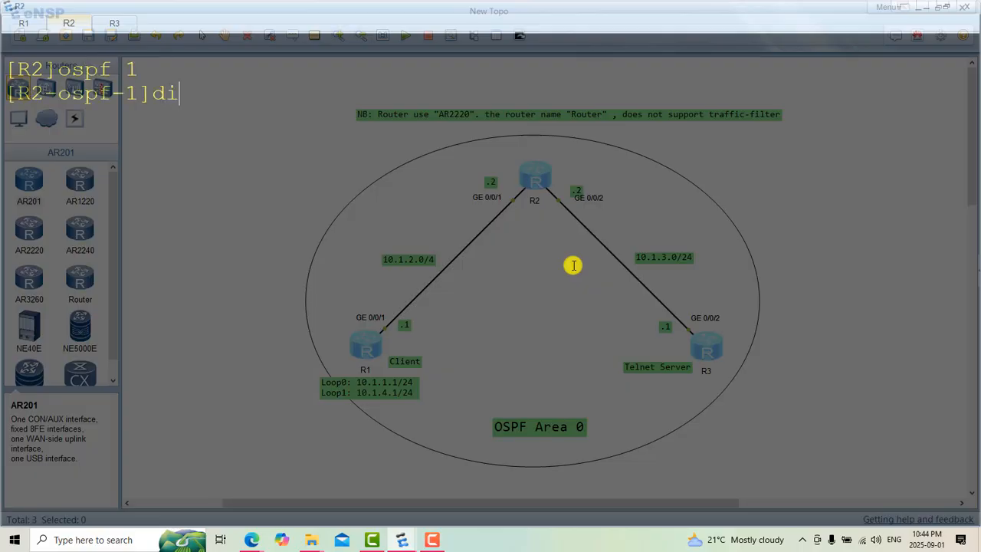
pyautogui.write('sp th')
pyautogui.press('Return')
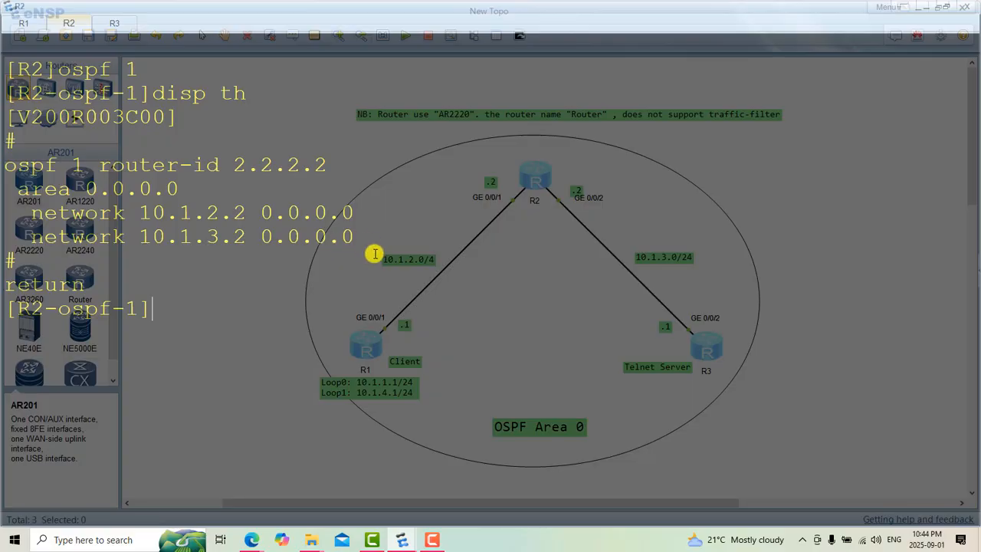
# Step: Clear R2's console and leave the OSPF process view with "q"
pyautogui.rightClick(172, 317)
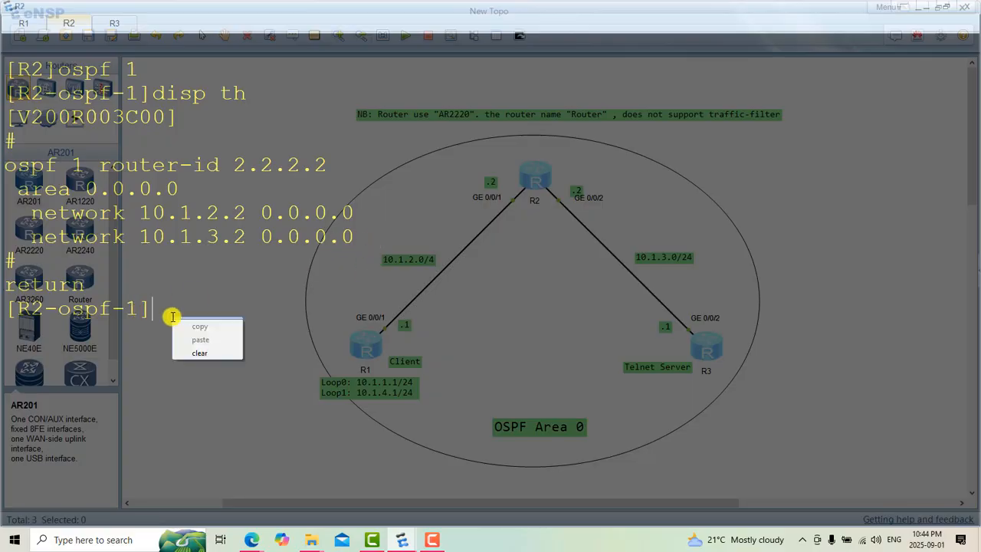
pyautogui.click(206, 352)
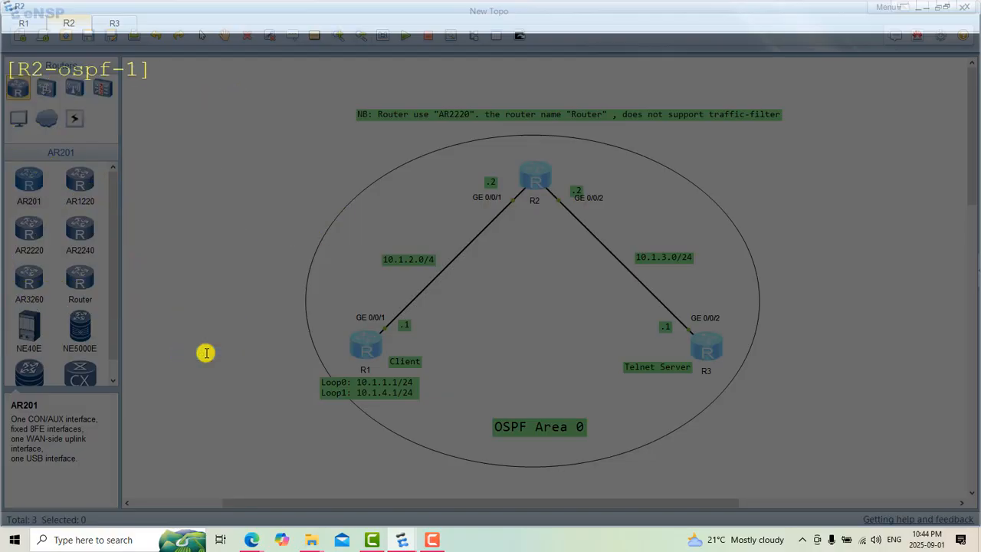
pyautogui.write('q')
pyautogui.press('Return')
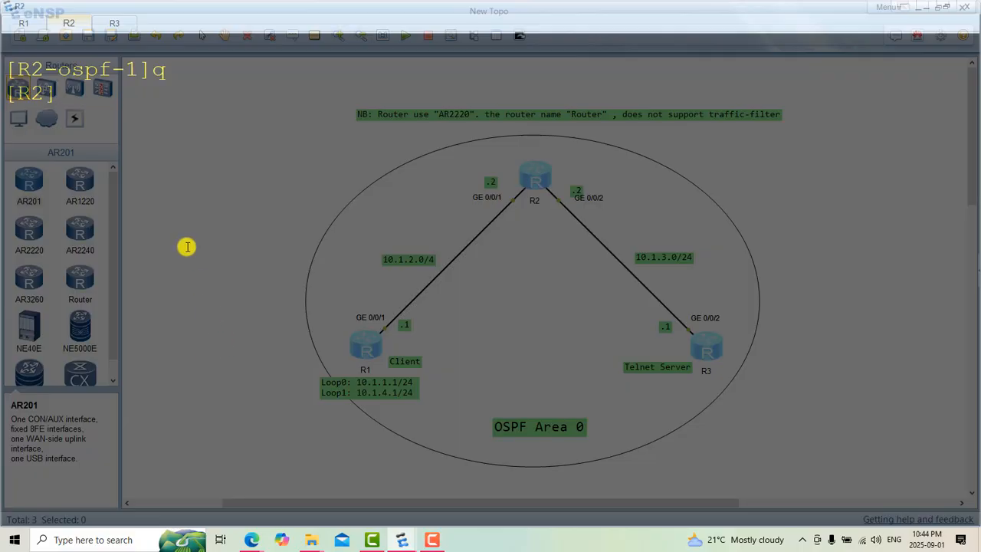
# Step: Enter R2's interface g0/0/2 and display its configuration with "disp th" to review its IP address
pyautogui.write('int g0/0/22')
pyautogui.press('Return')
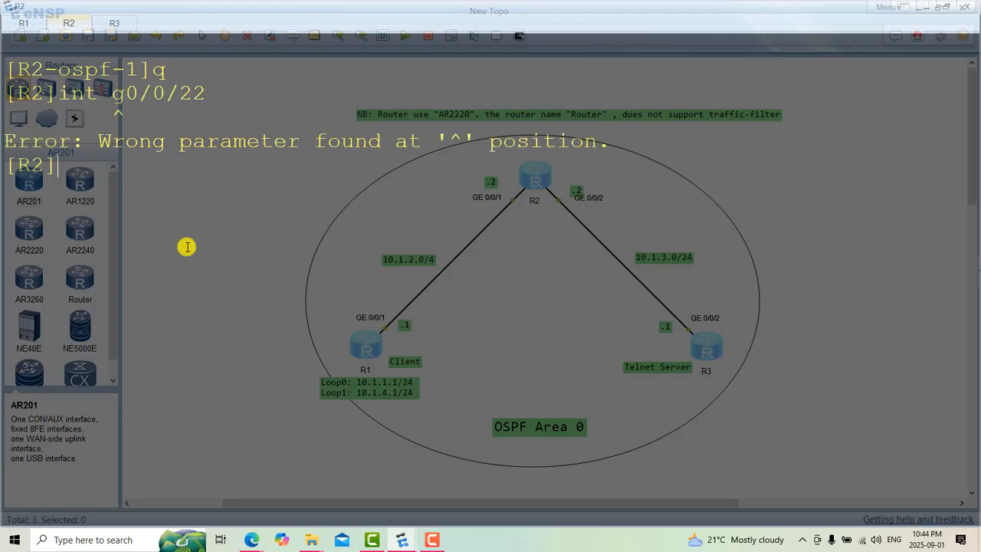
pyautogui.press('Up')
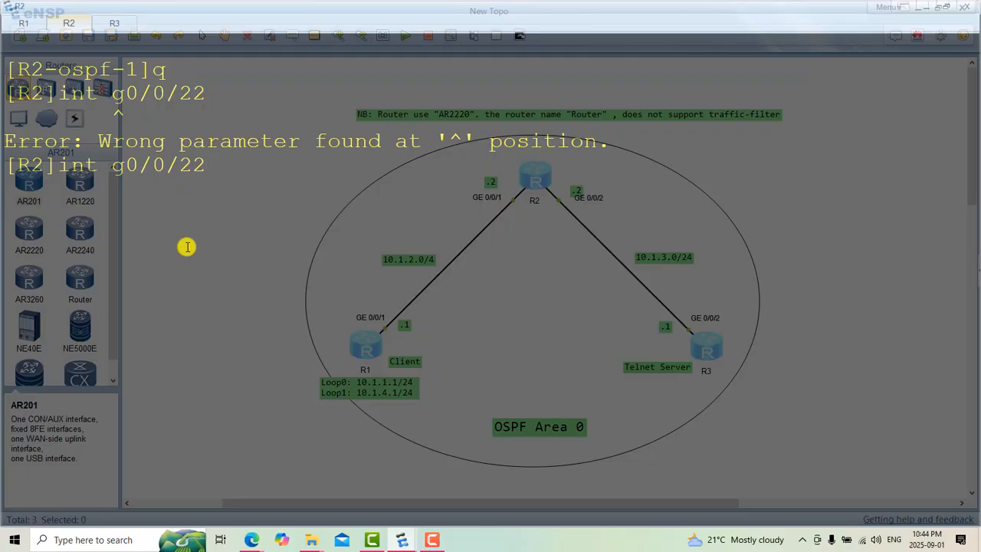
pyautogui.press('BackSpace')
pyautogui.press('Return')
pyautogui.write('disp th')
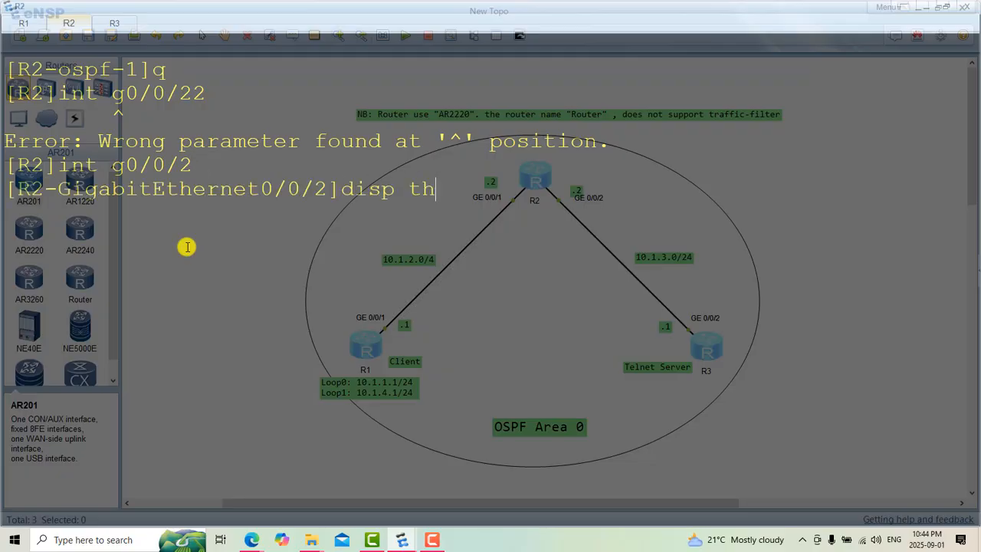
pyautogui.press('Return')
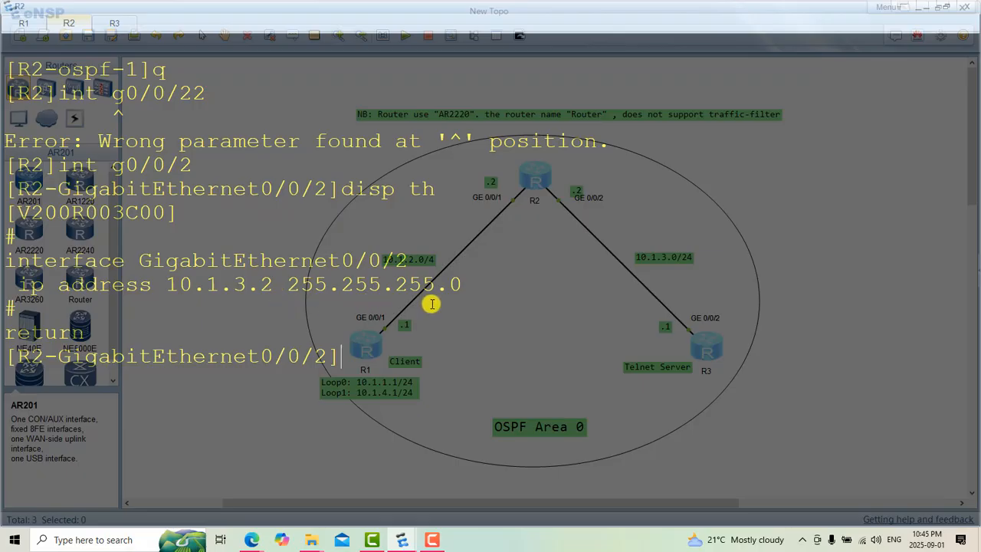
# Step: Switch to R3, clear its console and leave the OSPF process view with "q"
pyautogui.click(117, 27)
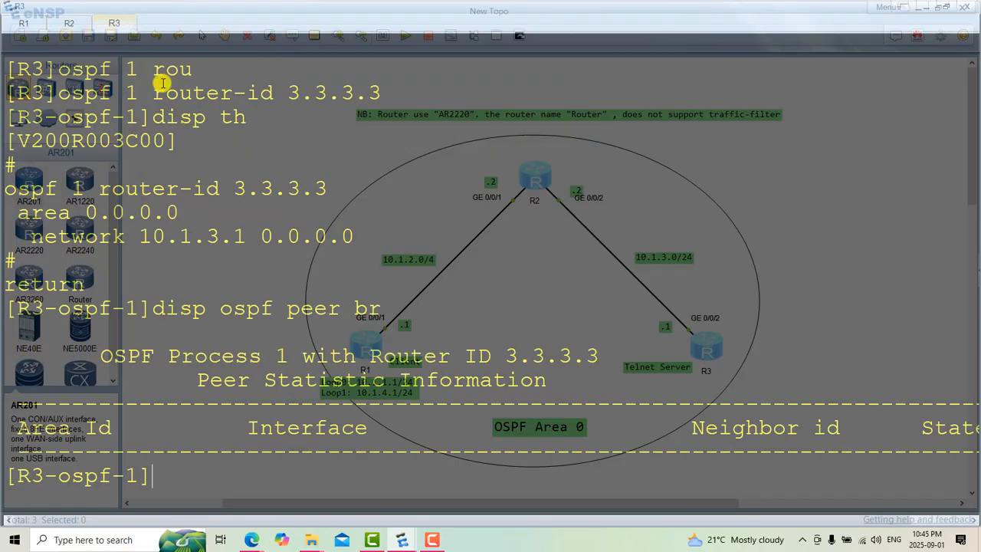
pyautogui.rightClick(226, 165)
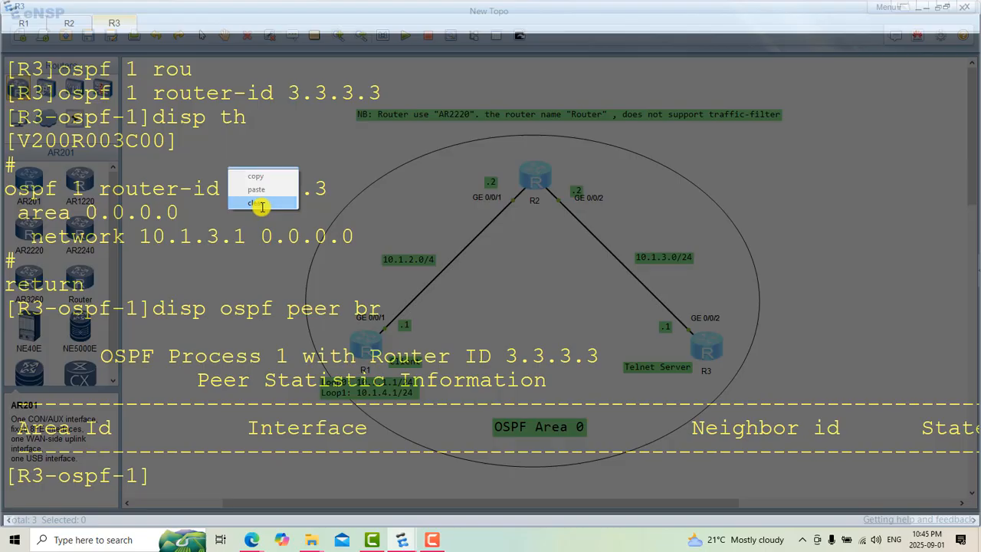
pyautogui.click(262, 206)
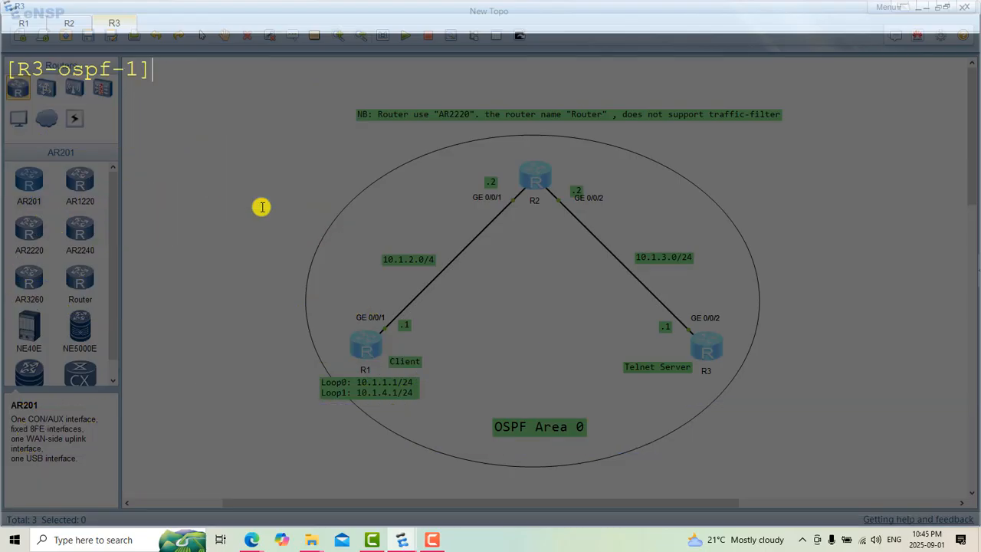
pyautogui.write('q')
pyautogui.press('Return')
# Step: Enter R3's interface g0/0/2 and display its configuration with "disp th" to review its IP address
pyautogui.write('int')
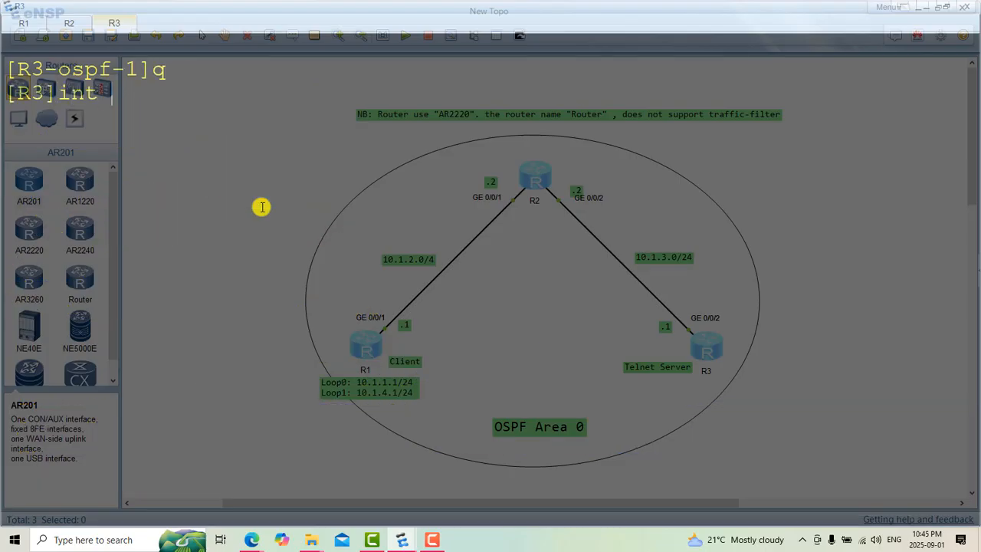
pyautogui.write(' g0/0/2')
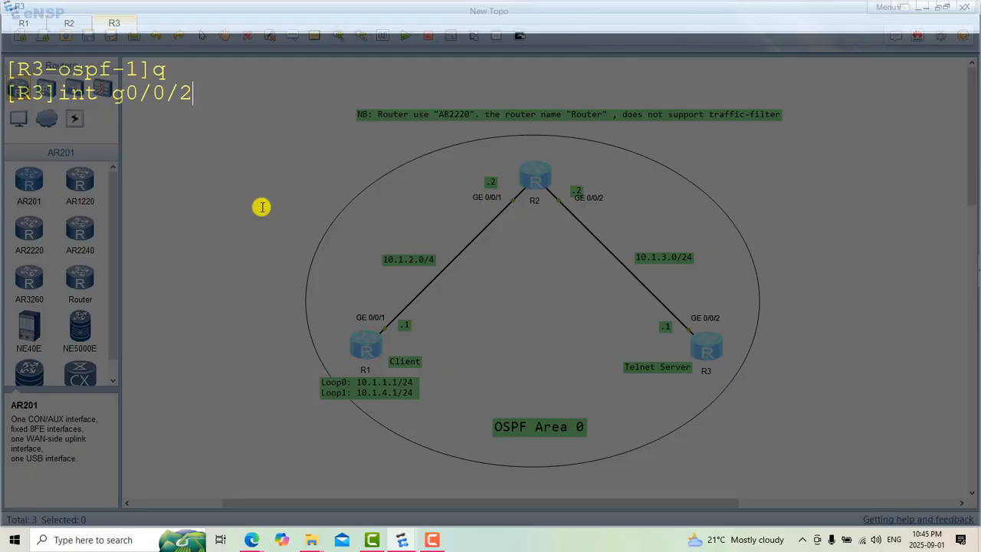
pyautogui.press('Return')
pyautogui.write('disp th')
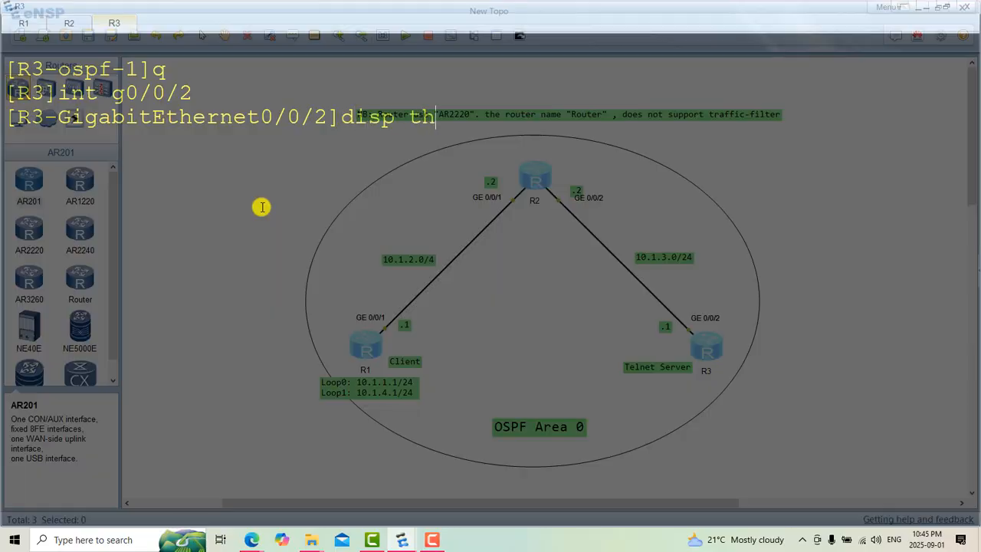
pyautogui.press('Return')
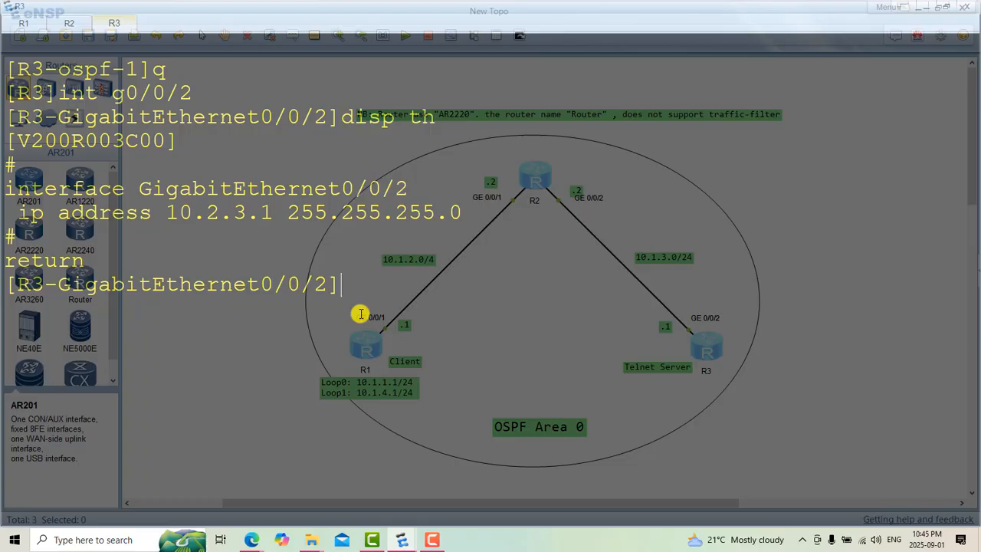
# Step: Try to remove the IP address from R3's GigabitEthernet0/0/2 with "un ip add all"
pyautogui.write('un ip add')
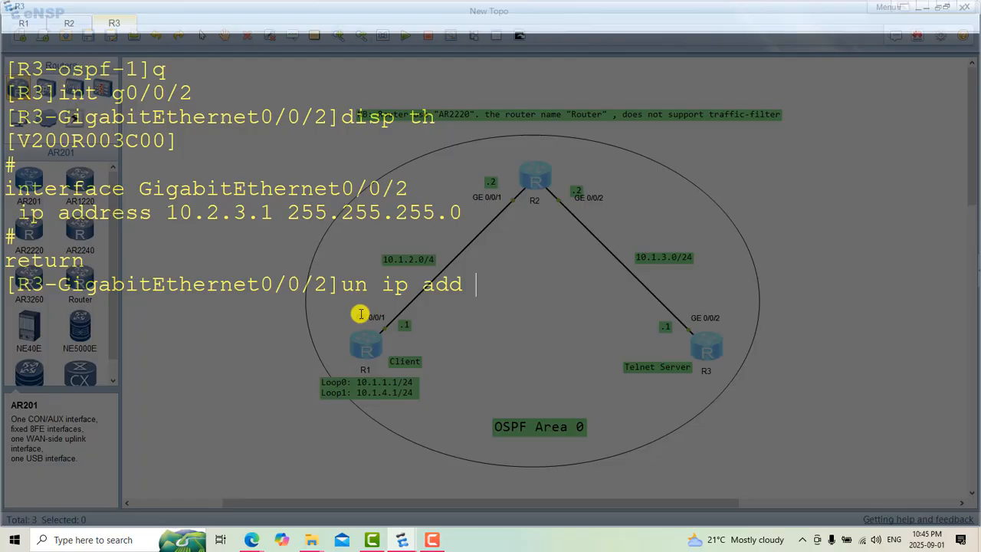
pyautogui.write(' 10..3.1')
pyautogui.press('BackSpace')
pyautogui.press('BackSpace')
pyautogui.press('BackSpace')
pyautogui.press('BackSpace')
pyautogui.press('BackSpace')
pyautogui.press('BackSpace')
pyautogui.write('all')
pyautogui.press('Return')
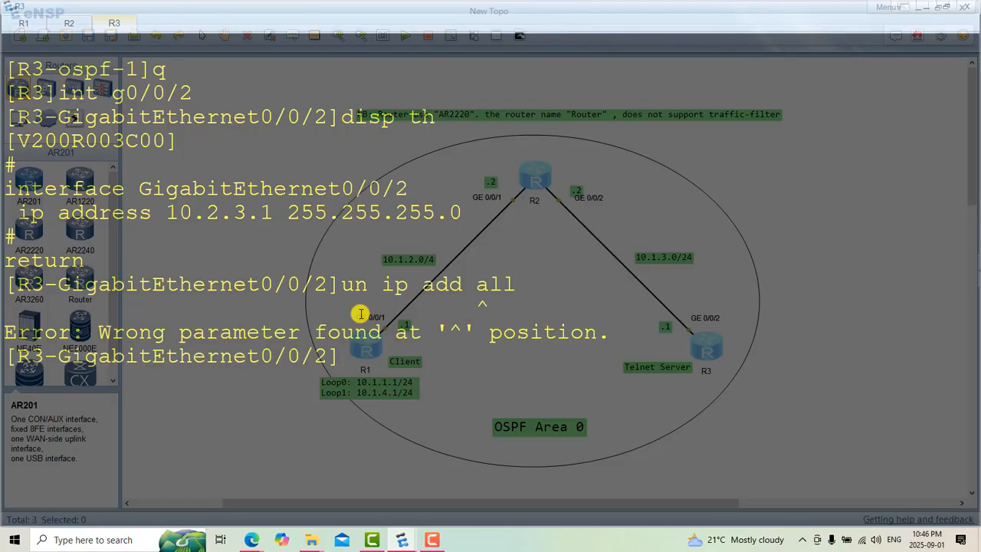
# Step: Try to remove the address from R3's GigabitEthernet0/0/2 with "un ip add 10.2.3.1"
pyautogui.press('Up')
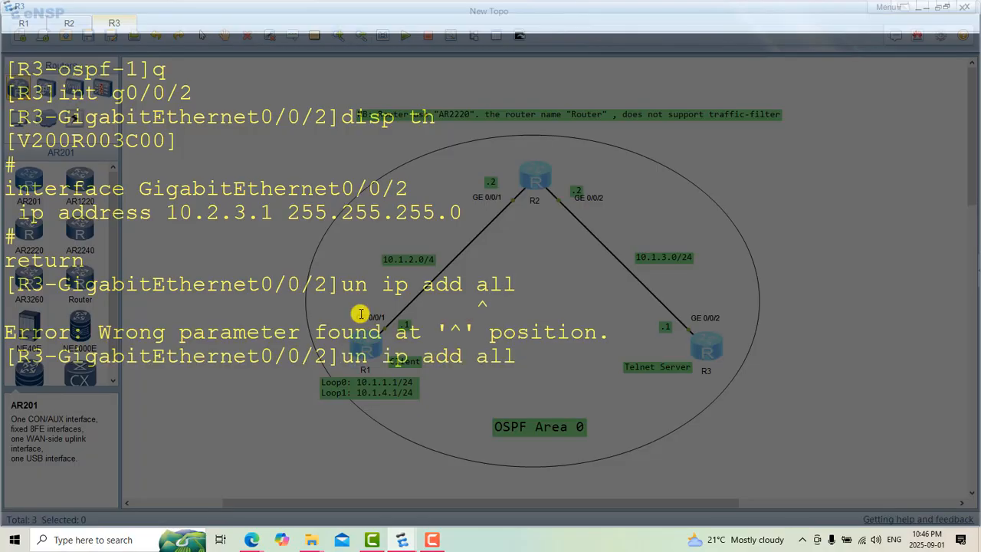
pyautogui.press('BackSpace')
pyautogui.press('BackSpace')
pyautogui.press('BackSpace')
pyautogui.write('10.2.3.1')
pyautogui.press('Return')
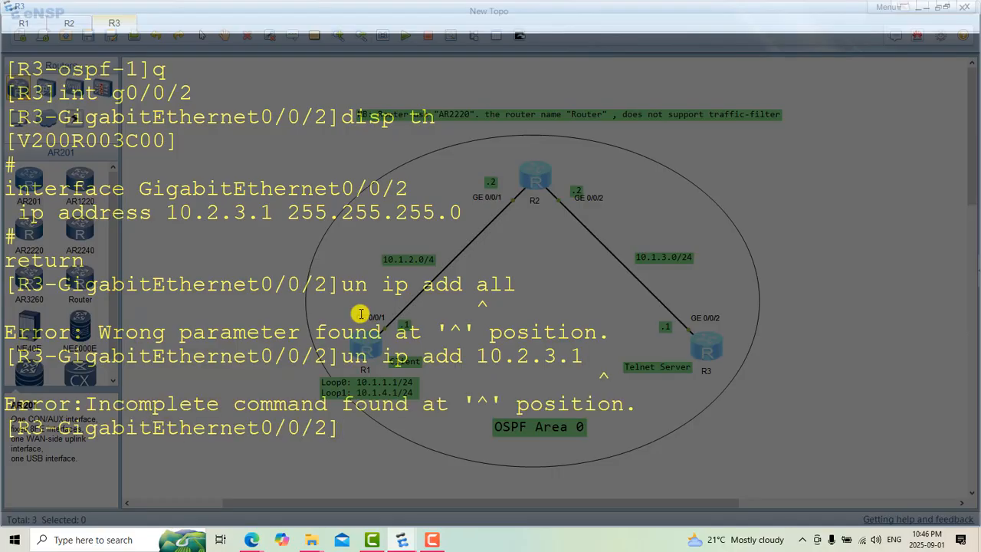
# Step: List the available parameters of the address removal command on R3's GigabitEthernet0/0/2 with "undo ip add ?"
pyautogui.press('Up')
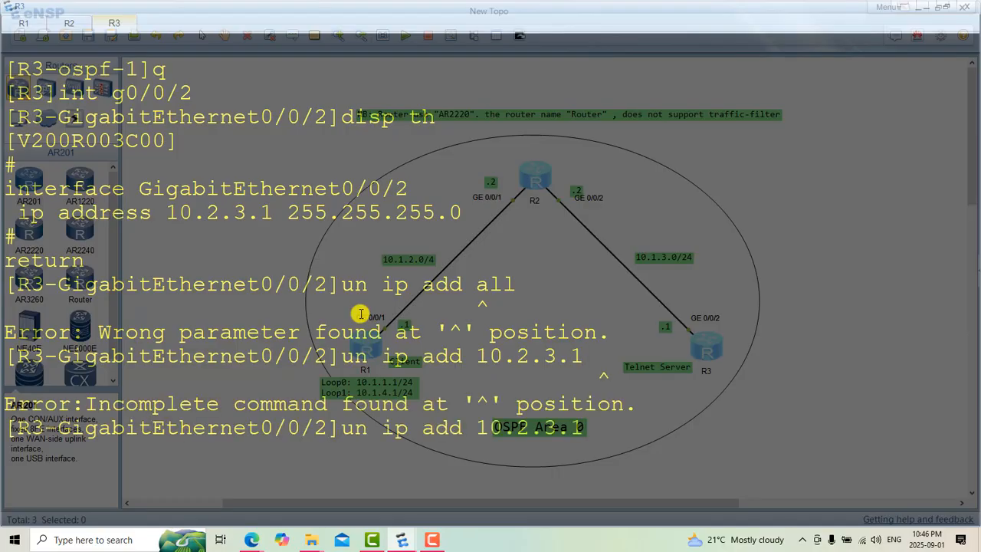
pyautogui.press('BackSpace')
pyautogui.press('Left')
pyautogui.press('Left')
pyautogui.press('Left')
pyautogui.press('Left')
pyautogui.press('Left')
pyautogui.press('Left')
pyautogui.press('Left')
pyautogui.press('Left')
pyautogui.press('Left')
pyautogui.press('Left')
pyautogui.press('Left')
pyautogui.press('Left')
pyautogui.press('Left')
pyautogui.press('Left')
pyautogui.press('Left')
pyautogui.press('Left')
pyautogui.write('do')
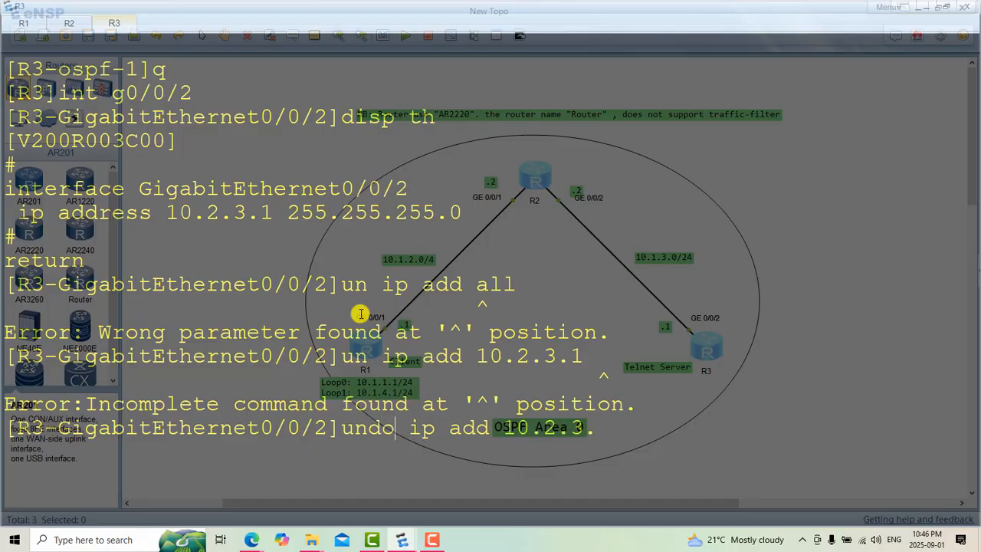
pyautogui.press('Right')
pyautogui.press('Right')
pyautogui.press('Right')
pyautogui.press('Right')
pyautogui.press('Right')
pyautogui.press('Right')
pyautogui.press('Right')
pyautogui.press('Right')
pyautogui.press('Right')
pyautogui.press('Right')
pyautogui.press('Right')
pyautogui.press('Right')
pyautogui.press('Right')
pyautogui.press('Right')
pyautogui.press('Right')
pyautogui.press('BackSpace')
pyautogui.press('BackSpace')
pyautogui.press('BackSpace')
pyautogui.press('BackSpace')
pyautogui.press('BackSpace')
pyautogui.press('BackSpace')
pyautogui.press('BackSpace')
pyautogui.write('?')
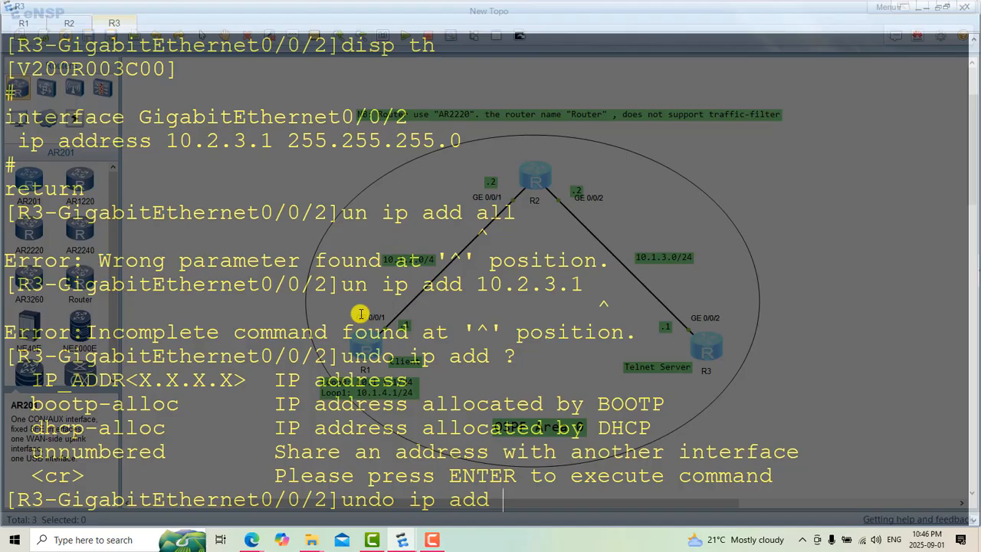
# Step: Try to remove the address from R3's GigabitEthernet0/0/2 with "undo ip add 10.2.3.1", without a mask
pyautogui.press('Up')
pyautogui.press('Up')
pyautogui.press('Down')
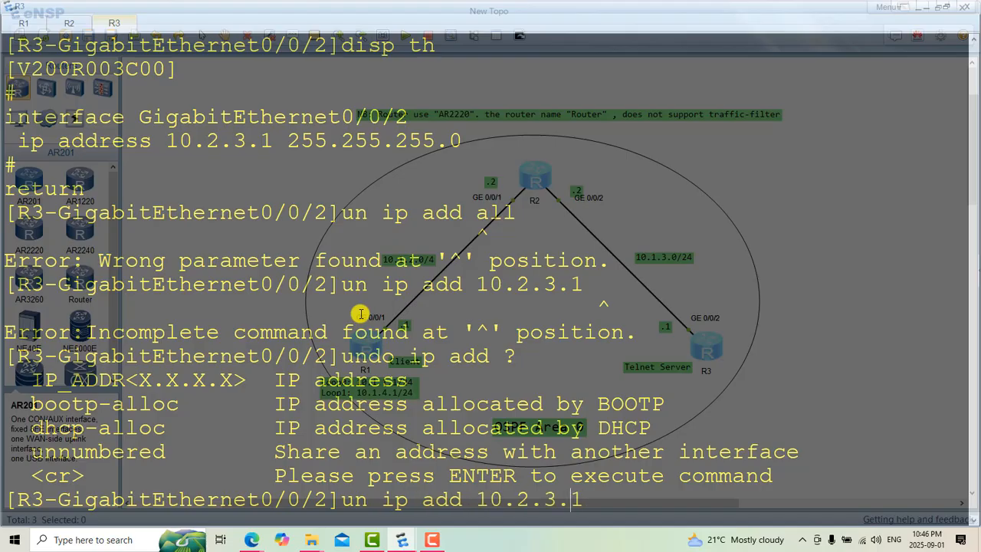
pyautogui.press('Left')
pyautogui.press('Left')
pyautogui.press('Left')
pyautogui.press('Left')
pyautogui.press('Left')
pyautogui.press('Left')
pyautogui.press('Left')
pyautogui.press('Left')
pyautogui.press('Left')
pyautogui.press('Left')
pyautogui.press('Left')
pyautogui.press('Left')
pyautogui.press('Left')
pyautogui.press('Left')
pyautogui.press('Left')
pyautogui.write('do')
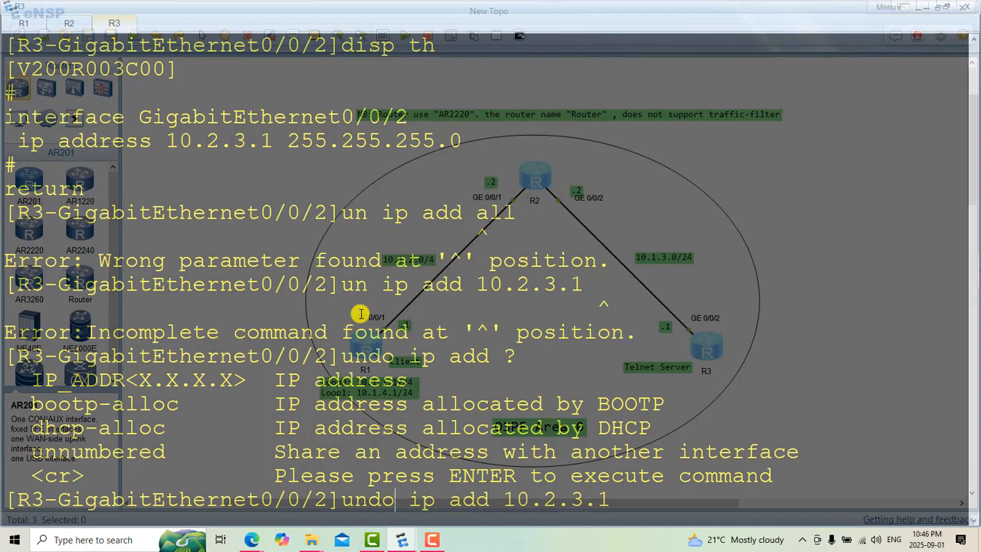
pyautogui.press('Return')
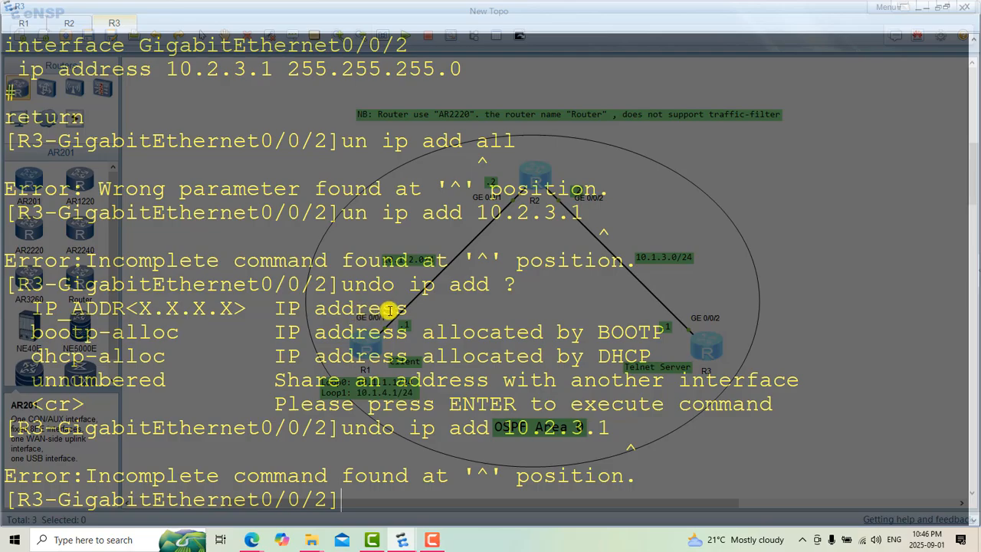
# Step: Remove the wrong address from R3's GigabitEthernet0/0/2 with "undo ip add 10.2.3.1 24"
pyautogui.press('Up')
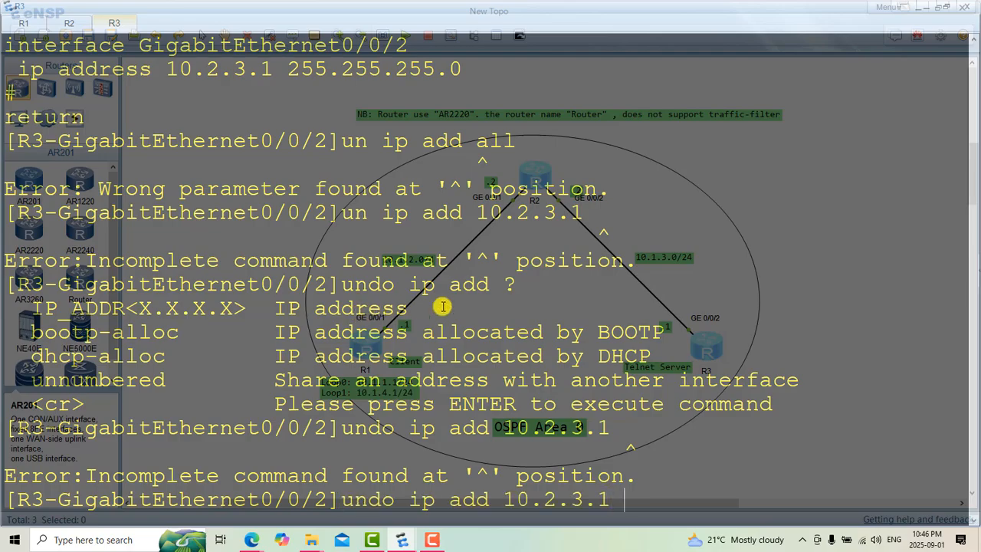
pyautogui.write('24')
pyautogui.press('Return')
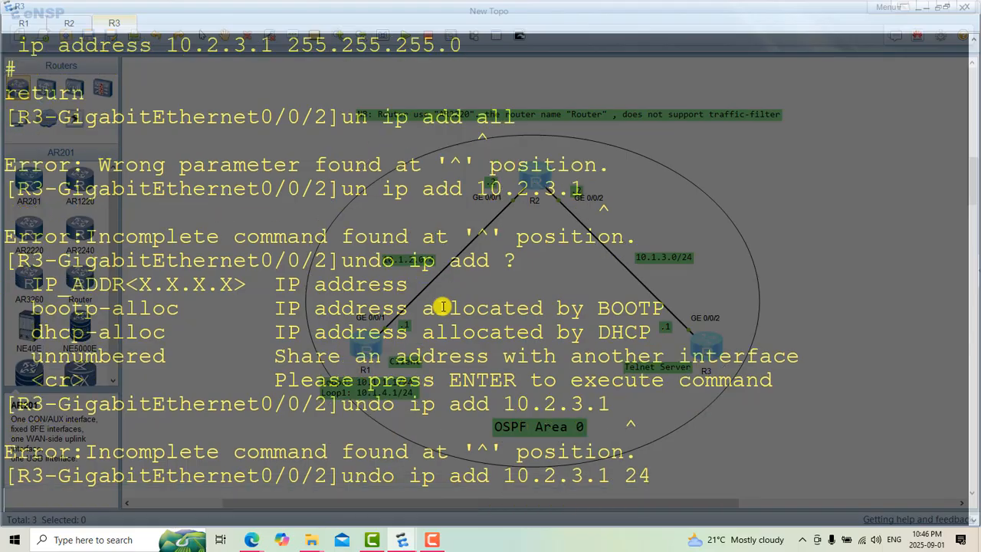
# Step: Clear R3's console and assign the address 10.1.3.1 with mask 24 to GigabitEthernet0/0/2
pyautogui.rightClick(537, 301)
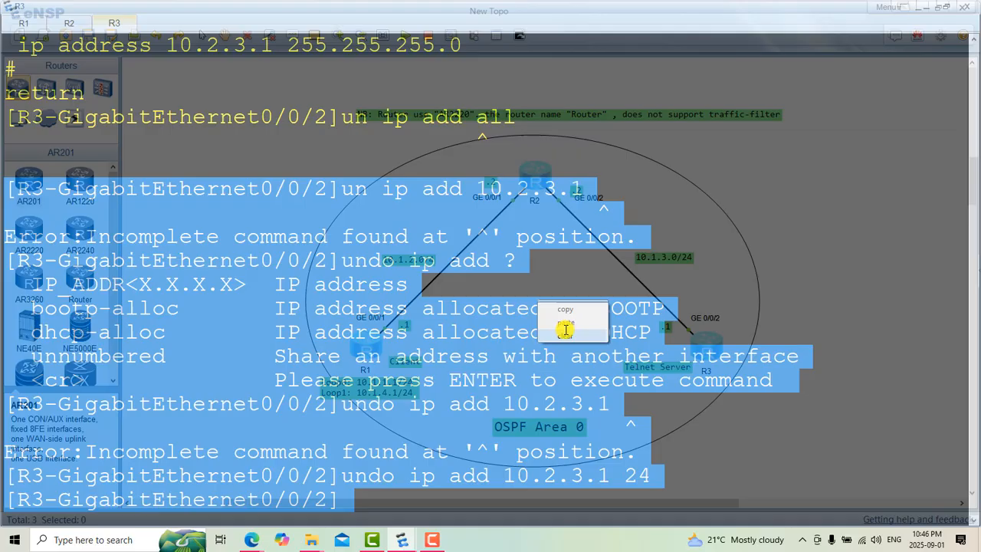
pyautogui.click(564, 330)
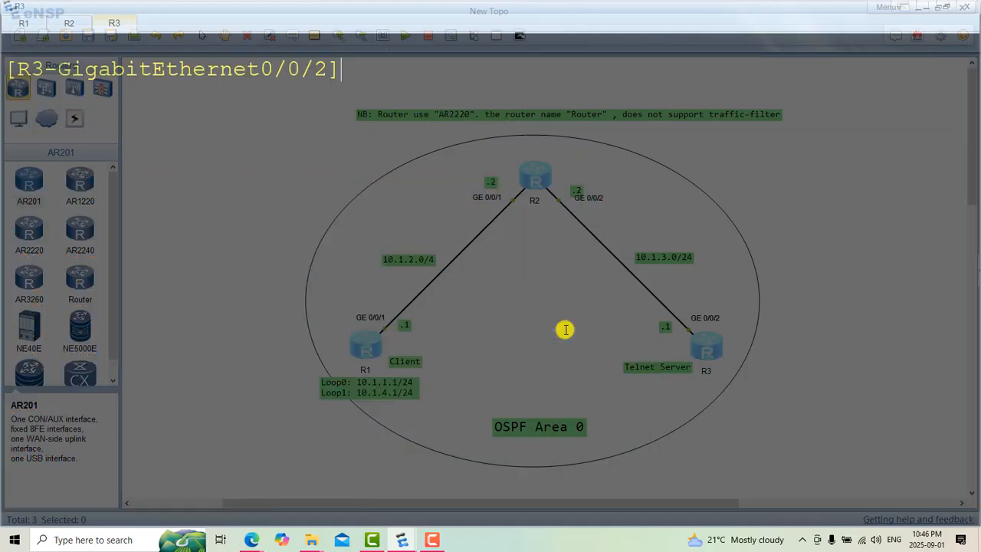
pyautogui.press('Up')
pyautogui.press('Left')
pyautogui.press('Left')
pyautogui.press('Left')
pyautogui.press('Left')
pyautogui.press('Left')
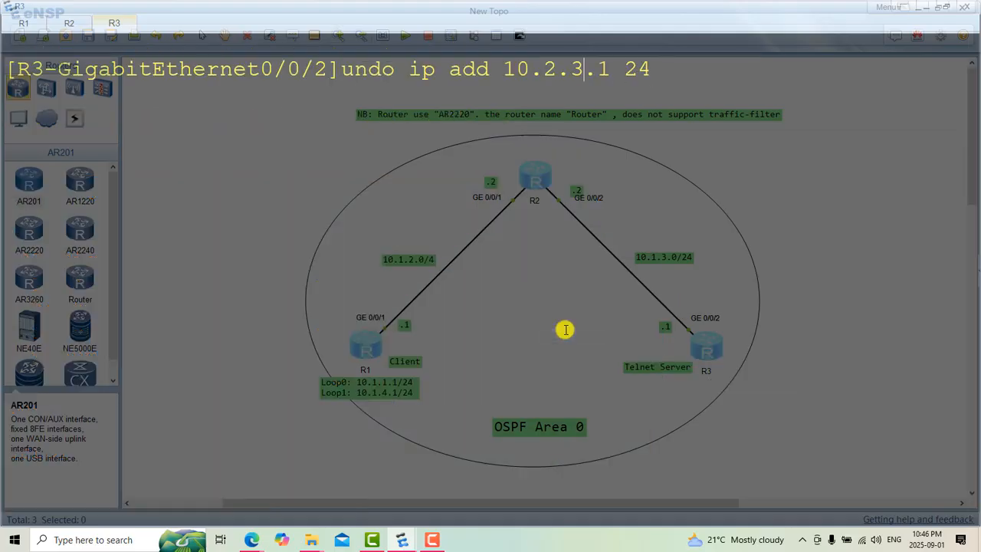
pyautogui.press('BackSpace')
pyautogui.write('1')
pyautogui.press('Left')
pyautogui.press('Left')
pyautogui.press('Left')
pyautogui.press('Left')
pyautogui.press('Left')
pyautogui.press('Left')
pyautogui.press('Left')
pyautogui.press('Left')
pyautogui.press('Left')
pyautogui.press('Left')
pyautogui.press('BackSpace')
pyautogui.press('BackSpace')
pyautogui.press('BackSpace')
pyautogui.press('BackSpace')
pyautogui.press('BackSpace')
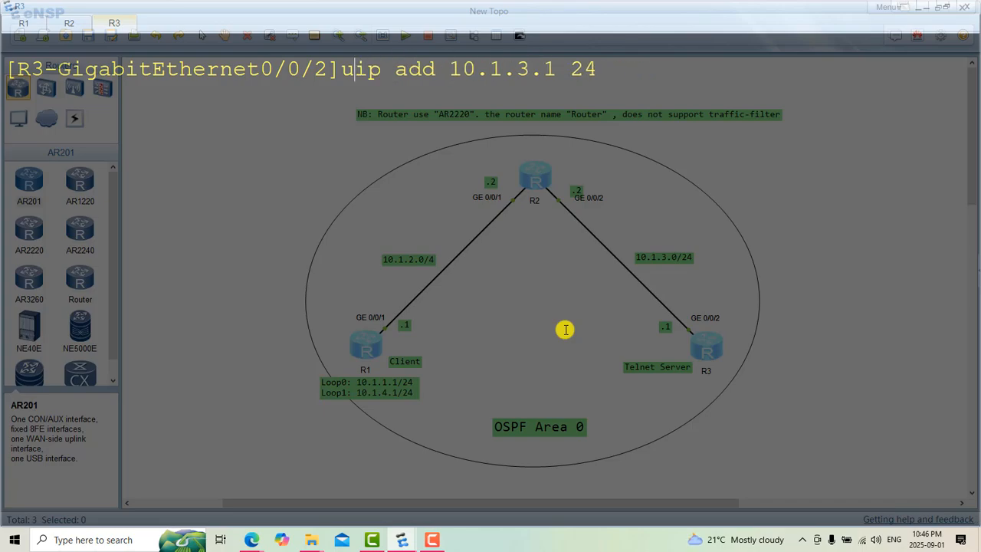
pyautogui.press('Return')
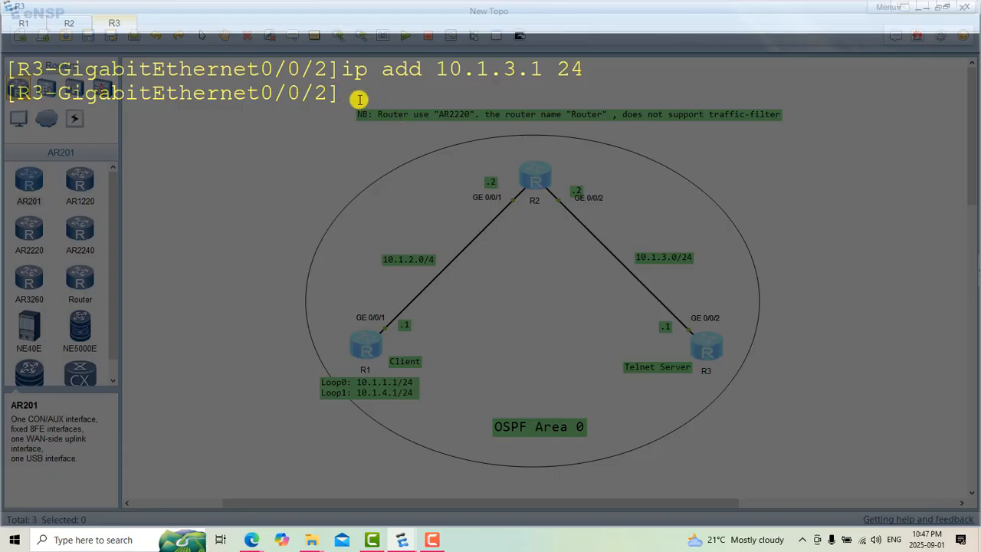
# Step: Display the current configuration of R3's GigabitEthernet0/0/2 with "disp th"
pyautogui.write('q')
pyautogui.press('Up')
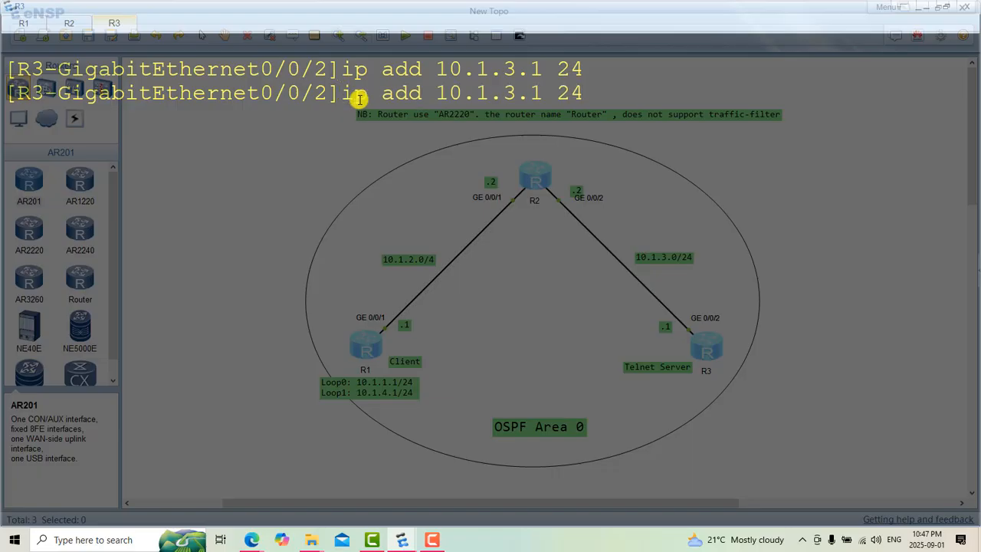
pyautogui.press('BackSpace')
pyautogui.press('Up')
pyautogui.press('Up')
pyautogui.press('Up')
pyautogui.press('Up')
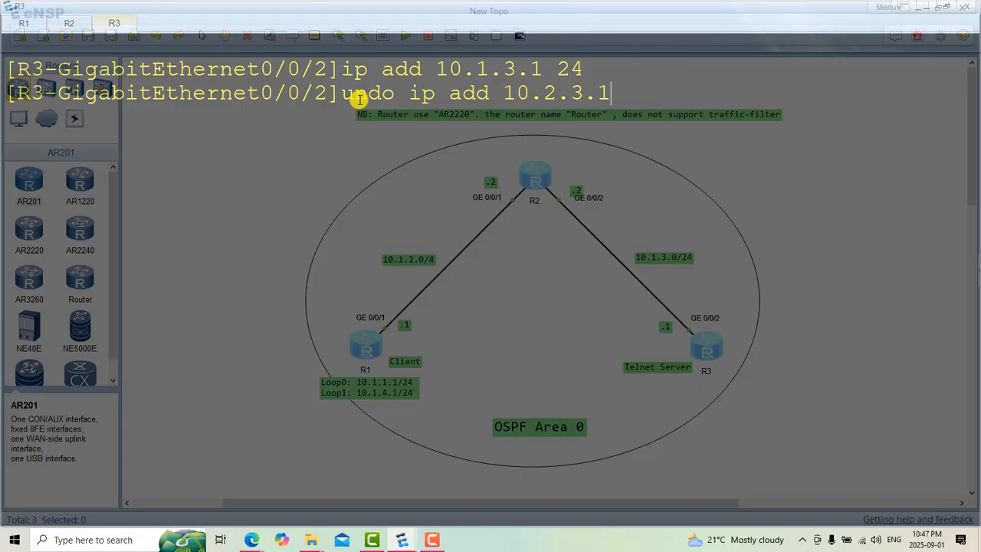
pyautogui.press('Up')
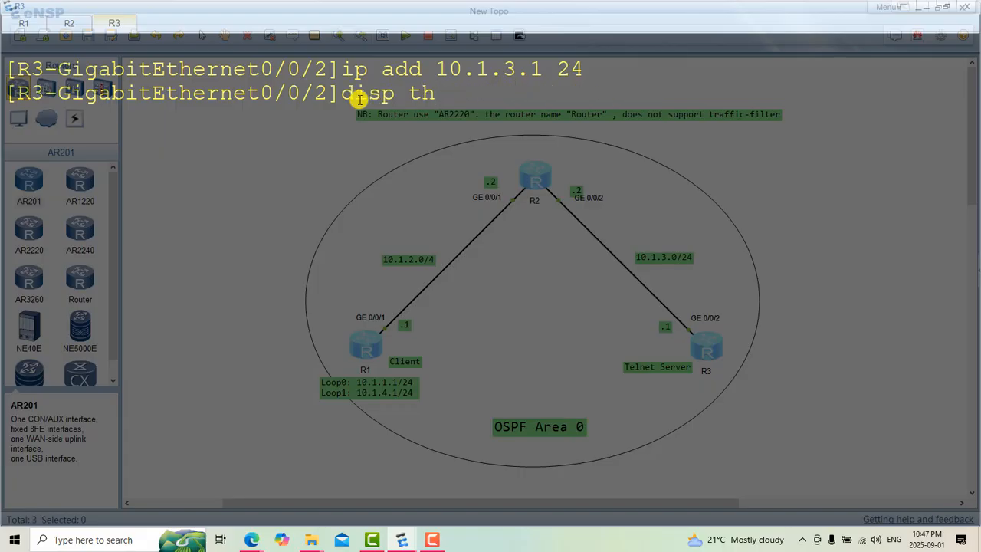
pyautogui.press('Return')
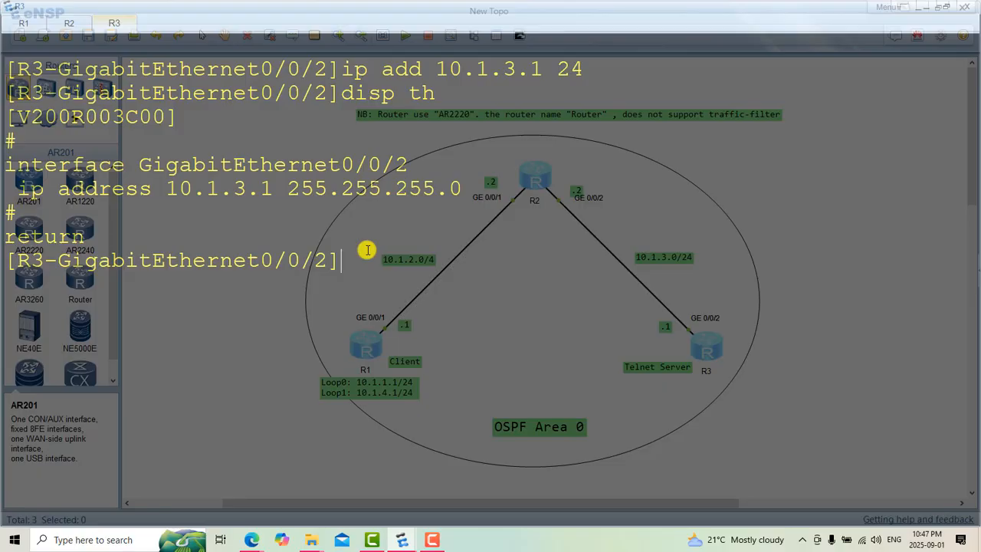
# Step: Leave R3's interface view and enter area 0 of OSPF process 1
pyautogui.write('q')
pyautogui.press('Return')
pyautogui.write('o')
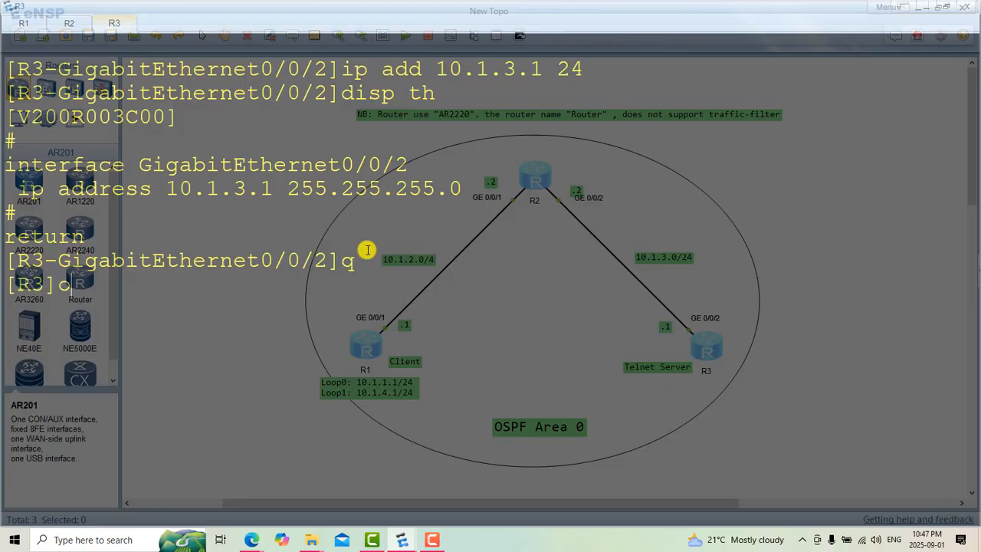
pyautogui.write('spf 1')
pyautogui.press('Return')
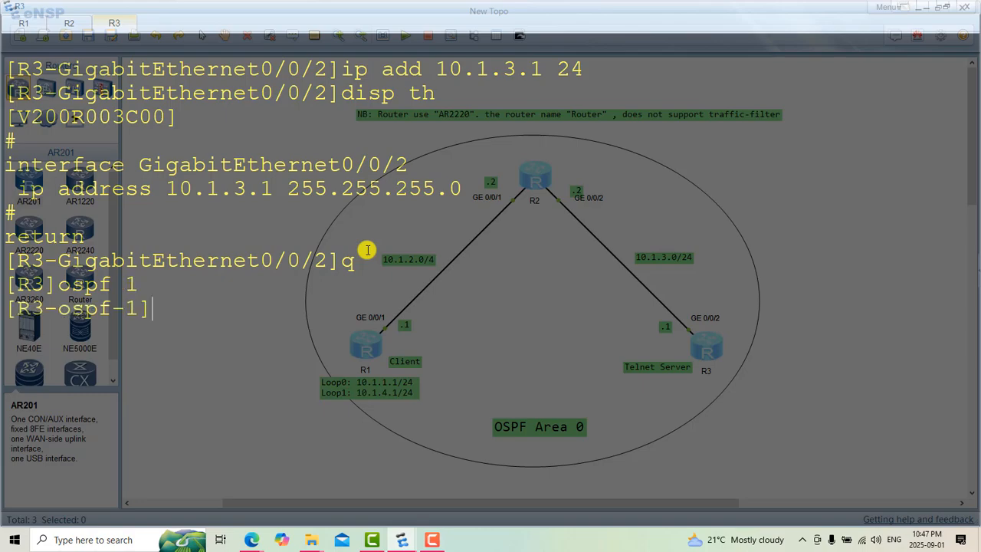
pyautogui.write('area 0')
pyautogui.press('Return')
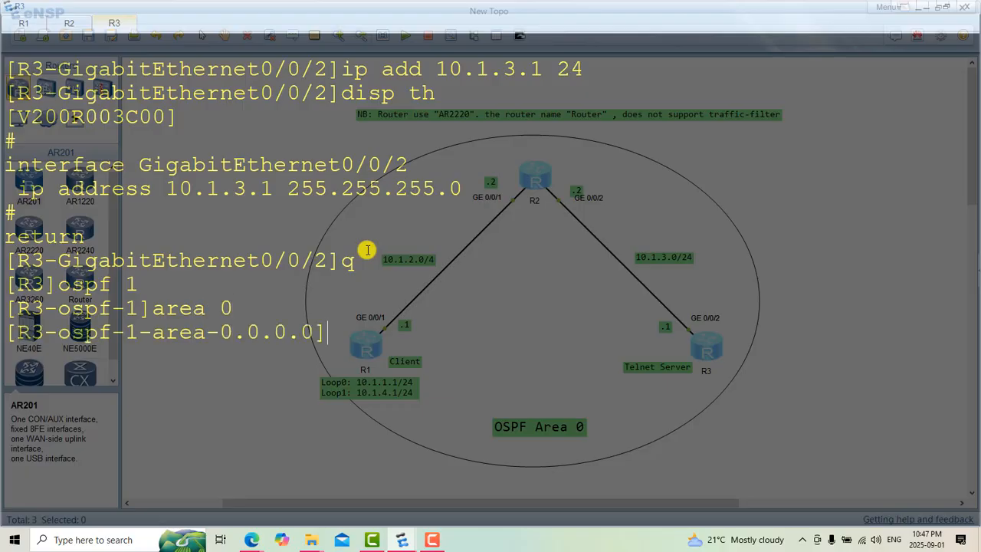
# Step: Advertise R3's interface in OSPF area 0 with "network 10.1.3.1 0.0.0.0"
pyautogui.write('net')
pyautogui.press('Tab')
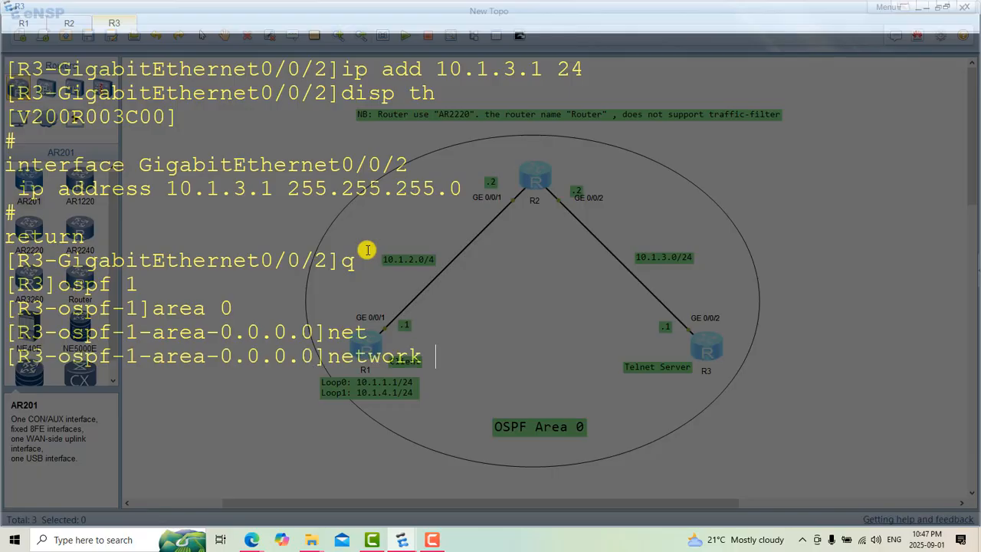
pyautogui.write('10')
pyautogui.write('.1')
pyautogui.write('.3.')
pyautogui.write('1')
pyautogui.write(' 0.0.0')
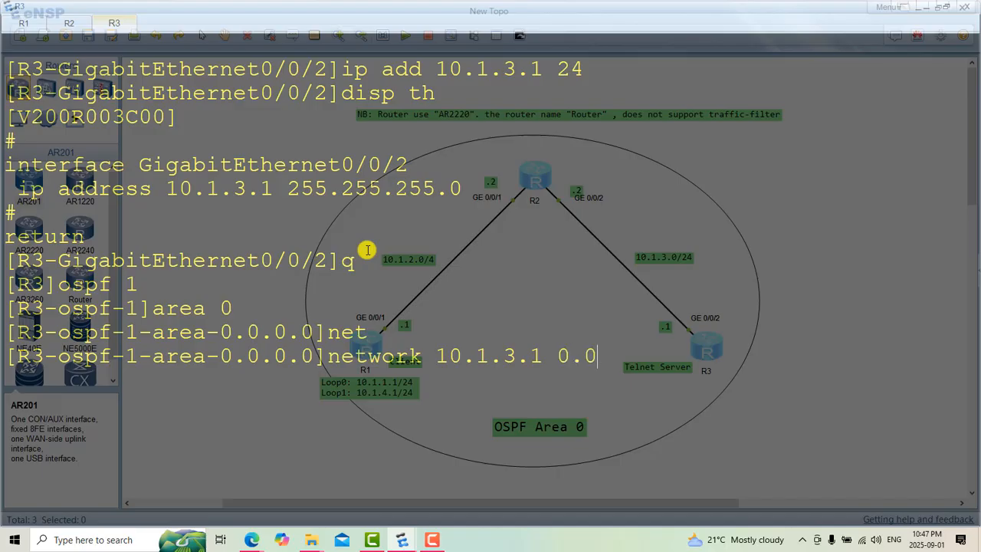
pyautogui.write('.0')
pyautogui.press('Return')
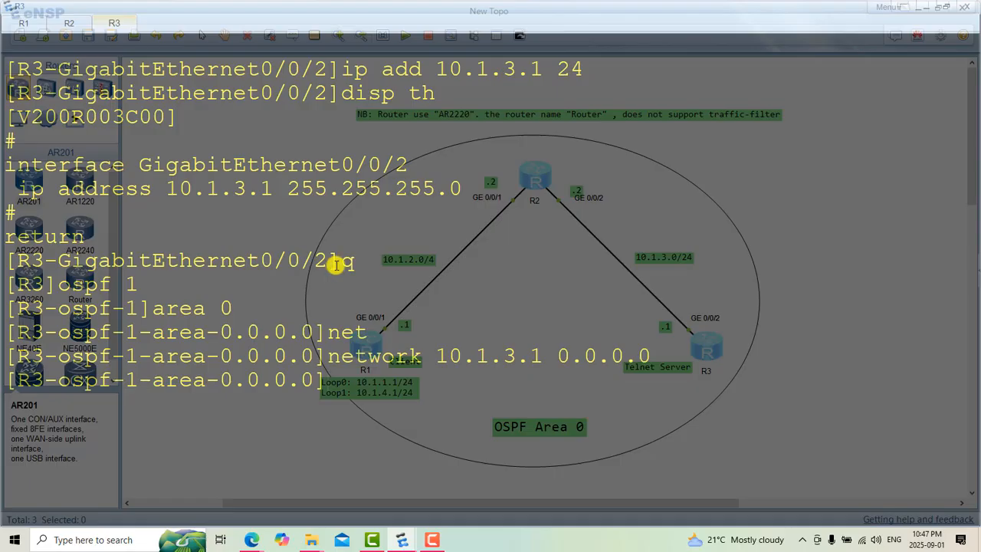
# Step: Switch to R2's console, clear its log output and return from GigabitEthernet0/0/2 to the system view
pyautogui.click(76, 23)
pyautogui.rightClick(266, 191)
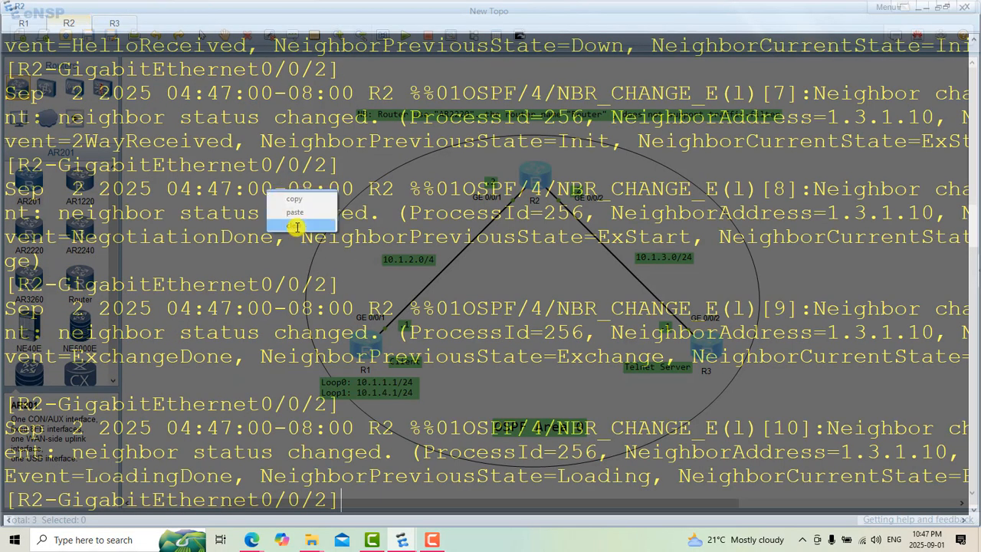
pyautogui.click(298, 226)
pyautogui.write('q')
pyautogui.press('Return')
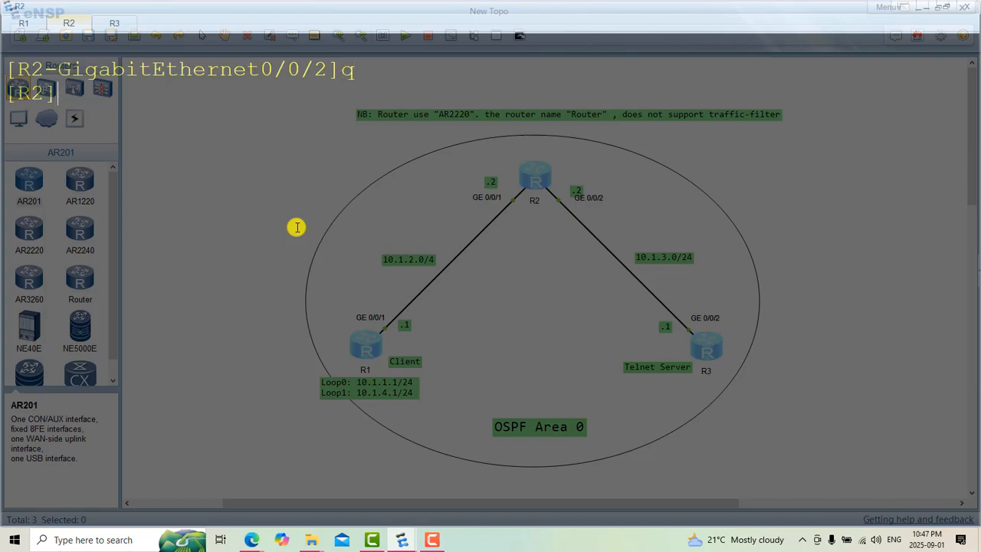
# Step: Display R2's OSPF neighbor summary with "disp ospf peer br" and check the neighbor on GigabitEthernet0/0/2
pyautogui.write('disp os')
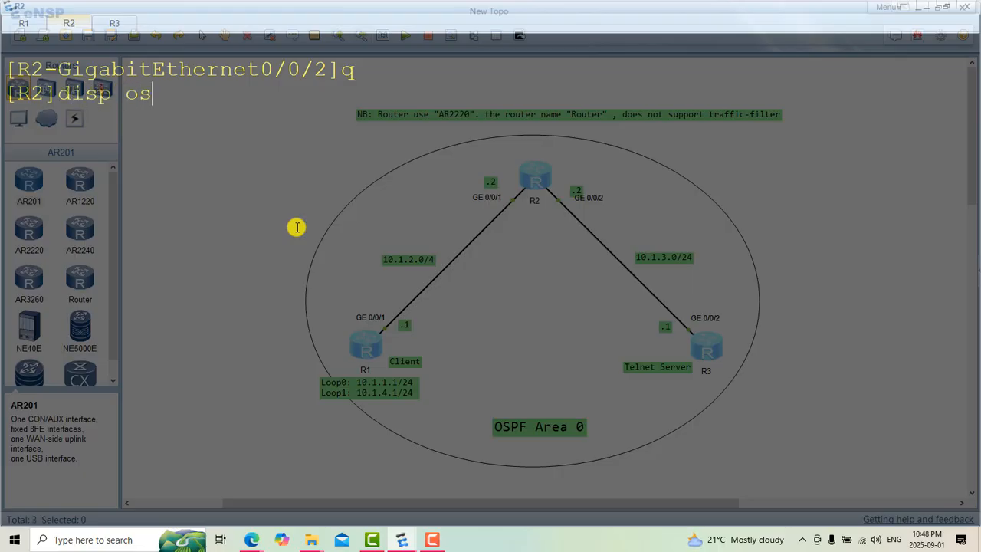
pyautogui.write('pf peer br')
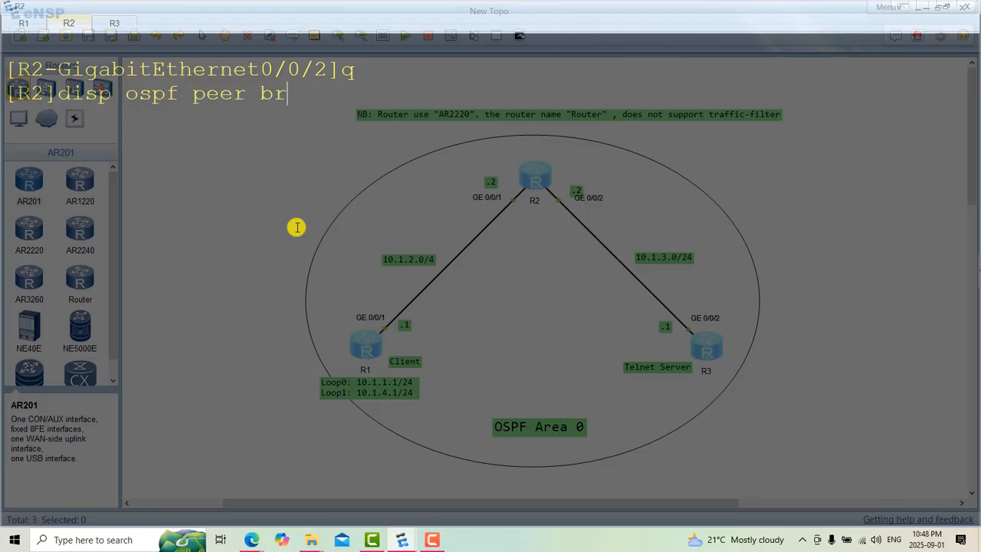
pyautogui.press('Return')
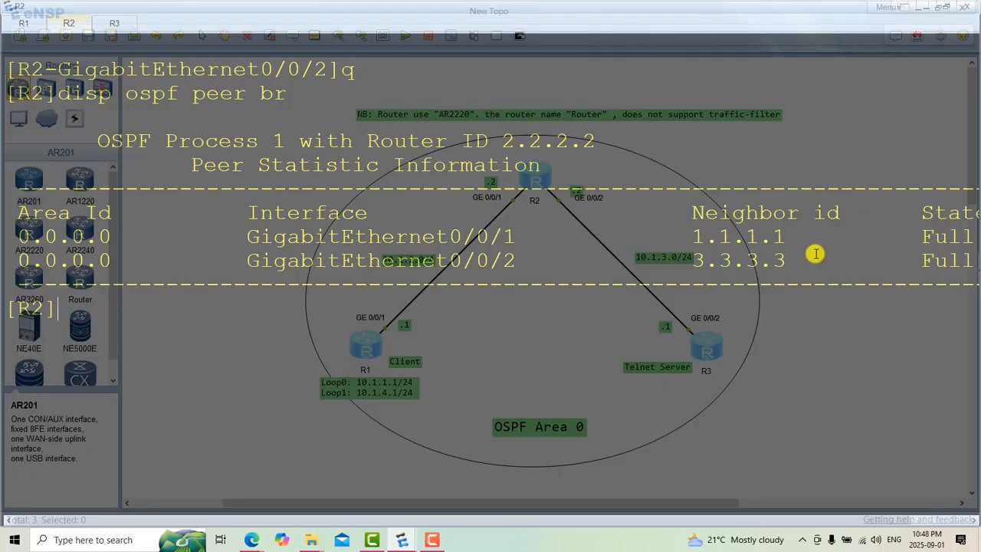
pyautogui.moveTo(800, 260); pyautogui.dragTo(648, 259)
pyautogui.click(481, 338)
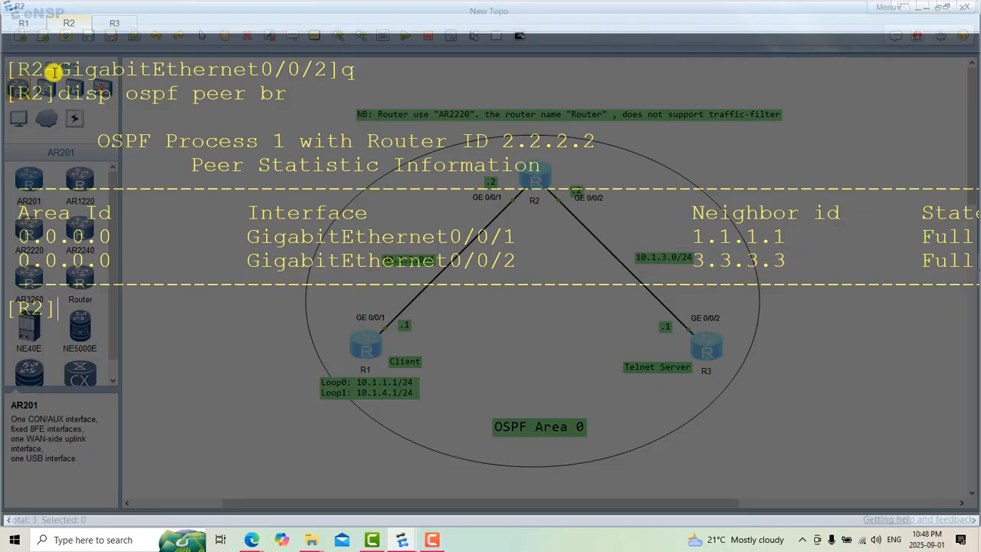
# Step: Switch to R1's timed-out console, clear its output and re-enter the system view with "sys"
pyautogui.click(17, 30)
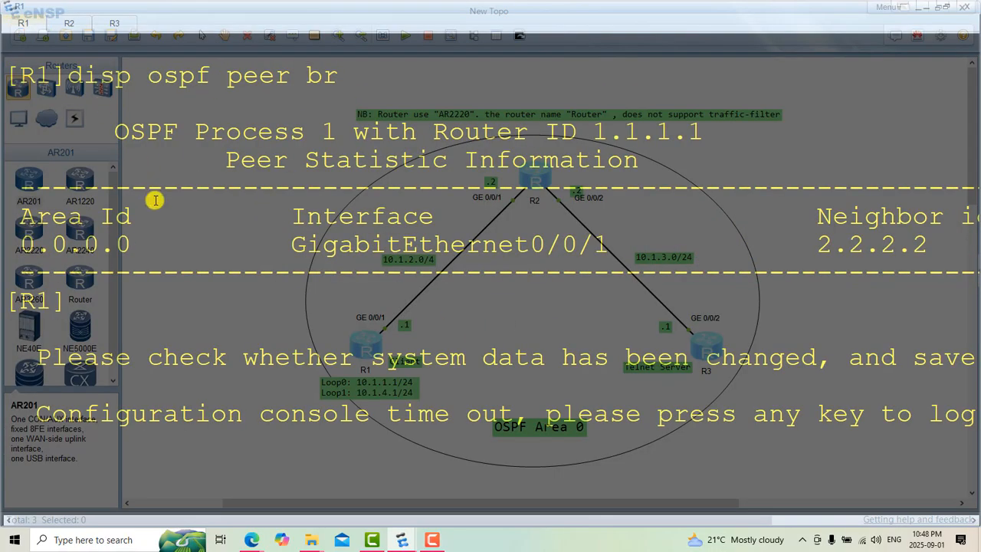
pyautogui.rightClick(155, 201)
pyautogui.click(198, 235)
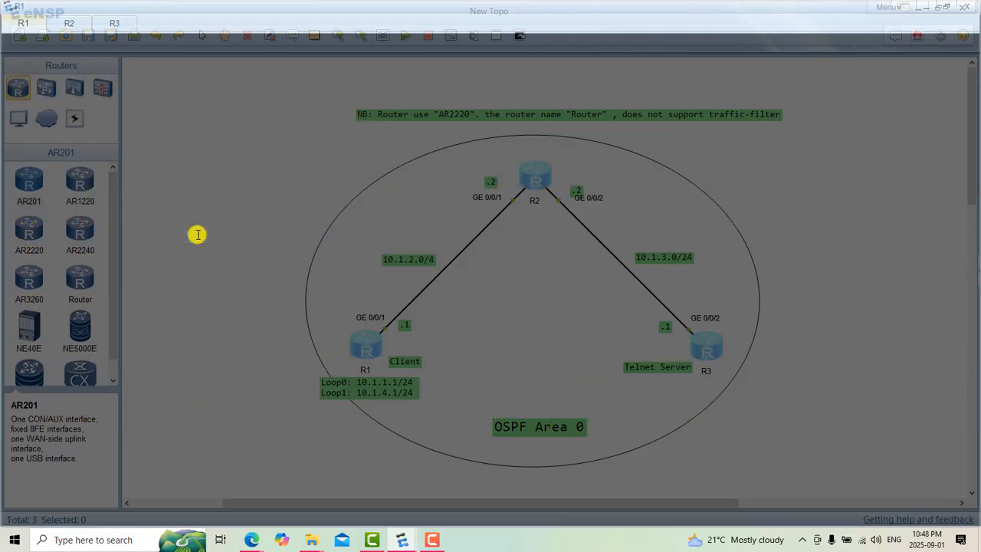
pyautogui.write('sys')
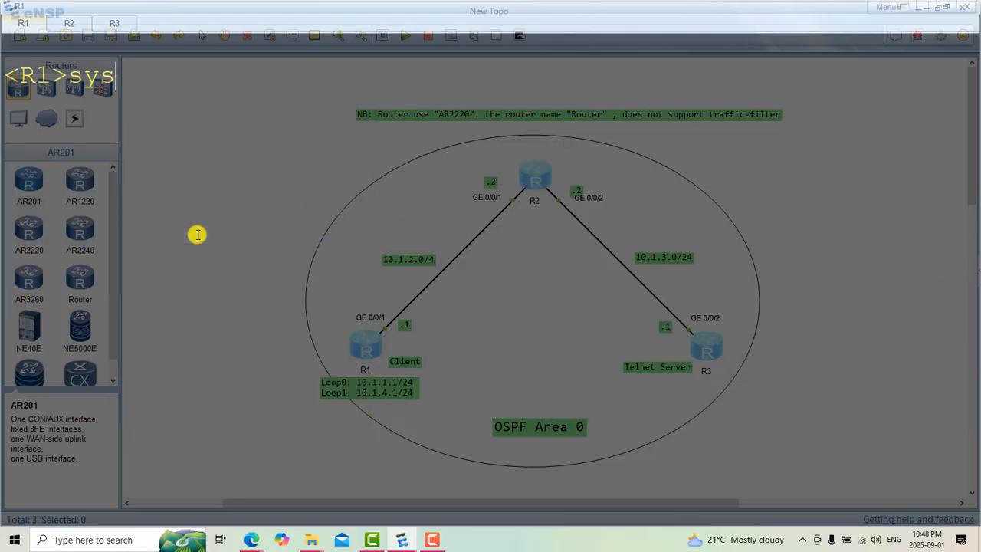
pyautogui.press('Return')
pyautogui.write('sys')
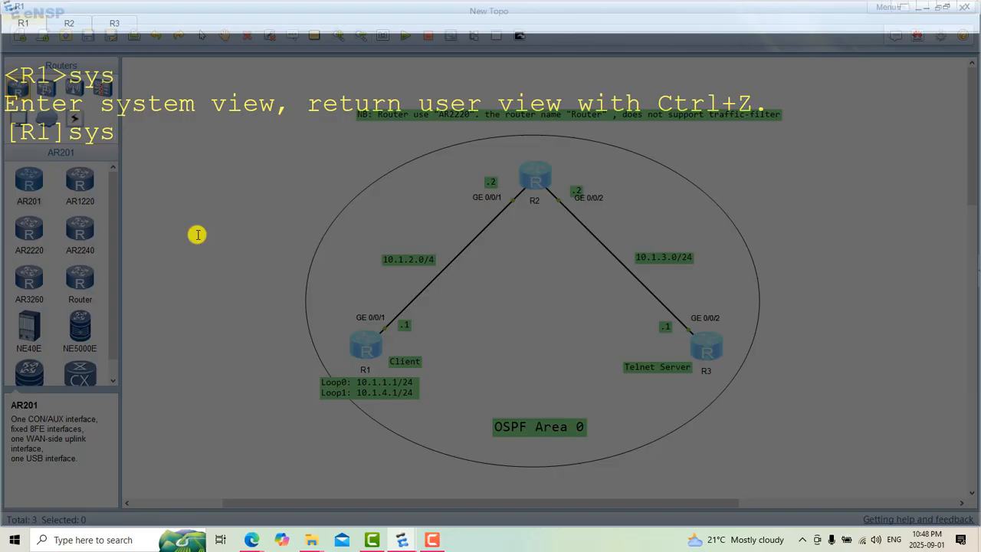
pyautogui.press('BackSpace')
pyautogui.press('BackSpace')
pyautogui.press('BackSpace')
# Step: Test connectivity from R1 to R3 with "ping 10.1.3.1"
pyautogui.write('ping')
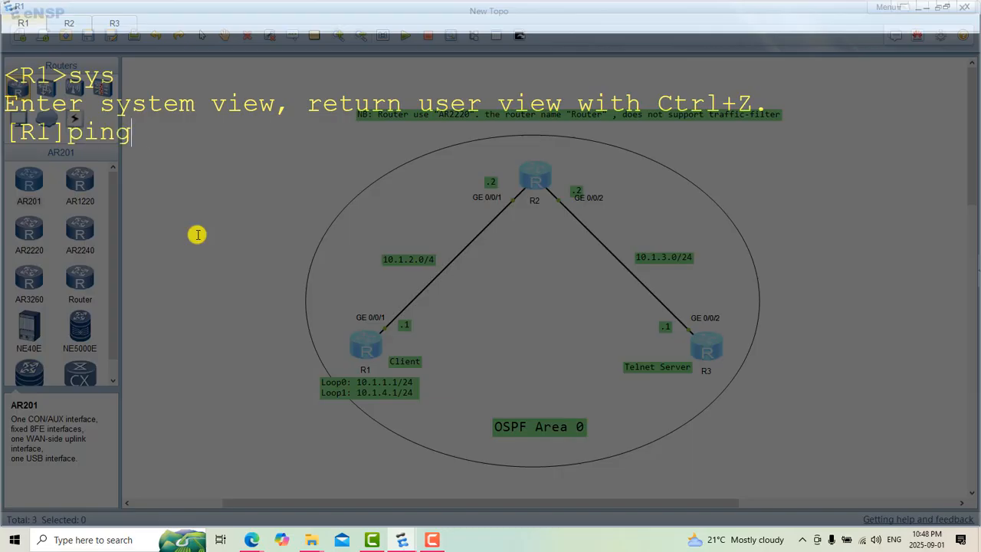
pyautogui.write(' 10.0.')
pyautogui.press('BackSpace')
pyautogui.write('1.')
pyautogui.write('3.1')
pyautogui.press('Return')
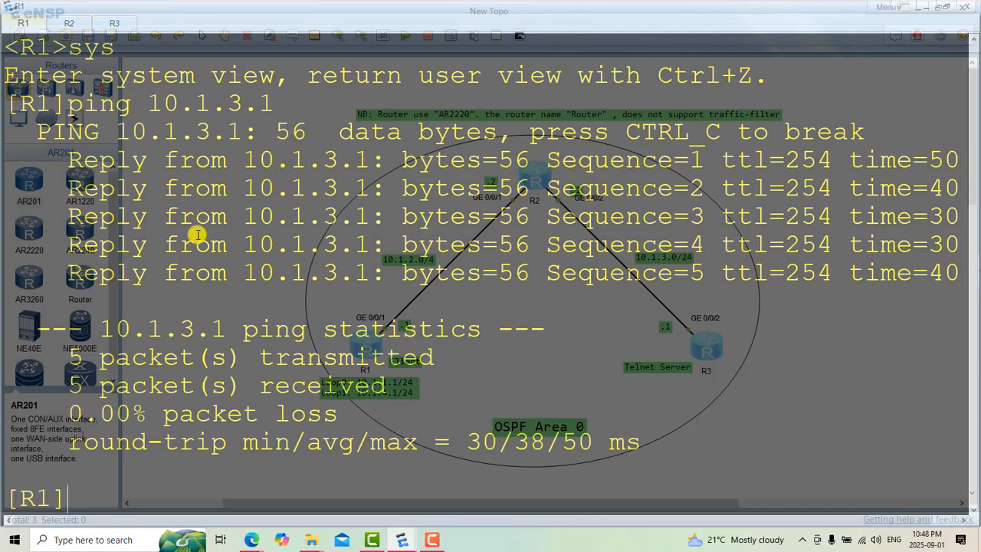
# Step: Clear R1's console and ping R3 from the Loopback0 source address with "ping -a 10.1.1.1 10.1.3.1"
pyautogui.rightClick(351, 314)
pyautogui.click(383, 347)
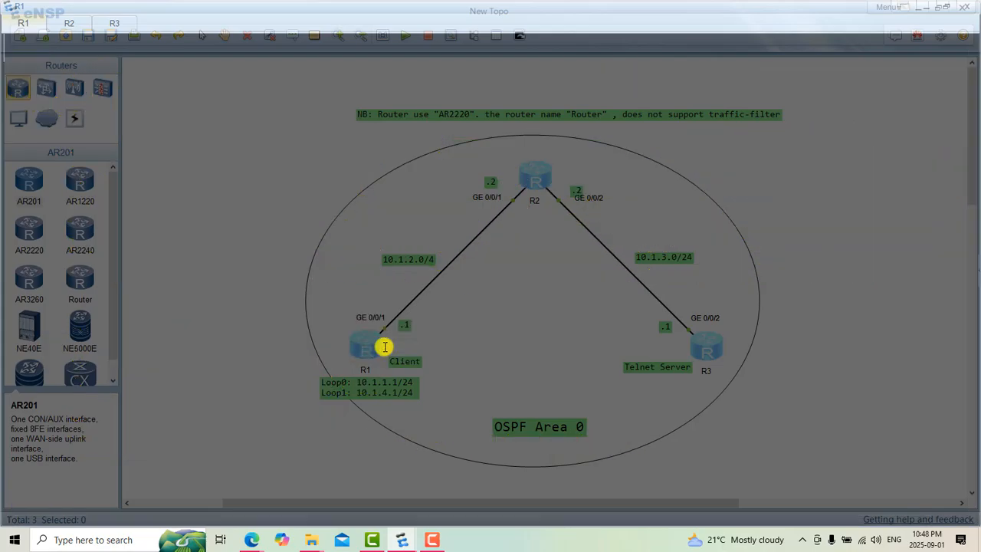
pyautogui.write('ping ')
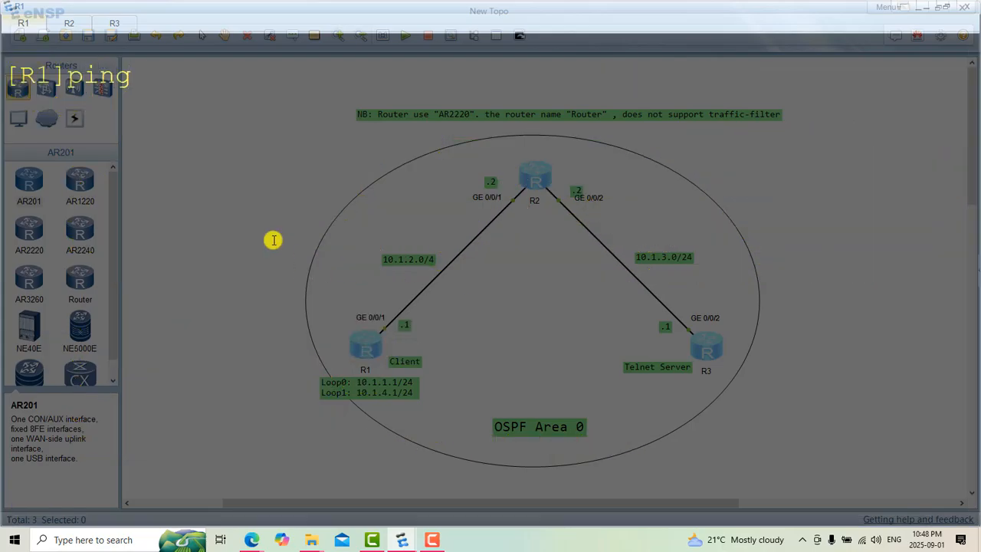
pyautogui.write('-a 10.1.1.1 10.1.')
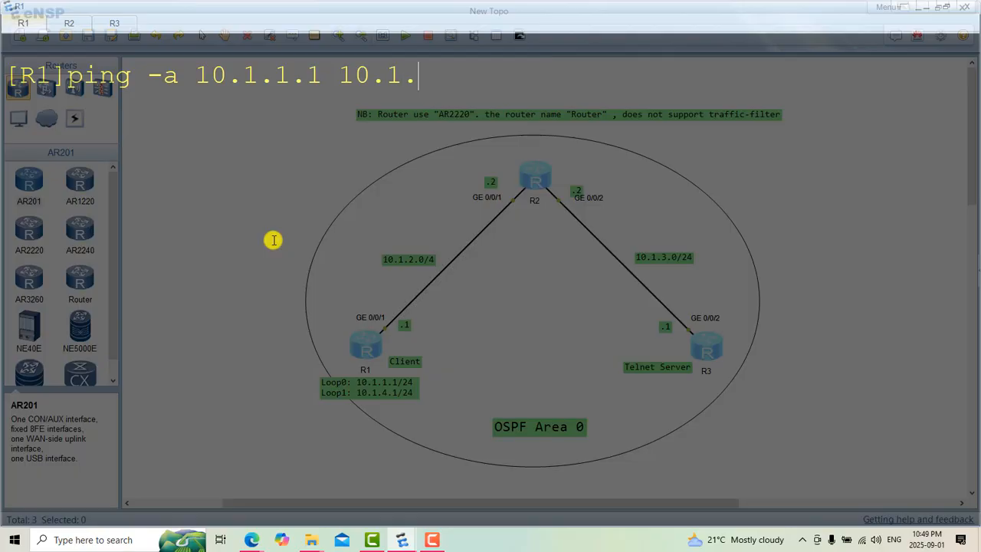
pyautogui.write('3.1')
pyautogui.press('Return')
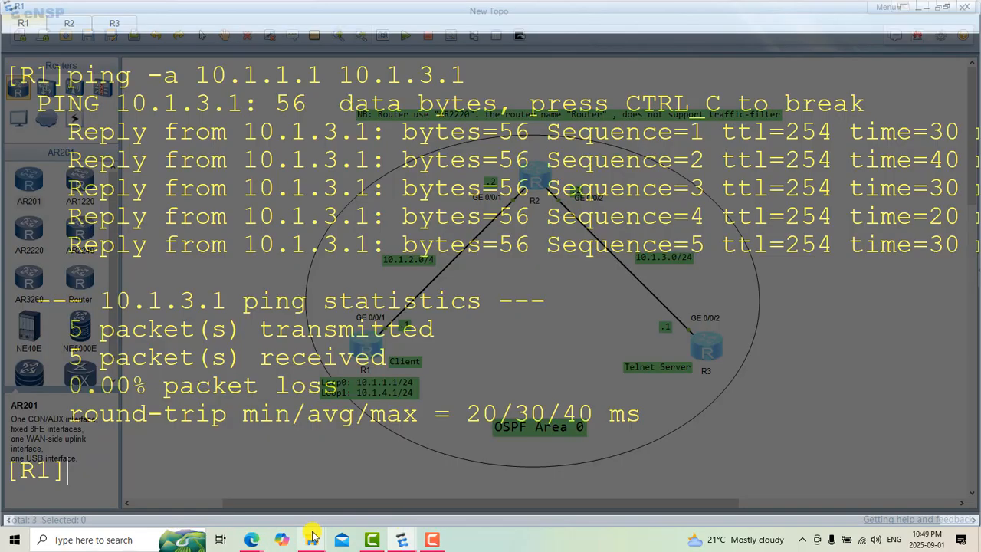
# Step: Switch to the HCIA-Datacom Lab Guide PDF in Edge and find Step 3 about configuring R3 as a server
pyautogui.moveTo(246, 538)
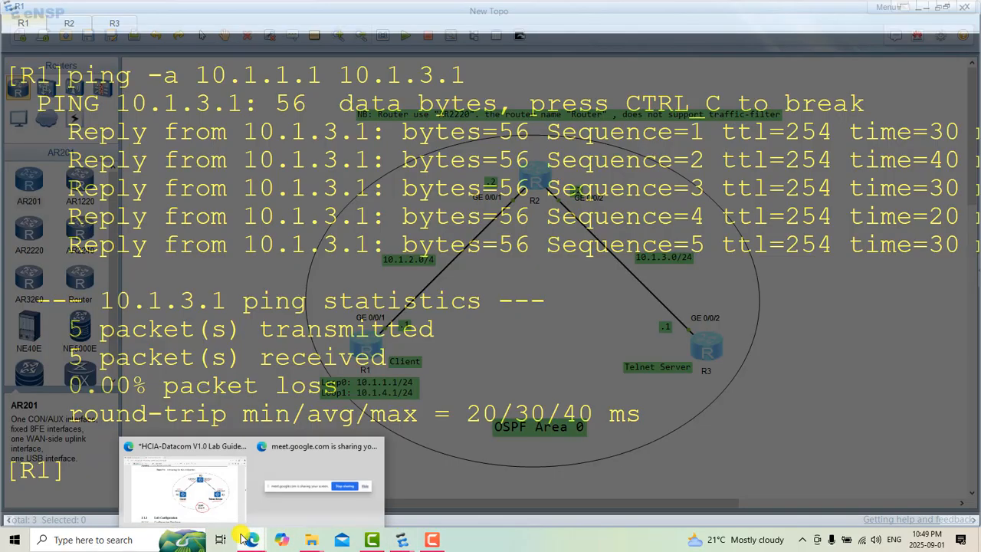
pyautogui.click(186, 499)
pyautogui.scroll(-15, 448, 398)
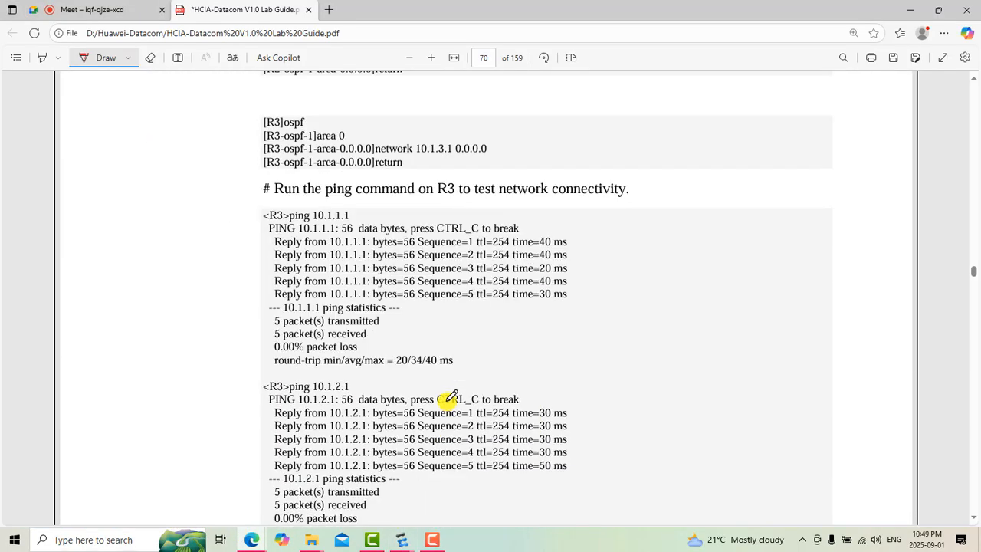
pyautogui.scroll(-10, 447, 398)
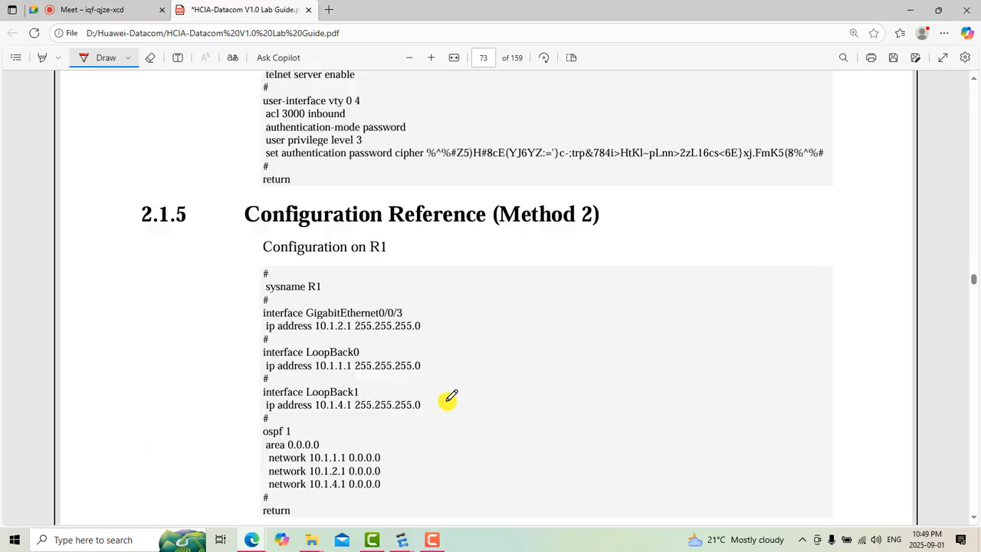
pyautogui.scroll(12, 448, 398)
pyautogui.scroll(-4, 447, 398)
pyautogui.scroll(-8, 448, 399)
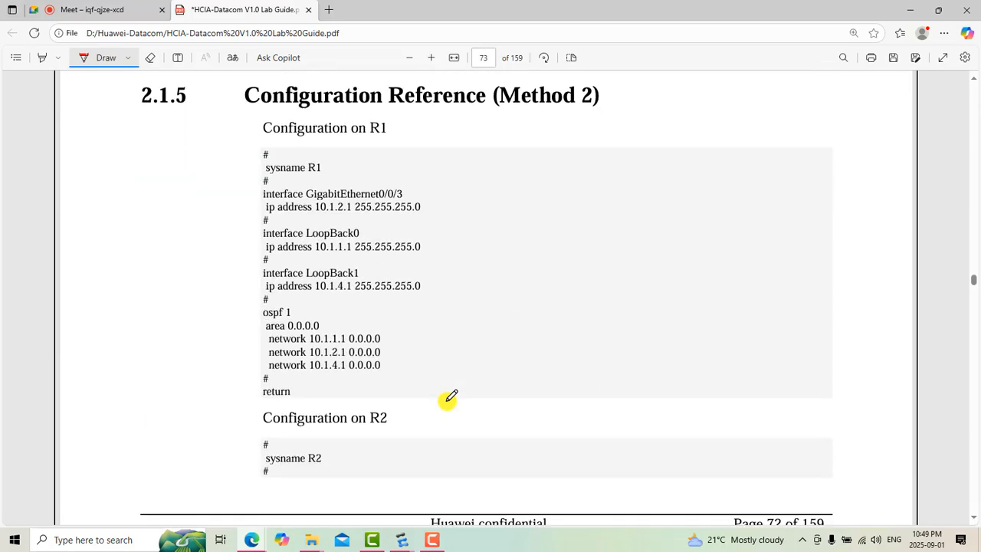
pyautogui.scroll(5, 447, 398)
pyautogui.scroll(20, 449, 398)
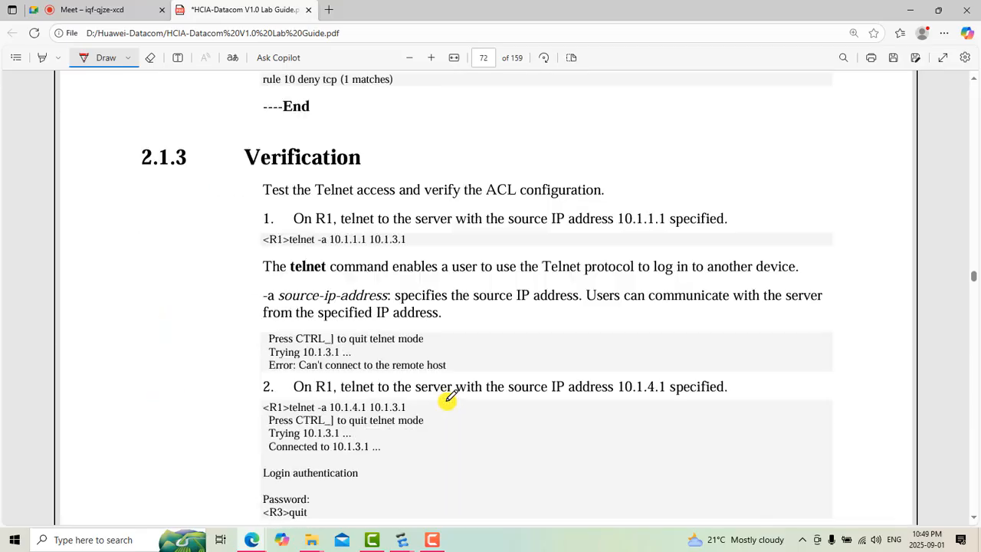
pyautogui.scroll(2, 449, 397)
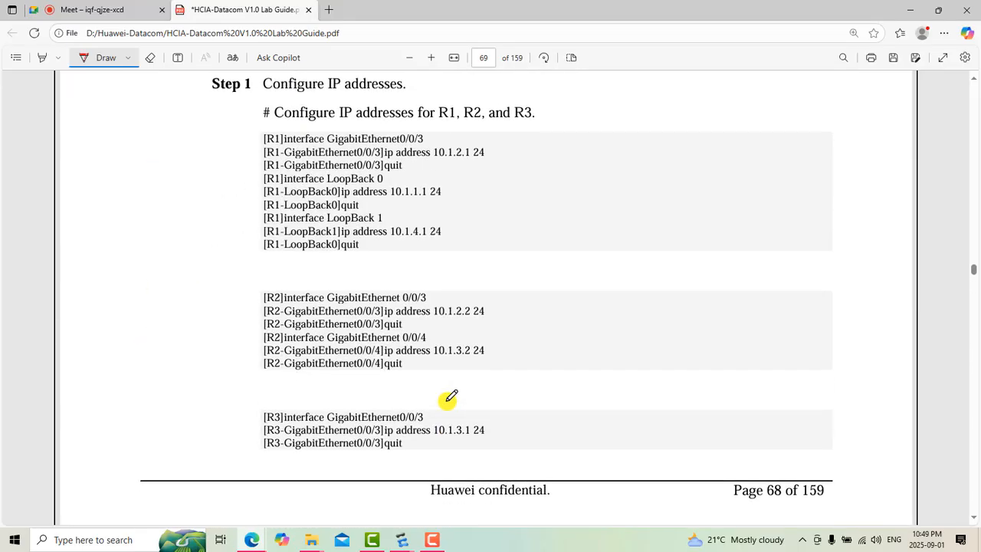
pyautogui.scroll(-6, 449, 396)
pyautogui.scroll(-6, 449, 397)
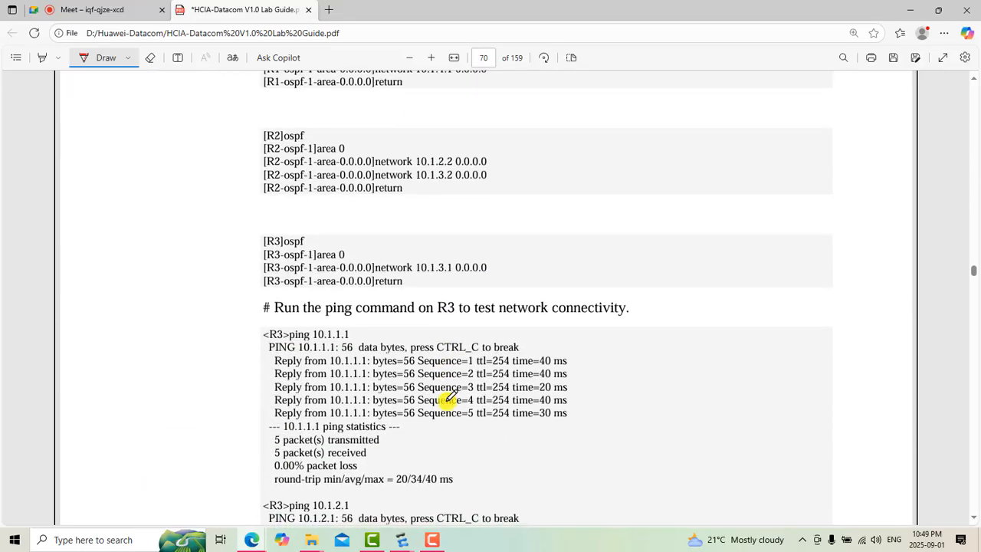
pyautogui.scroll(-6, 449, 397)
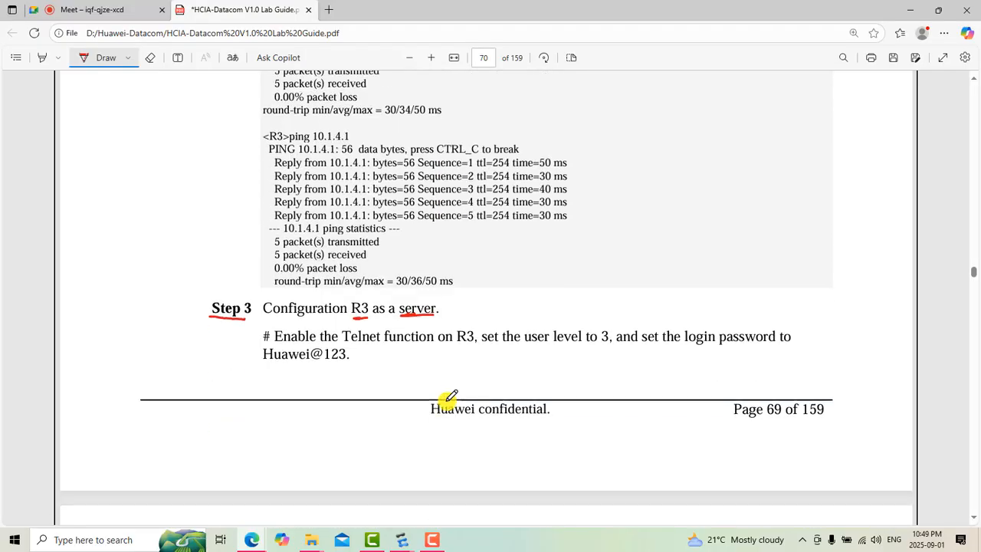
pyautogui.scroll(3, 451, 397)
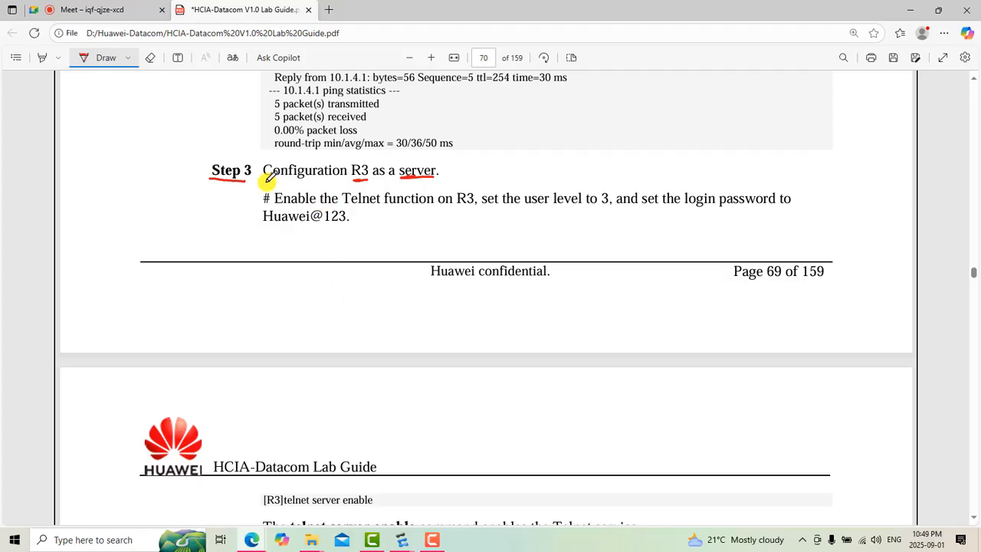
# Step: Underline in red Step 3's phrases "Configuration R3", "Telnet function on R3", "user level to 3", "set the login password" and the password value
pyautogui.moveTo(265, 181); pyautogui.dragTo(368, 184)
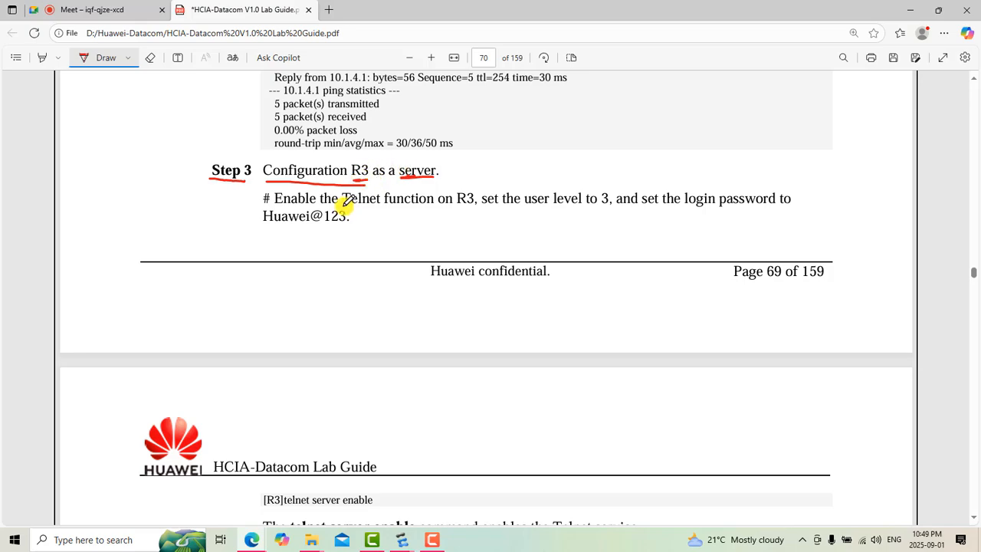
pyautogui.moveTo(341, 205); pyautogui.dragTo(475, 206)
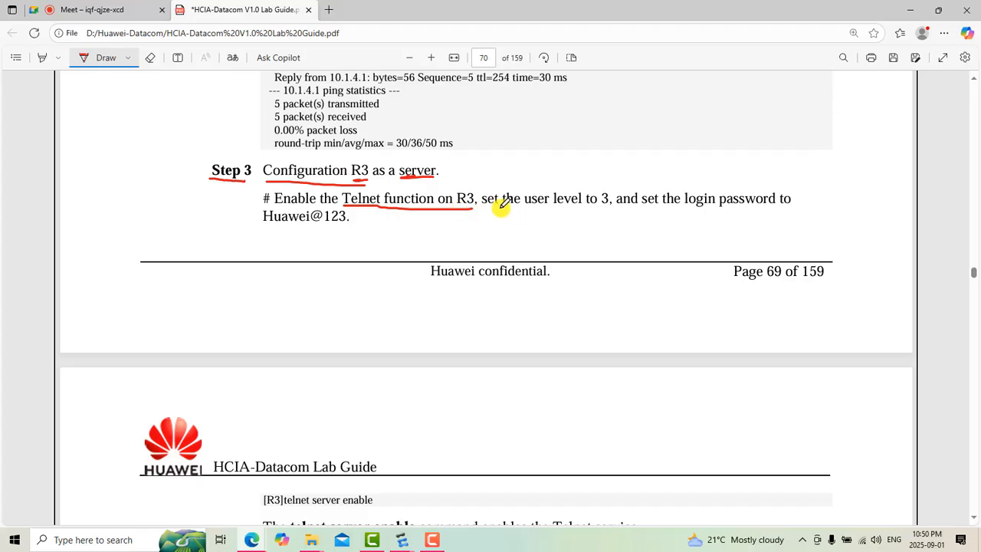
pyautogui.moveTo(529, 207); pyautogui.dragTo(613, 208)
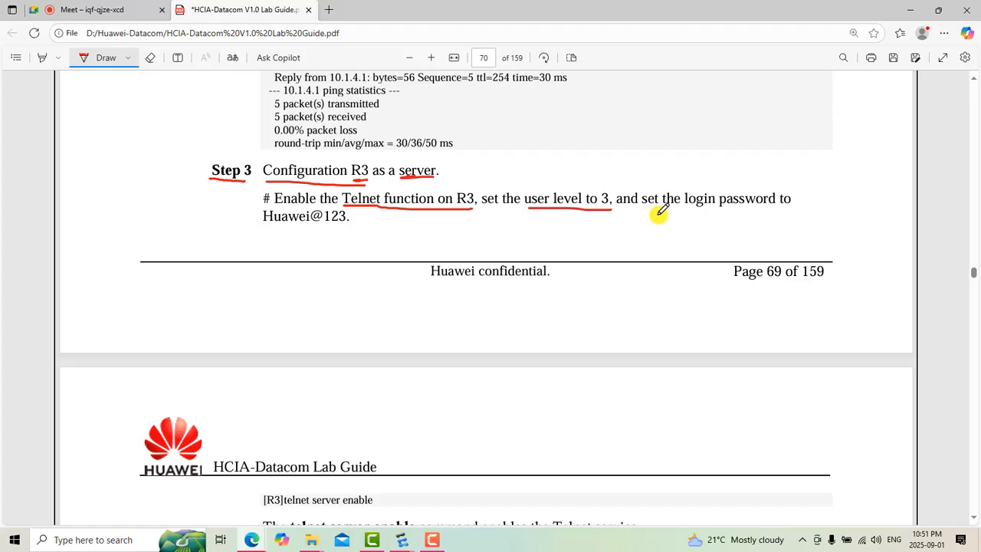
pyautogui.moveTo(646, 204); pyautogui.dragTo(776, 201)
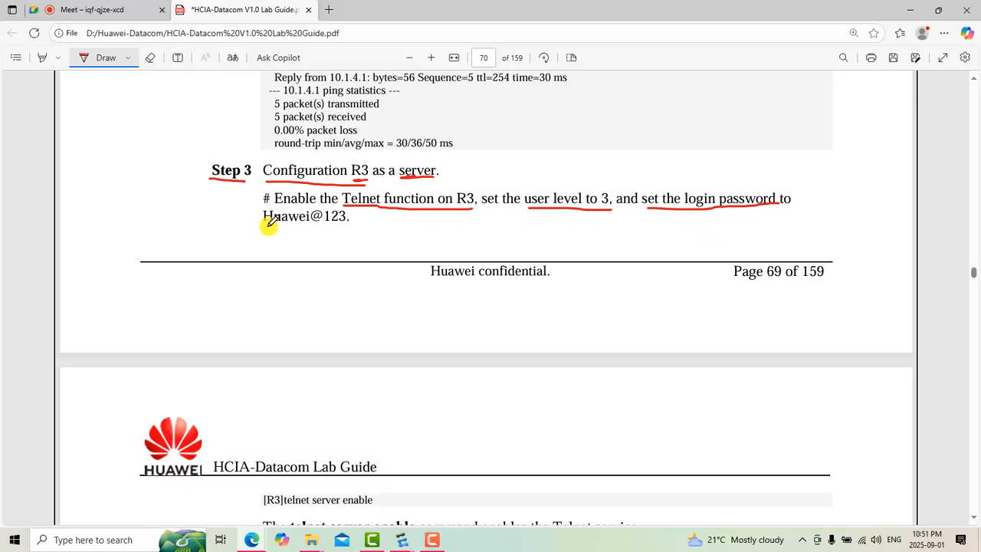
pyautogui.moveTo(265, 227); pyautogui.dragTo(347, 227)
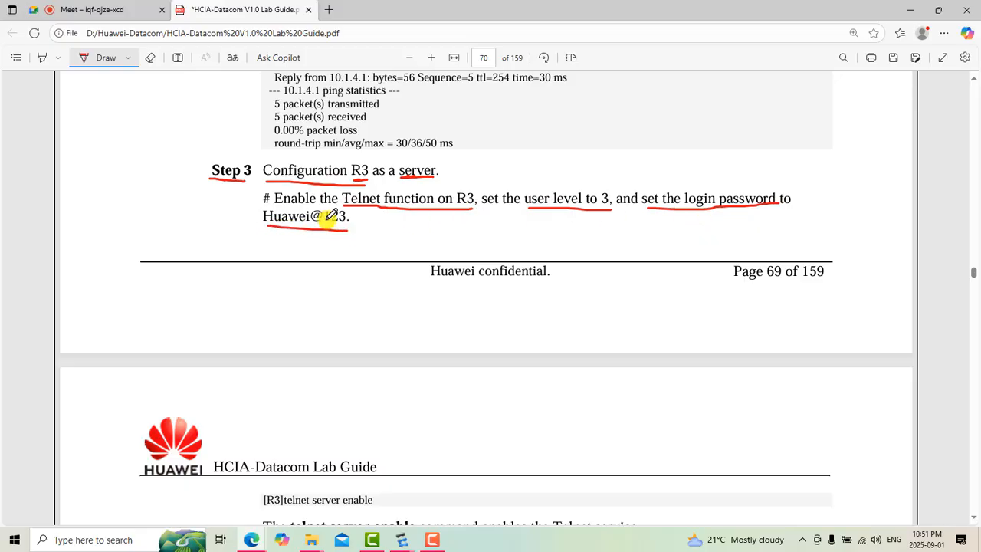
# Step: Underline the R3 commands "telnet server enable" and "user-interface vty 0 4", and box the [R3] prompt of the second one
pyautogui.scroll(-3, 420, 273)
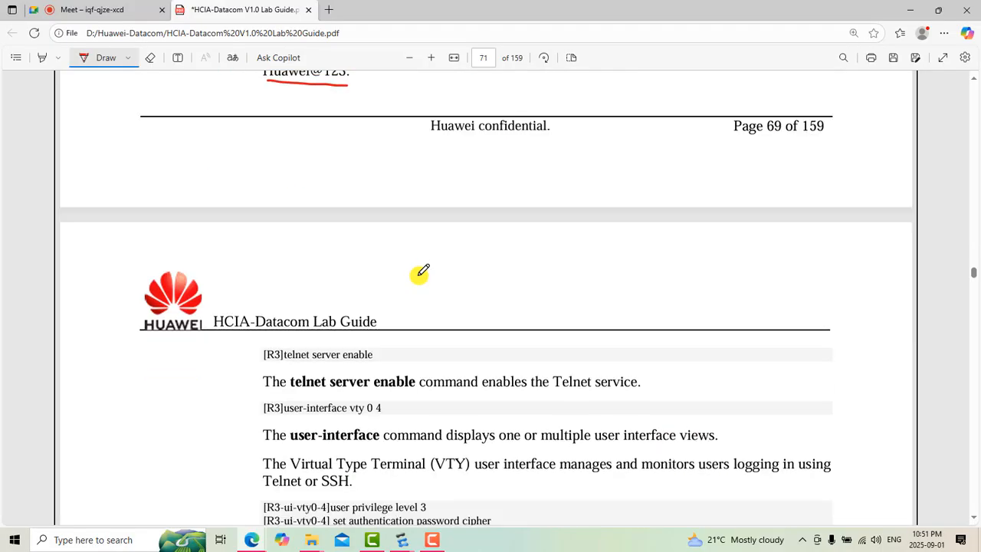
pyautogui.scroll(-2, 420, 273)
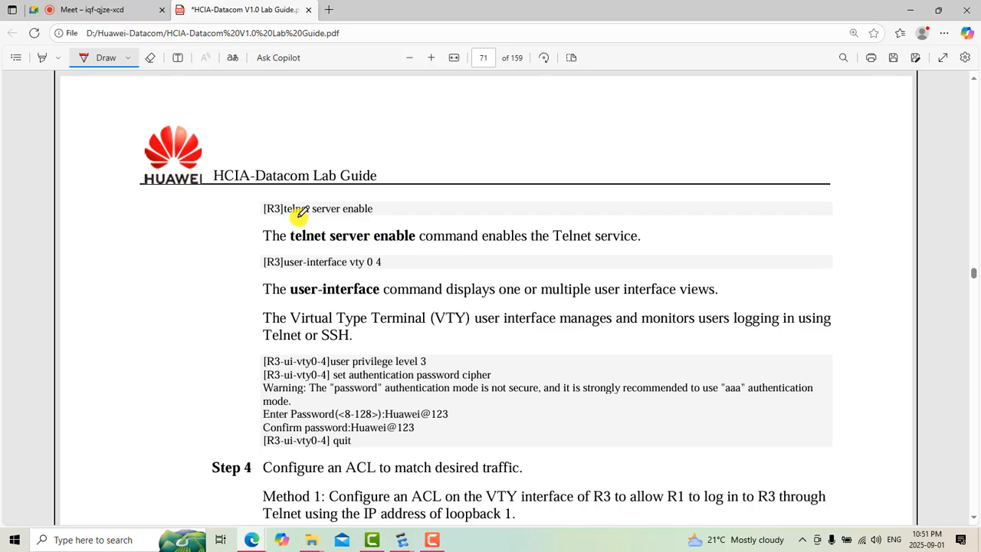
pyautogui.scroll(-1, 417, 234)
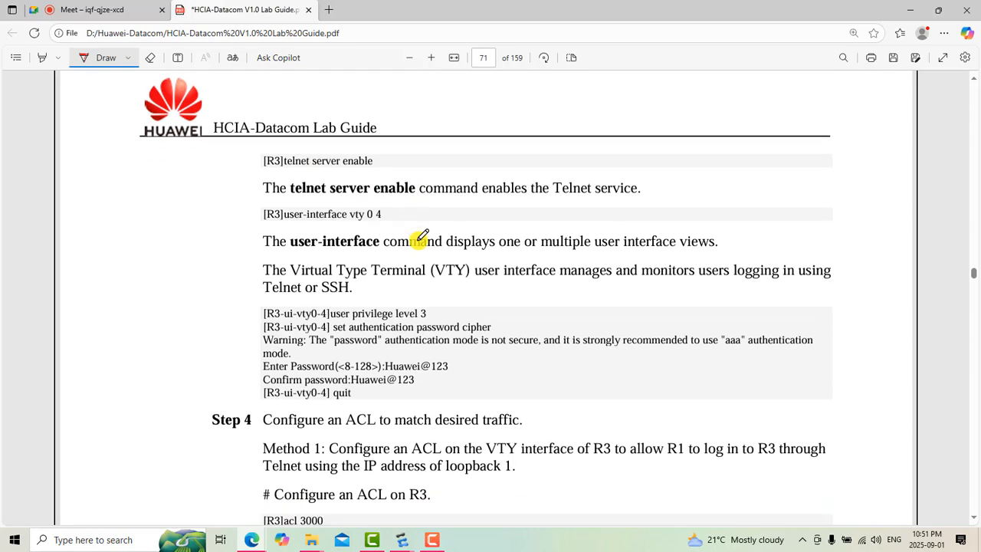
pyautogui.moveTo(288, 172); pyautogui.dragTo(373, 169)
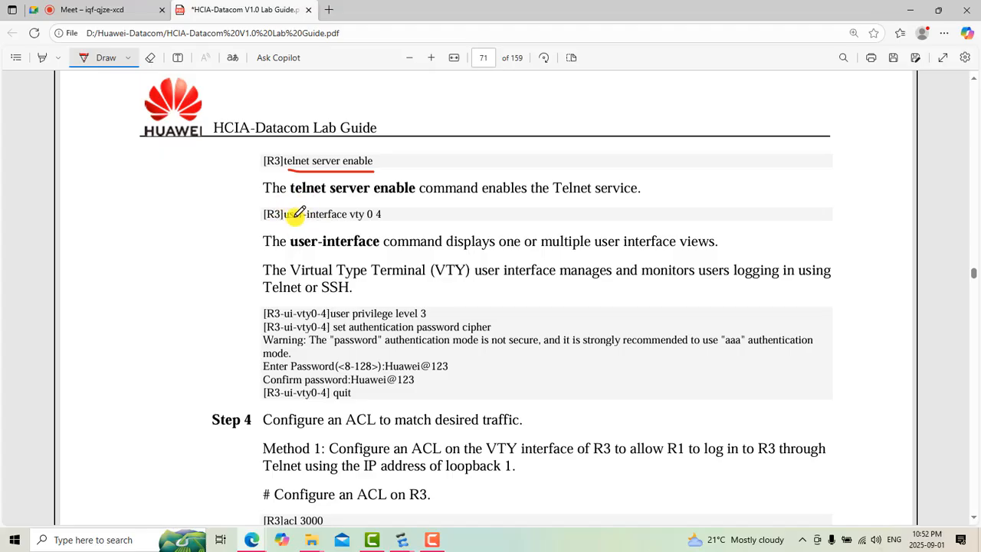
pyautogui.moveTo(285, 223); pyautogui.dragTo(381, 223)
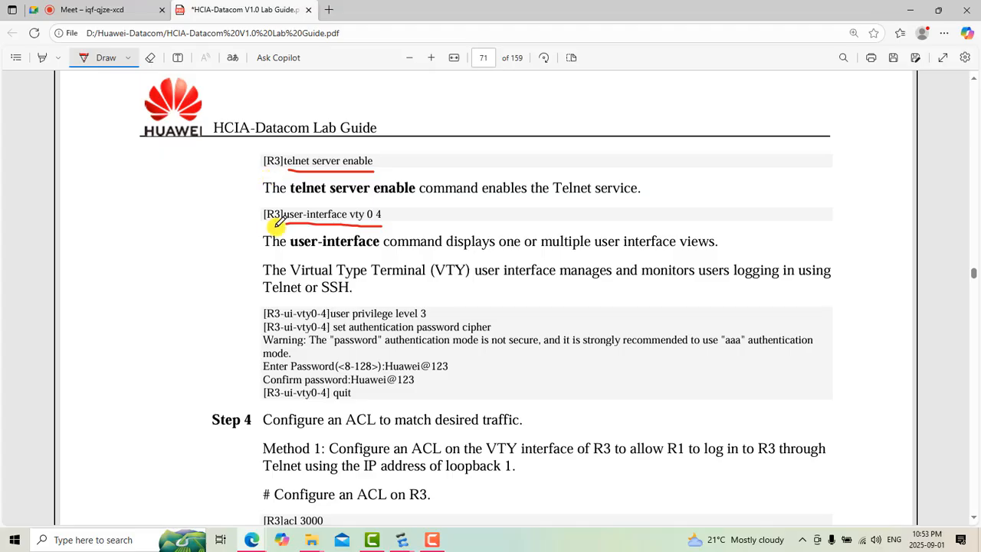
pyautogui.moveTo(265, 223)
pyautogui.mouseDown()
pyautogui.moveTo(283, 223)
pyautogui.moveTo(279, 202)
pyautogui.moveTo(259, 222)
pyautogui.moveTo(282, 226)
pyautogui.mouseUp()
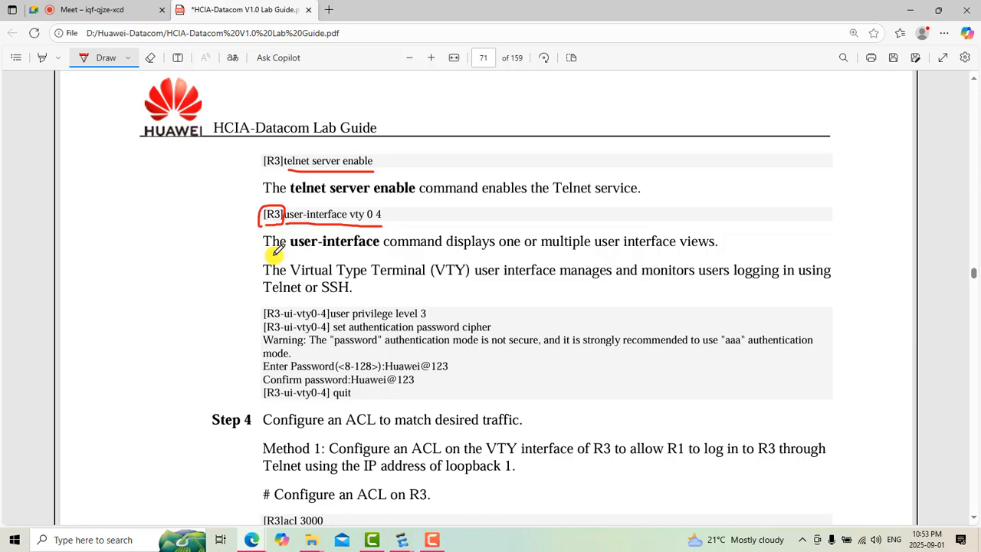
# Step: Underline the key words explaining the user-interface command: "user-interface", "displays one", "multiple user interface views", "users logging in", "Telnet" and "SSH"
pyautogui.moveTo(271, 259); pyautogui.dragTo(345, 259)
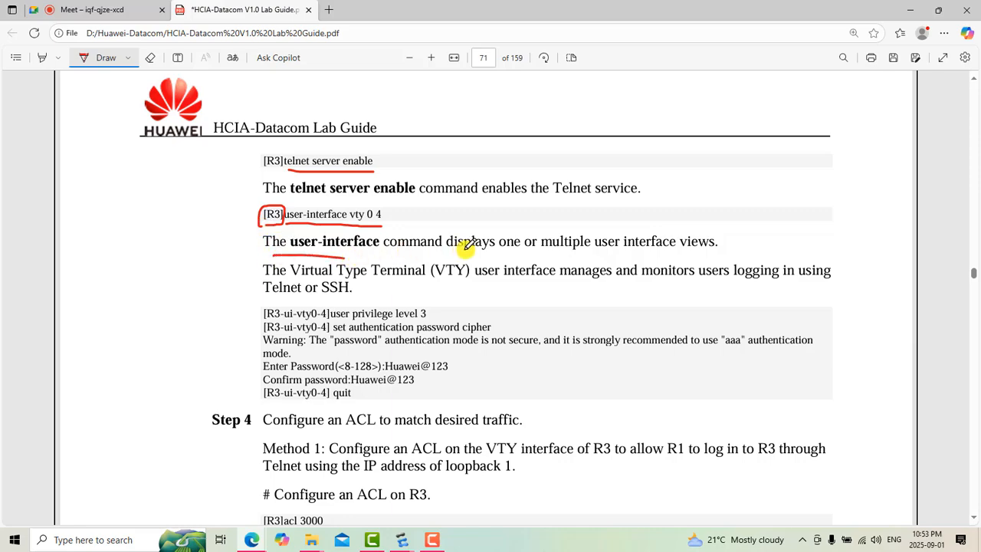
pyautogui.moveTo(462, 248); pyautogui.dragTo(717, 248)
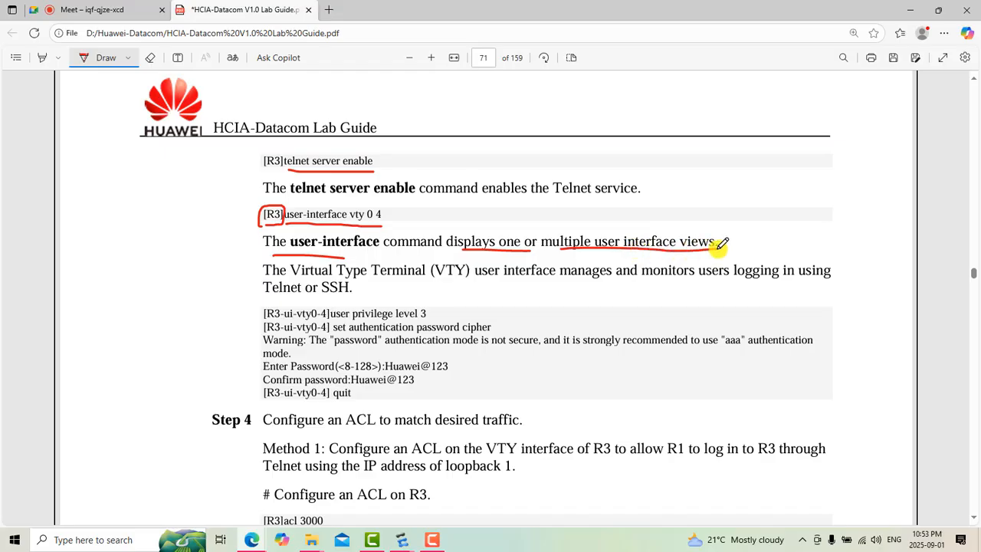
pyautogui.scroll(-1, 721, 243)
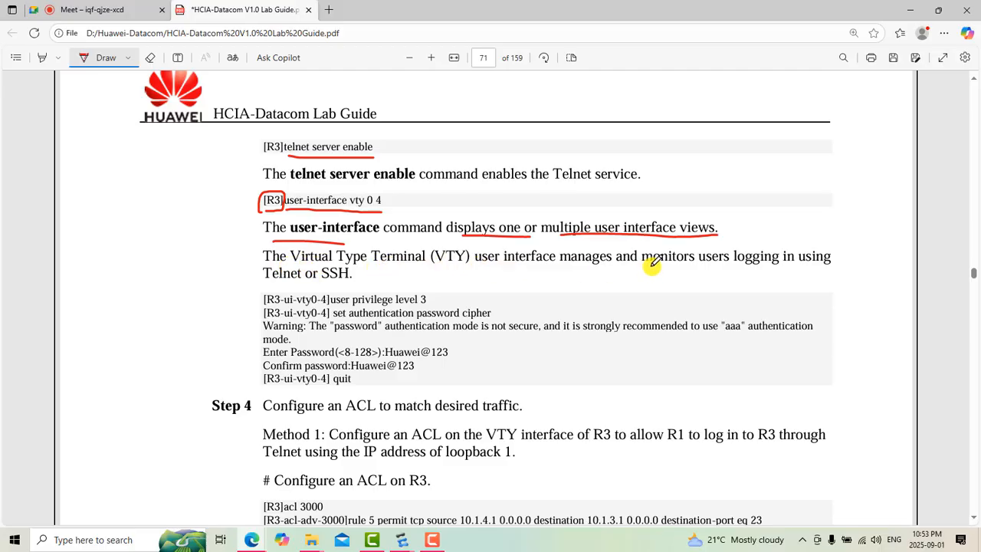
pyautogui.moveTo(681, 265); pyautogui.dragTo(806, 266)
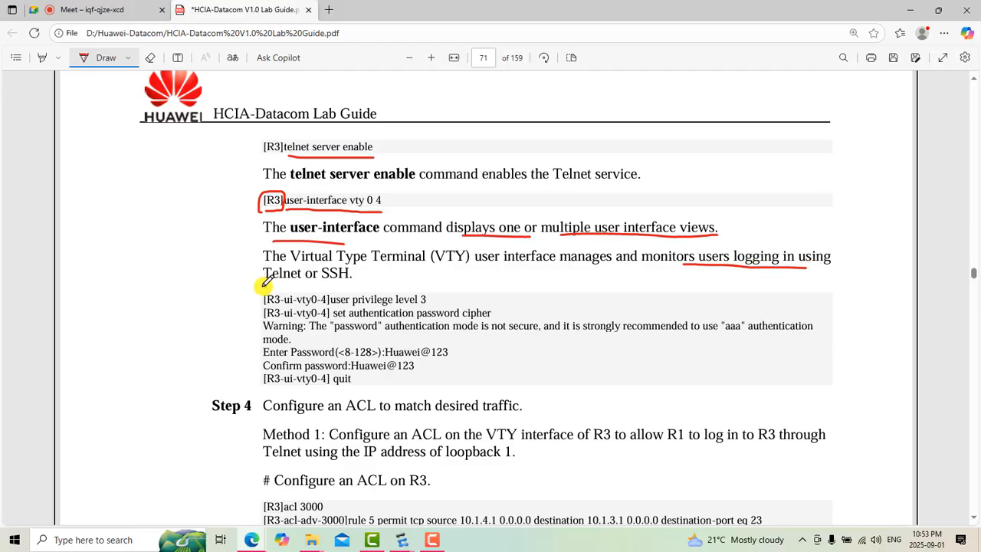
pyautogui.moveTo(262, 285); pyautogui.dragTo(380, 283)
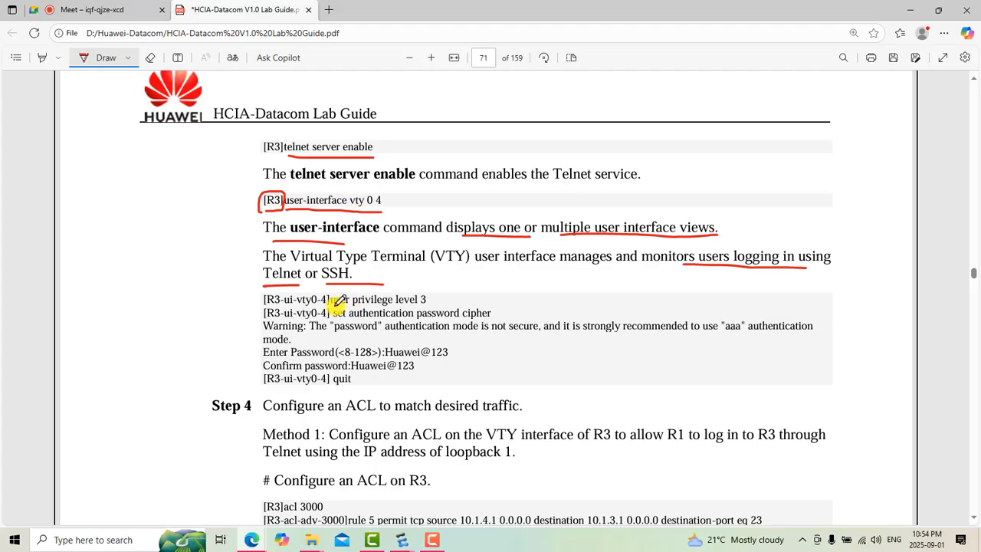
# Step: Underline "user privilege level" and "authentication" in the R3 VTY commands and add a check mark after each of the two commands
pyautogui.moveTo(331, 302); pyautogui.dragTo(414, 301)
pyautogui.moveTo(350, 314); pyautogui.dragTo(414, 314)
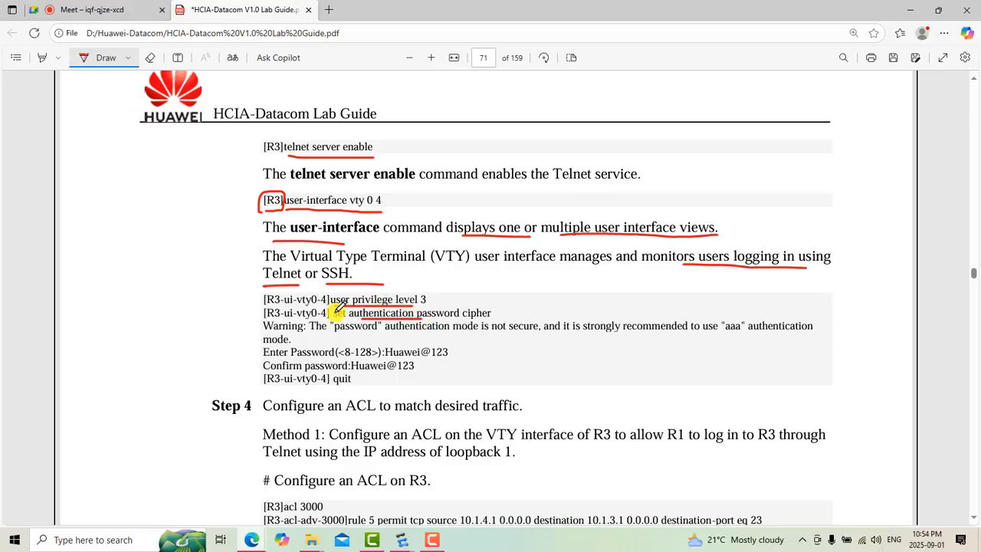
pyautogui.moveTo(331, 302); pyautogui.dragTo(438, 291)
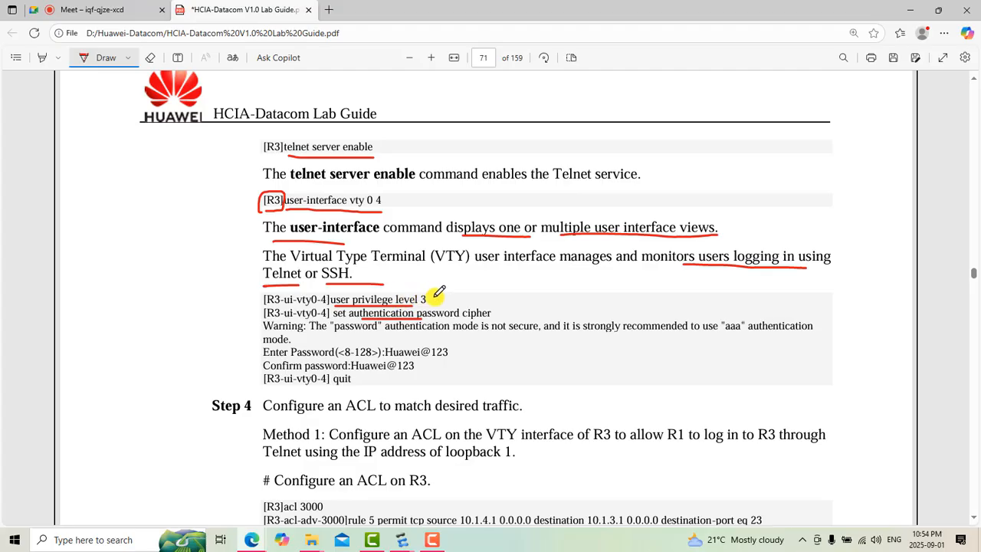
pyautogui.scroll(-3, 479, 334)
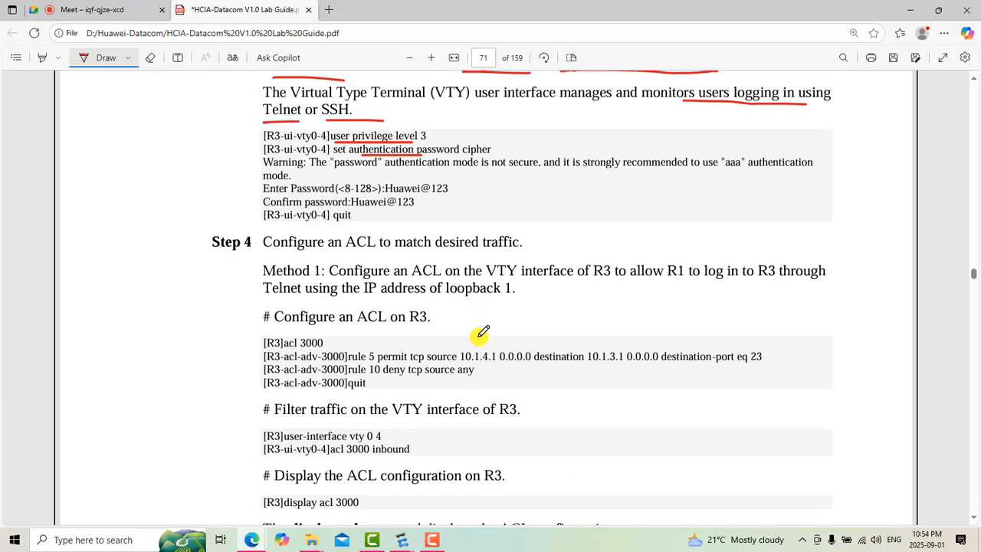
pyautogui.scroll(2, 479, 334)
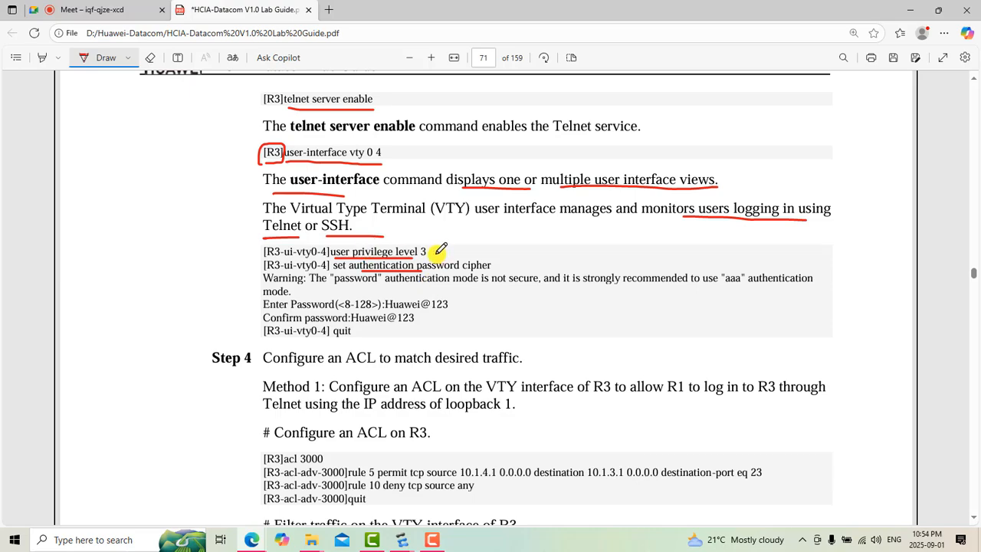
pyautogui.moveTo(435, 254)
pyautogui.mouseDown()
pyautogui.moveTo(526, 248)
pyautogui.moveTo(541, 230)
pyautogui.mouseUp()
# Step: Look over the ACL commands for R3 and underline the "Step 4" label in red
pyautogui.scroll(-1, 441, 337)
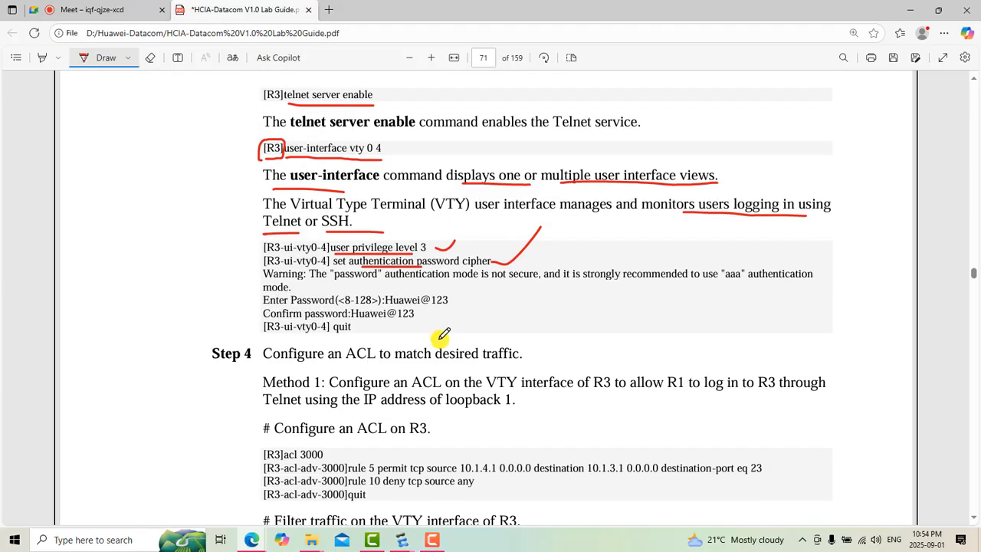
pyautogui.scroll(-3, 444, 334)
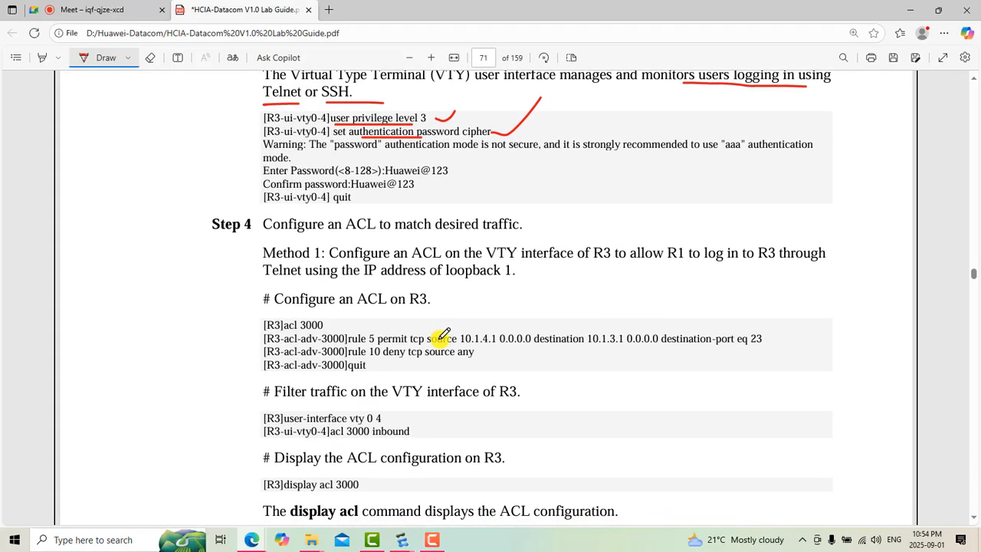
pyautogui.scroll(1, 444, 335)
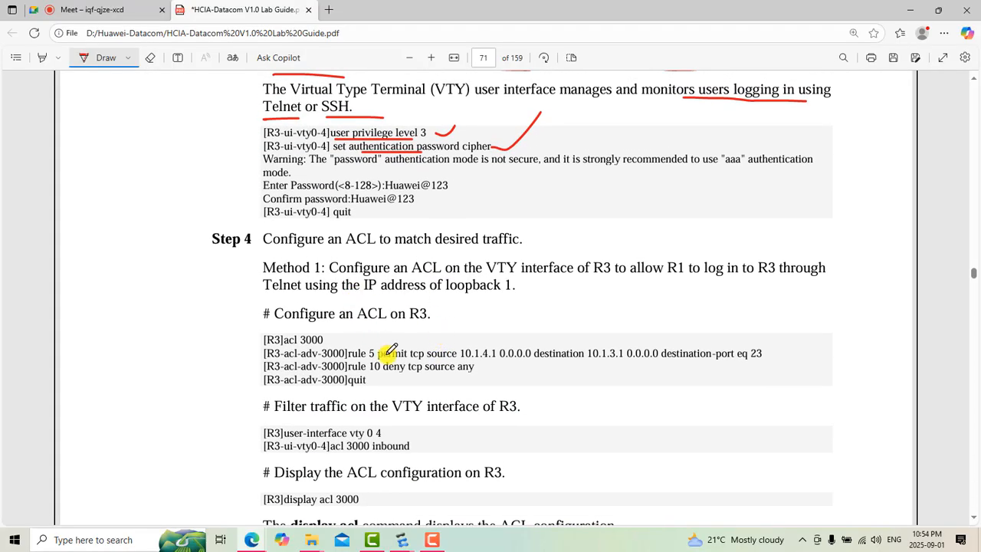
pyautogui.scroll(5, 390, 350)
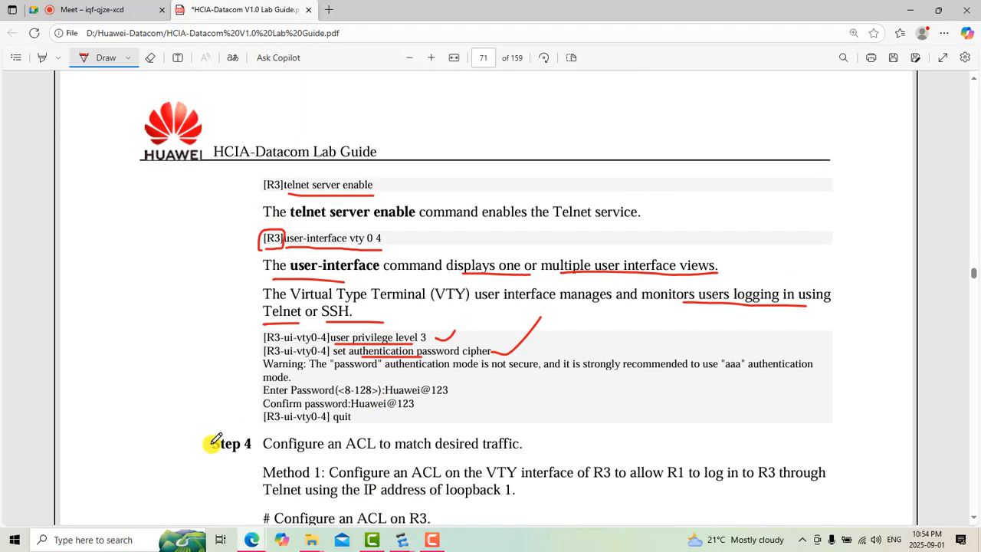
pyautogui.moveTo(205, 452); pyautogui.dragTo(262, 453)
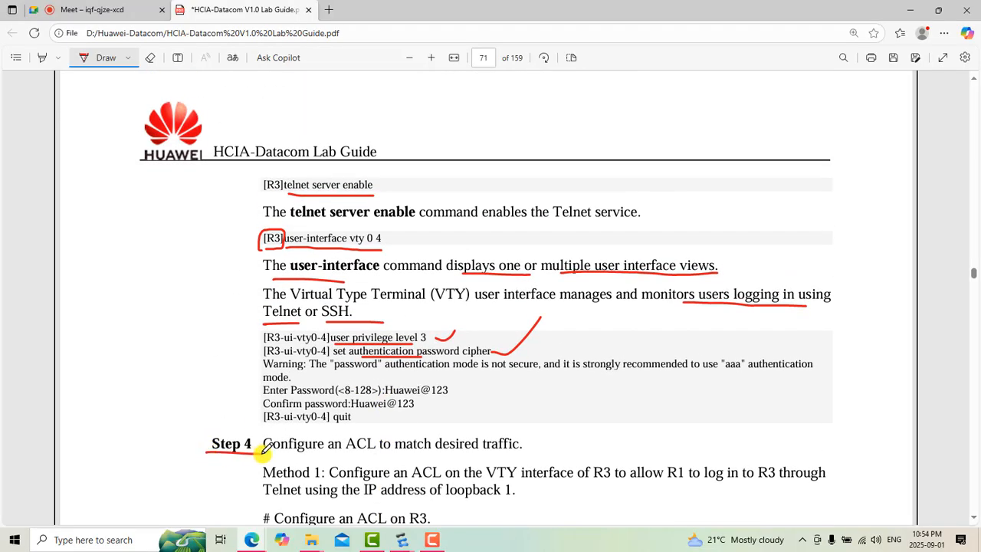
pyautogui.scroll(3, 264, 449)
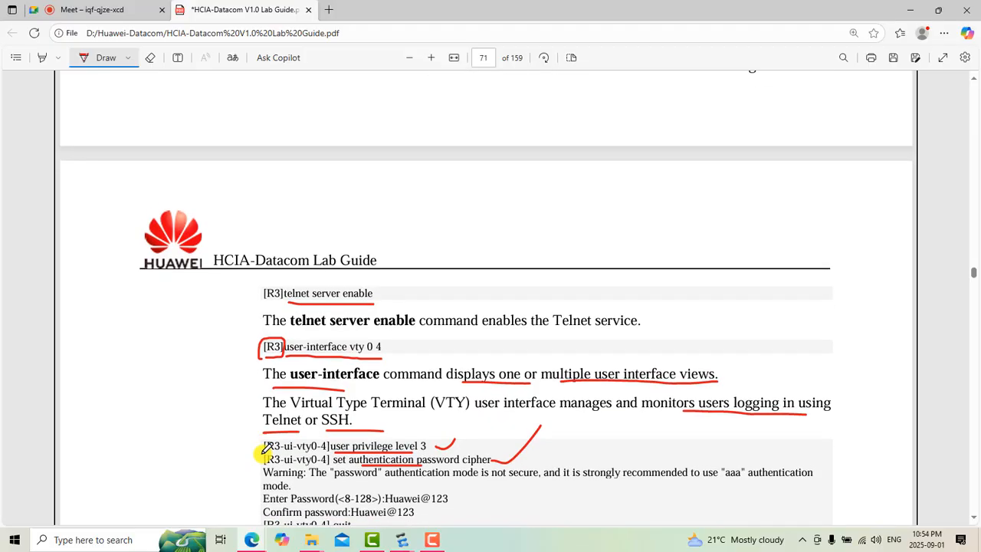
# Step: Switch to R3's console in eNSP, clear its old output and enter the system view
pyautogui.scroll(-2, 264, 452)
pyautogui.scroll(7, 261, 460)
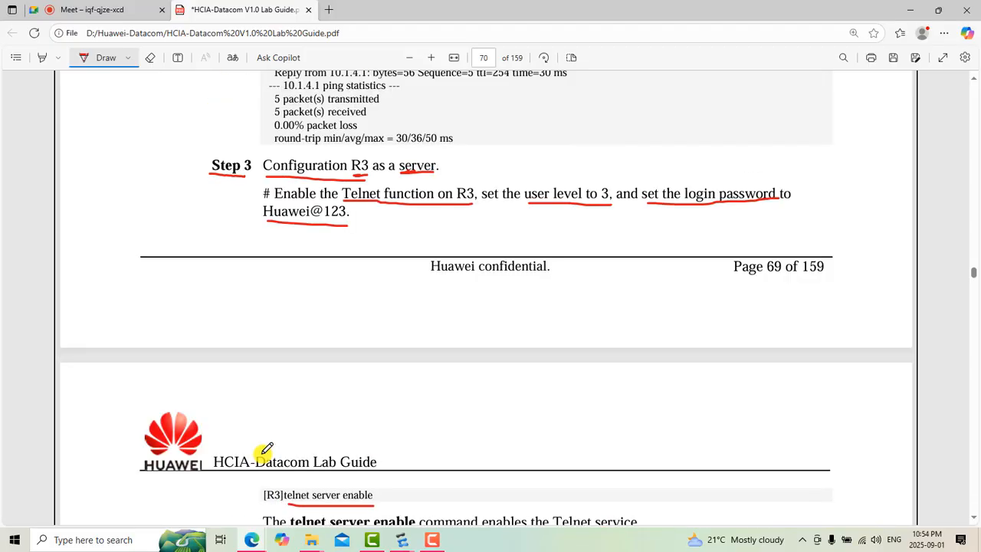
pyautogui.scroll(-3, 264, 450)
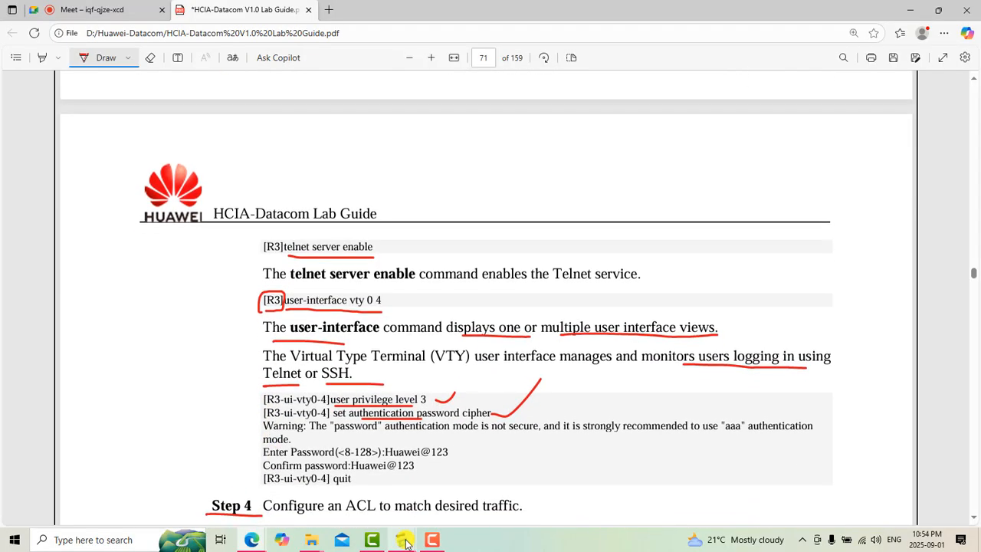
pyautogui.moveTo(403, 542)
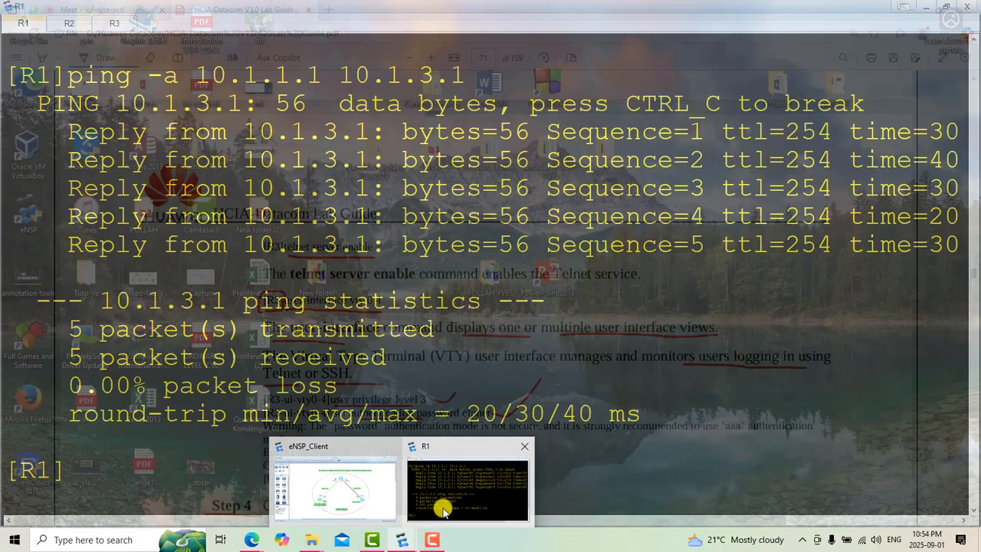
pyautogui.click(442, 509)
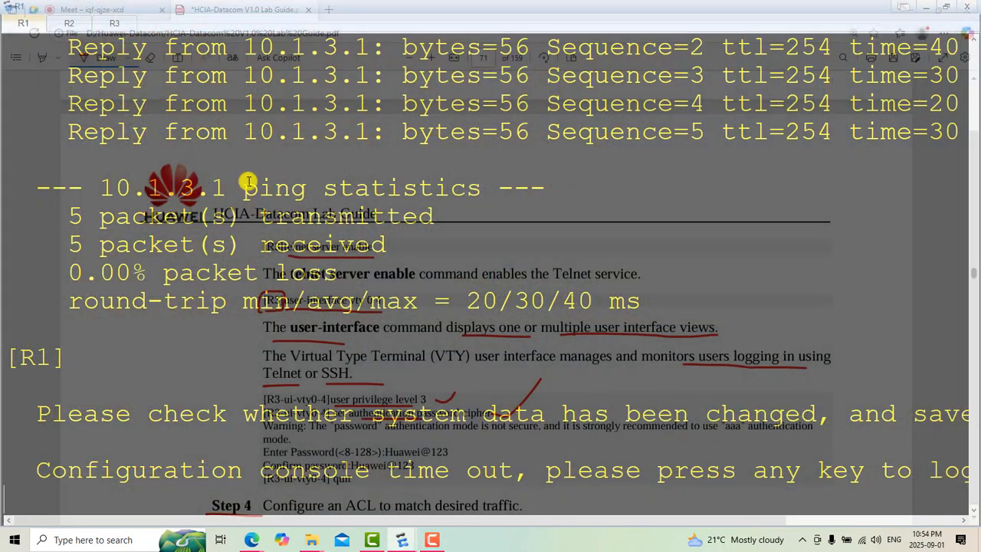
pyautogui.click(120, 23)
pyautogui.rightClick(400, 190)
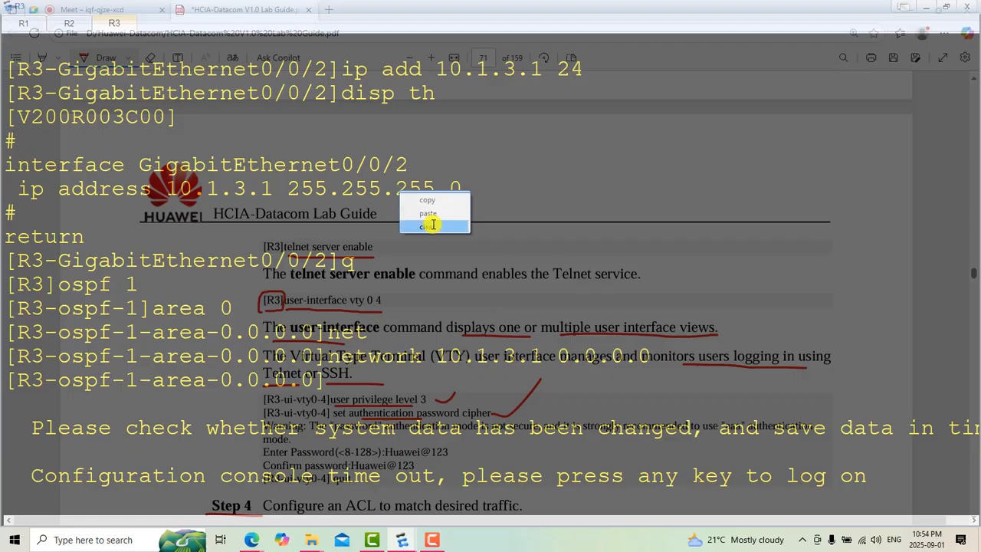
pyautogui.click(432, 223)
pyautogui.write('sys')
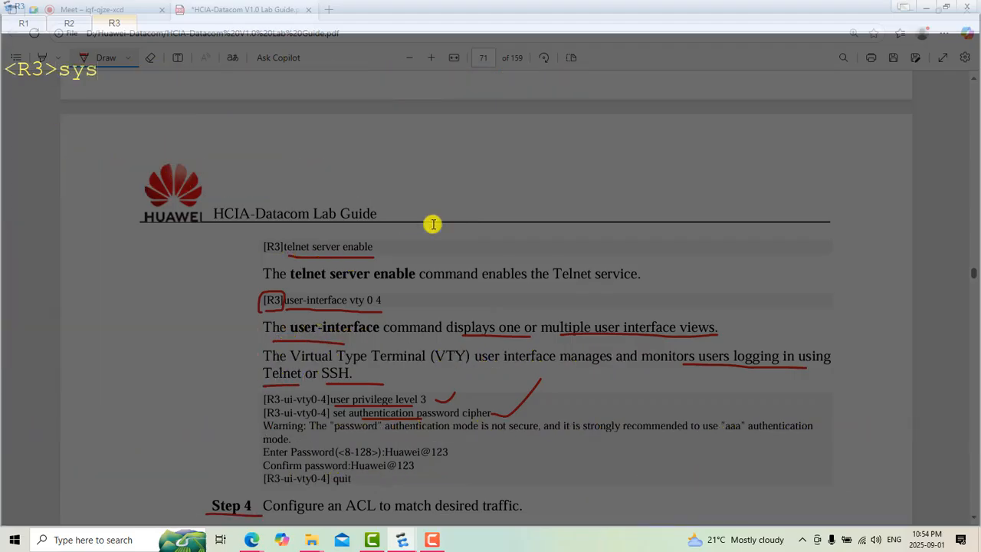
pyautogui.press('Return')
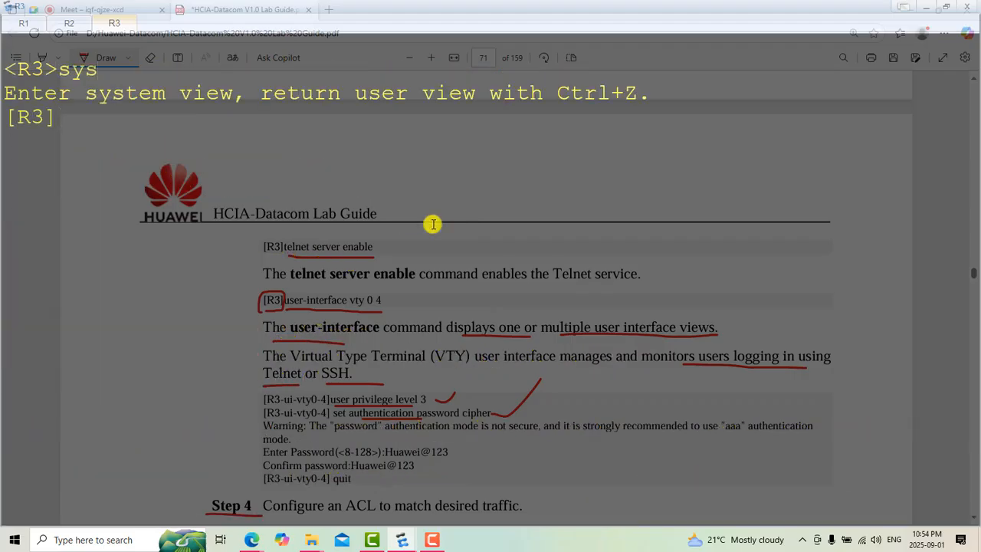
# Step: Enable the Telnet service on R3 with the "telnet server enable" command
pyautogui.write('te')
pyautogui.press('Tab')
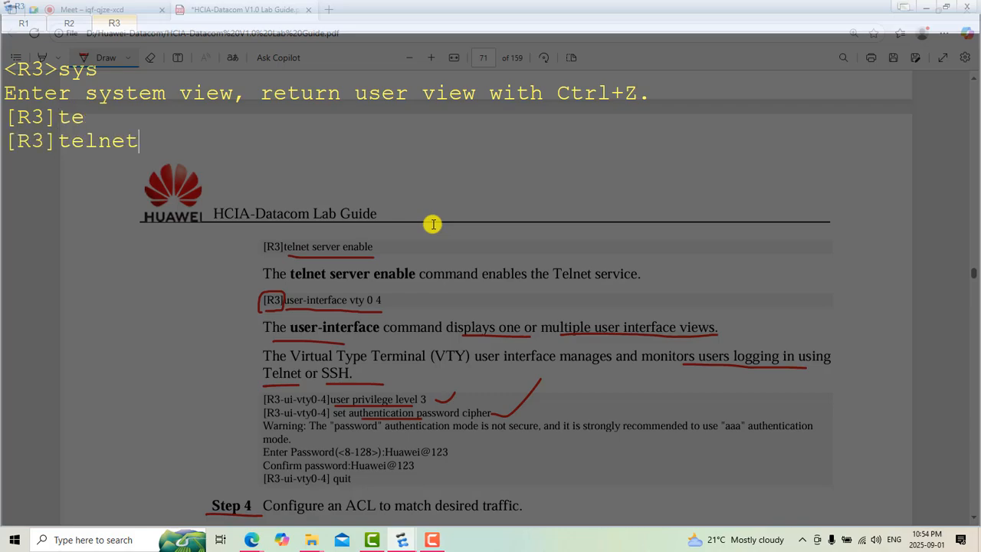
pyautogui.write('e')
pyautogui.press('BackSpace')
pyautogui.write('se')
pyautogui.press('Tab')
pyautogui.write('en')
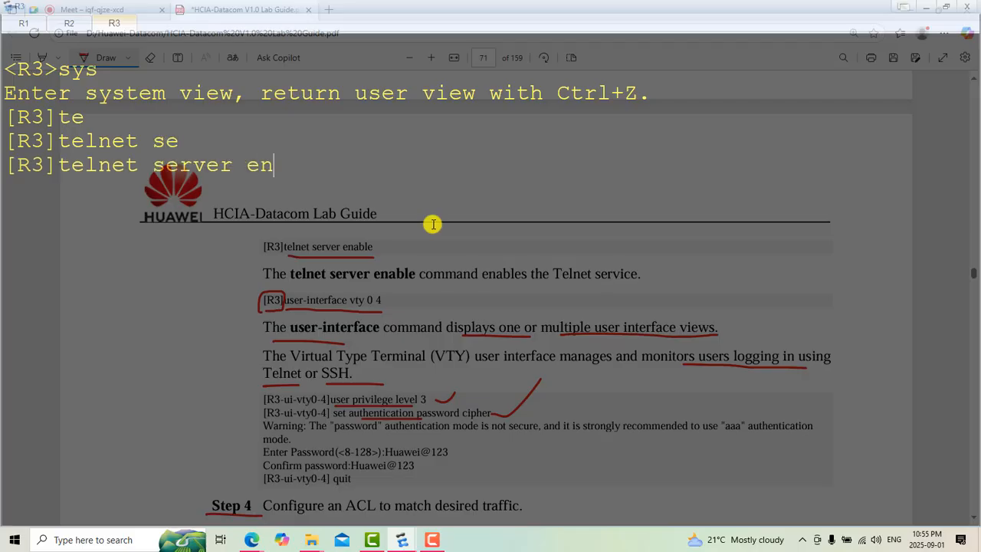
pyautogui.press('Tab')
pyautogui.press('Return')
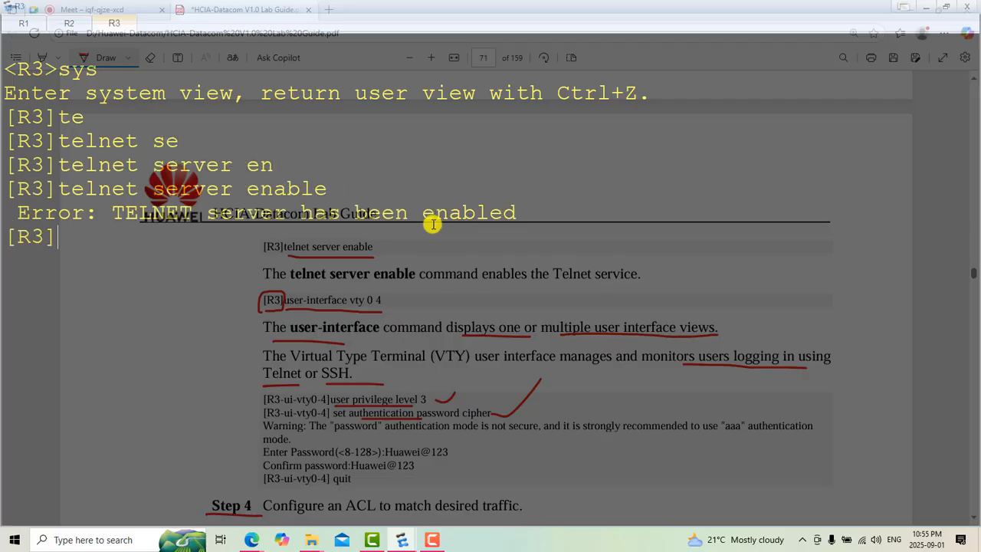
# Step: Clear the R3 console and enter the VTY view with "user-interface vty 0 4"
pyautogui.rightClick(432, 279)
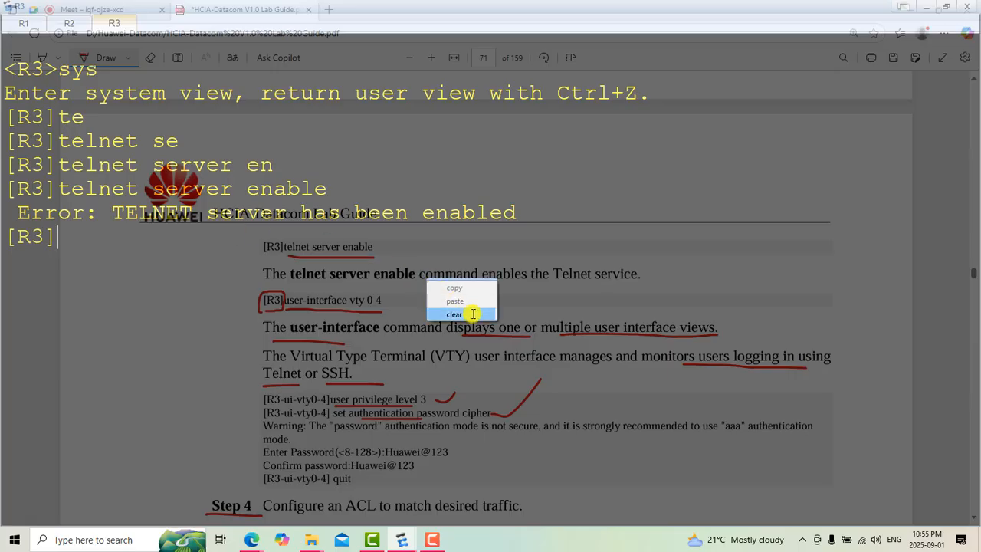
pyautogui.click(458, 316)
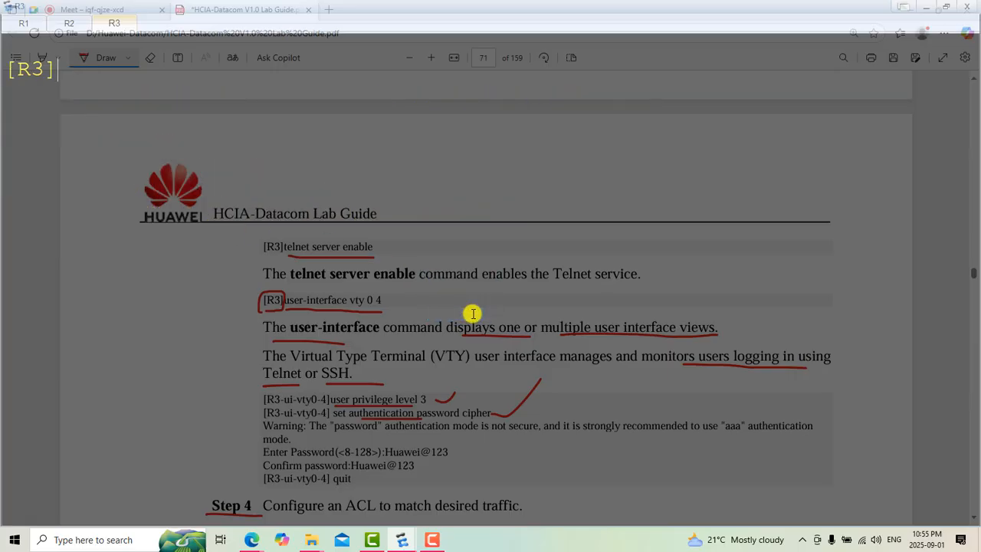
pyautogui.write('use')
pyautogui.press('Tab')
pyautogui.press('BackSpace')
pyautogui.press('BackSpace')
pyautogui.press('BackSpace')
pyautogui.press('BackSpace')
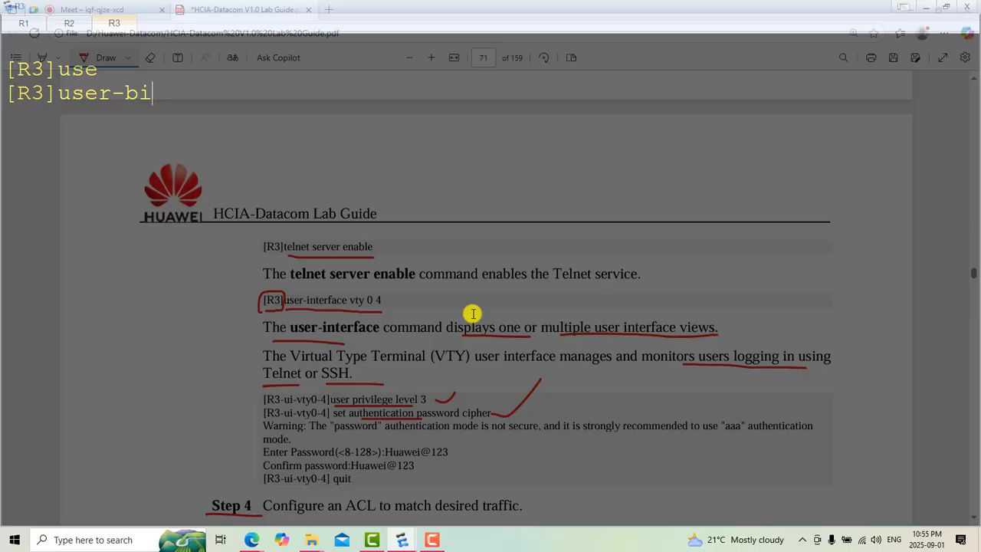
pyautogui.write('i')
pyautogui.press('Tab')
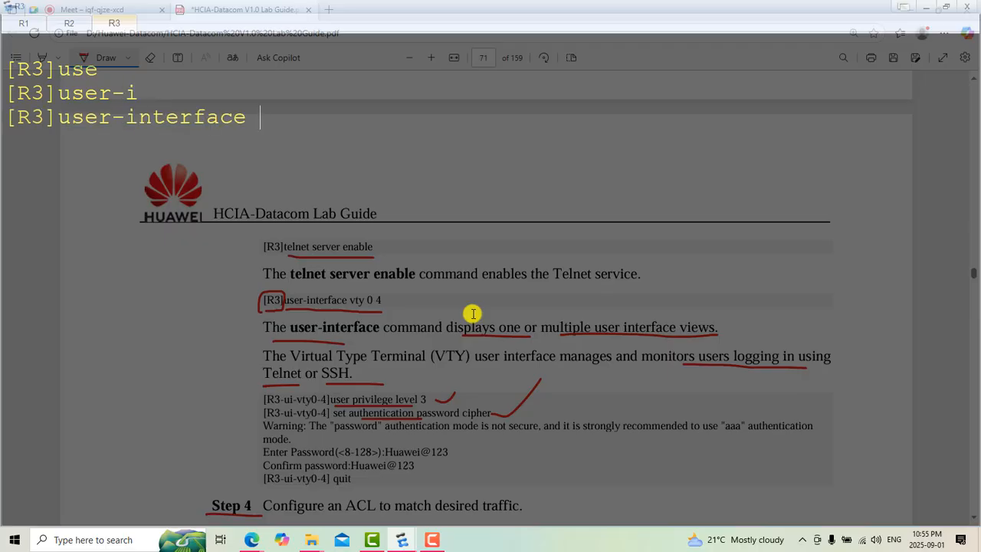
pyautogui.write('vt')
pyautogui.press('Tab')
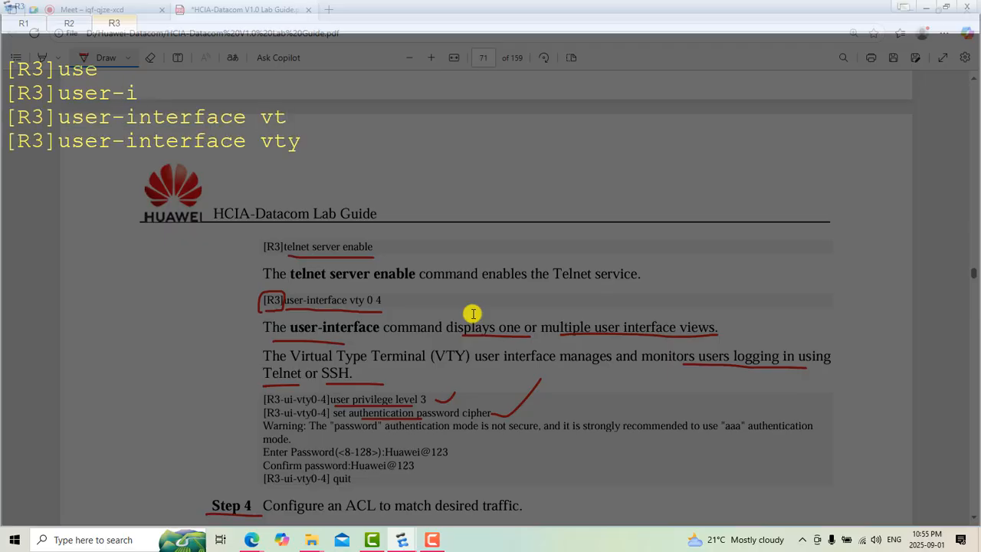
pyautogui.write('0 4')
pyautogui.press('Return')
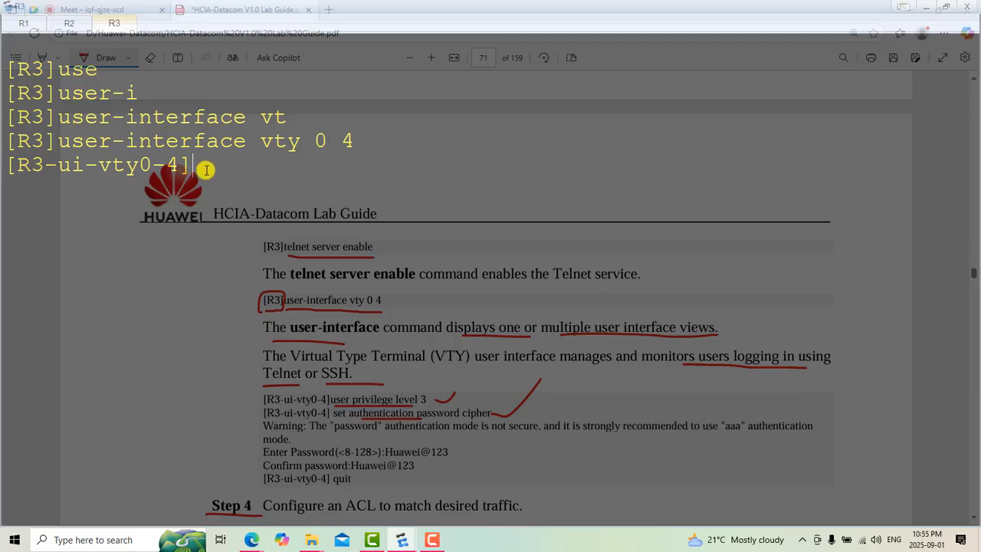
# Step: Set the user privilege level to 3 for R3's VTY 0-4 lines
pyautogui.write('user')
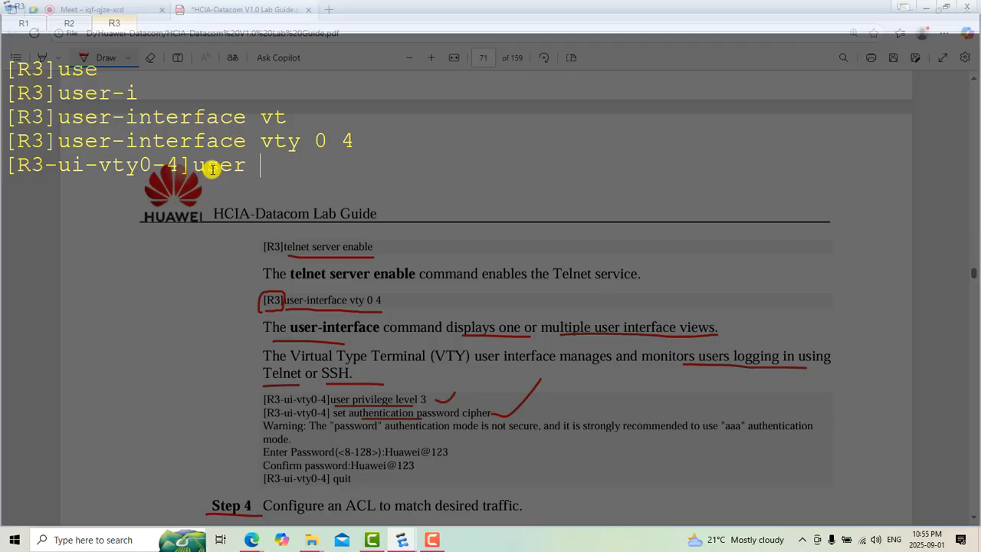
pyautogui.write(' pr')
pyautogui.press('Tab')
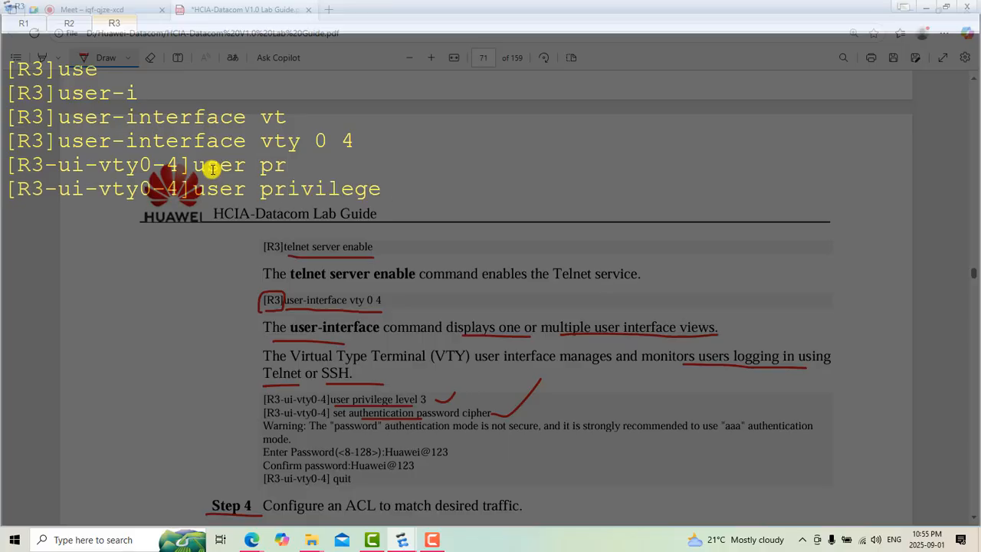
pyautogui.write('le')
pyautogui.press('Tab')
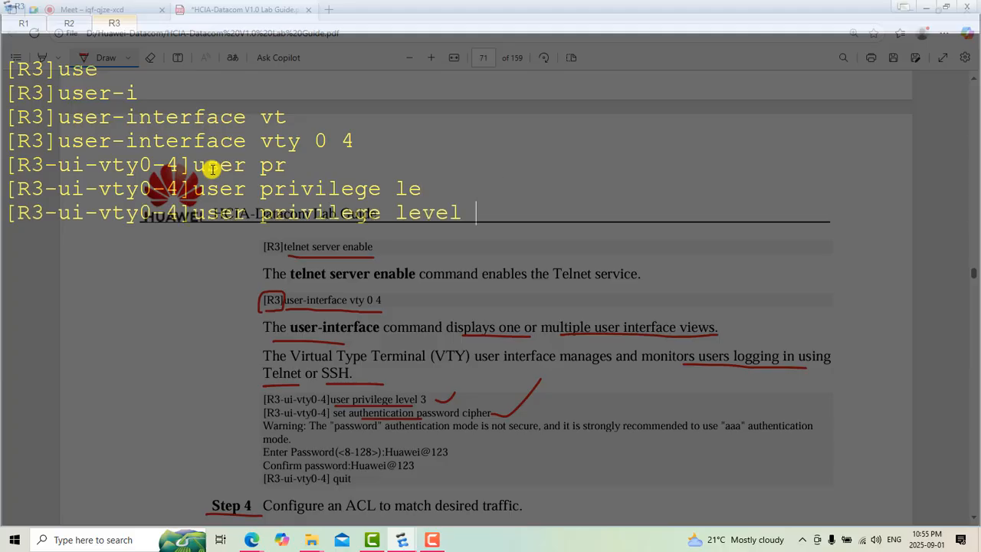
pyautogui.write('3')
pyautogui.press('Return')
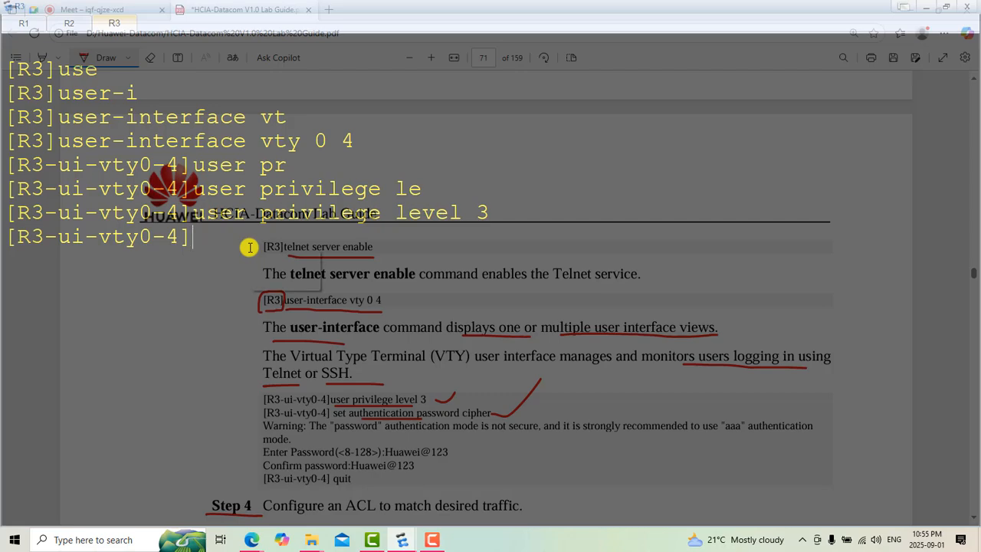
# Step: Clear the console and try "set authentication password cipher" on the VTY lines without supplying a password
pyautogui.rightClick(249, 247)
pyautogui.click(282, 282)
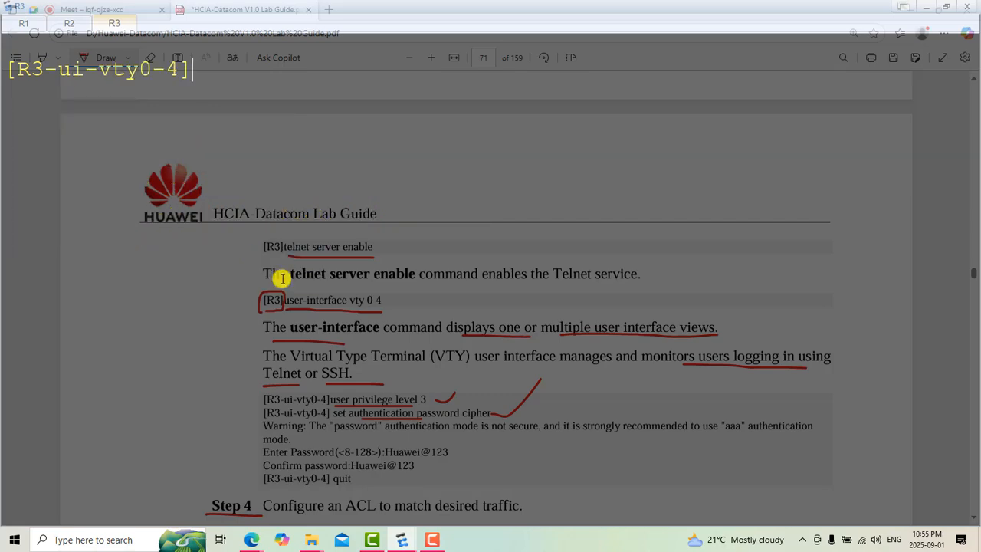
pyautogui.write('set au')
pyautogui.press('Tab')
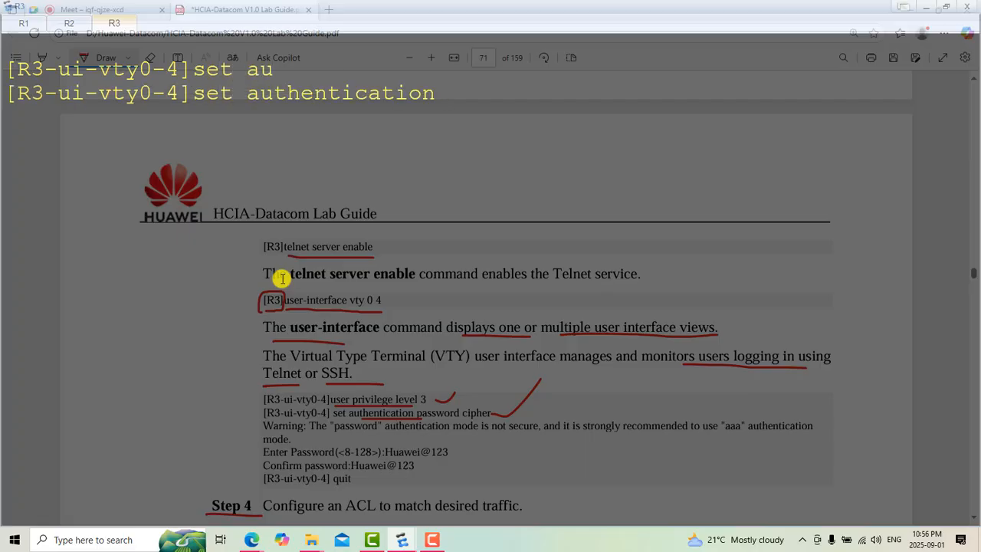
pyautogui.write('pa')
pyautogui.press('Tab')
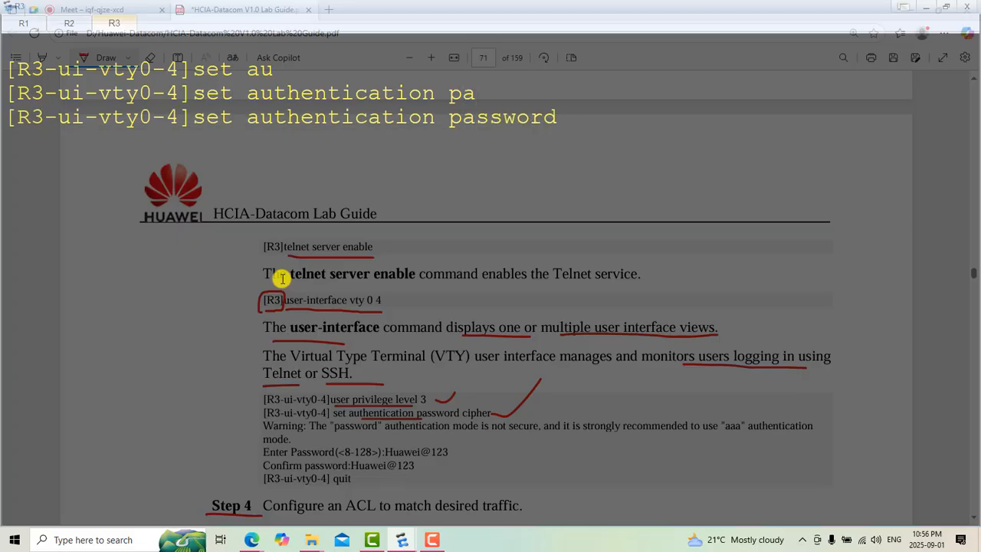
pyautogui.write('ci')
pyautogui.press('Tab')
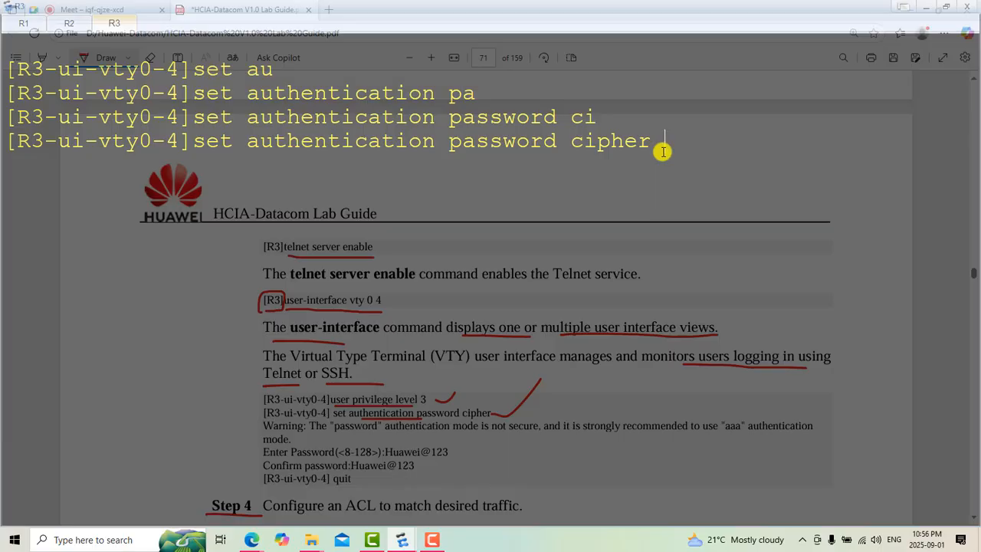
pyautogui.press('Return')
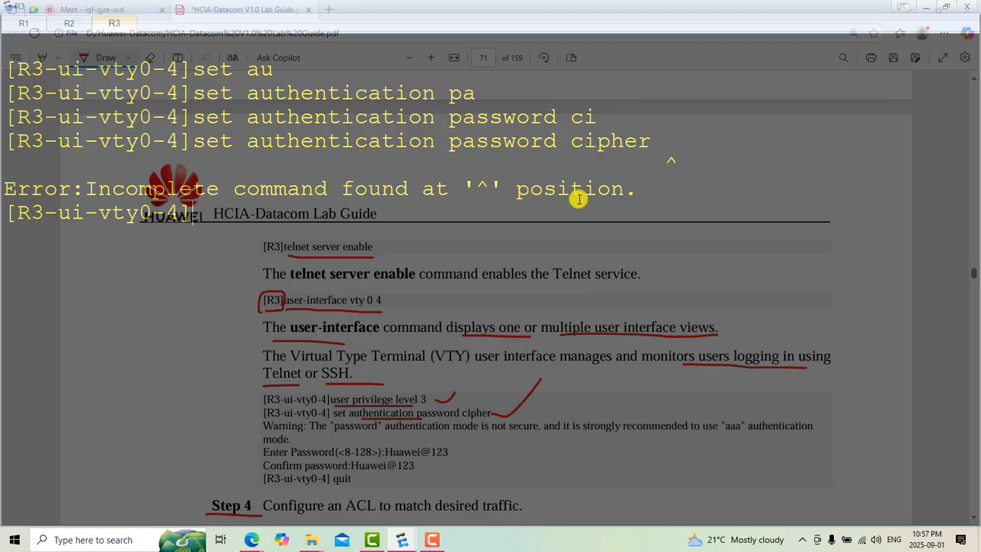
# Step: Reissue the cipher authentication command with the Telnet login password from the guide and return to R3's system view
pyautogui.press('Up')
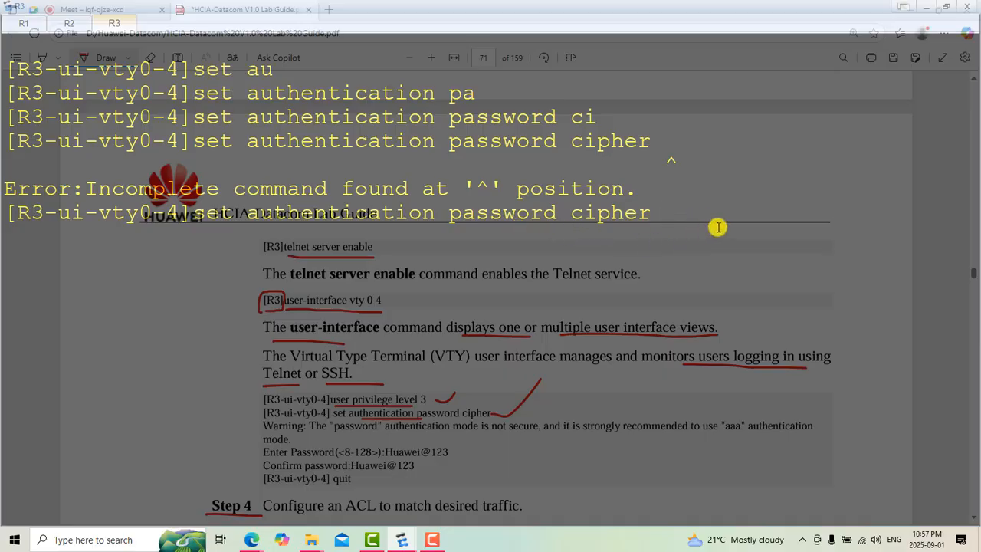
pyautogui.write('H')
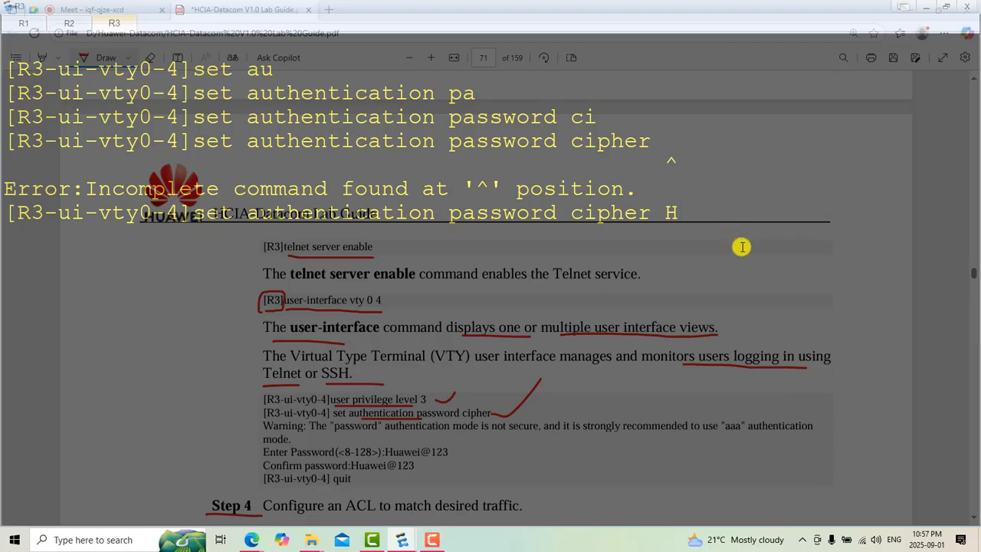
pyautogui.write('uawei')
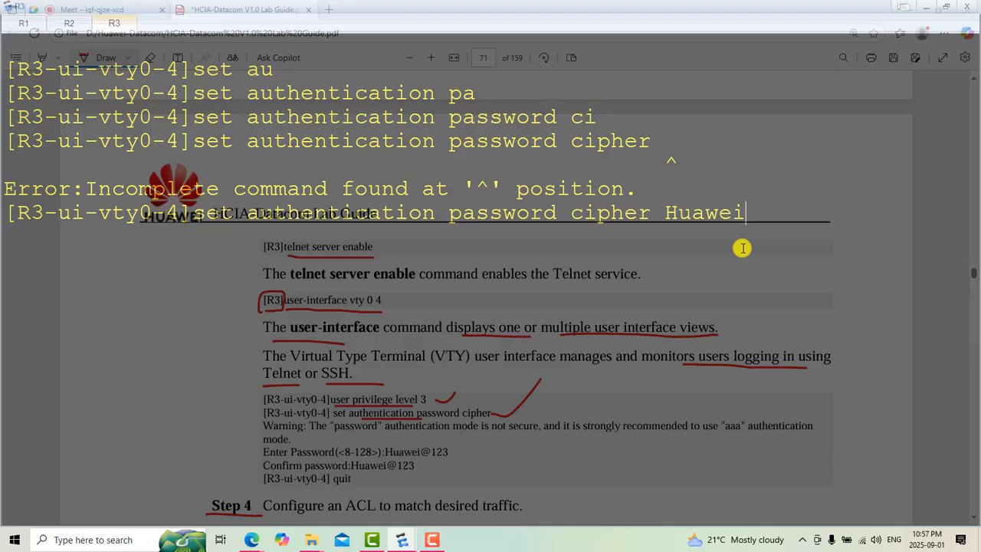
pyautogui.write('@123')
pyautogui.press('Return')
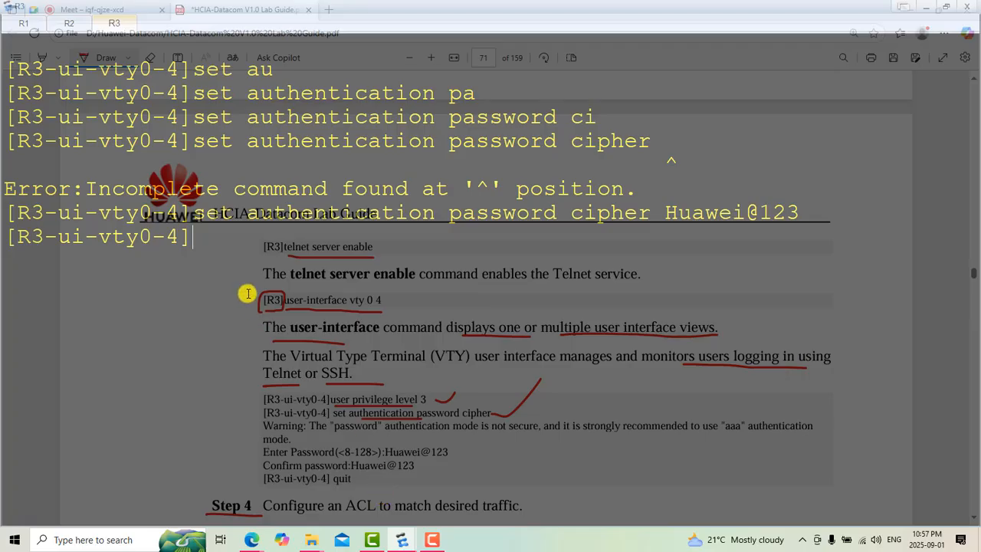
pyautogui.write('q')
pyautogui.press('Return')
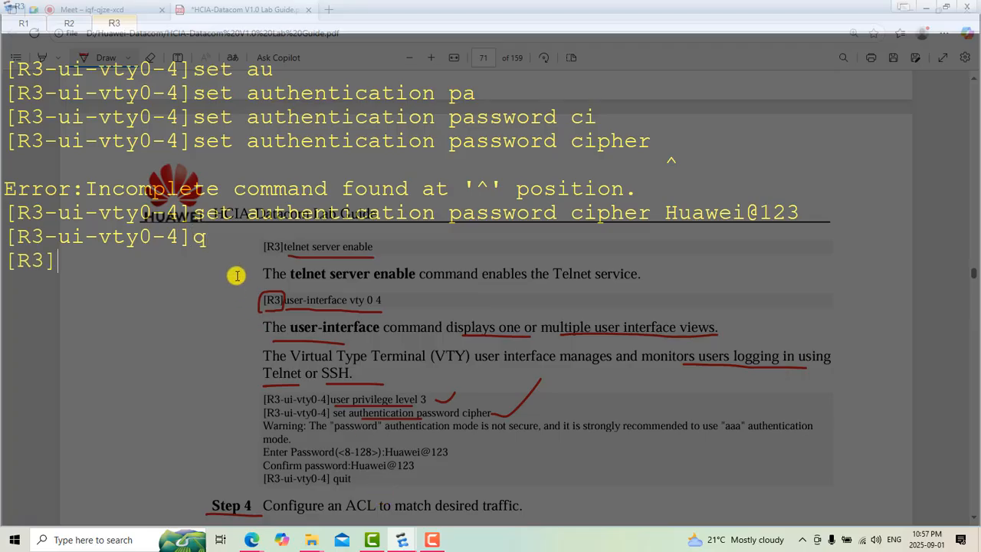
# Step: Return to the lab guide PDF in Edge and review the Step 4 ACL configuration commands for R3
pyautogui.click(255, 541)
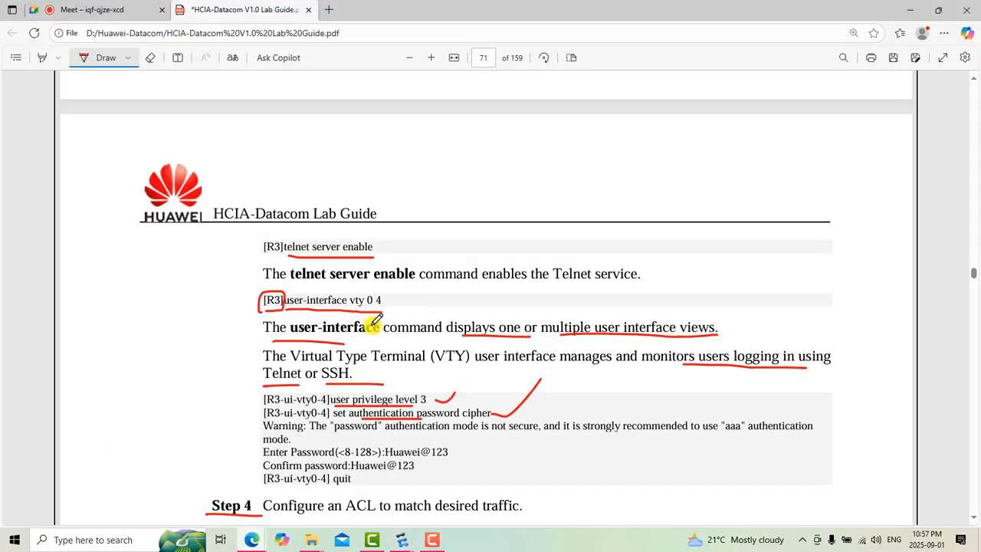
pyautogui.scroll(-1, 383, 423)
pyautogui.scroll(-2, 385, 423)
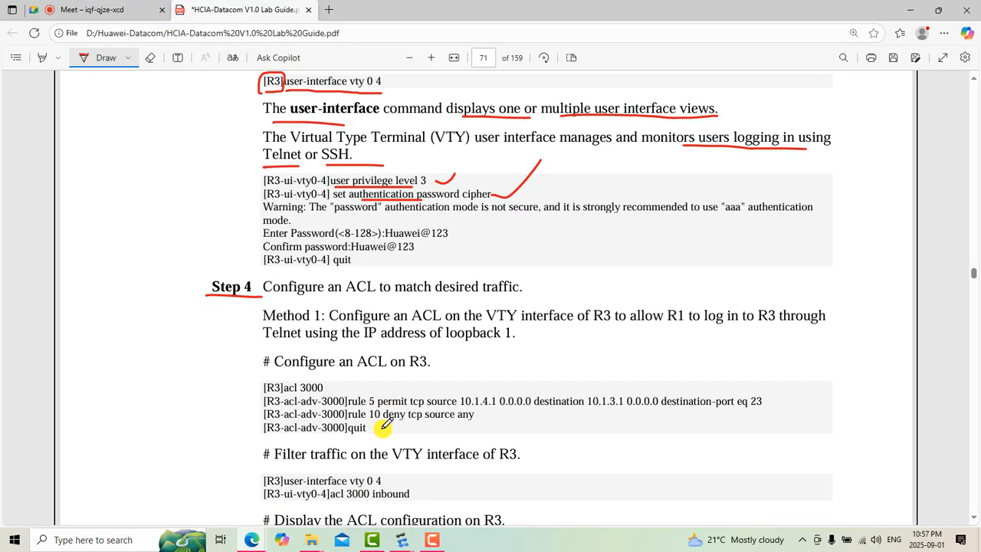
pyautogui.scroll(-2, 383, 424)
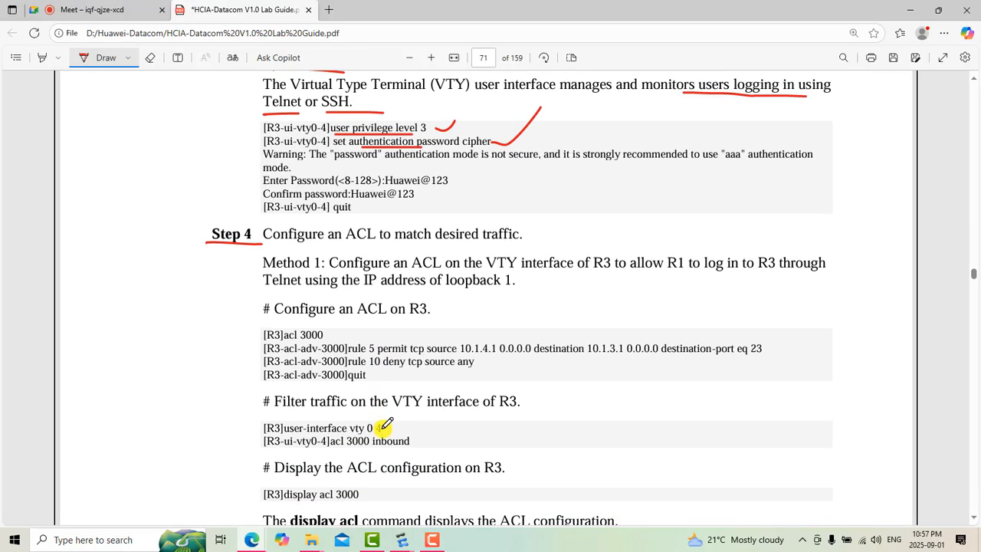
pyautogui.scroll(-1, 383, 424)
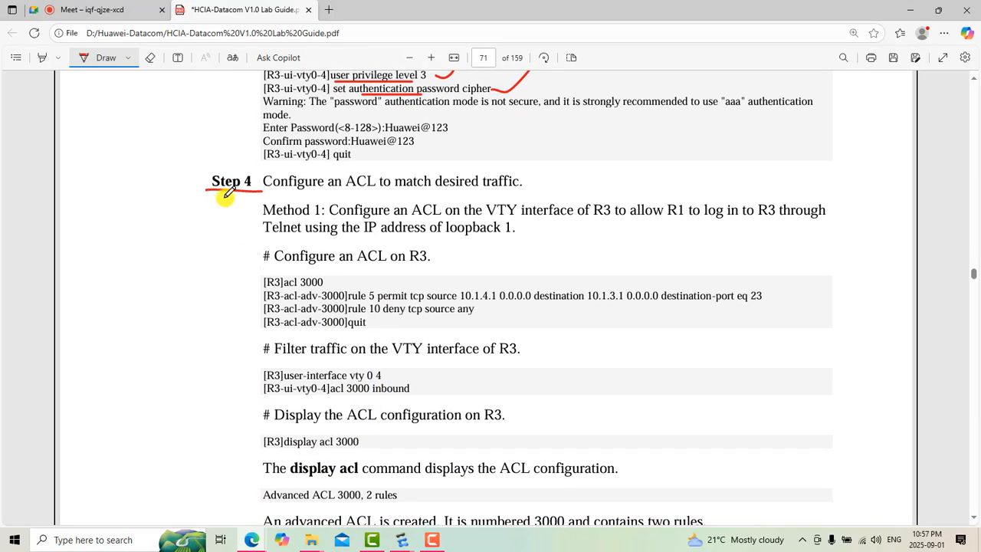
pyautogui.scroll(-1, 282, 205)
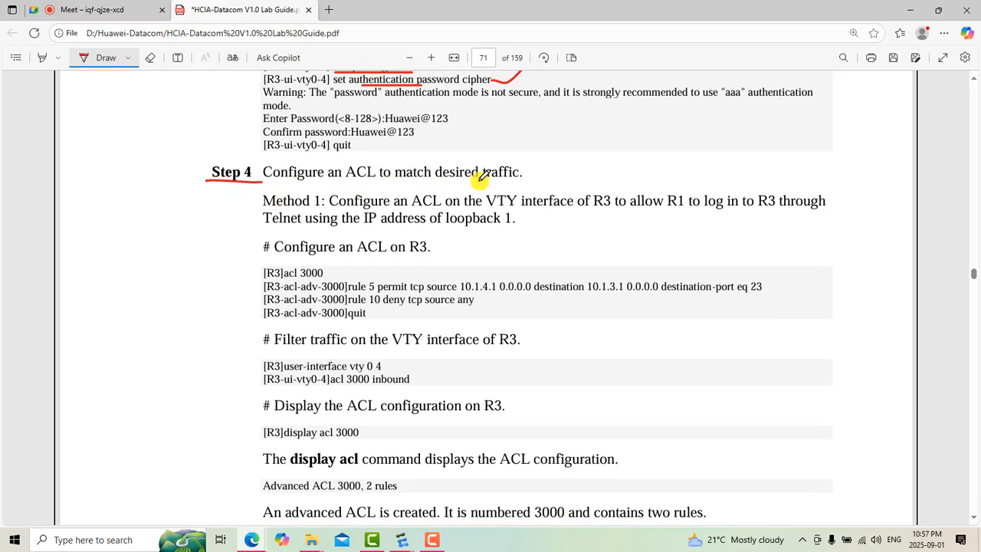
# Step: Underline "desired traffic" in the guide's Step 4 heading and review the ACL 3000 configuration commands below it
pyautogui.moveTo(442, 182); pyautogui.dragTo(568, 185)
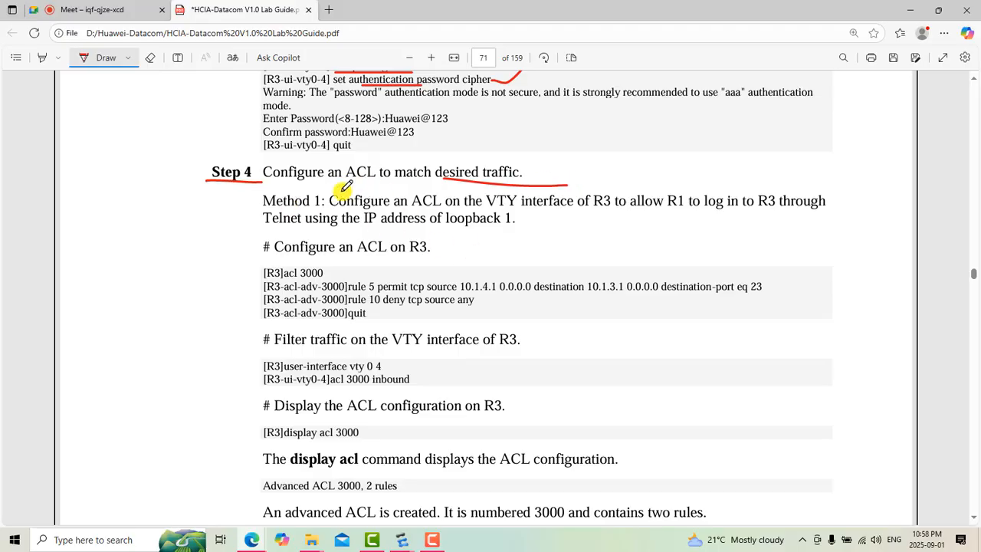
pyautogui.scroll(-2, 351, 267)
pyautogui.scroll(-3, 350, 272)
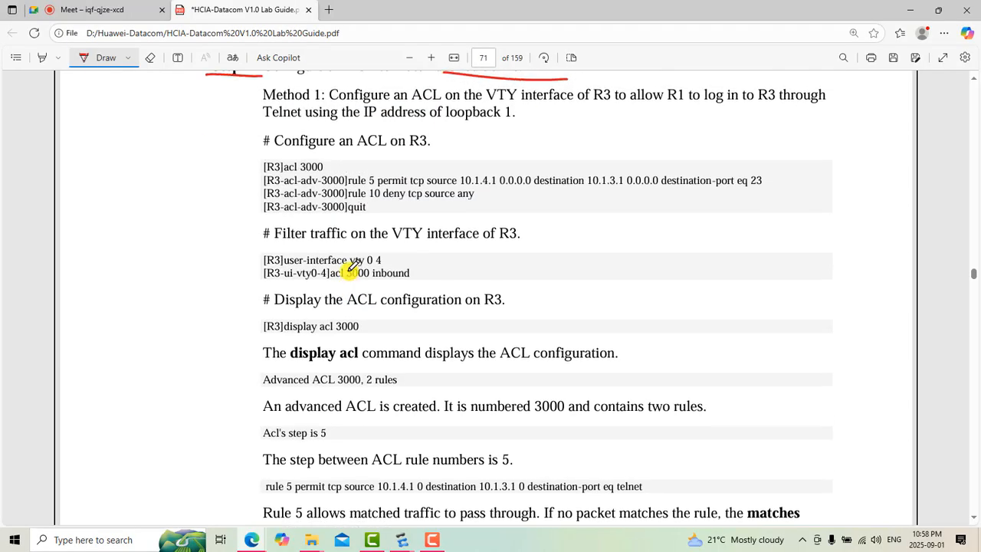
pyautogui.scroll(2, 407, 267)
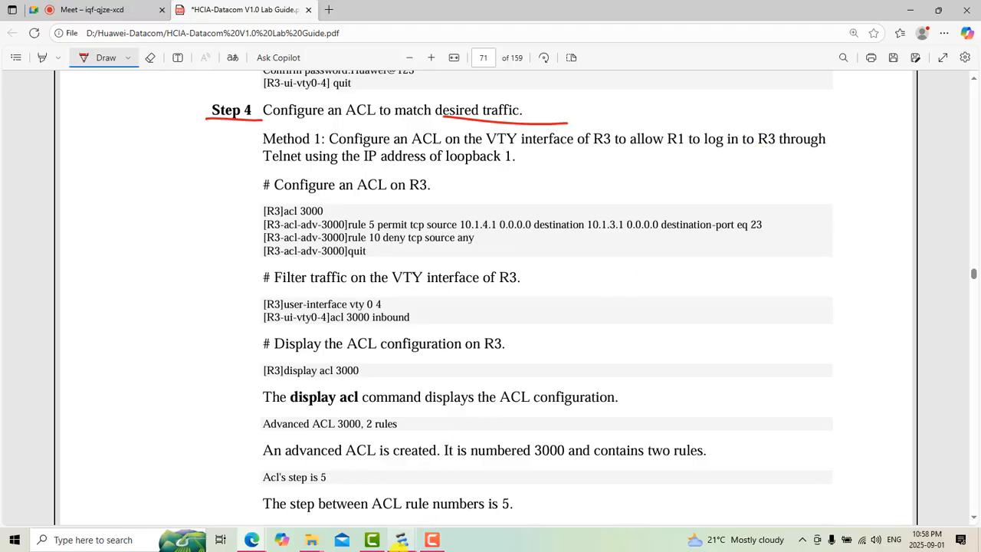
# Step: Switch to the eNSP topology and examine the R1 client loopbacks and the R3 Telnet server addressing
pyautogui.moveTo(399, 541)
pyautogui.click(331, 494)
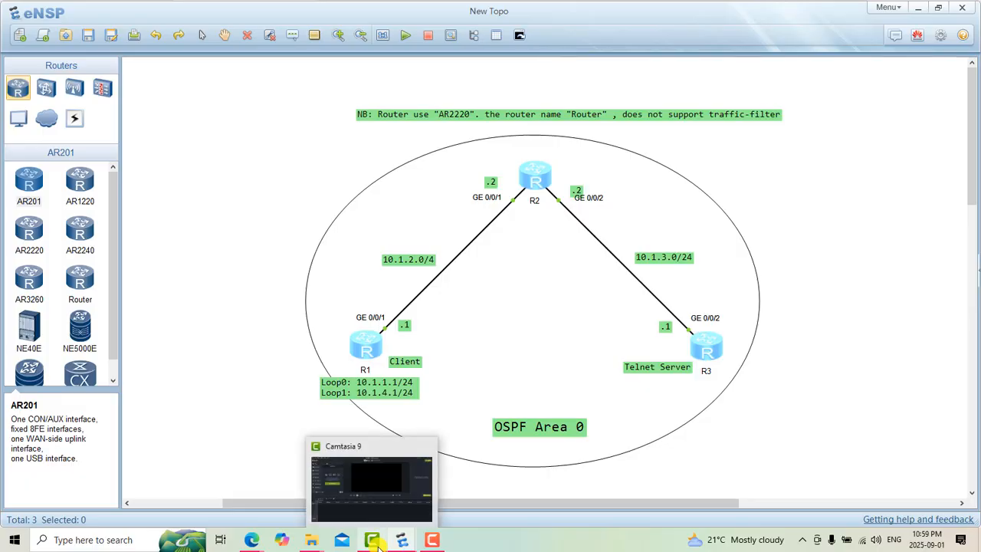
pyautogui.moveTo(397, 542)
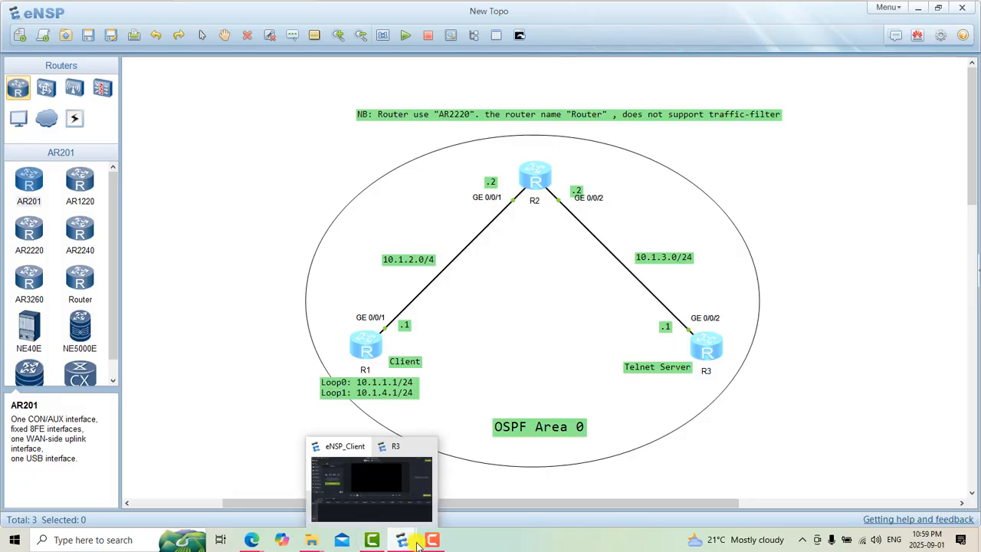
pyautogui.click(362, 498)
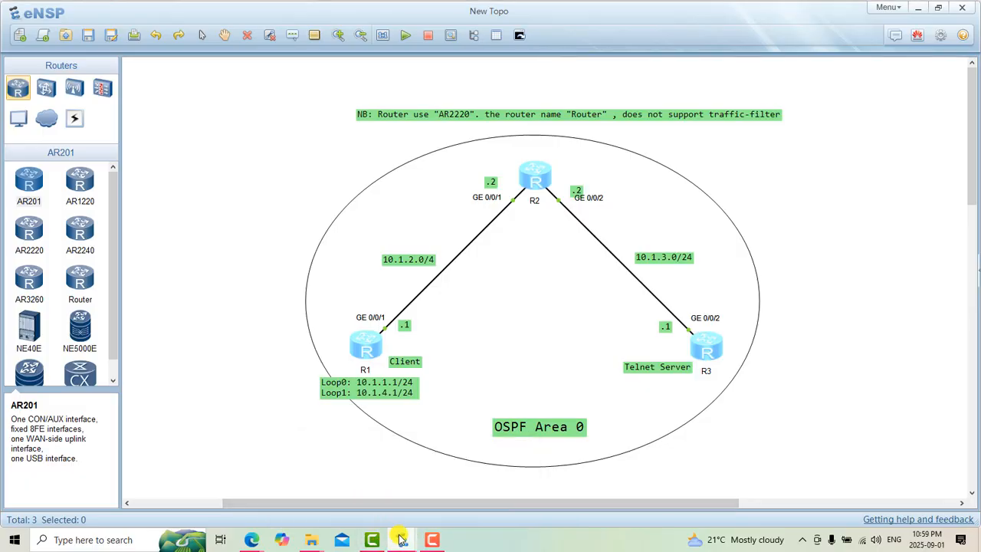
# Step: Switch to R3's console, clear it and create ACL 3000
pyautogui.moveTo(398, 539)
pyautogui.click(465, 473)
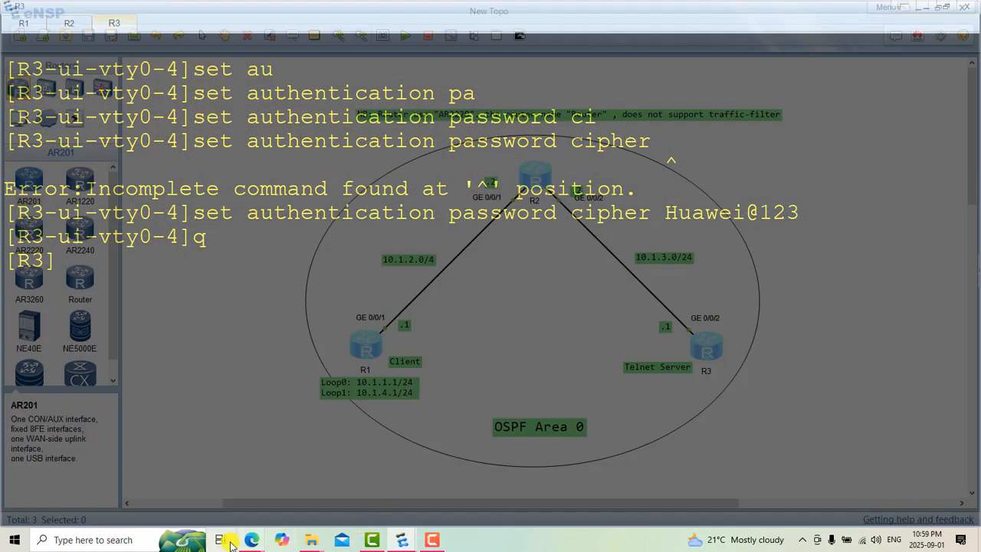
pyautogui.moveTo(253, 541)
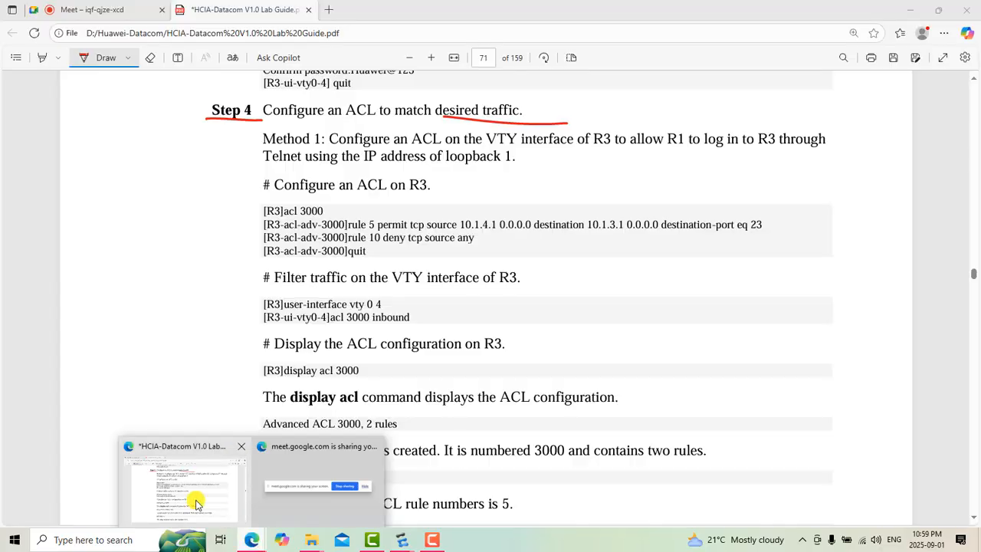
pyautogui.click(192, 499)
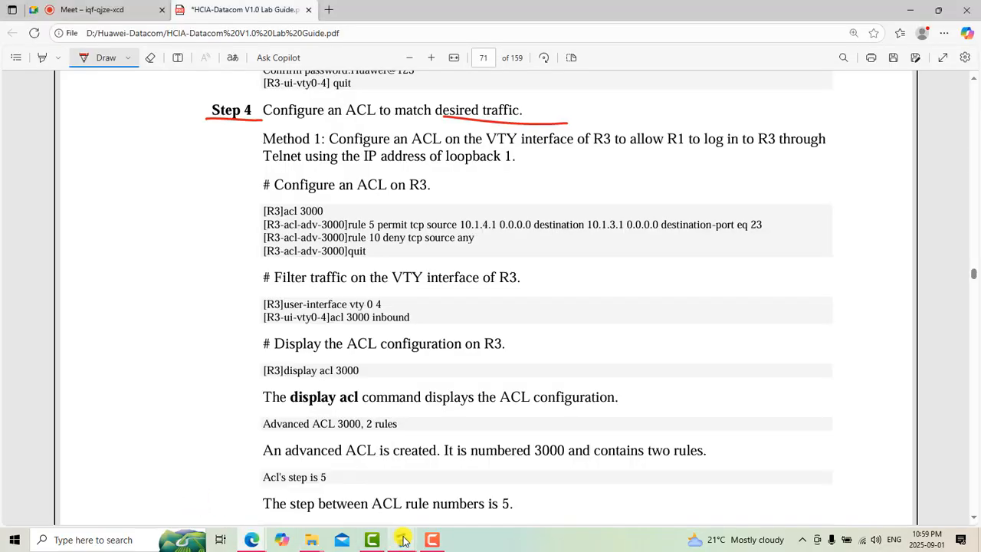
pyautogui.moveTo(404, 536)
pyautogui.click(433, 519)
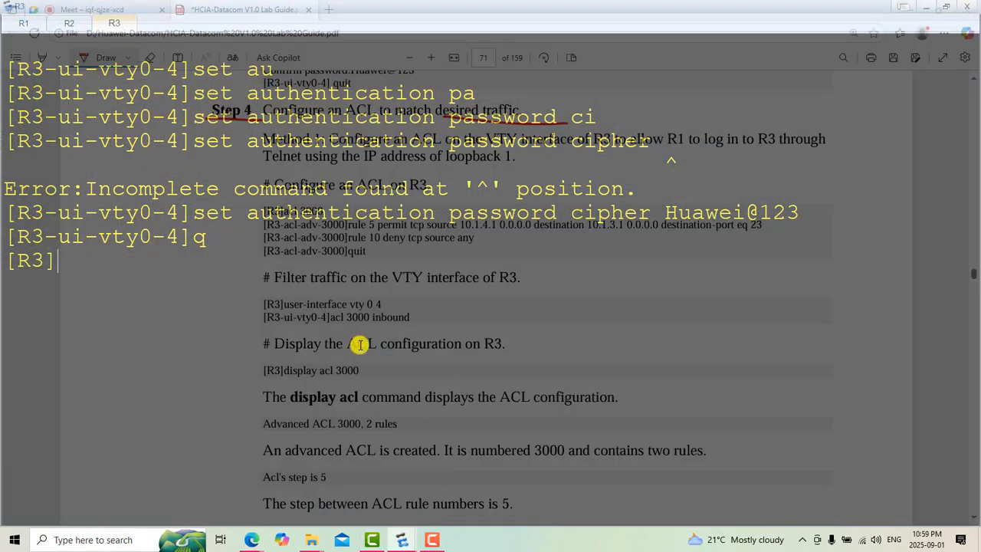
pyautogui.rightClick(220, 259)
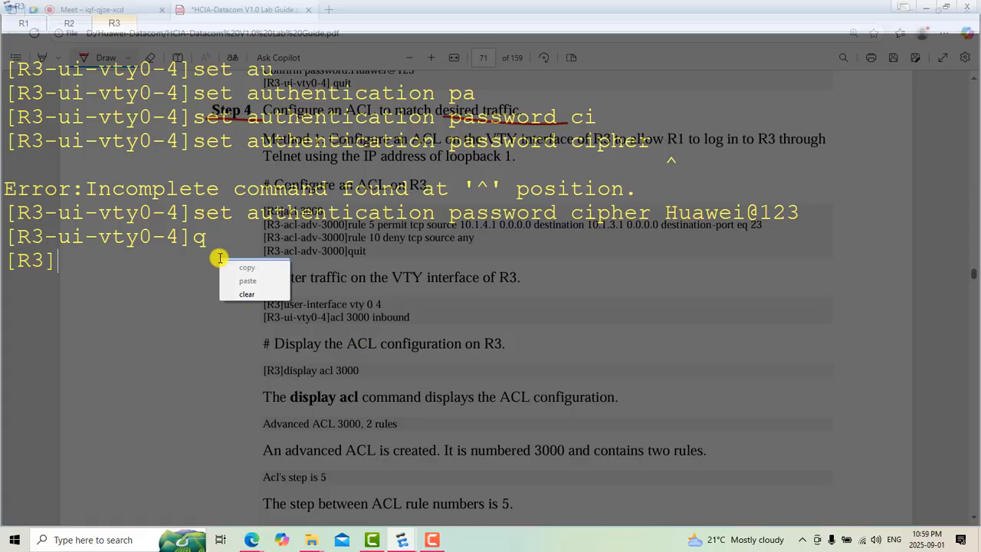
pyautogui.click(249, 292)
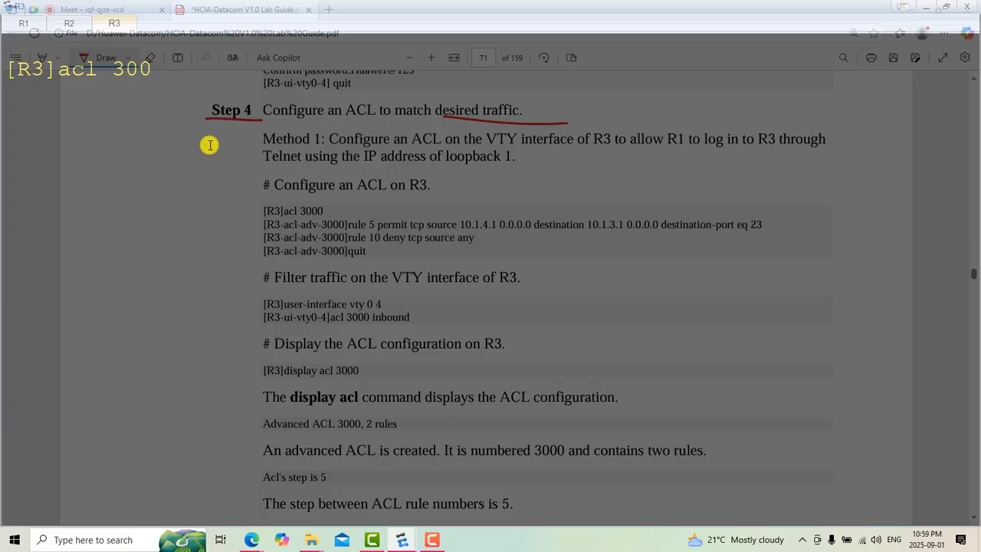
pyautogui.write('3000')
pyautogui.press('Return')
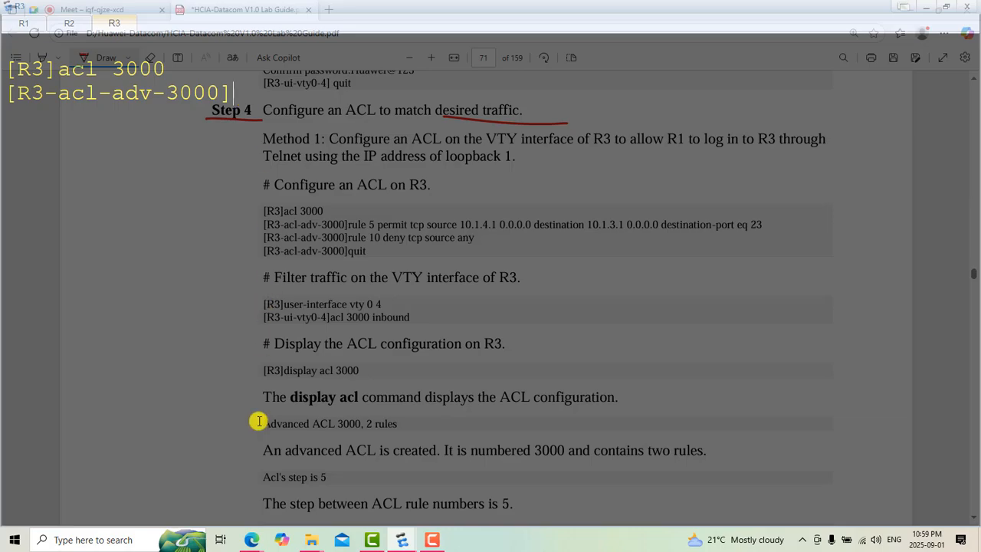
# Step: Copy "rule 5 permit tcp source 10.1.4.1 0.0.0.0 destination 10.1.3.1 0.0.0.0 destination-port eq 23" from the guide into R3's ACL 3000 prompt
pyautogui.moveTo(252, 535)
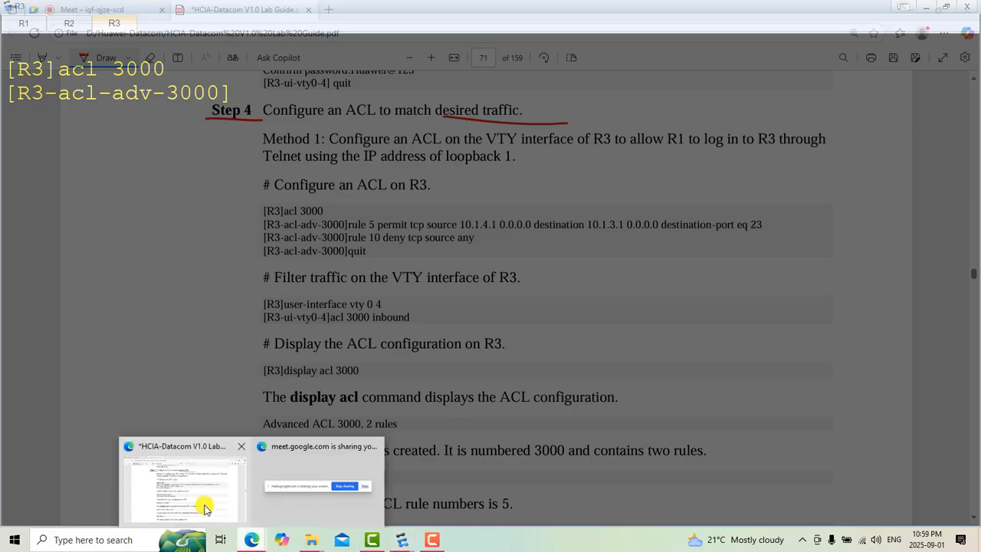
pyautogui.click(204, 508)
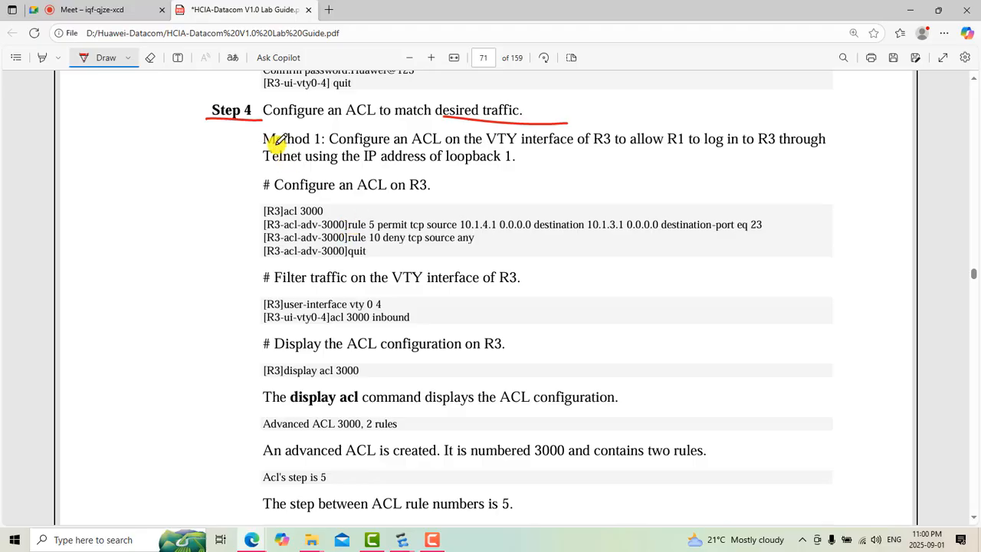
pyautogui.click(96, 57)
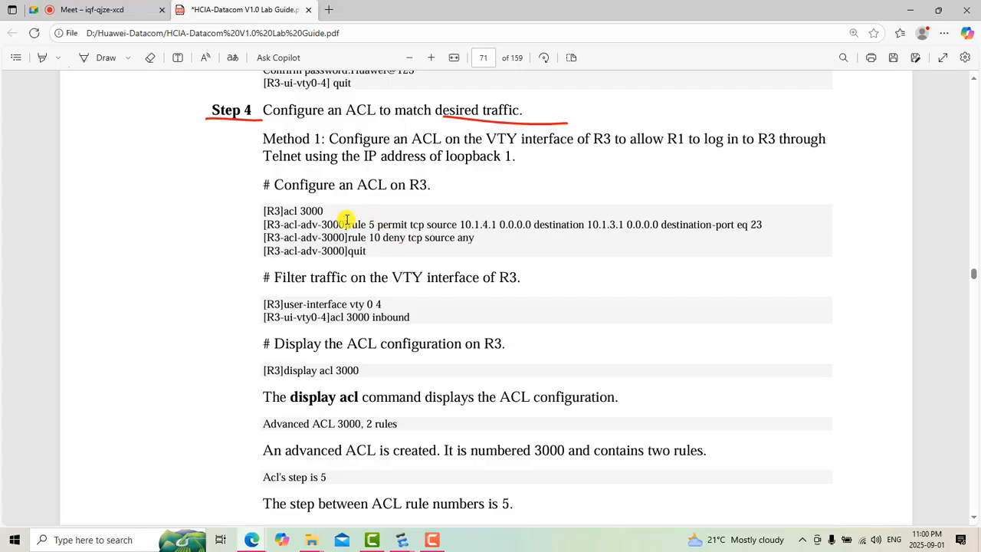
pyautogui.moveTo(347, 223); pyautogui.dragTo(761, 219)
pyautogui.hotkey('ctrl', 'c')
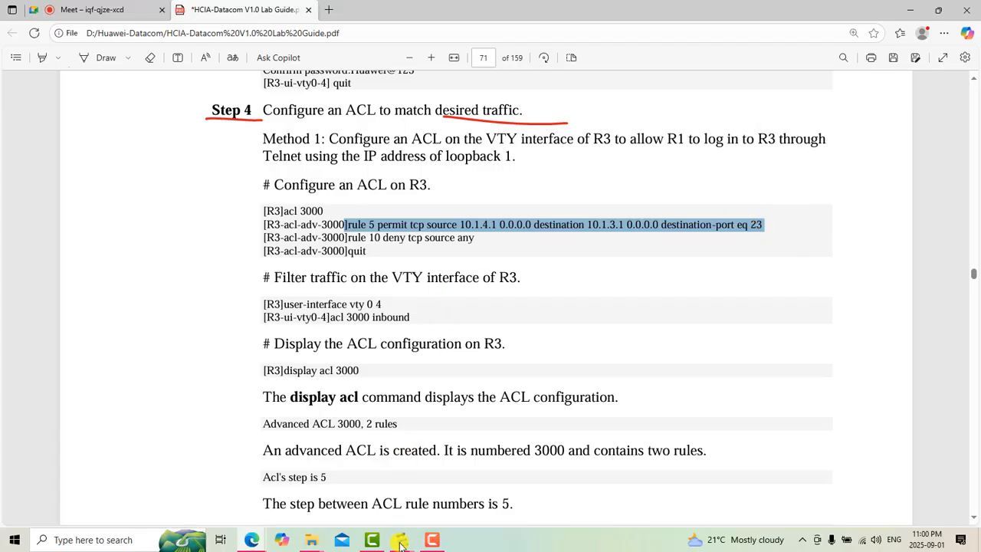
pyautogui.moveTo(400, 544)
pyautogui.click(451, 487)
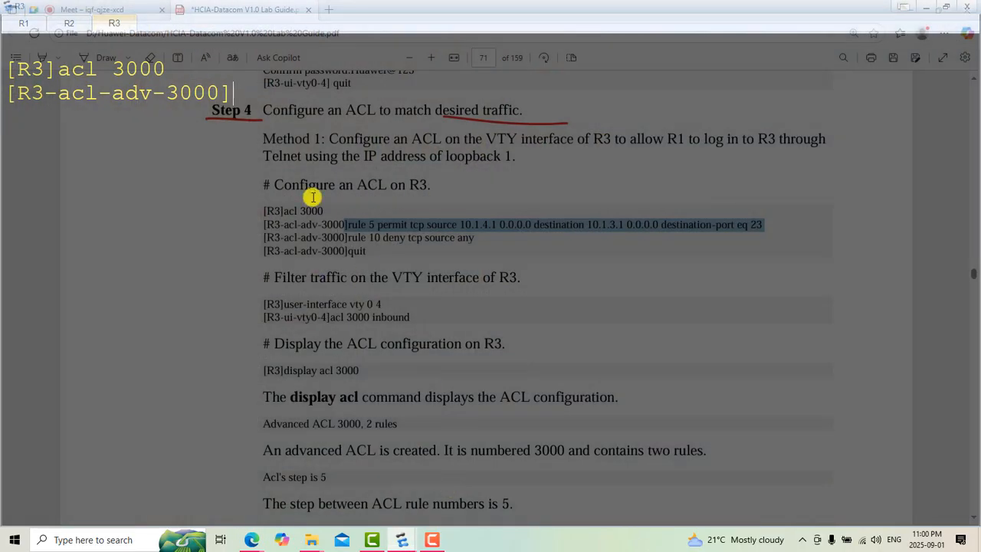
pyautogui.rightClick(240, 92)
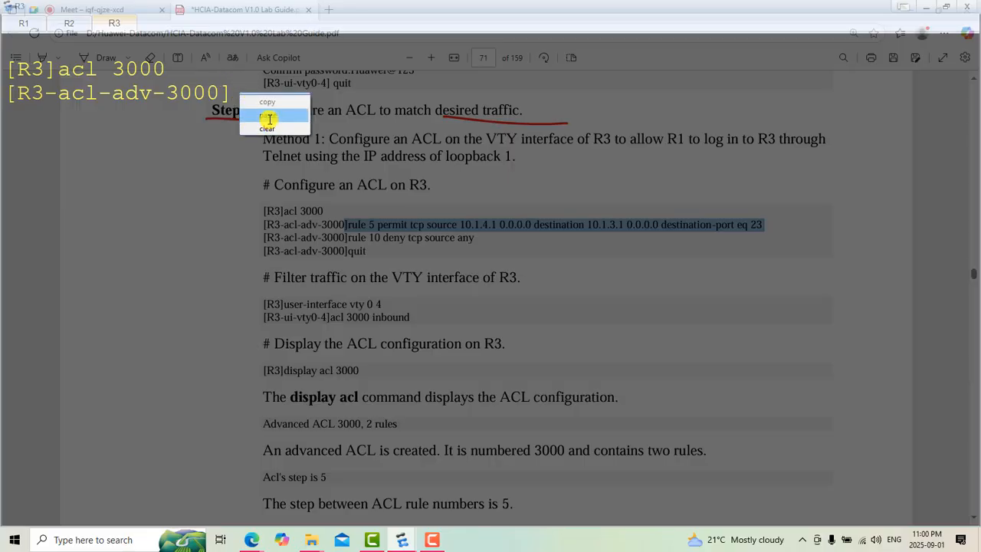
pyautogui.click(269, 118)
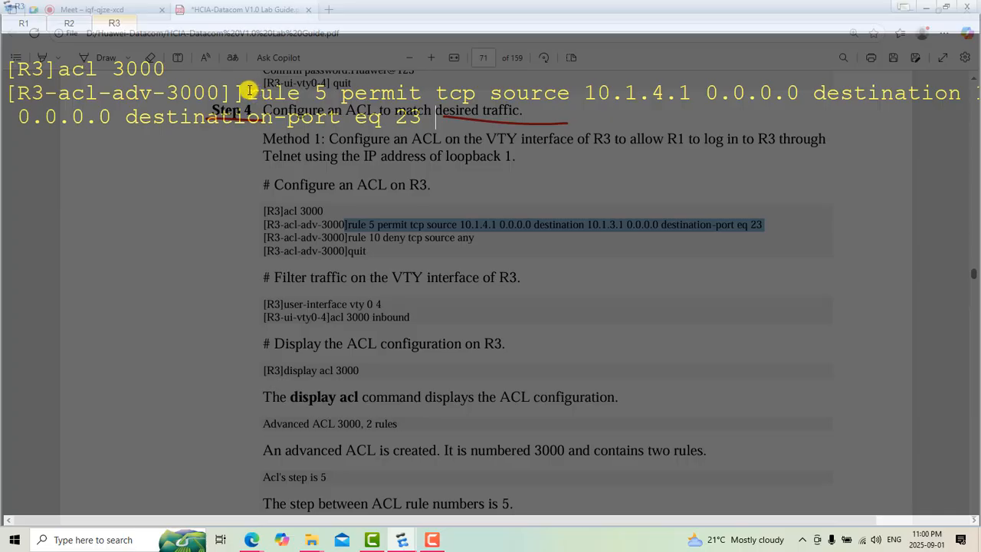
# Step: Examine the protocol, source address, destination address and port number in the pasted rule 5 command
pyautogui.moveTo(251, 91); pyautogui.dragTo(484, 92)
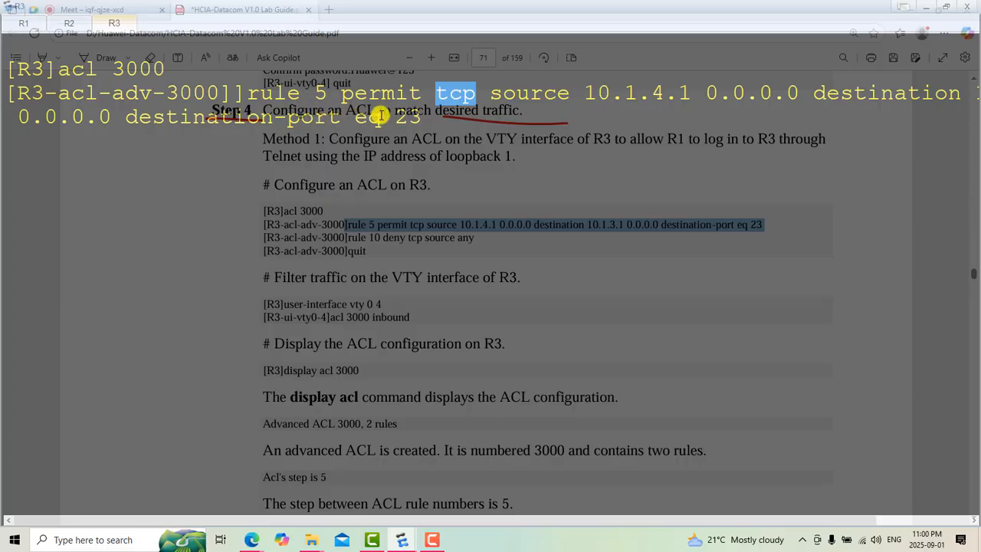
pyautogui.moveTo(397, 117); pyautogui.dragTo(420, 122)
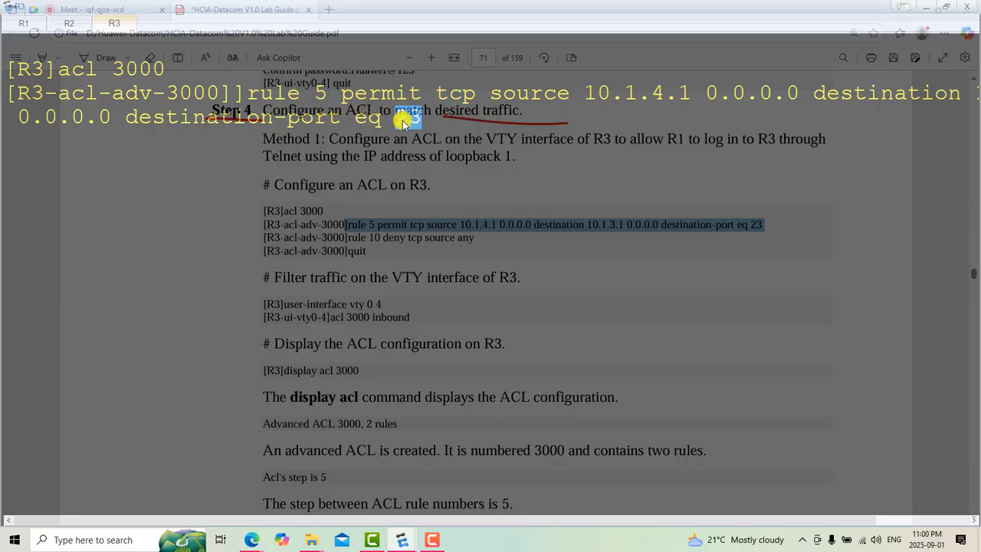
pyautogui.click(496, 93)
pyautogui.moveTo(495, 93); pyautogui.dragTo(689, 94)
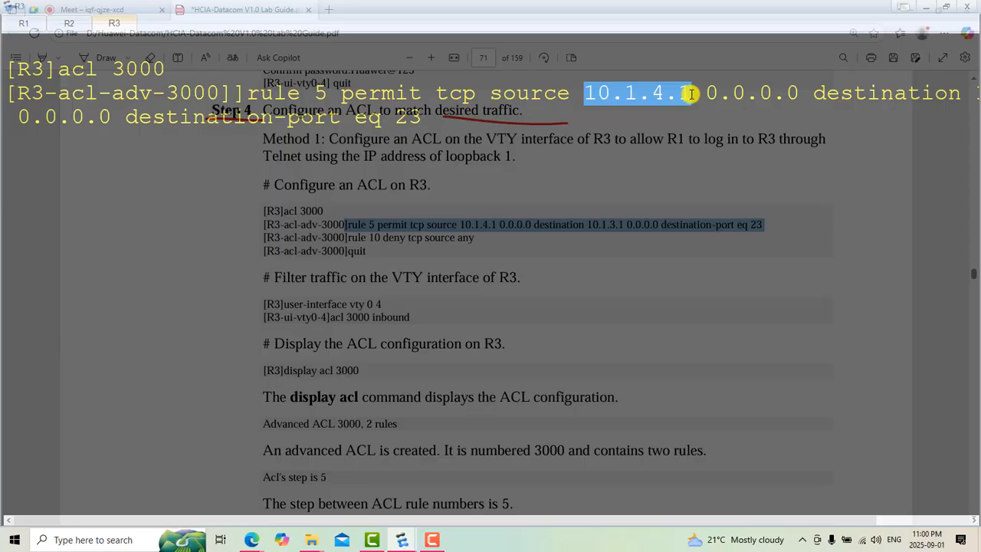
pyautogui.moveTo(690, 93); pyautogui.dragTo(693, 93)
pyautogui.click(833, 93)
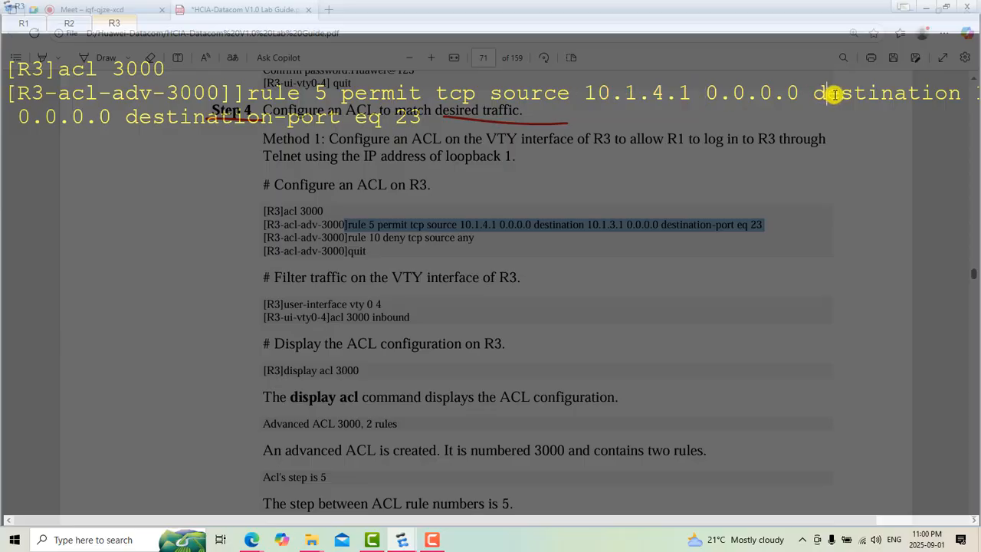
pyautogui.moveTo(834, 94); pyautogui.dragTo(853, 93)
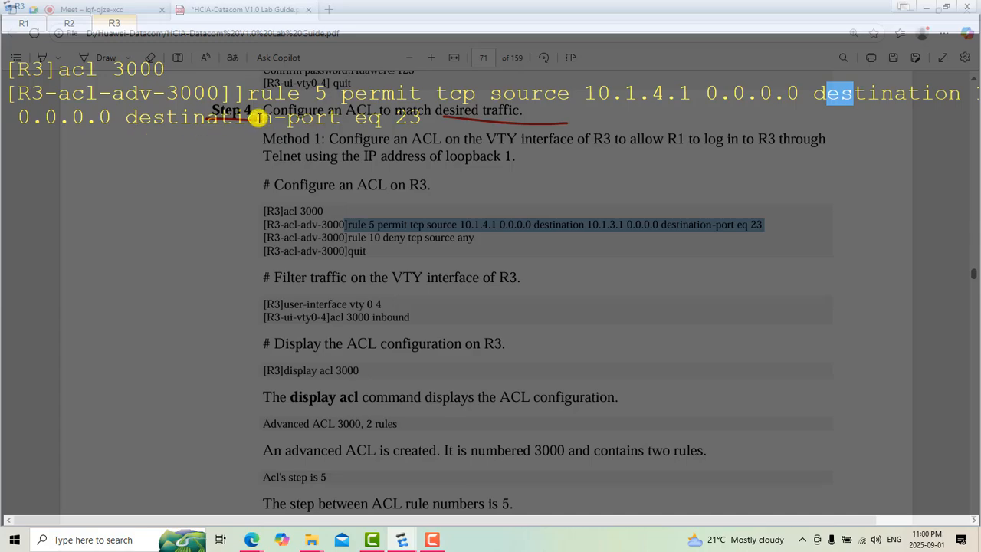
pyautogui.scroll(-1, 418, 232)
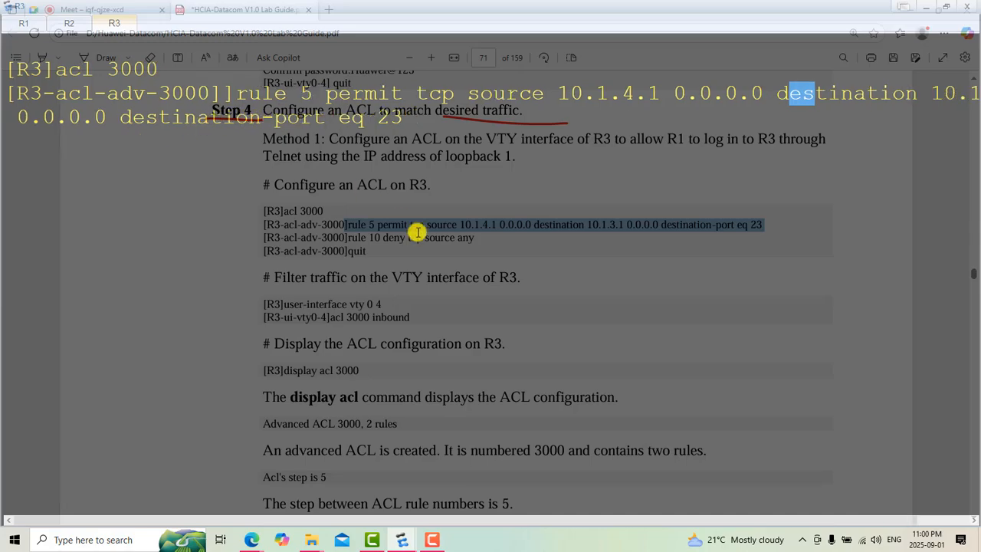
pyautogui.scroll(-4, 417, 232)
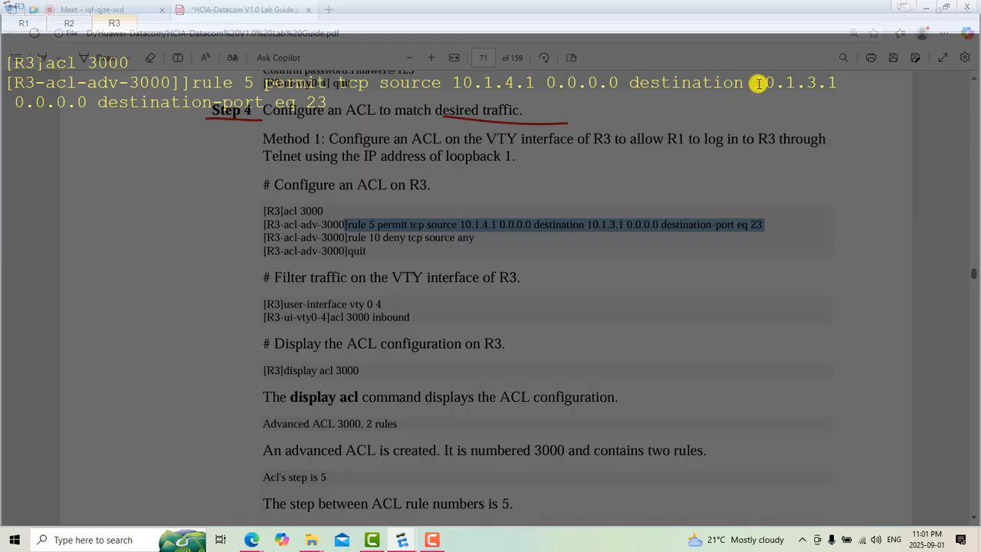
pyautogui.moveTo(755, 82); pyautogui.dragTo(839, 86)
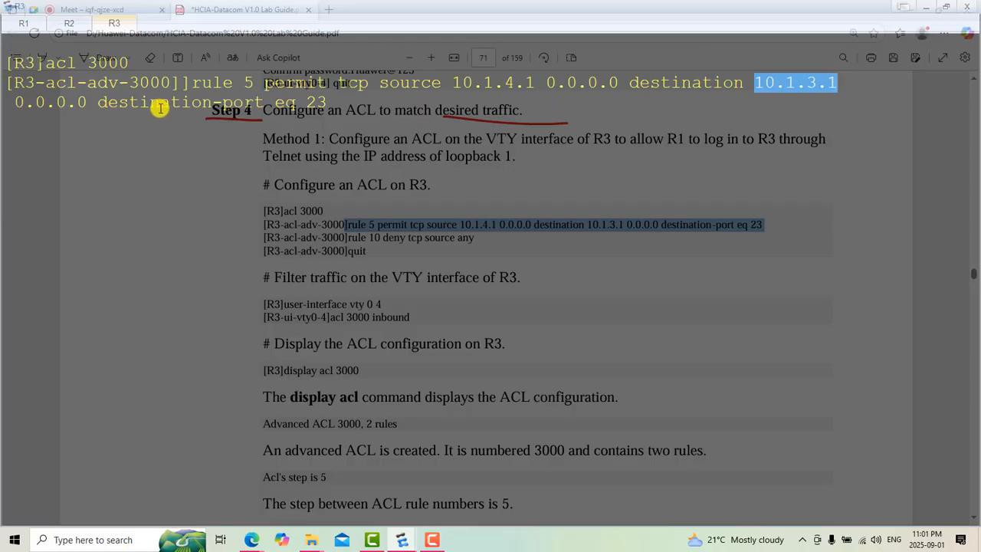
pyautogui.moveTo(301, 104); pyautogui.dragTo(327, 108)
pyautogui.click(344, 107)
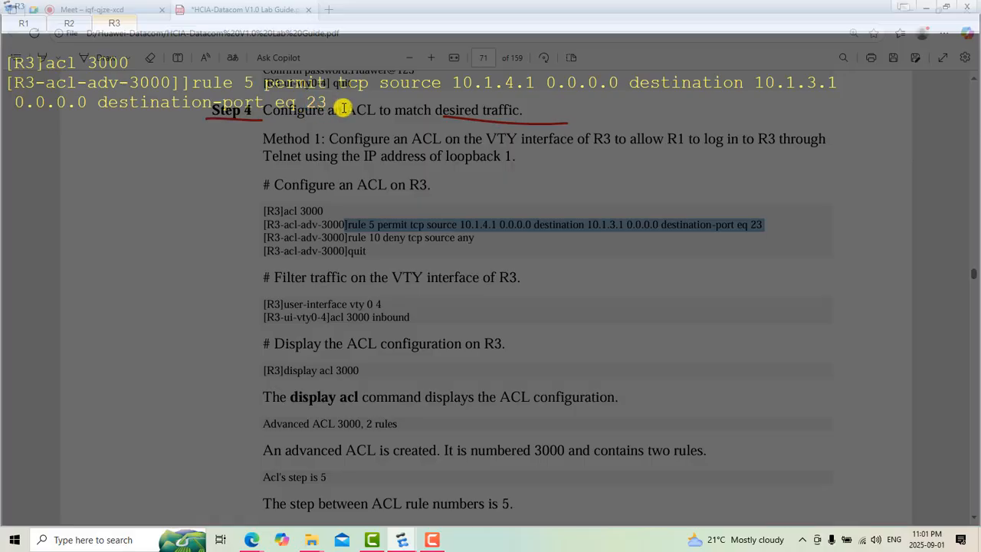
# Step: Try to submit the pasted rule 5 command in ACL 3000, then resubmit it unchanged
pyautogui.press('Return')
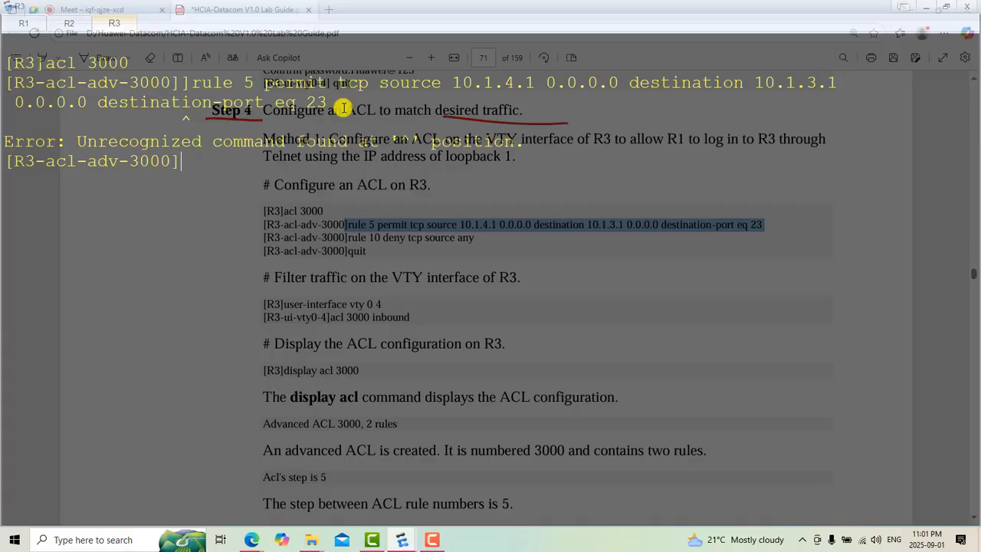
pyautogui.press('Up')
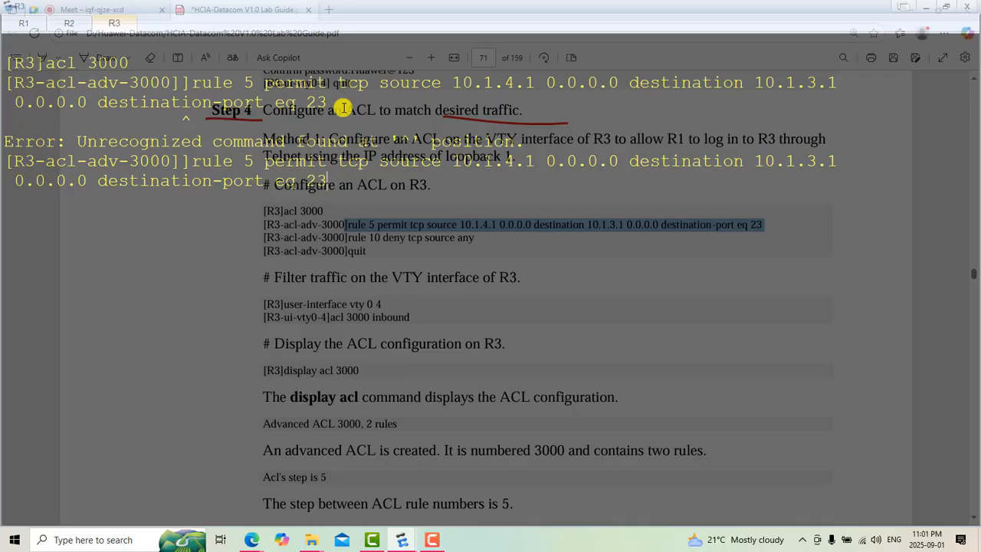
pyautogui.press('Return')
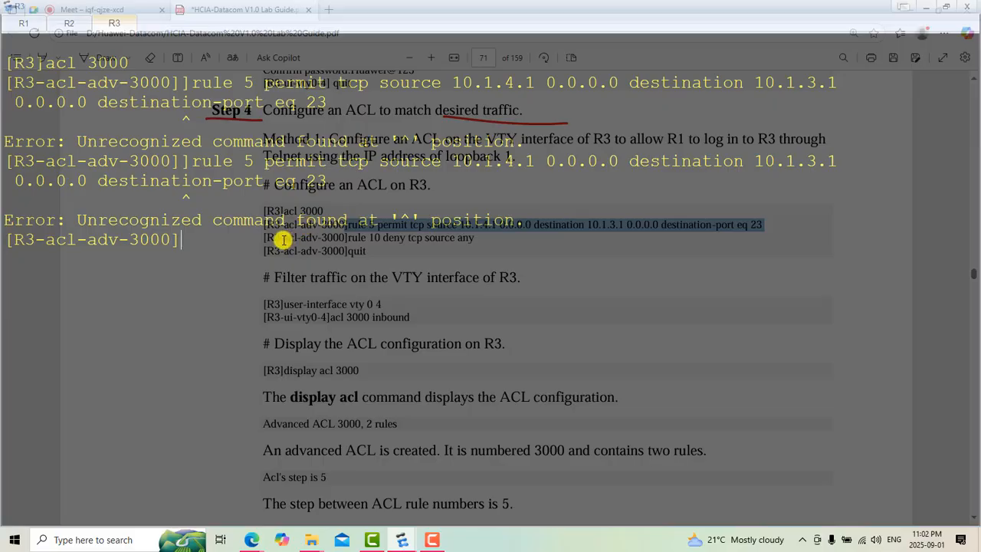
# Step: Try to trim the recalled rule 5 command by deleting its "destination-port eq 23" condition
pyautogui.press('Up')
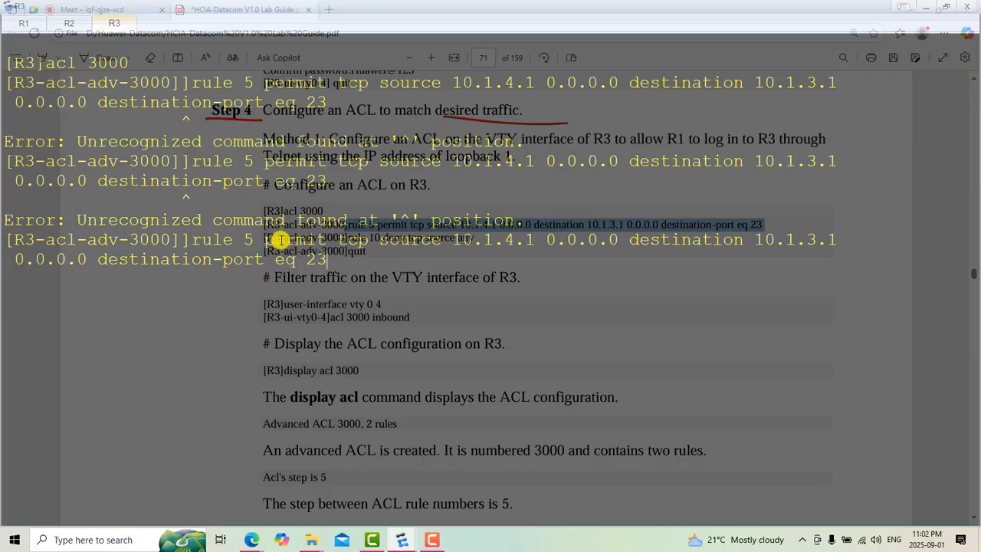
pyautogui.press('BackSpace')
pyautogui.press('BackSpace')
pyautogui.press('BackSpace')
pyautogui.press('BackSpace')
pyautogui.press('BackSpace')
pyautogui.press('BackSpace')
pyautogui.press('BackSpace')
pyautogui.press('BackSpace')
pyautogui.press('BackSpace')
pyautogui.press('BackSpace')
pyautogui.press('BackSpace')
pyautogui.press('BackSpace')
pyautogui.press('BackSpace')
pyautogui.press('BackSpace')
pyautogui.press('BackSpace')
pyautogui.press('BackSpace')
pyautogui.press('BackSpace')
pyautogui.press('BackSpace')
pyautogui.press('BackSpace')
pyautogui.press('BackSpace')
pyautogui.press('BackSpace')
pyautogui.press('BackSpace')
pyautogui.press('BackSpace')
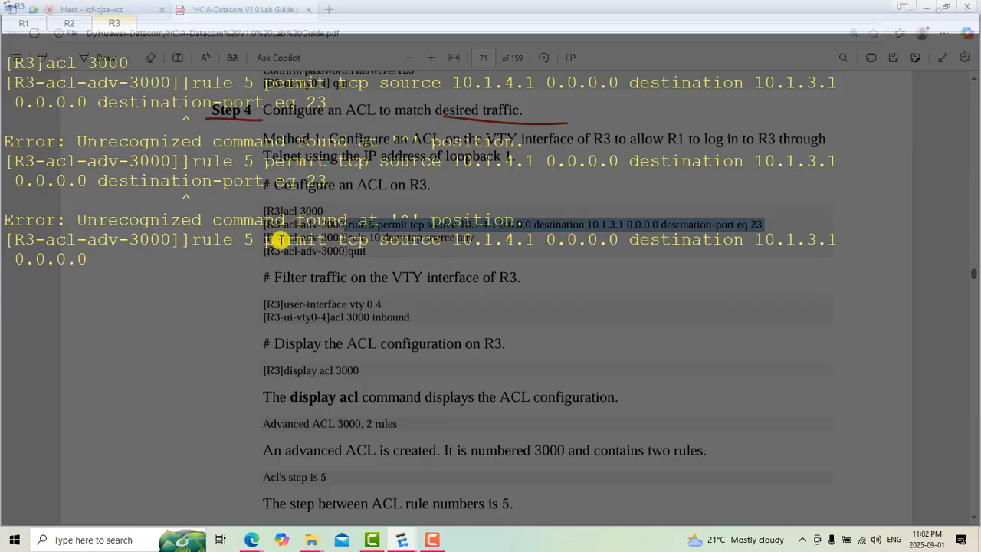
# Step: Recall the full rule 5 command again and remove "destination-port eq 23" from its end
pyautogui.press('Up')
pyautogui.press('Up')
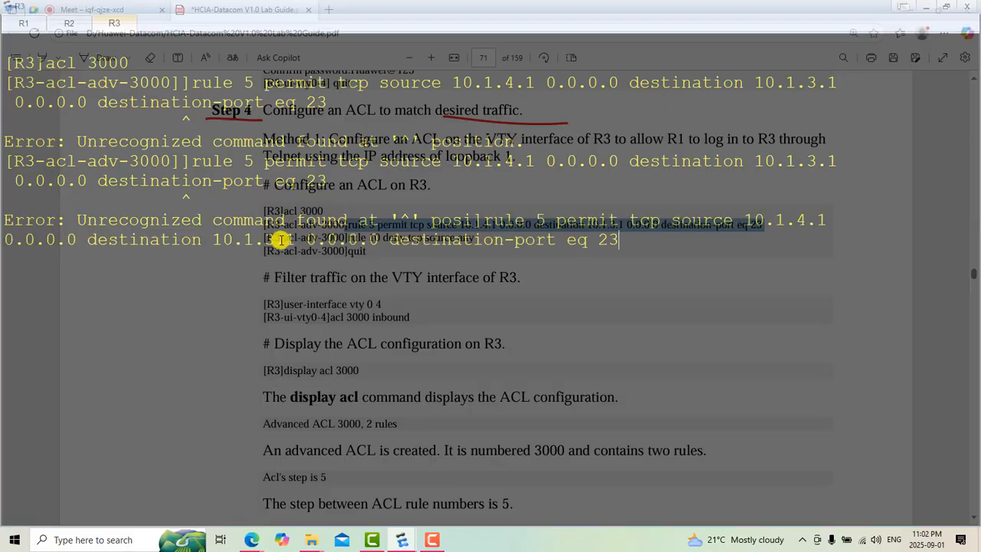
pyautogui.press('BackSpace')
pyautogui.press('BackSpace')
pyautogui.press('BackSpace')
pyautogui.press('BackSpace')
pyautogui.press('BackSpace')
pyautogui.press('BackSpace')
pyautogui.press('BackSpace')
pyautogui.press('BackSpace')
pyautogui.press('BackSpace')
pyautogui.press('BackSpace')
pyautogui.press('BackSpace')
pyautogui.press('BackSpace')
pyautogui.press('BackSpace')
pyautogui.press('BackSpace')
pyautogui.press('BackSpace')
pyautogui.press('BackSpace')
pyautogui.press('BackSpace')
pyautogui.press('BackSpace')
pyautogui.press('BackSpace')
pyautogui.press('BackSpace')
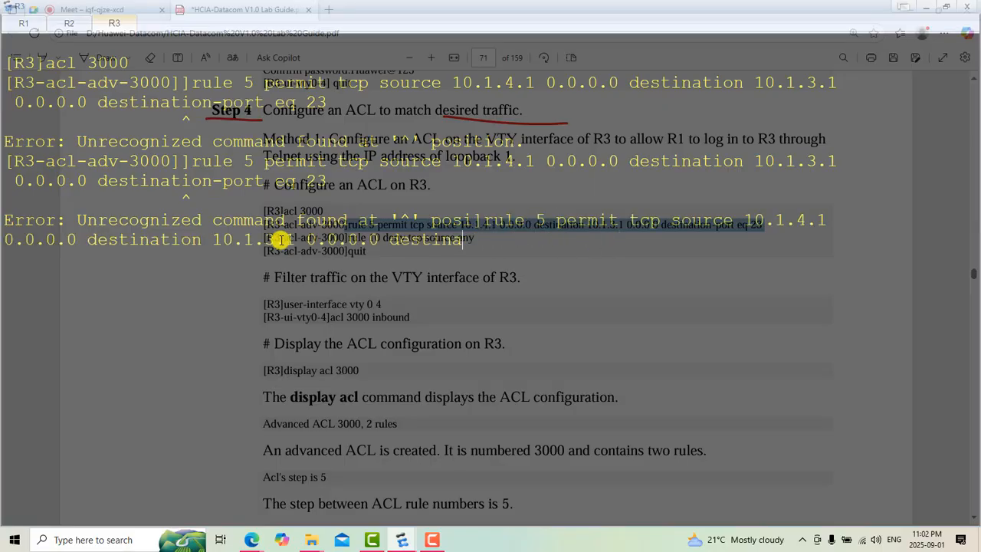
# Step: Go back through the recalled rule 5 command and delete its "tcp" keyword
pyautogui.press('BackSpace')
pyautogui.press('BackSpace')
pyautogui.press('BackSpace')
pyautogui.press('Left')
pyautogui.press('Left')
pyautogui.press('Left')
pyautogui.press('Left')
pyautogui.press('Left')
pyautogui.press('Left')
pyautogui.press('Left')
pyautogui.press('Left')
pyautogui.press('Left')
pyautogui.press('Left')
pyautogui.press('Left')
pyautogui.press('Left')
pyautogui.press('Left')
pyautogui.press('Left')
pyautogui.press('Left')
pyautogui.press('Left')
pyautogui.press('Left')
pyautogui.press('Left')
pyautogui.press('Left')
pyautogui.press('Left')
pyautogui.press('Left')
pyautogui.press('Left')
pyautogui.press('Left')
pyautogui.press('Left')
pyautogui.press('Left')
pyautogui.press('Left')
pyautogui.press('Left')
pyautogui.press('Left')
pyautogui.press('Left')
pyautogui.press('Left')
pyautogui.press('Left')
pyautogui.press('Left')
pyautogui.press('Left')
pyautogui.press('Left')
pyautogui.press('Left')
pyautogui.press('Left')
pyautogui.press('Left')
pyautogui.press('Left')
pyautogui.press('Left')
pyautogui.press('Left')
pyautogui.press('Left')
pyautogui.press('Left')
pyautogui.press('Left')
pyautogui.press('Left')
pyautogui.press('Left')
pyautogui.press('Left')
pyautogui.press('Left')
pyautogui.press('Left')
pyautogui.press('Left')
pyautogui.press('Left')
pyautogui.press('Left')
pyautogui.press('Left')
pyautogui.press('Left')
pyautogui.press('BackSpace')
pyautogui.press('BackSpace')
pyautogui.press('BackSpace')
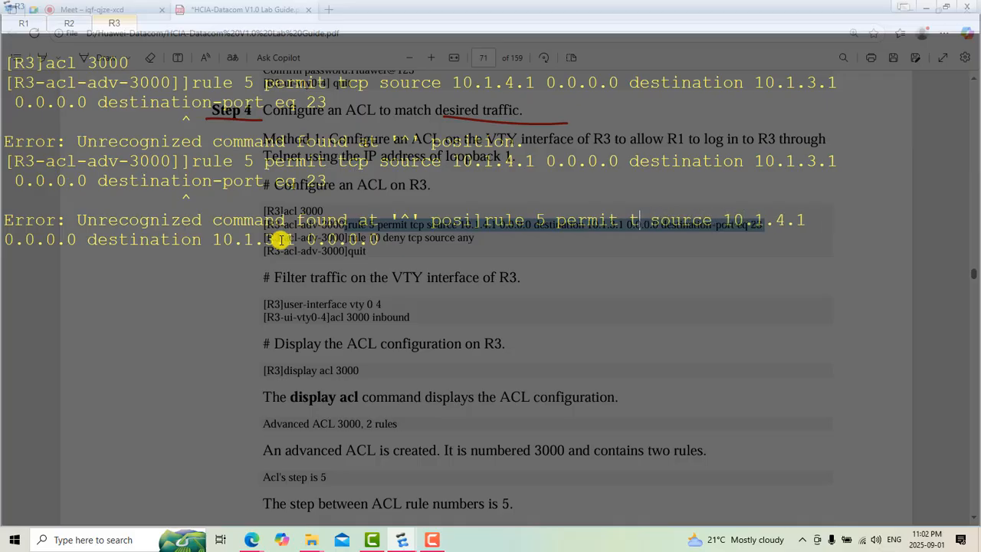
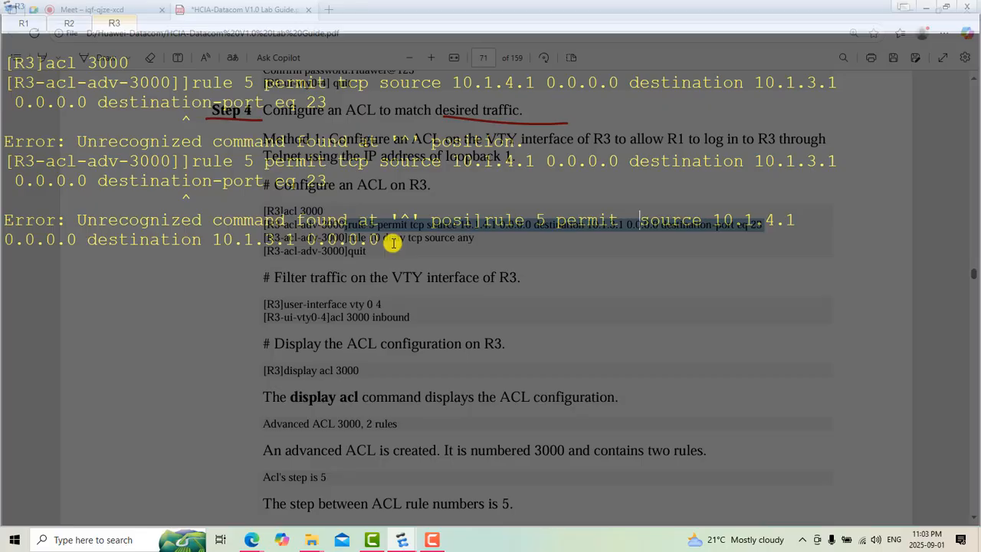
# Step: Try to submit the recalled rule 5 command with "ip" inserted as the protocol after "permit"
pyautogui.write('fbfg')
pyautogui.press('BackSpace')
pyautogui.press('BackSpace')
pyautogui.press('BackSpace')
pyautogui.press('BackSpace')
pyautogui.press('BackSpace')
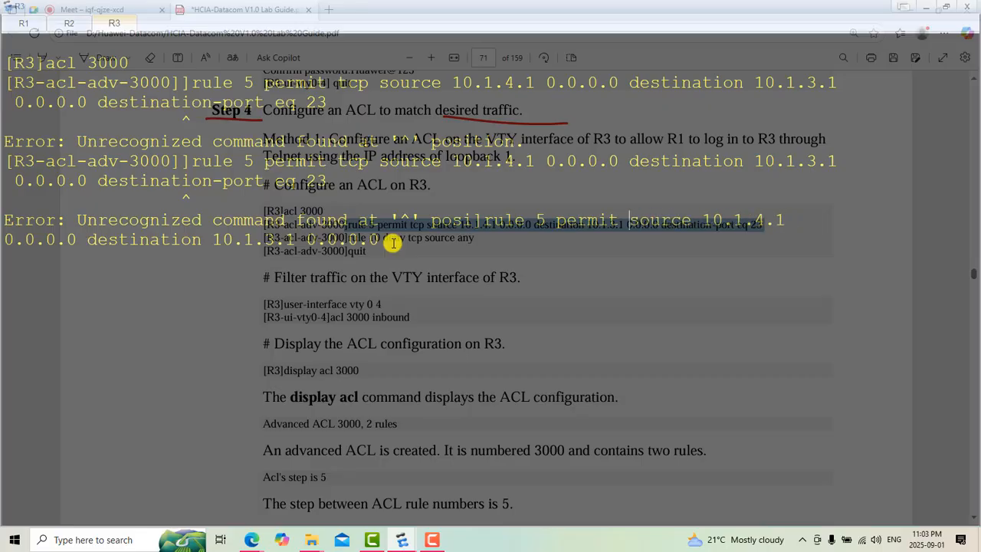
pyautogui.write('i')
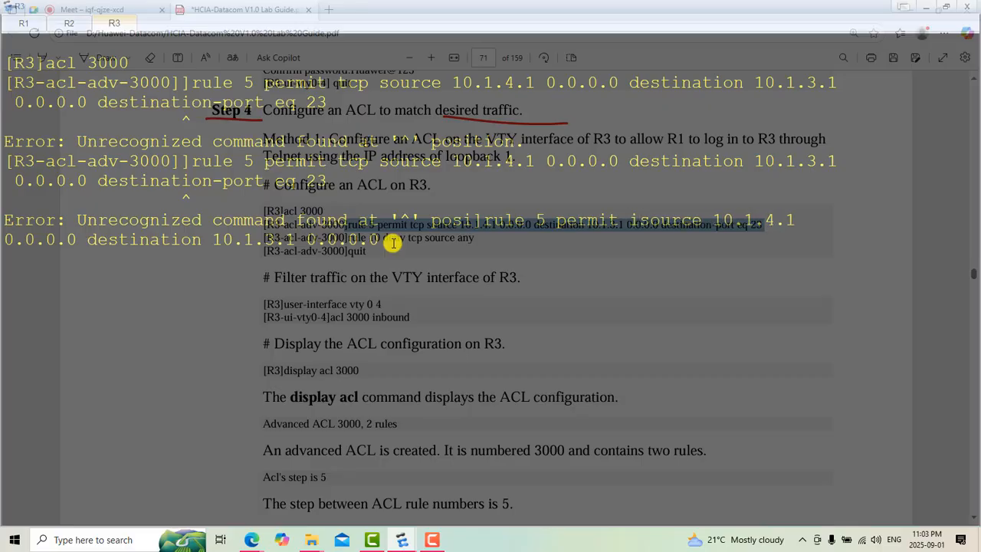
pyautogui.press('BackSpace')
pyautogui.press('BackSpace')
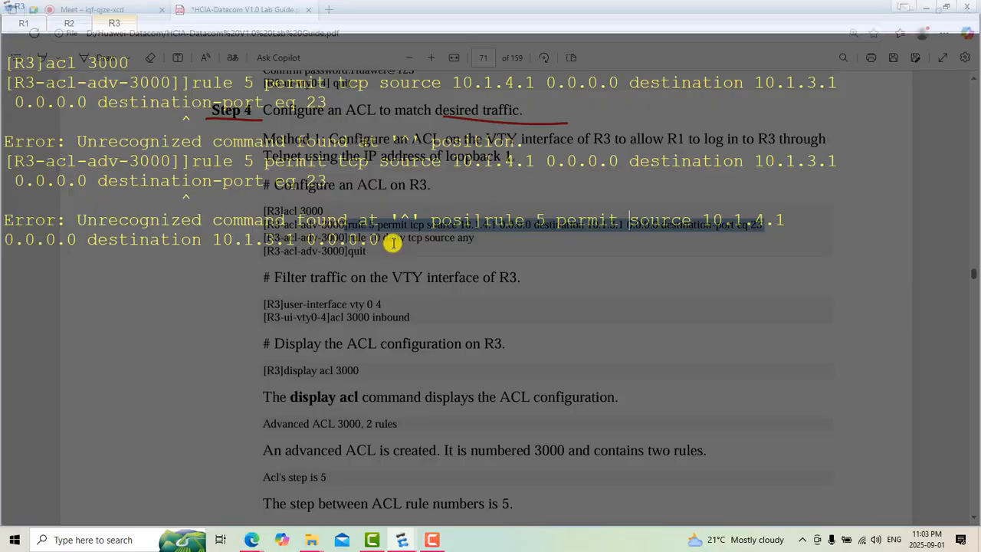
pyautogui.write('ip')
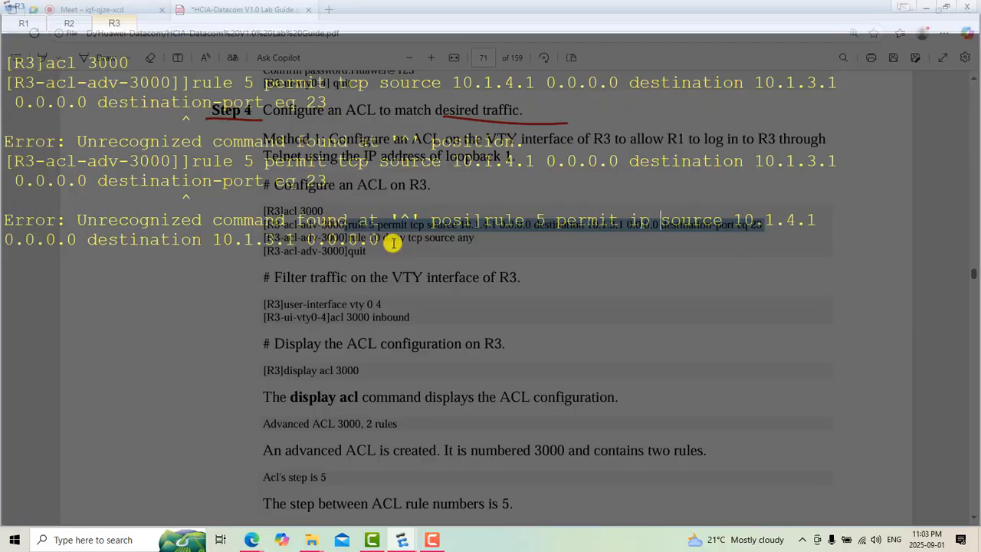
pyautogui.press('Return')
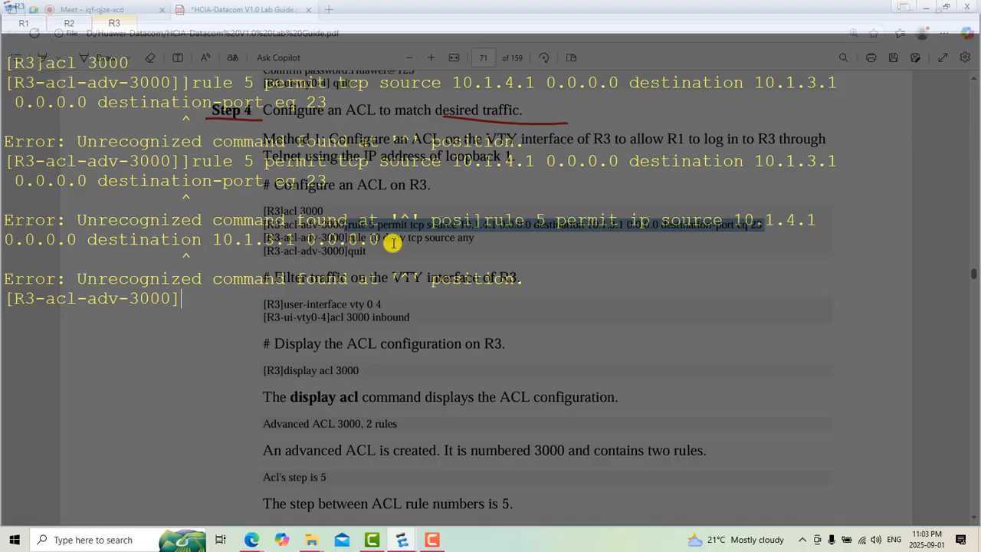
# Step: Recall the original rule 5 TCP command with "destination-port eq 23" from the history and try to submit it again
pyautogui.press('Up')
pyautogui.press('Up')
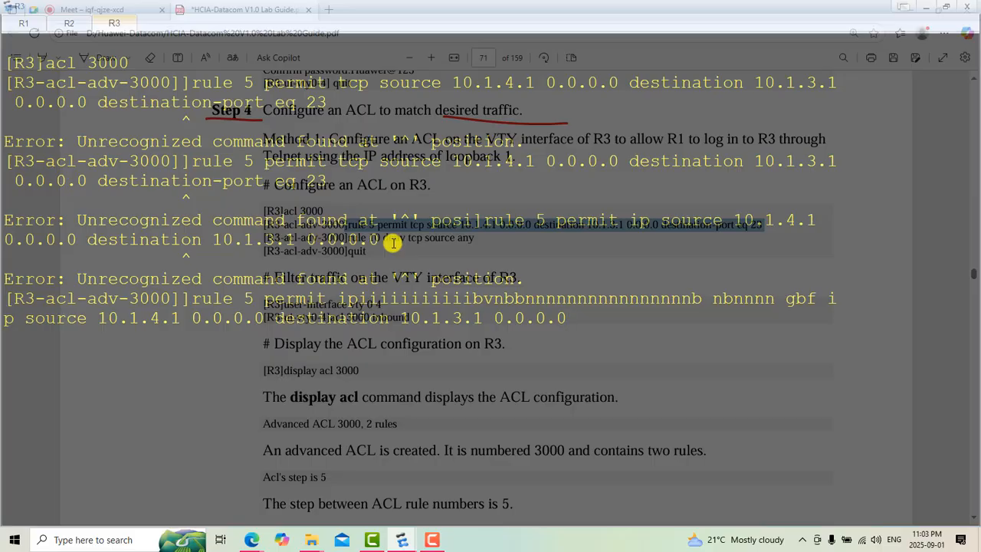
pyautogui.press('Left')
pyautogui.press('Left')
pyautogui.press('Left')
pyautogui.press('Left')
pyautogui.press('Left')
pyautogui.press('Left')
pyautogui.press('Left')
pyautogui.press('Left')
pyautogui.press('Left')
pyautogui.press('Left')
pyautogui.press('Left')
pyautogui.press('Left')
pyautogui.press('Left')
pyautogui.press('Left')
pyautogui.press('Left')
pyautogui.press('Left')
pyautogui.press('Left')
pyautogui.press('Left')
pyautogui.press('Left')
pyautogui.press('Left')
pyautogui.press('Left')
pyautogui.press('Left')
pyautogui.press('Left')
pyautogui.press('Left')
pyautogui.press('Left')
pyautogui.press('Left')
pyautogui.press('Left')
pyautogui.press('Left')
pyautogui.press('Up')
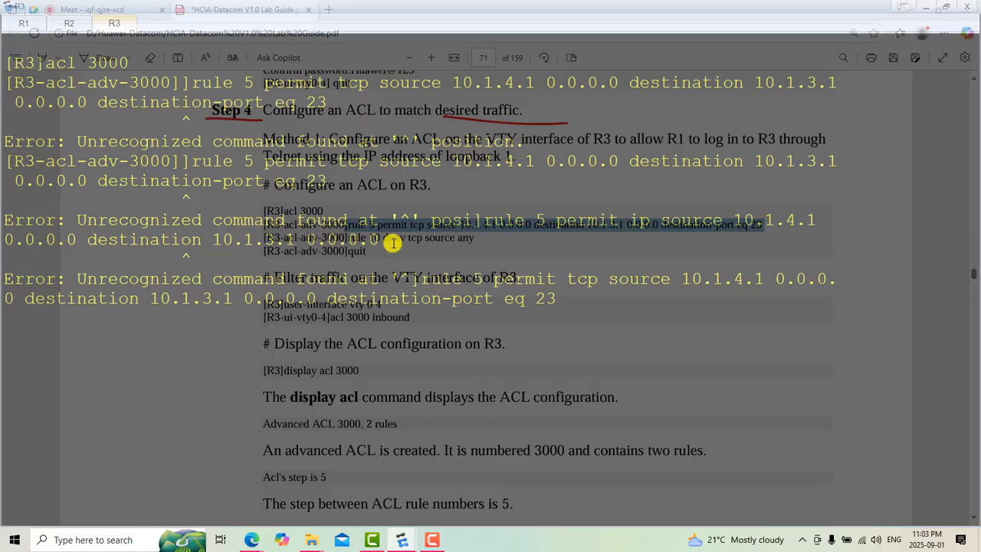
pyautogui.press('Return')
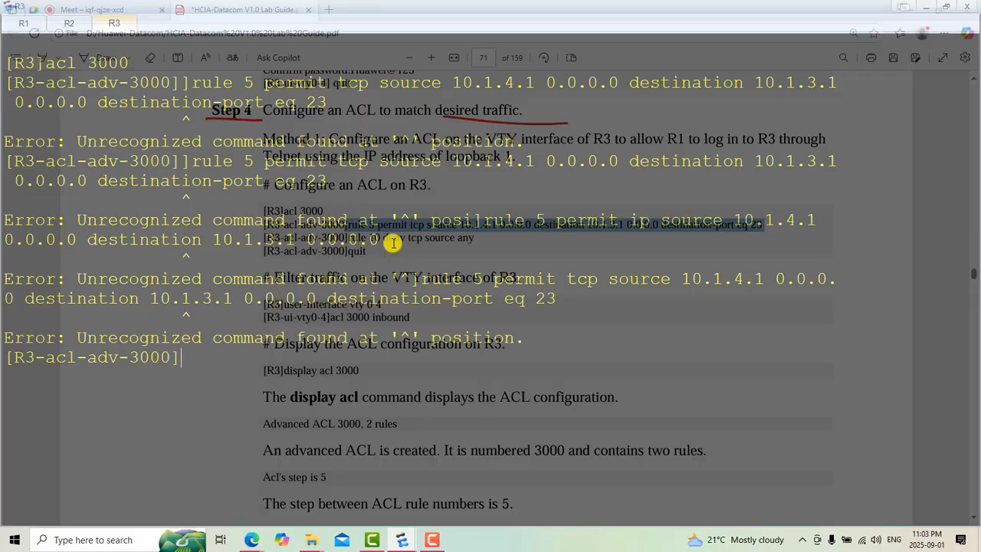
# Step: Clear the R3 console and start a new ACL 3000 rule with "rule permit tcp source"
pyautogui.rightClick(317, 266)
pyautogui.click(357, 300)
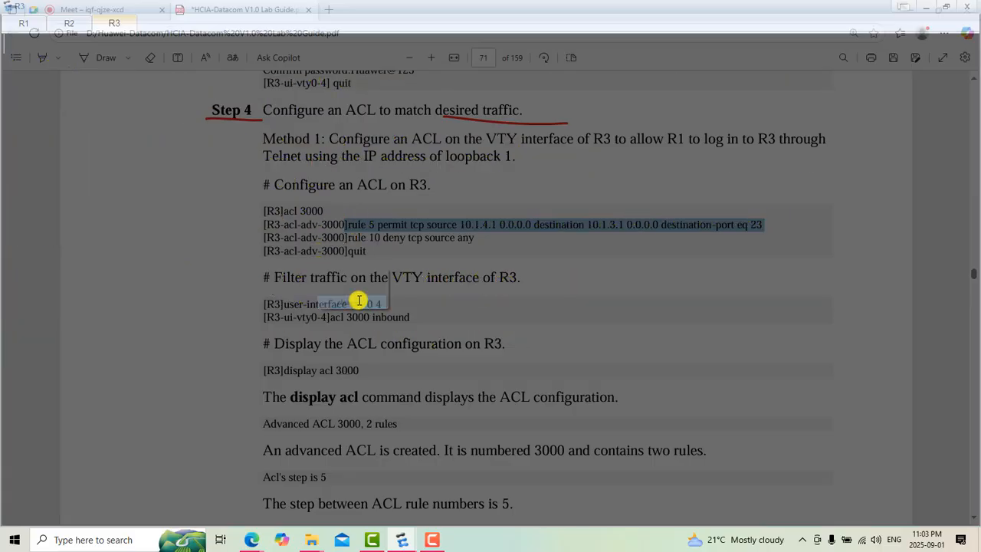
pyautogui.write('rule ')
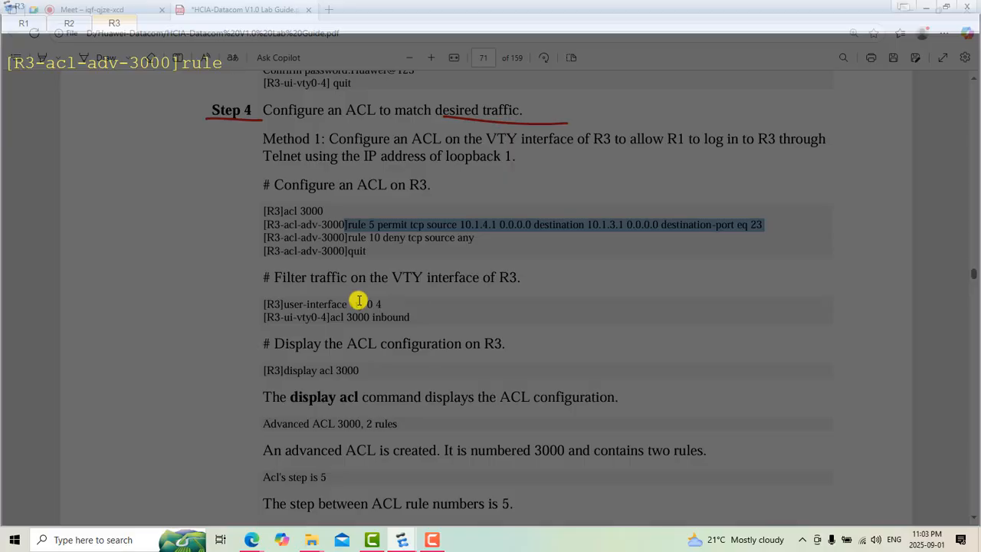
pyautogui.write('per')
pyautogui.press('Tab')
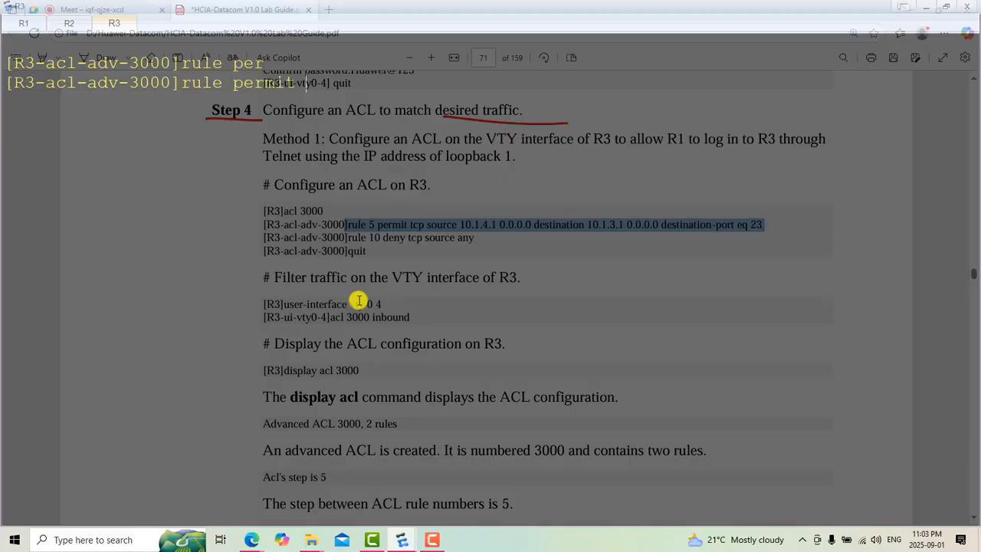
pyautogui.write('tc')
pyautogui.press('Tab')
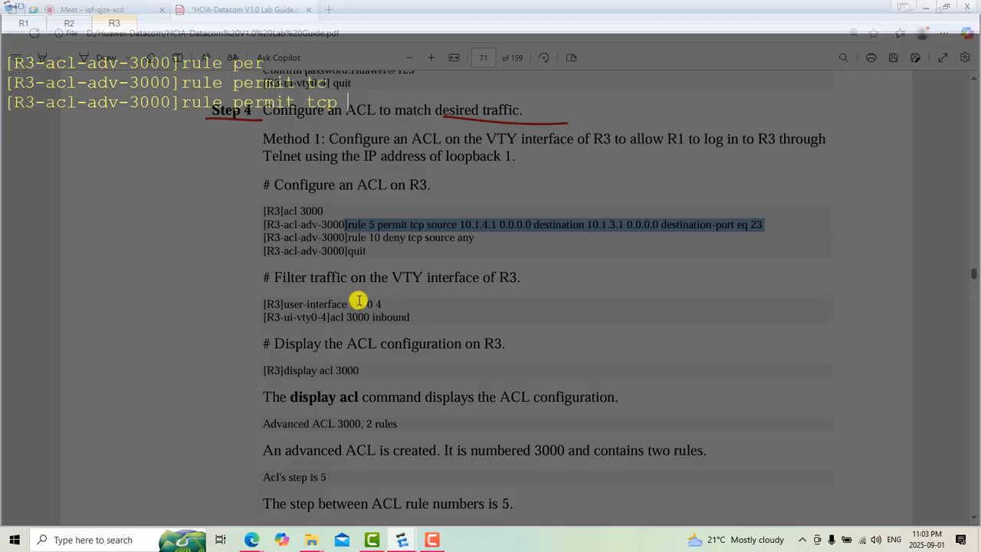
pyautogui.write('sou')
pyautogui.press('Tab')
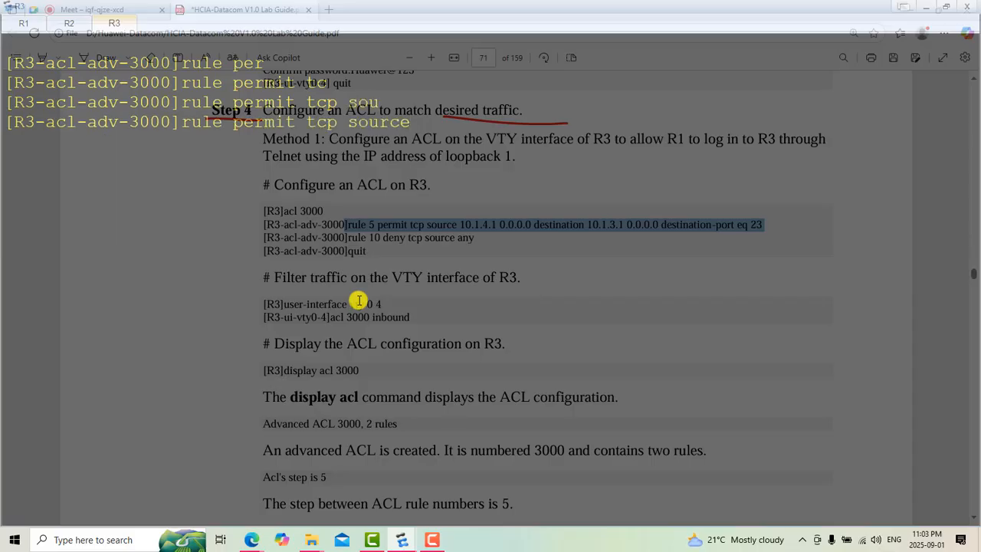
# Step: Add the source address 10.1.4.1 with wildcard 0.0.0.0 to the permit rule
pyautogui.write('10.1.4.1 0.0.0.0')
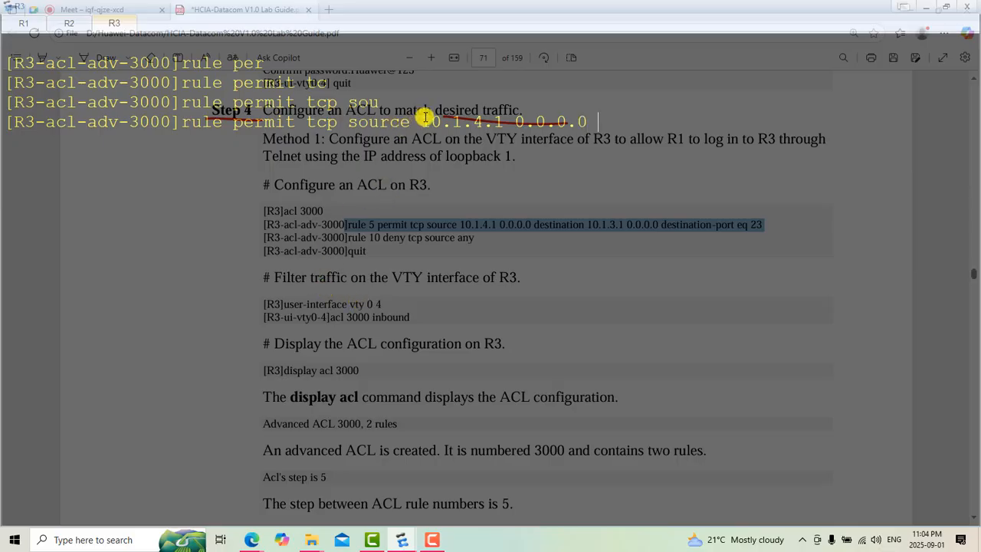
pyautogui.moveTo(420, 120); pyautogui.dragTo(504, 120)
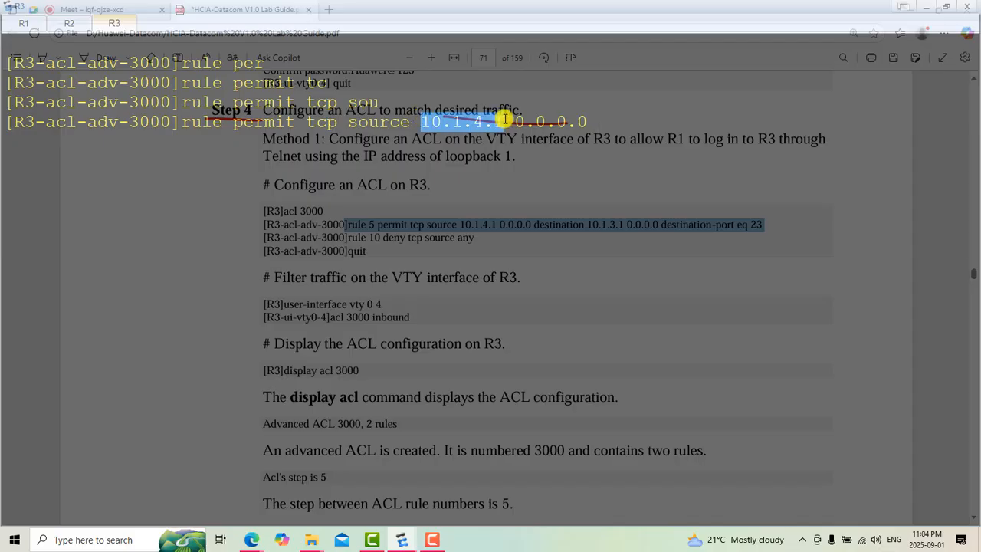
pyautogui.click(598, 113)
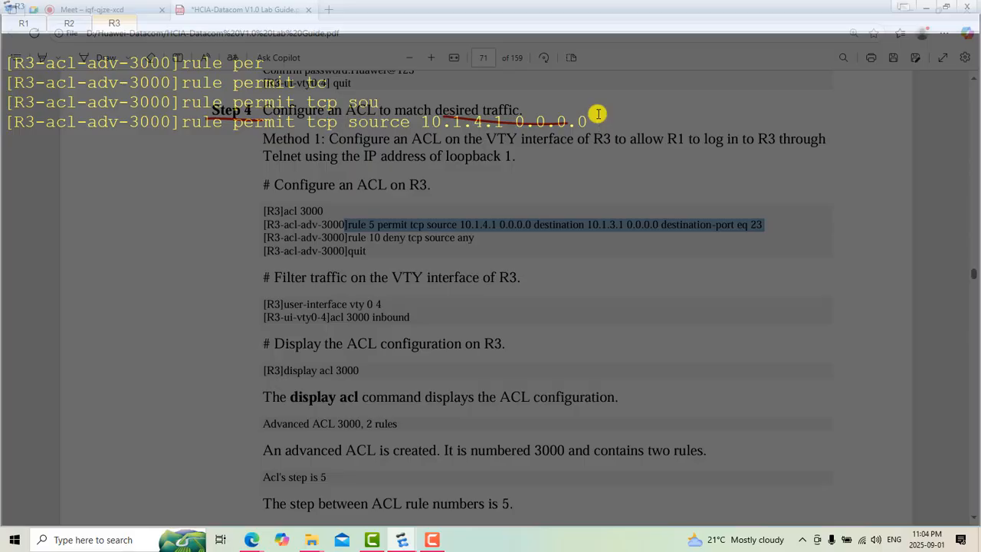
# Step: Extend the permit rule with destination 10.1.3.1 and wildcard 0.0.0.0
pyautogui.write('de')
pyautogui.press('Tab')
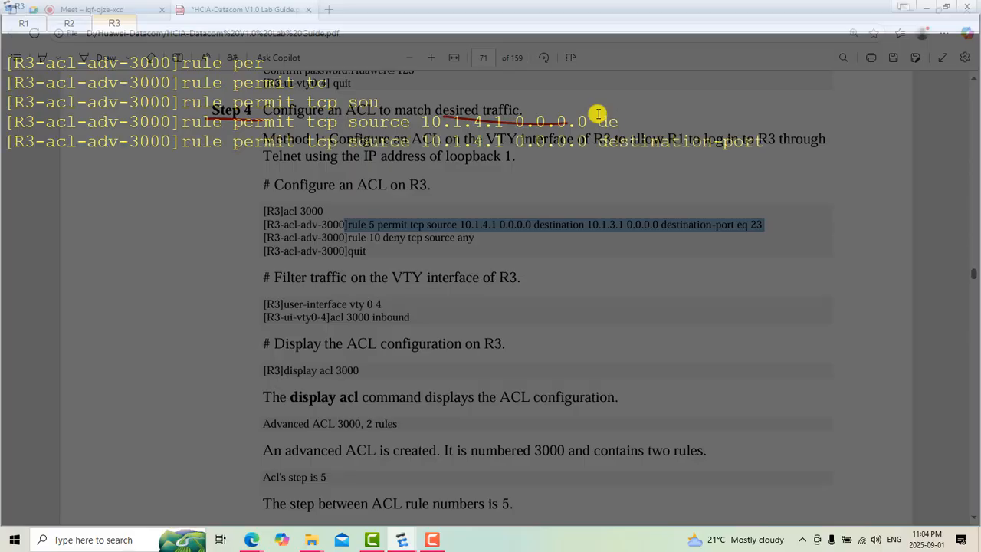
pyautogui.press('BackSpace')
pyautogui.press('BackSpace')
pyautogui.press('BackSpace')
pyautogui.press('BackSpace')
pyautogui.press('BackSpace')
pyautogui.write('10.1.3.1 0.0.0.0')
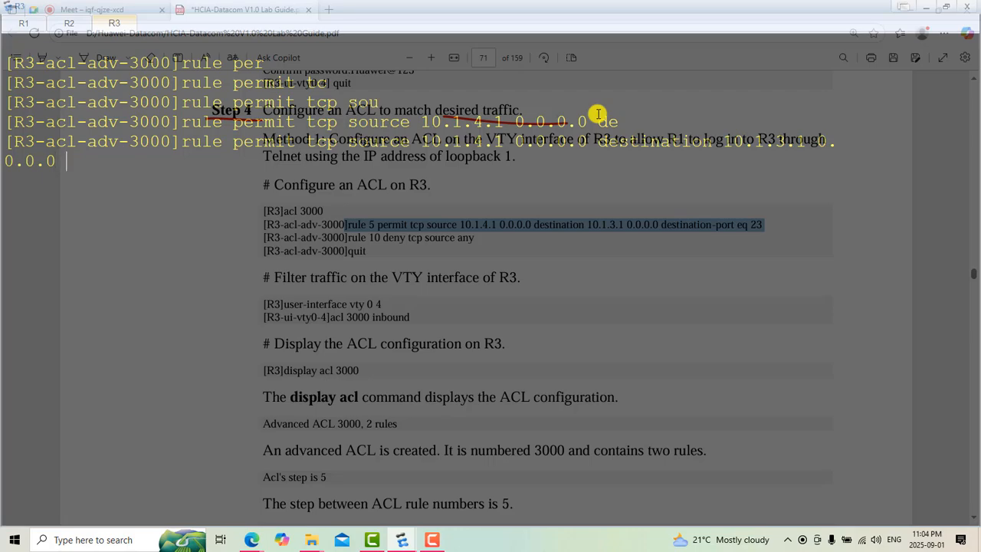
pyautogui.write(' de')
# Step: Finish the permit rule with "destination-port eq 23" and submit it to ACL 3000
pyautogui.press('Tab')
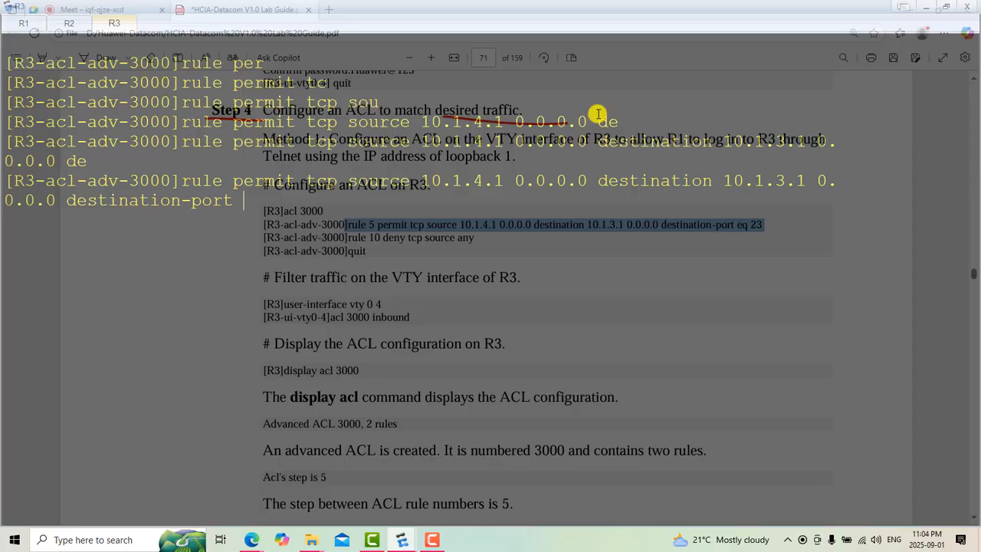
pyautogui.write('e')
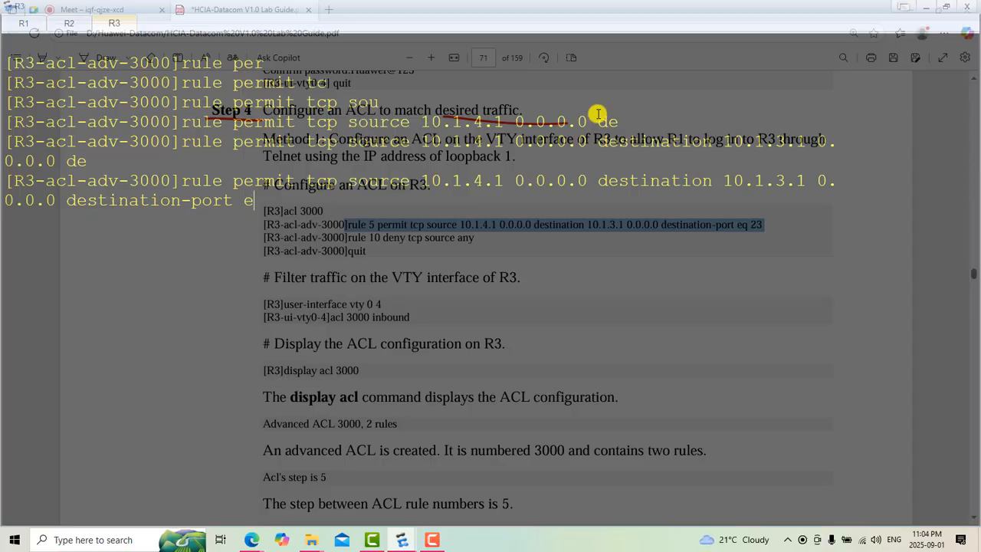
pyautogui.write('q 23')
pyautogui.press('Return')
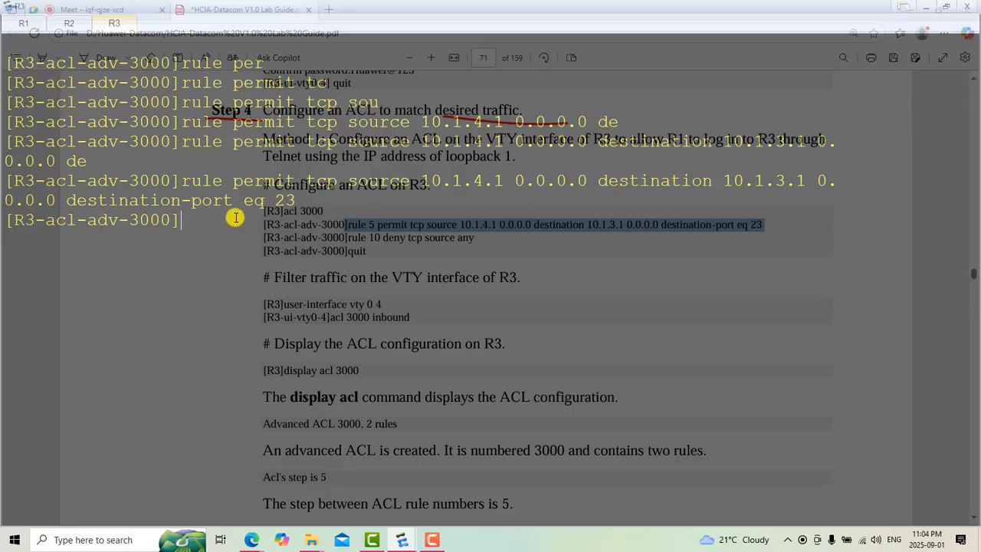
# Step: Write the command "rule deny tcp source any" in ACL 3000 without a rule number
pyautogui.write('ru')
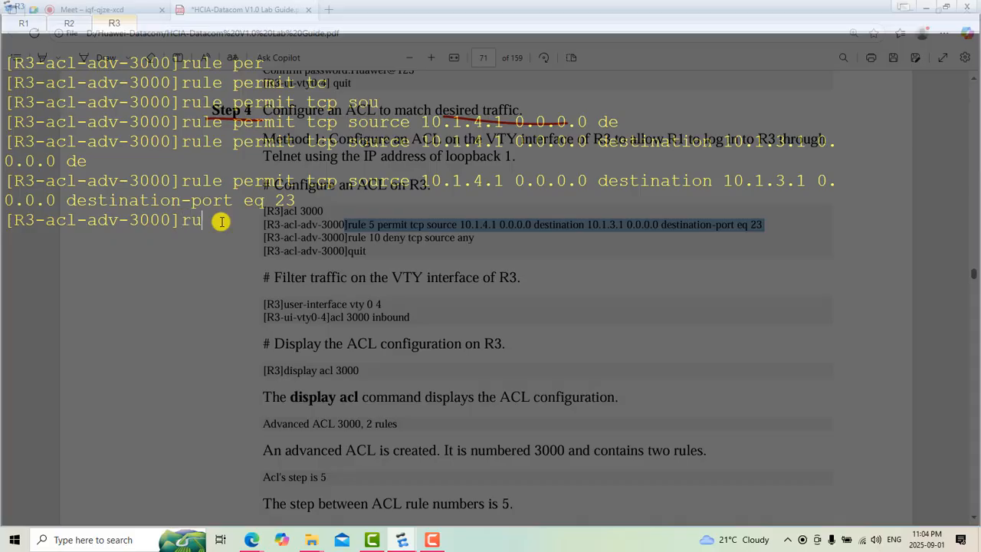
pyautogui.write('l')
pyautogui.write('e 10')
pyautogui.press('BackSpace')
pyautogui.press('BackSpace')
pyautogui.write('deny tcp sou')
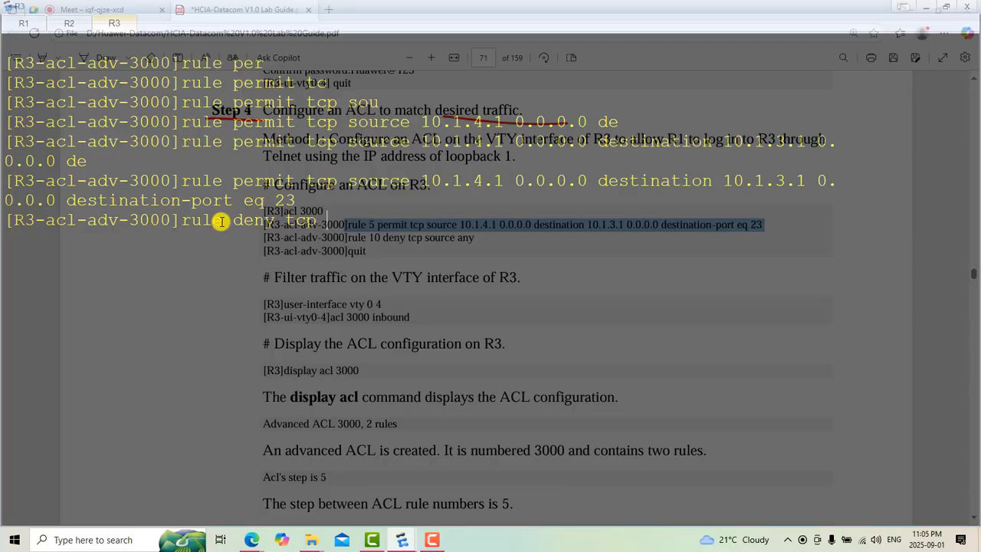
pyautogui.press('Tab')
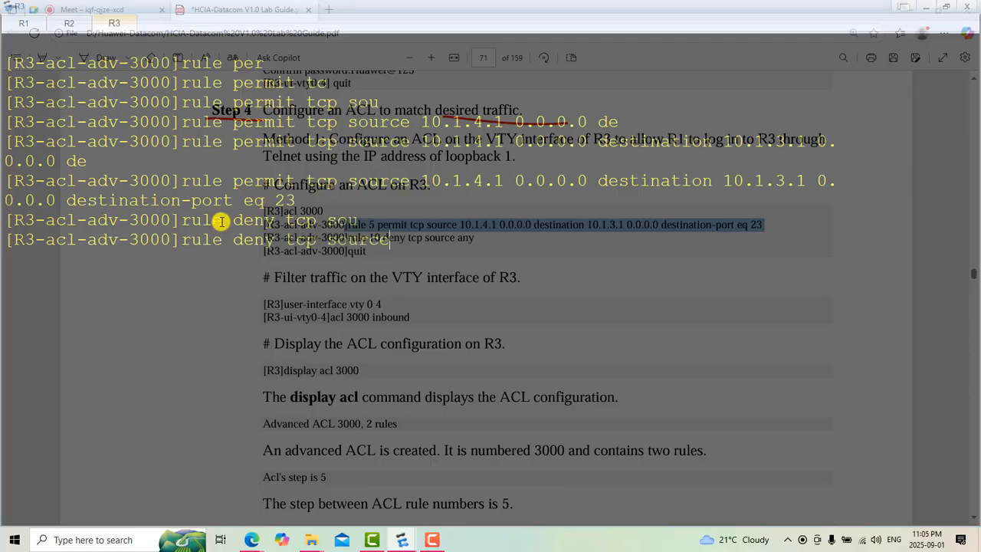
pyautogui.write('any')
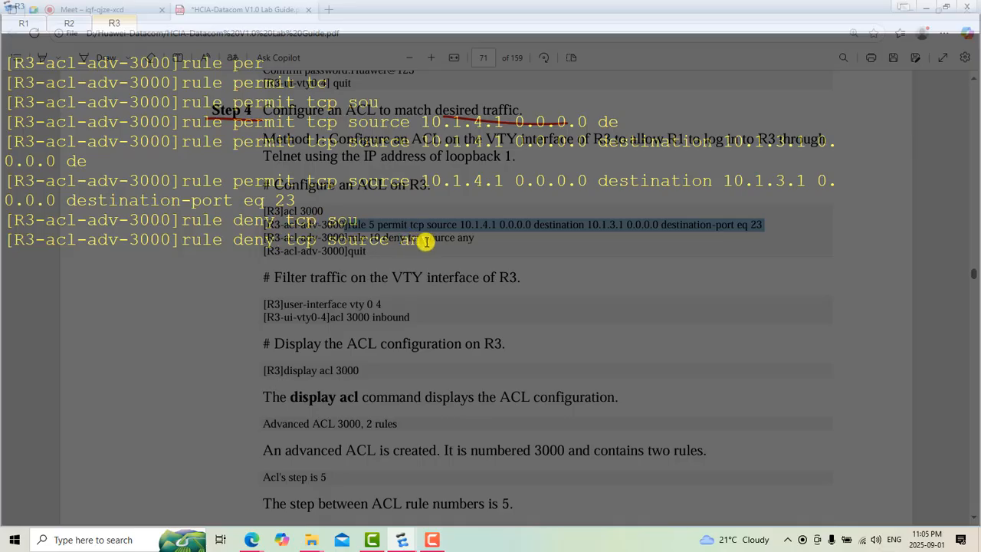
# Step: Compare the deny rule's "source any" with the permit rule's 10.1.4.1 source, and submit the deny rule
pyautogui.moveTo(432, 241); pyautogui.dragTo(381, 245)
pyautogui.moveTo(340, 247); pyautogui.dragTo(285, 243)
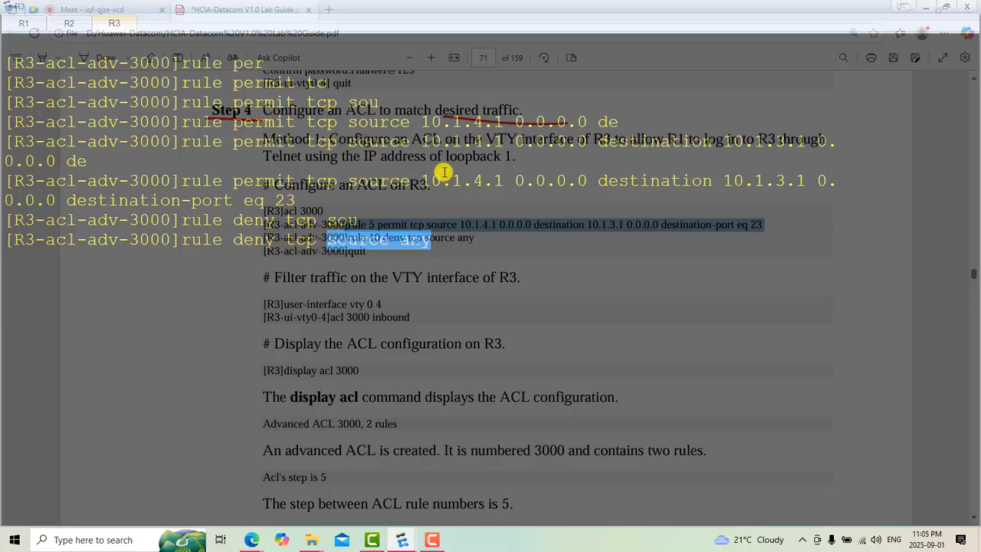
pyautogui.moveTo(424, 181); pyautogui.dragTo(505, 184)
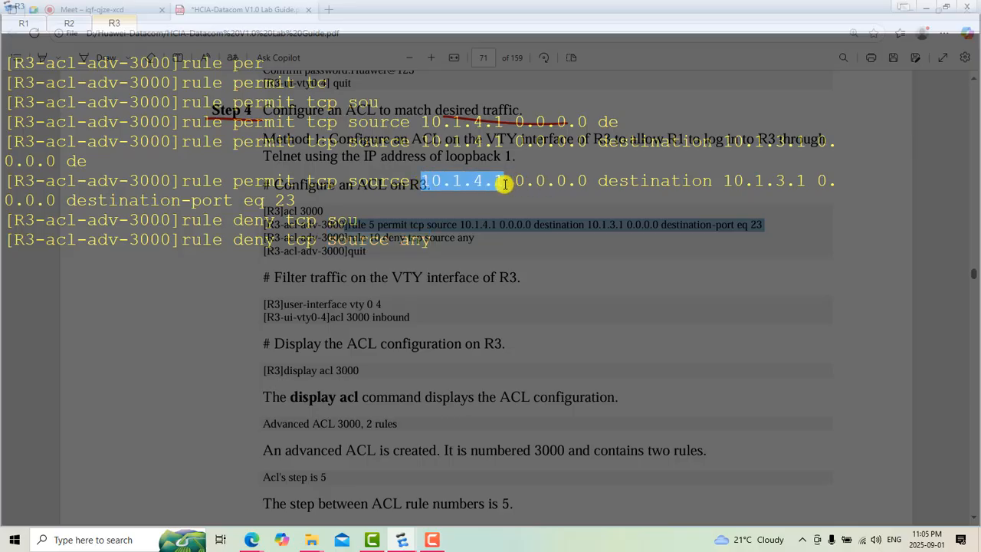
pyautogui.click(449, 236)
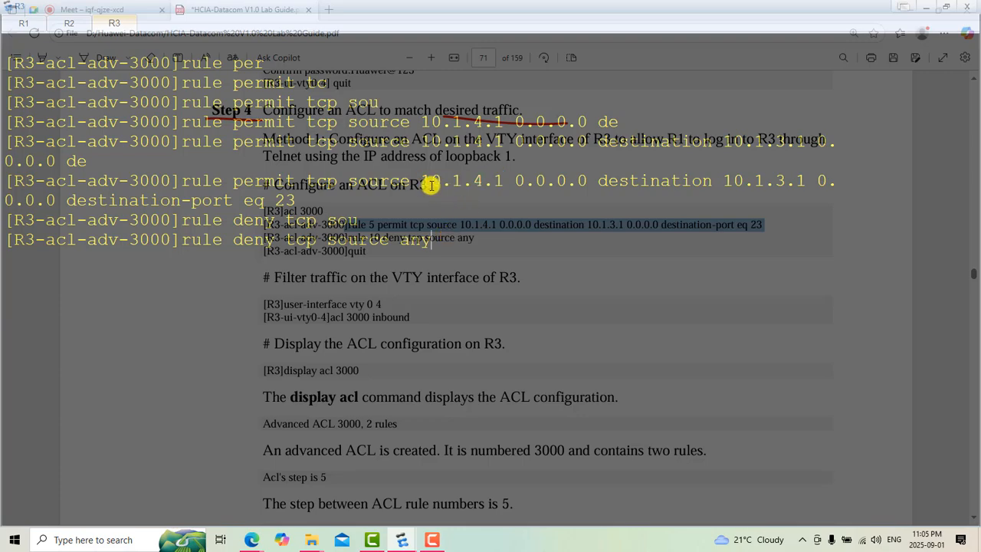
pyautogui.moveTo(422, 180); pyautogui.dragTo(499, 181)
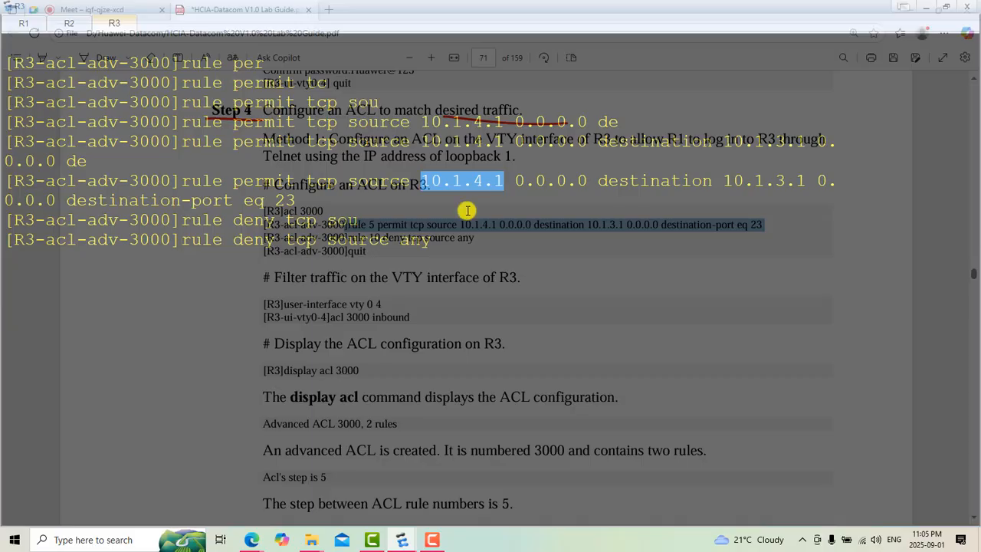
pyautogui.moveTo(418, 241); pyautogui.dragTo(408, 242)
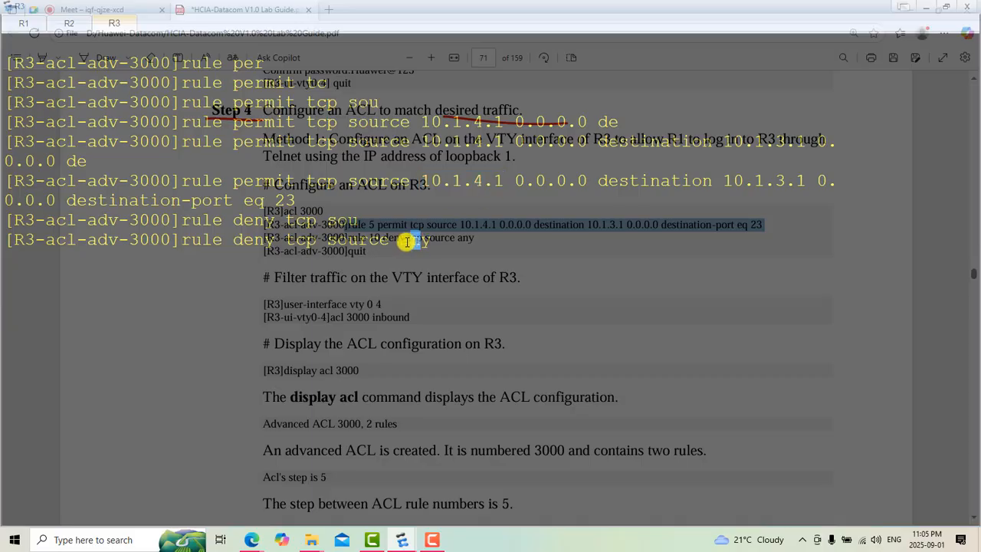
pyautogui.moveTo(265, 244); pyautogui.dragTo(245, 239)
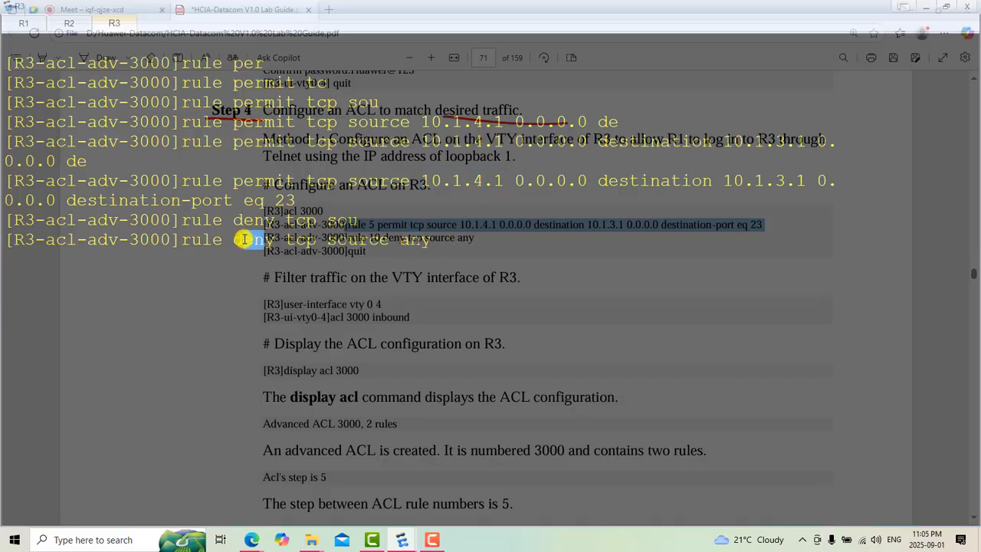
pyautogui.press('Return')
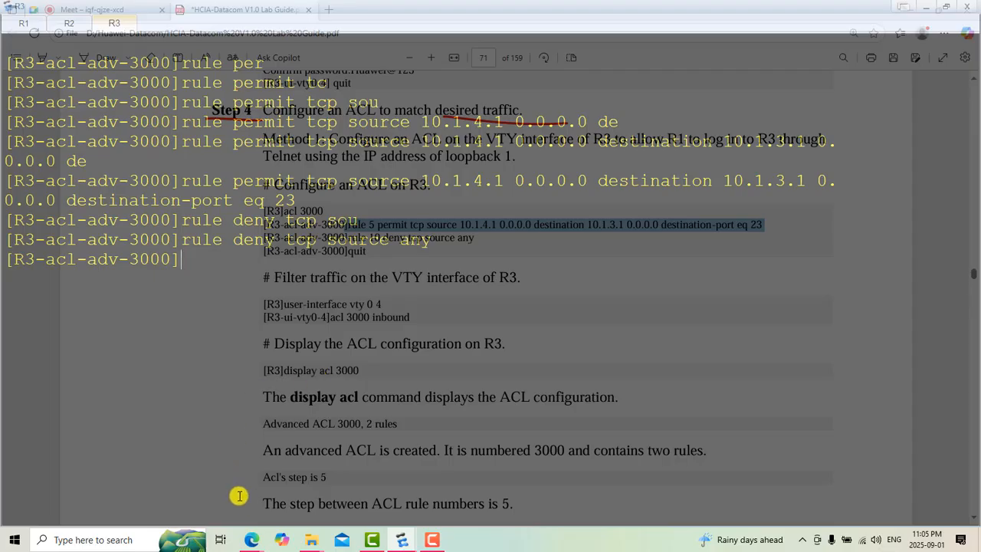
# Step: Switch to the HCIA-Datacom lab guide in the browser and review the section on filtering traffic on R3's VTY interface
pyautogui.moveTo(250, 540)
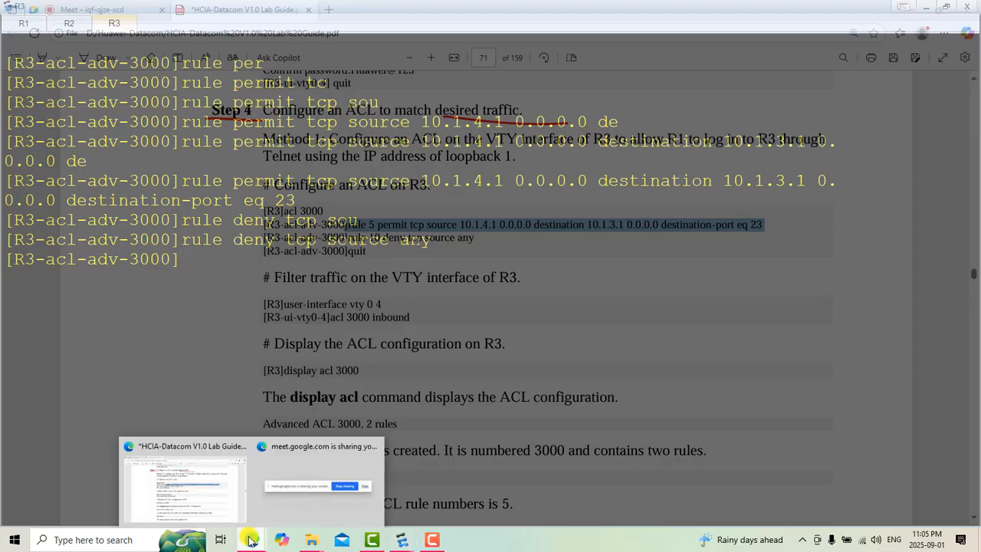
pyautogui.click(197, 508)
pyautogui.scroll(-1, 560, 374)
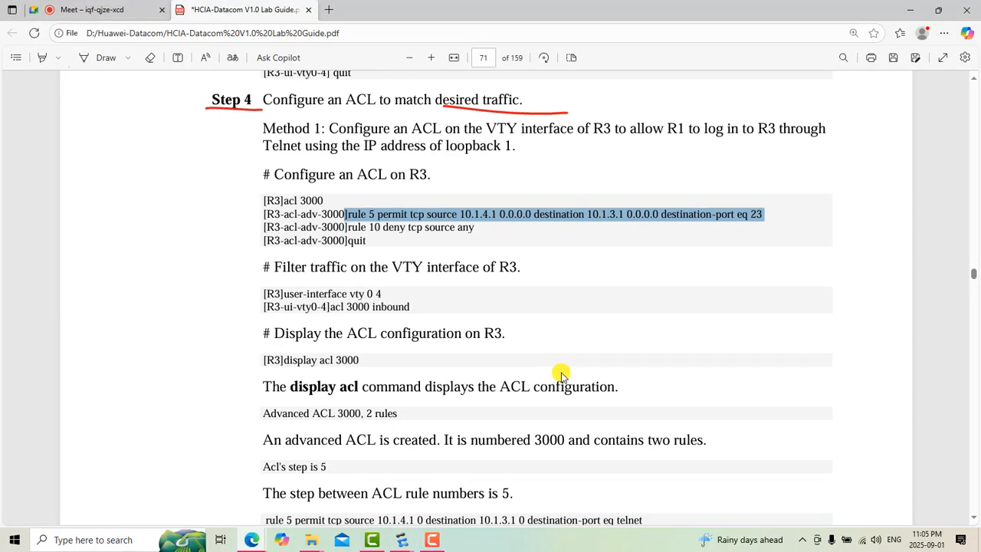
pyautogui.scroll(-1, 560, 375)
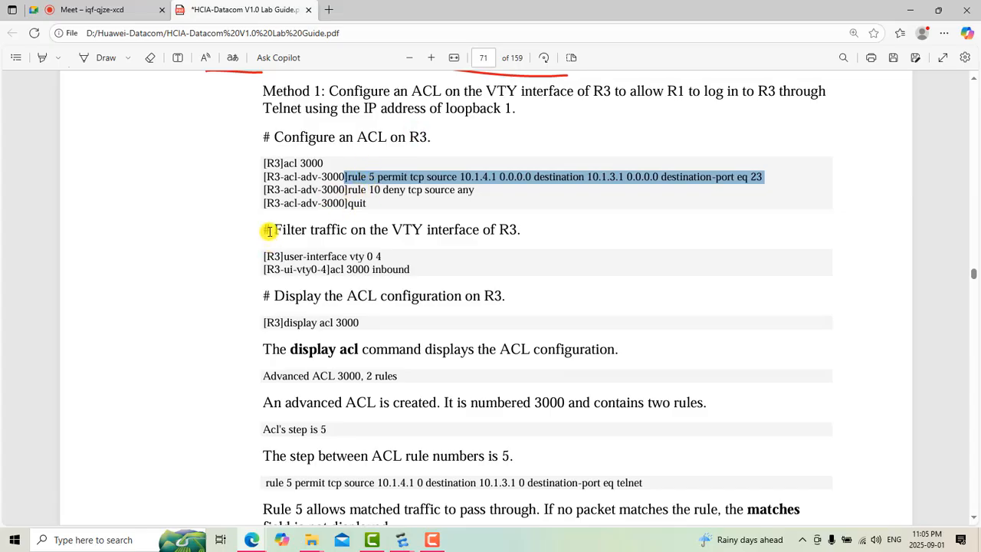
# Step: Highlight the words of the heading "Filter traffic on the VTY interface of R3" in the lab guide while reading it
pyautogui.moveTo(269, 232); pyautogui.dragTo(321, 227)
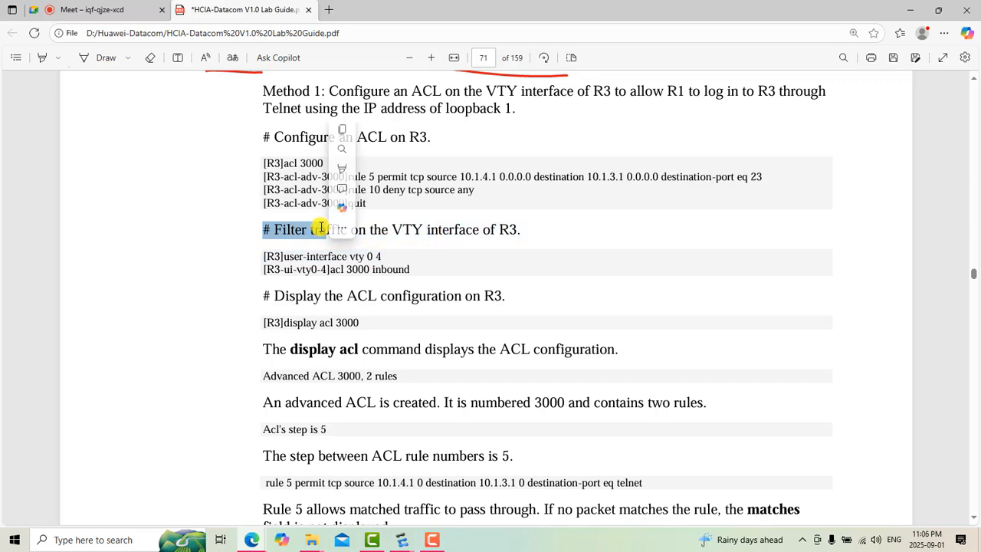
pyautogui.click(293, 227)
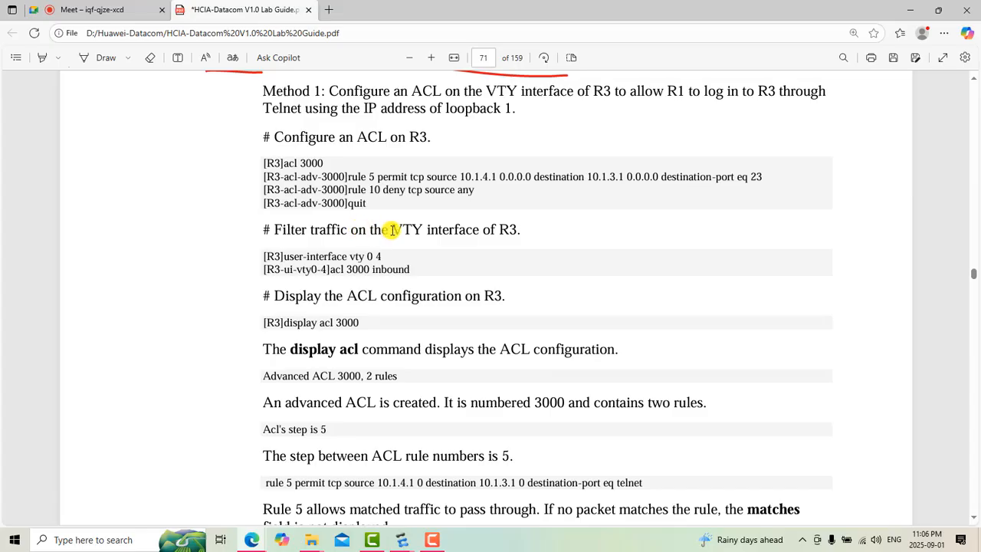
pyautogui.moveTo(392, 229); pyautogui.dragTo(517, 244)
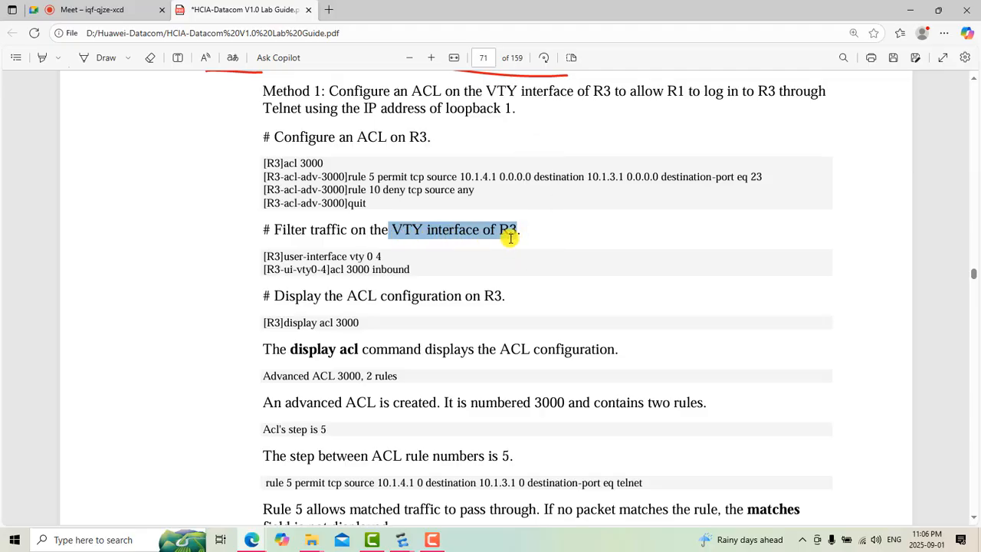
pyautogui.click(521, 235)
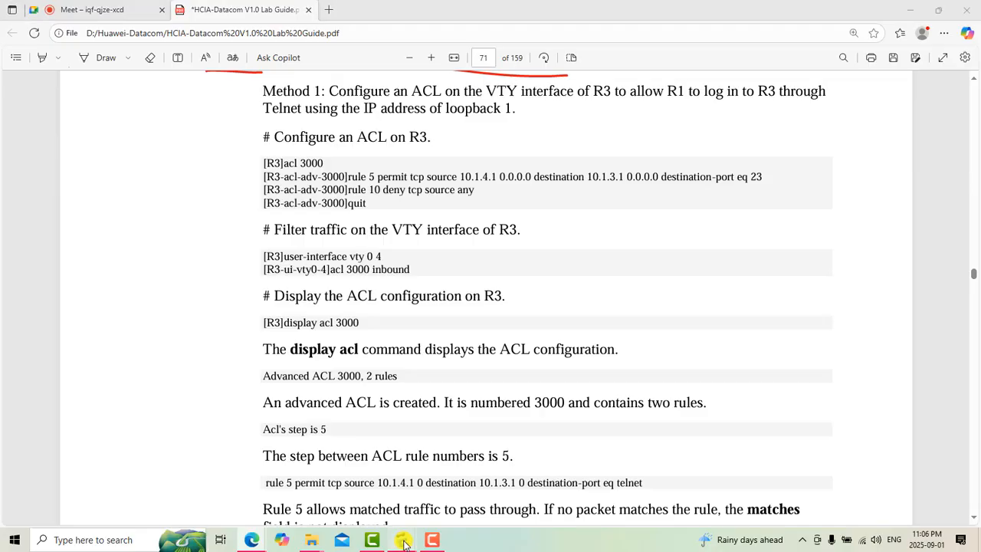
# Step: Switch to the R3 console in eNSP and clear the earlier command lines from its screen
pyautogui.moveTo(402, 541)
pyautogui.click(440, 508)
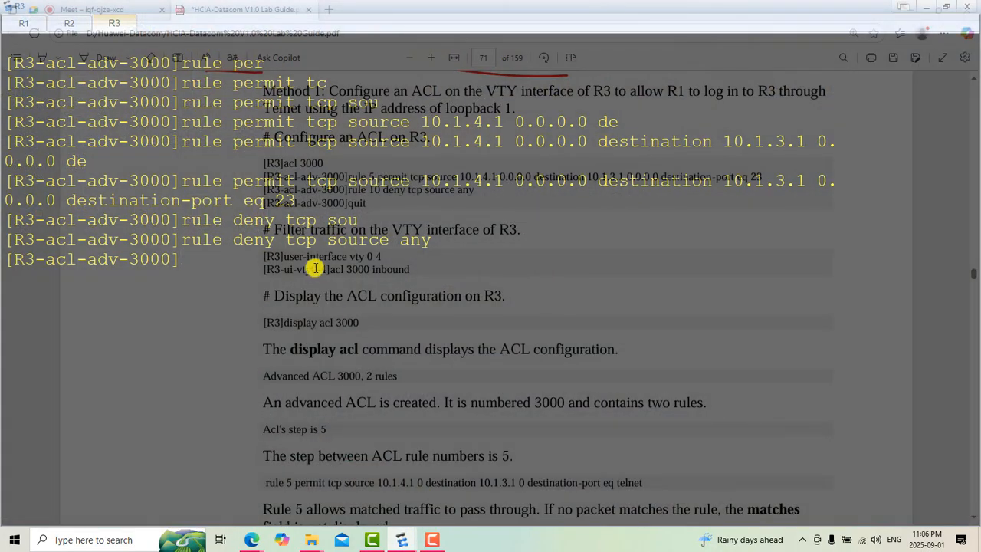
pyautogui.rightClick(315, 267)
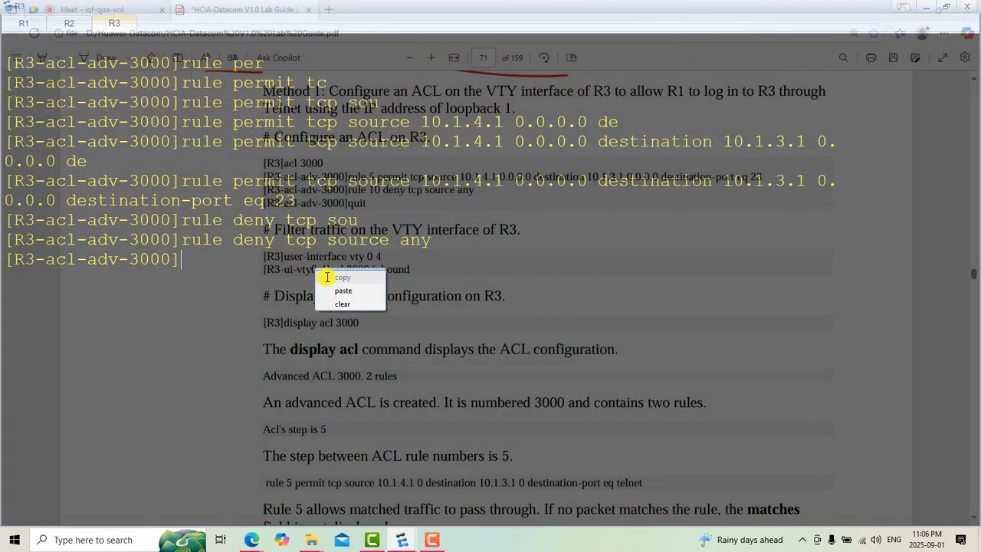
pyautogui.click(360, 305)
pyautogui.rightClick(360, 304)
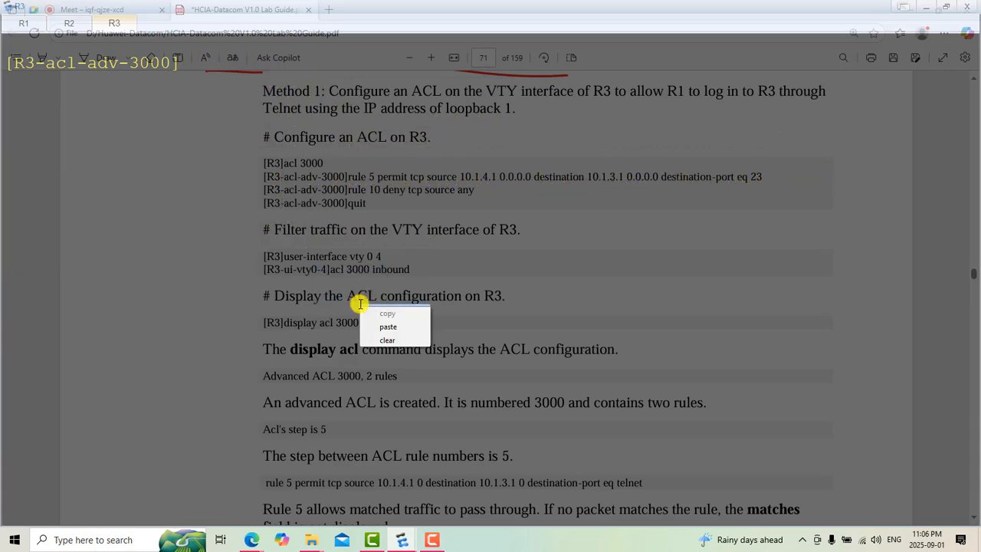
pyautogui.click(306, 198)
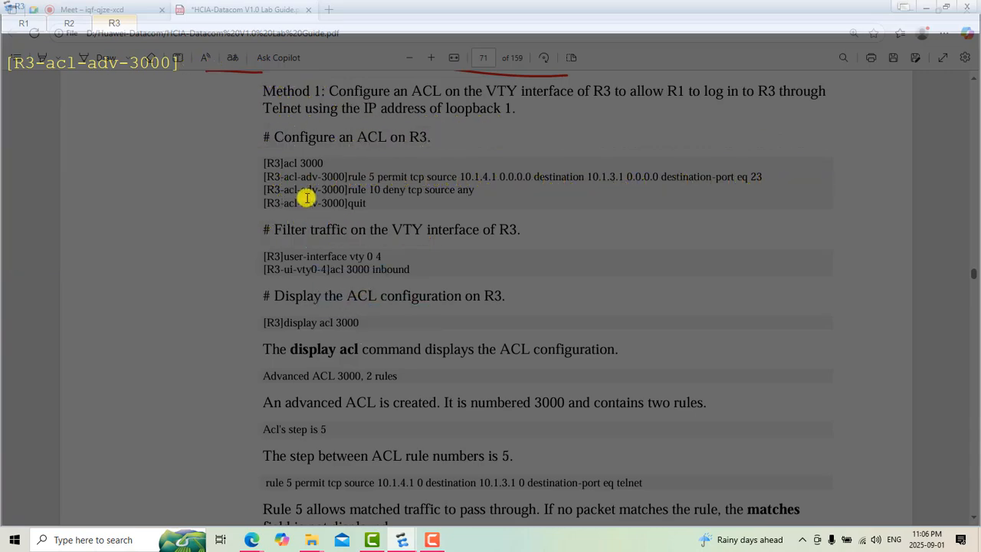
# Step: Leave the ACL 3000 view on R3 and begin the "user-interface" command in the system view
pyautogui.write('q')
pyautogui.press('Return')
pyautogui.write('us')
pyautogui.press('Tab')
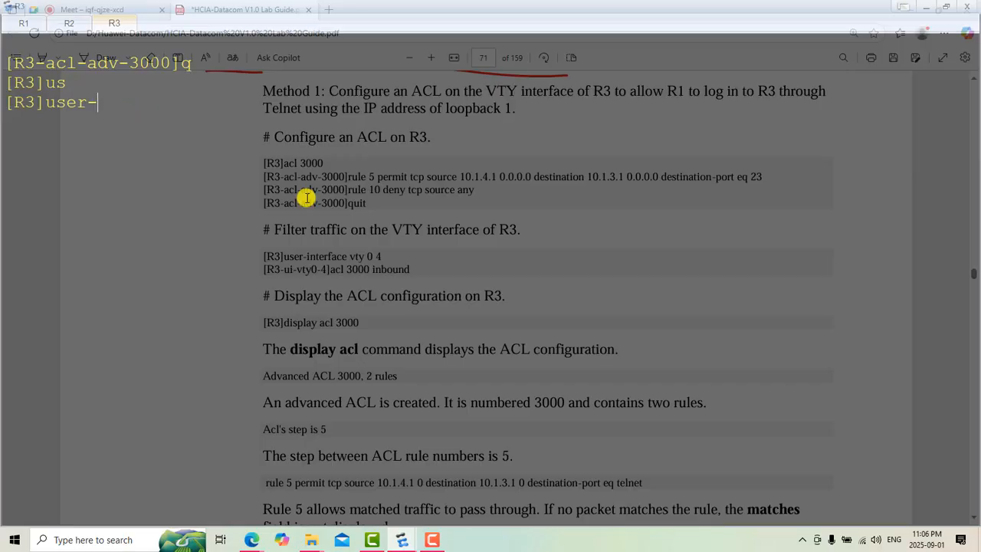
pyautogui.write('in')
pyautogui.press('Tab')
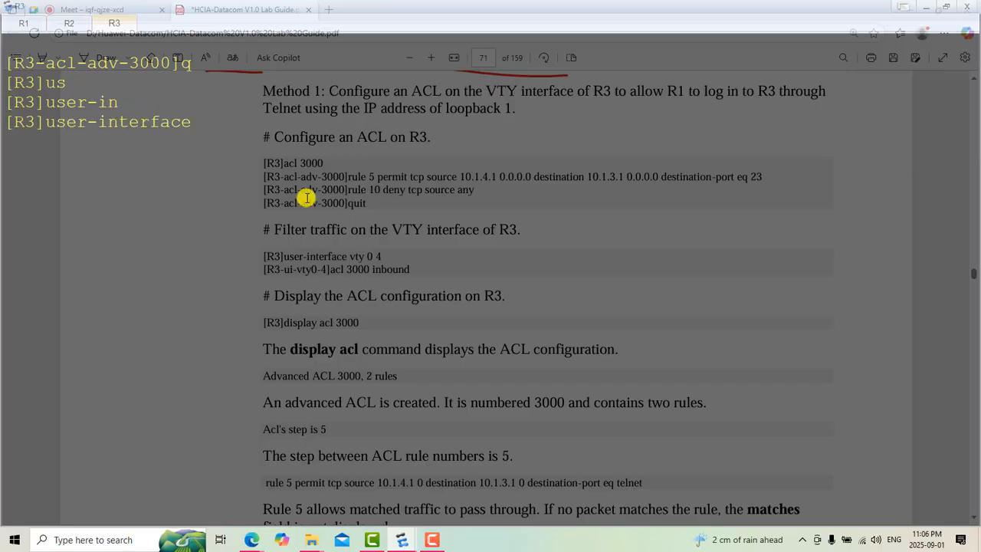
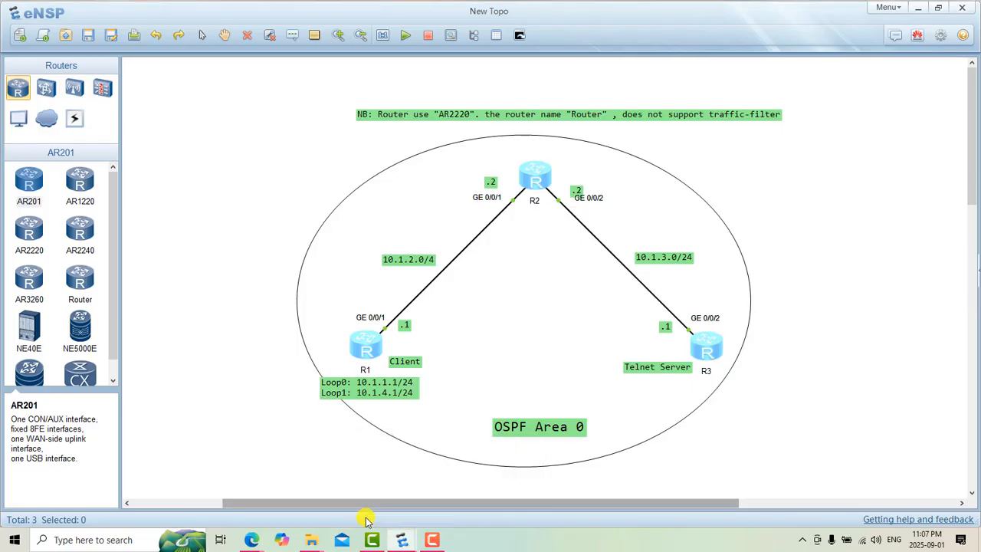
# Step: Switch from the R3 console to the lab guide in the browser and read the section on displaying the ACL configuration on R3
pyautogui.moveTo(402, 539)
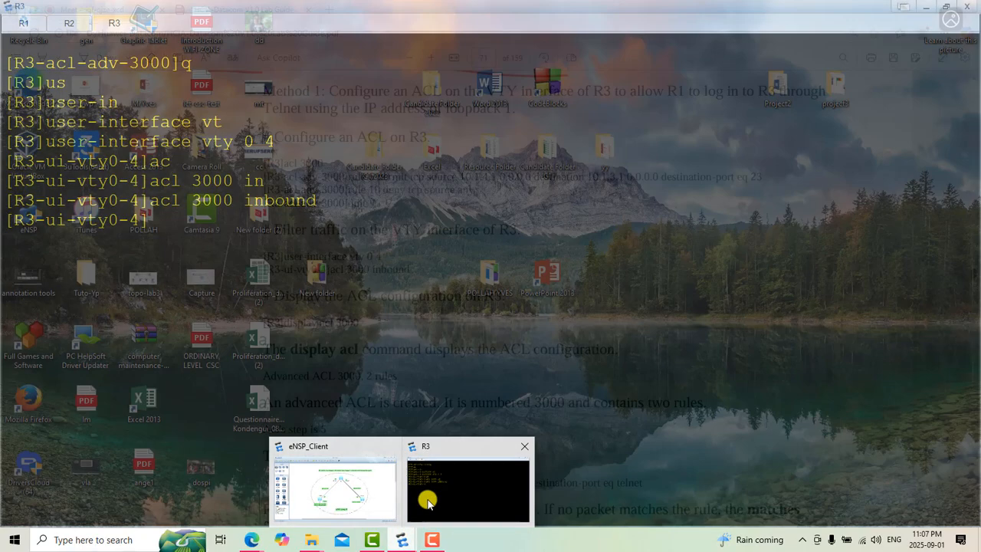
pyautogui.click(427, 502)
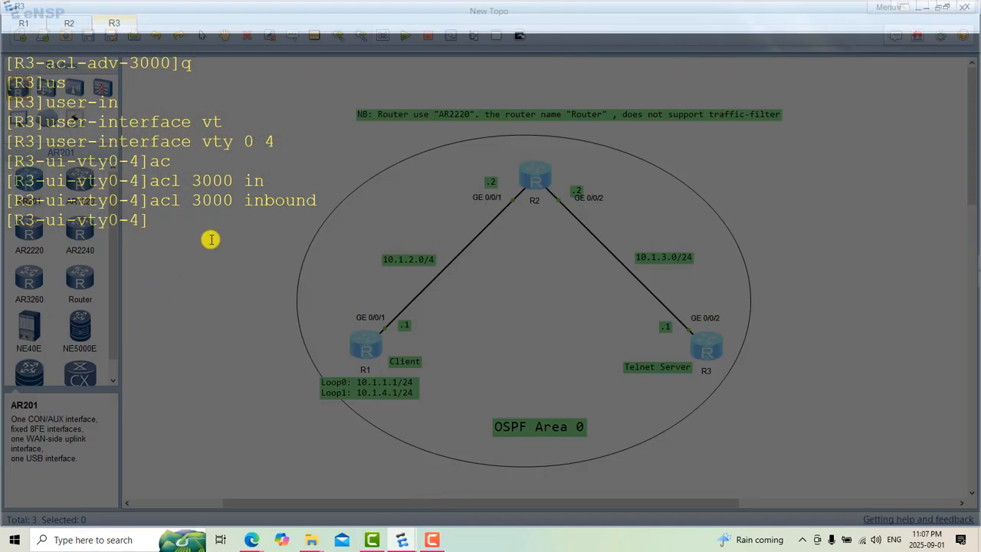
pyautogui.moveTo(248, 536)
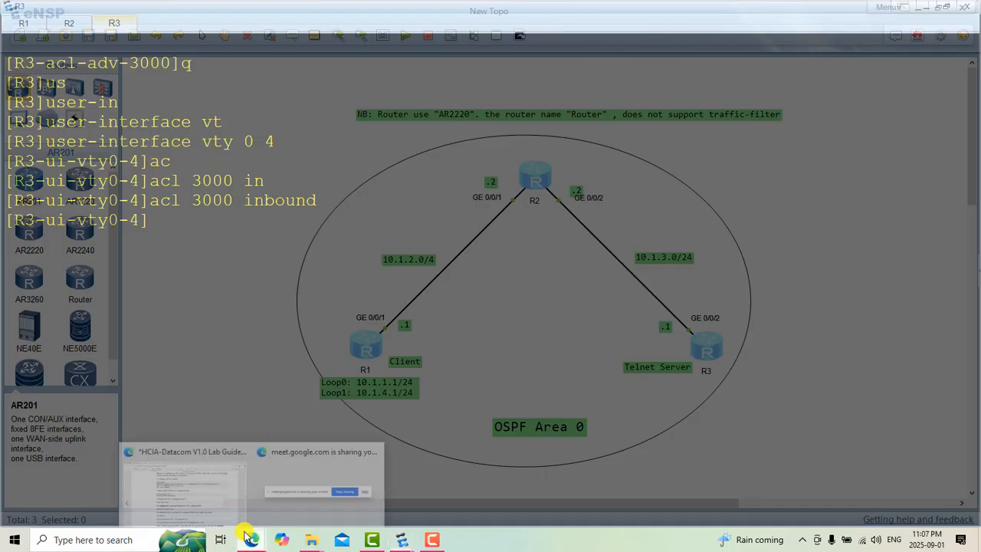
pyautogui.click(193, 489)
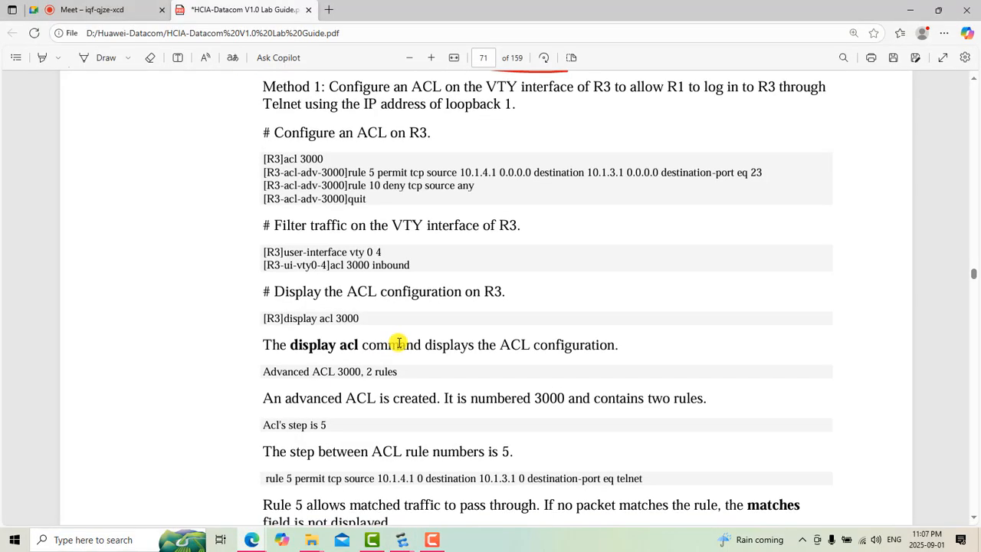
pyautogui.scroll(-1, 399, 342)
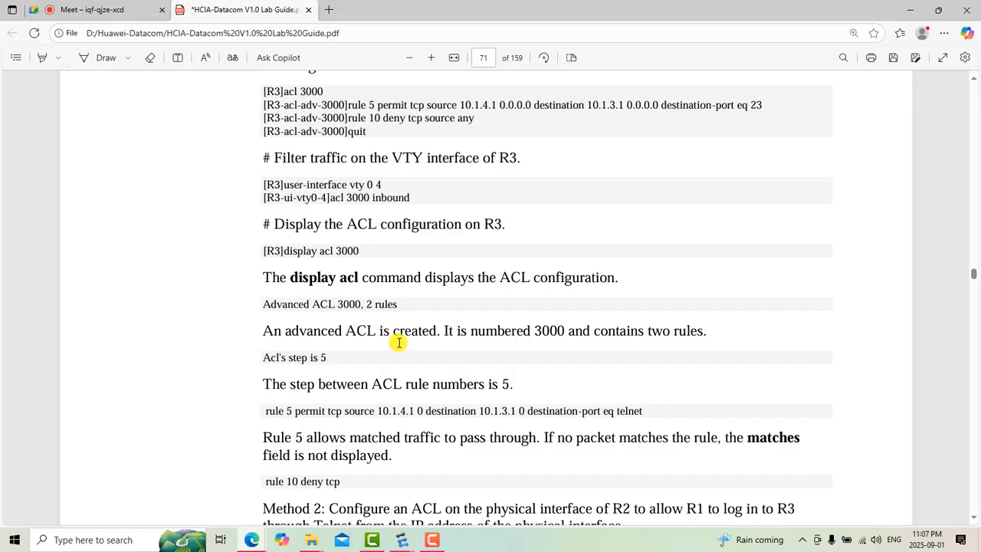
pyautogui.scroll(1, 386, 269)
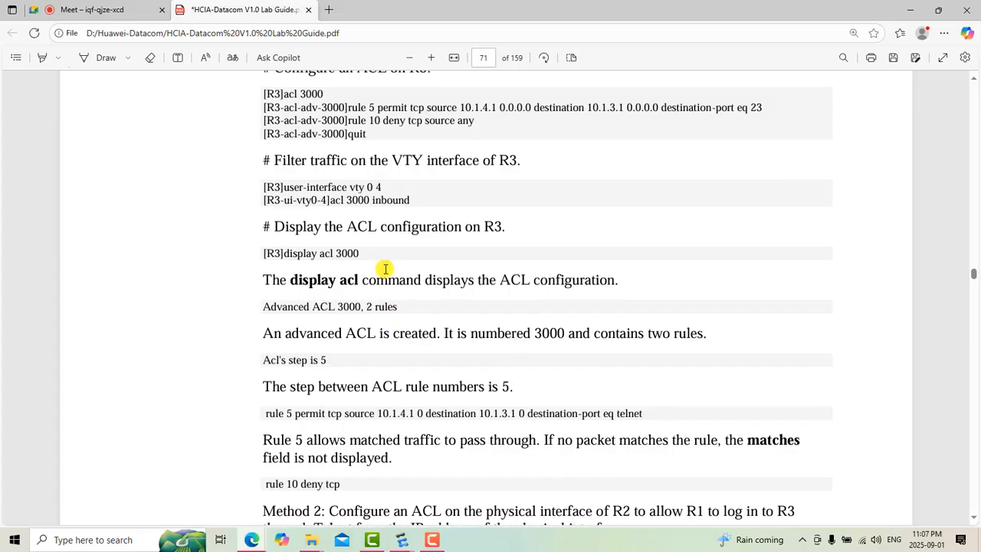
pyautogui.scroll(1, 385, 269)
pyautogui.scroll(-1, 385, 269)
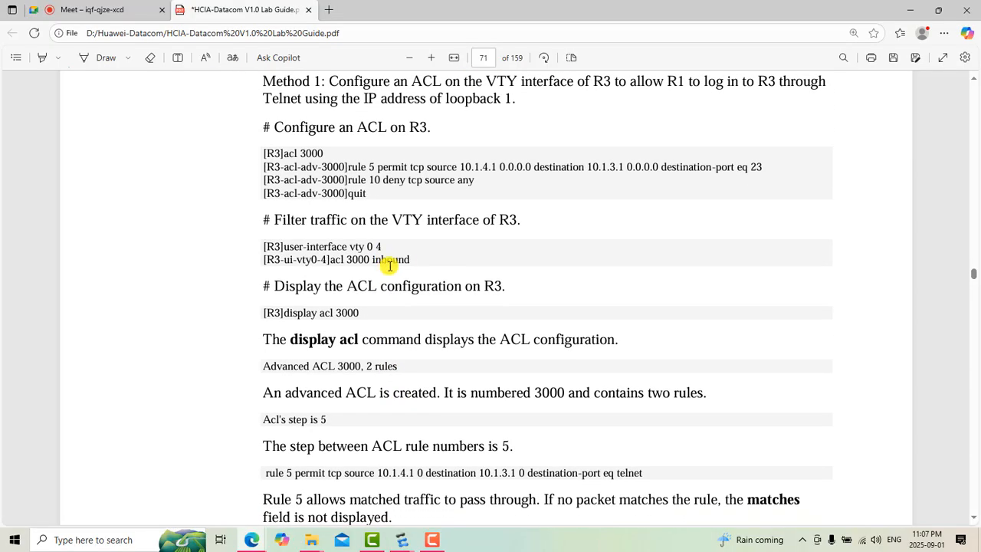
pyautogui.moveTo(269, 289); pyautogui.dragTo(536, 296)
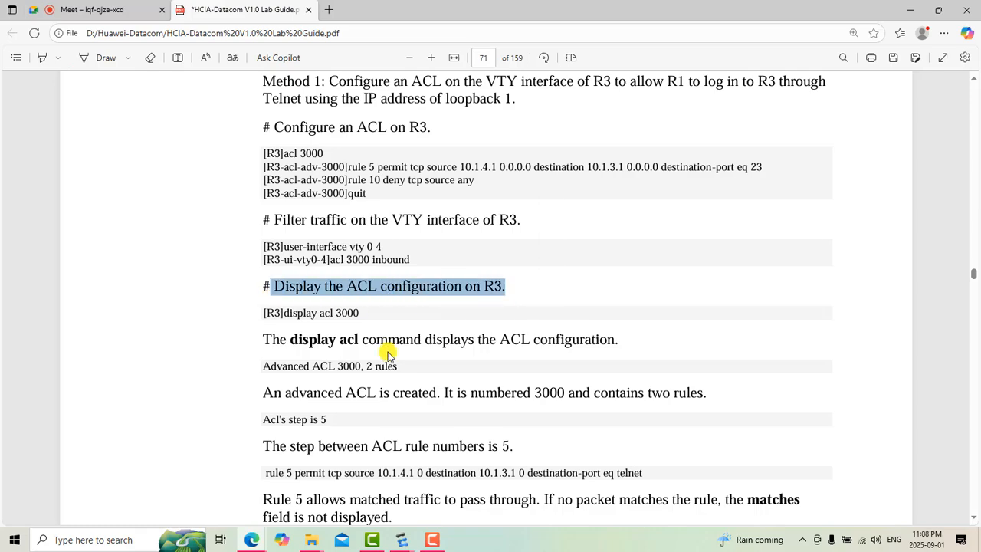
pyautogui.scroll(-1, 421, 442)
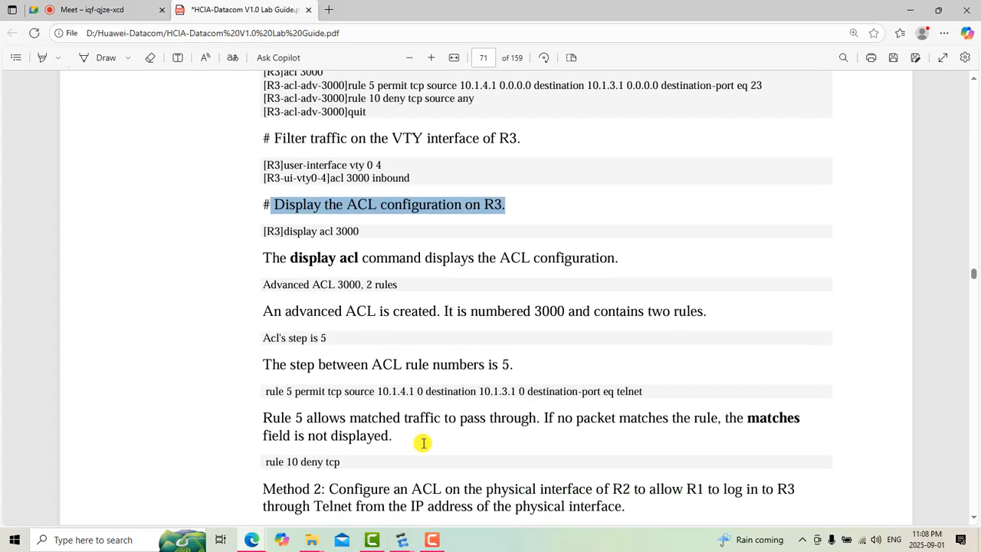
# Step: Switch to the R3 console in eNSP, return from the VTY view to the system view, and clear the console screen
pyautogui.moveTo(396, 542)
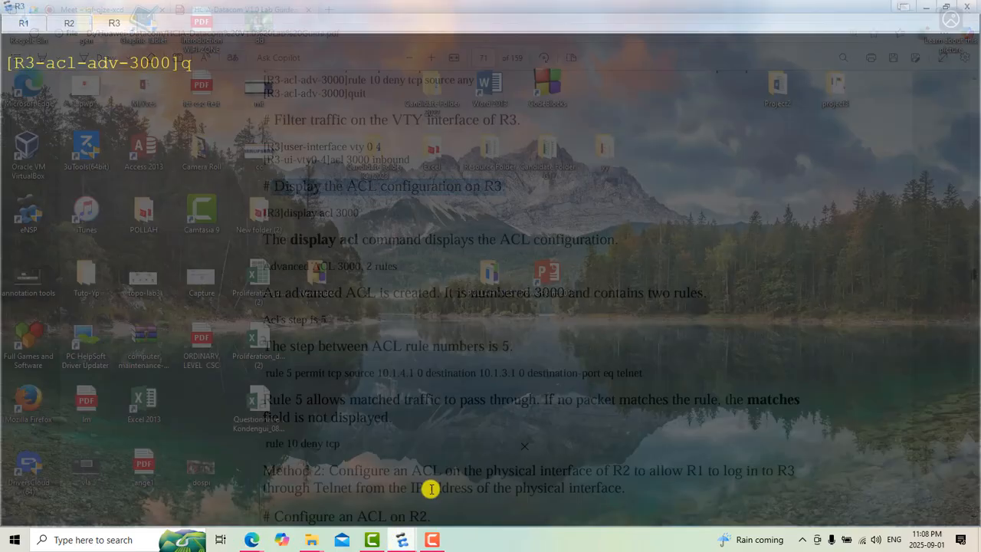
pyautogui.click(432, 488)
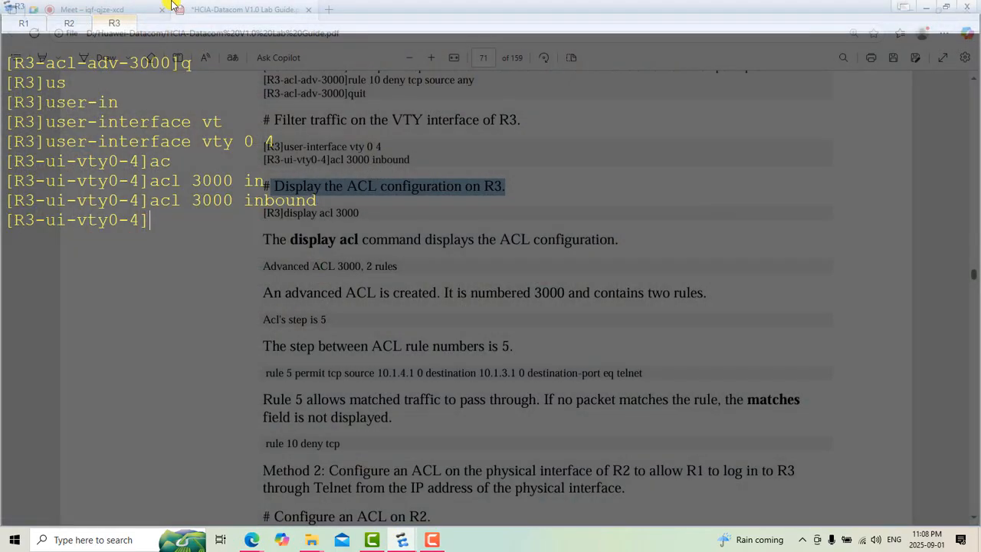
pyautogui.write('q')
pyautogui.press('Return')
pyautogui.rightClick(176, 219)
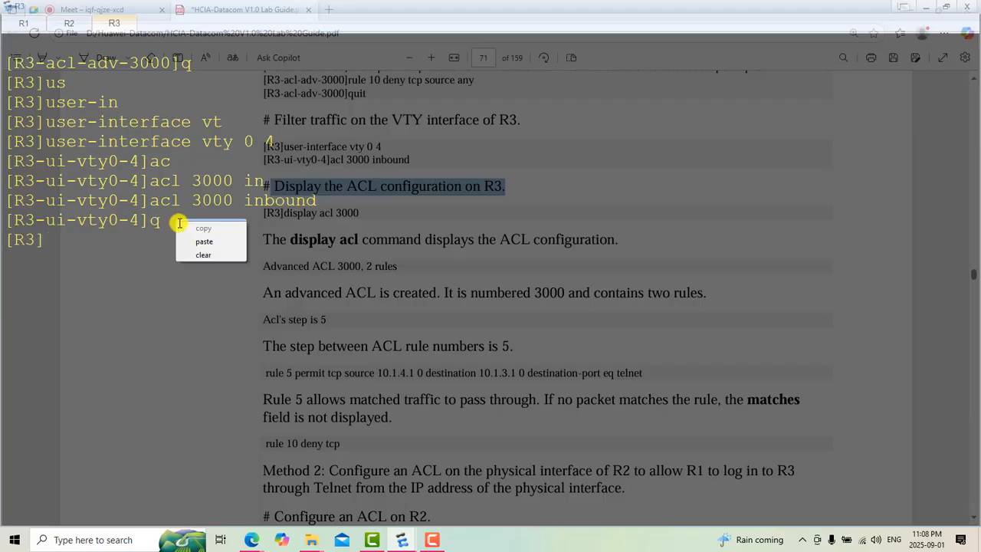
pyautogui.click(205, 254)
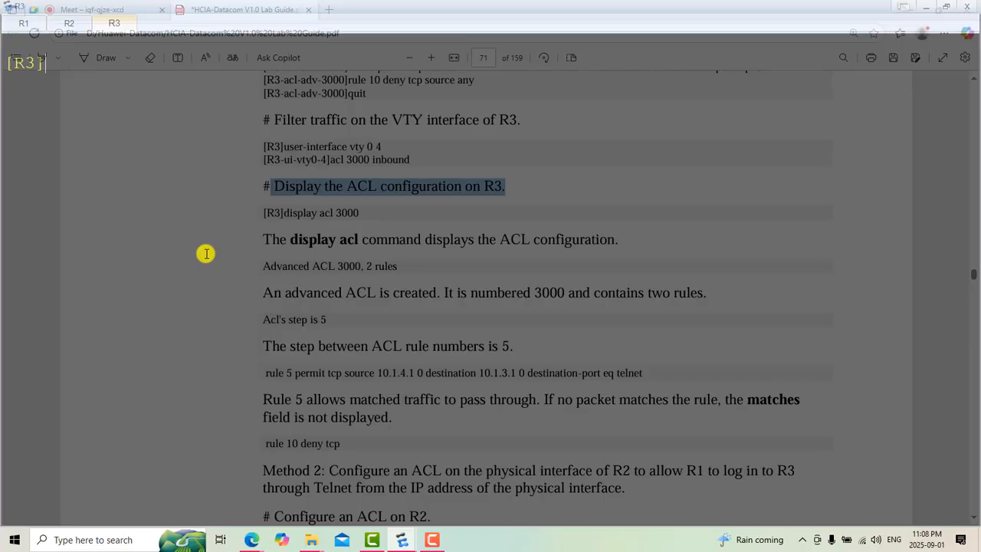
# Step: Display the ACL 3000 configuration on R3 with "disp acl 3000" and examine rules 10 and 5
pyautogui.write('disp acl 3000')
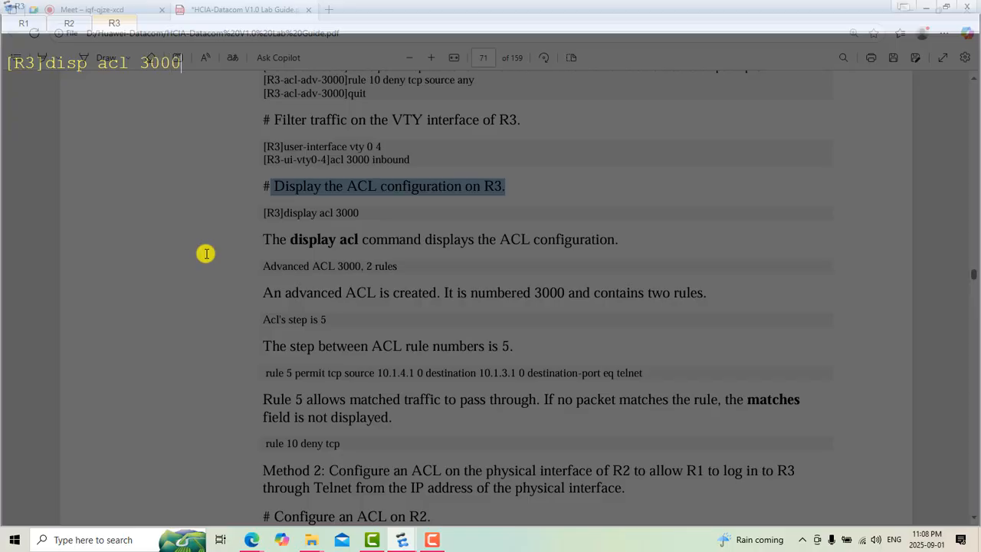
pyautogui.press('Return')
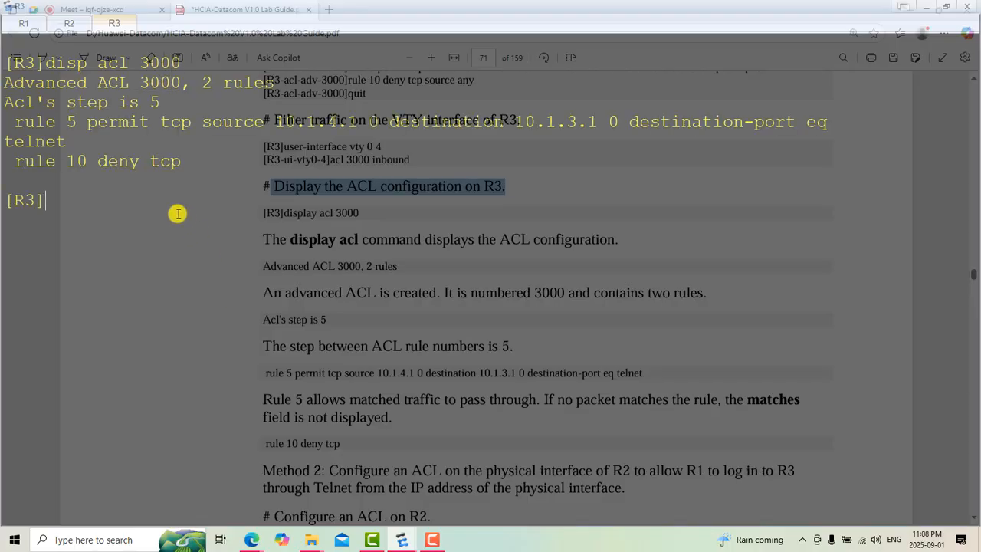
pyautogui.moveTo(181, 163); pyautogui.dragTo(12, 162)
pyautogui.moveTo(72, 140); pyautogui.dragTo(4, 126)
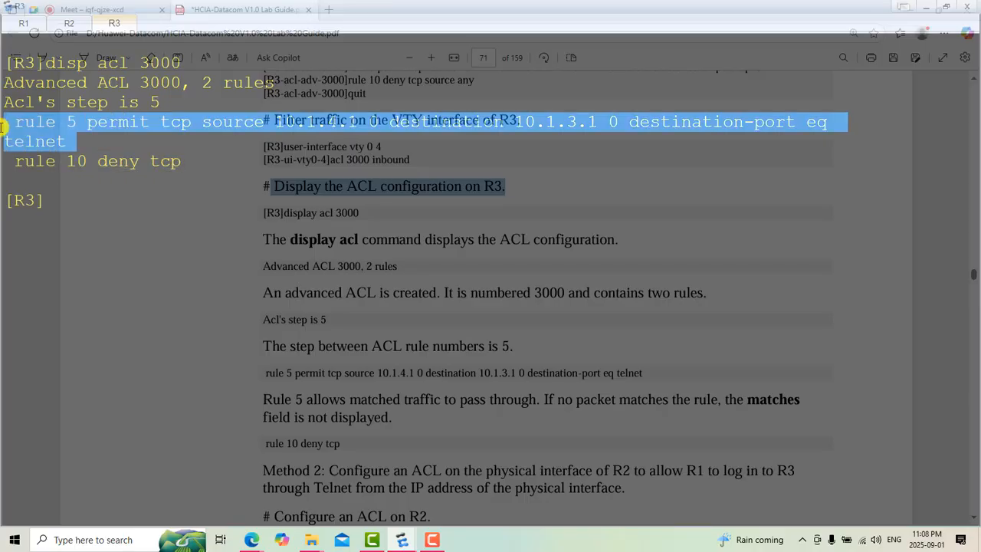
pyautogui.click(238, 263)
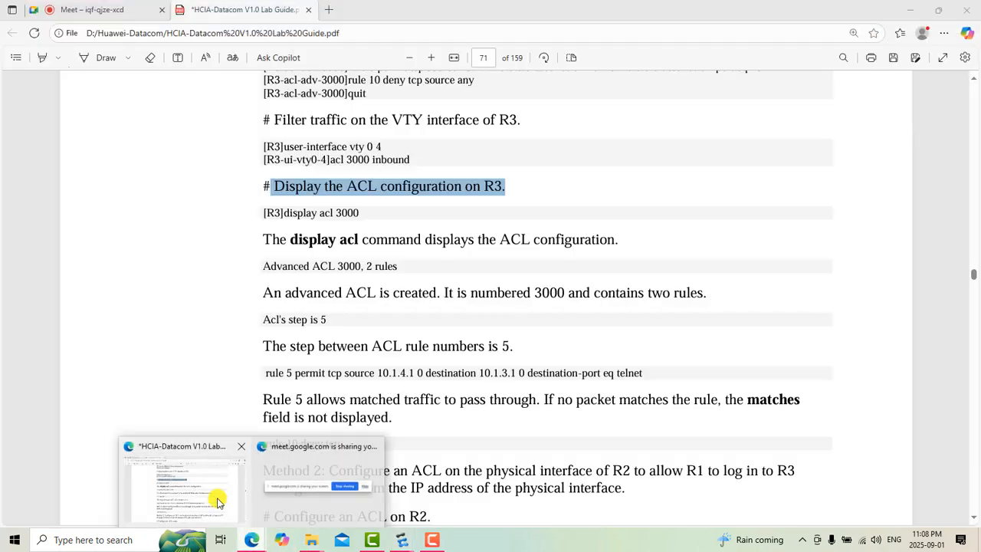
# Step: Switch to the lab guide in the browser and find section 2.1.3 Verification on testing Telnet access
pyautogui.click(184, 482)
pyautogui.scroll(-3, 411, 426)
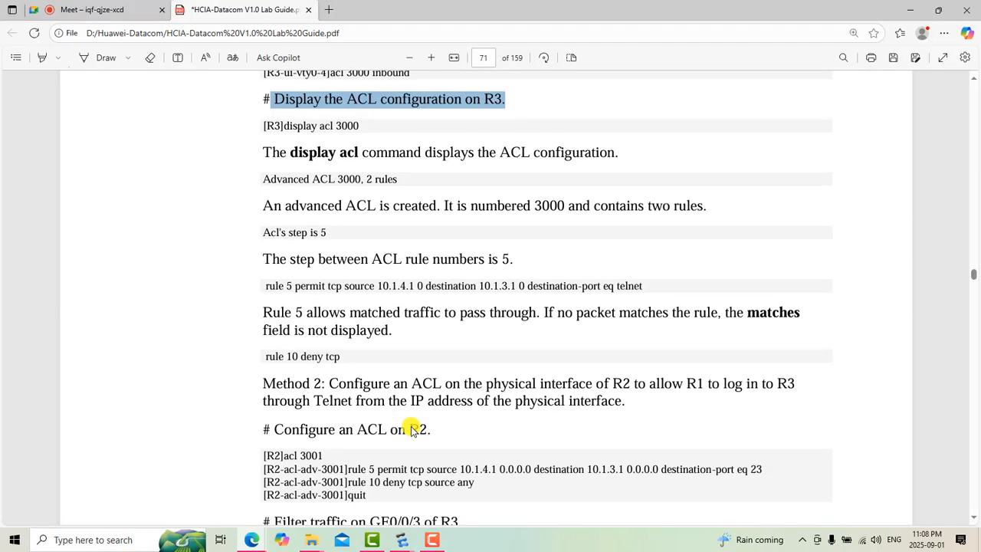
pyautogui.scroll(-3, 410, 428)
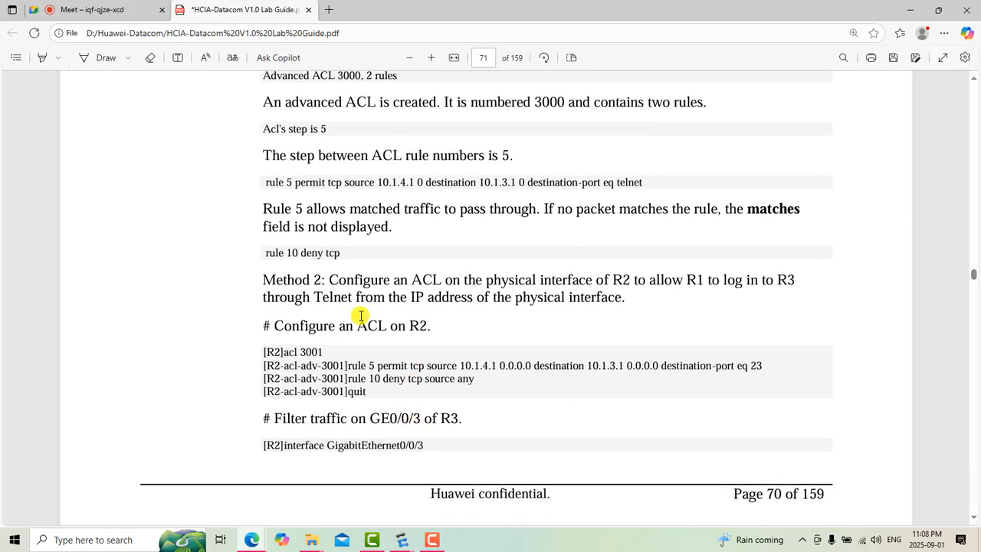
pyautogui.scroll(-17, 360, 314)
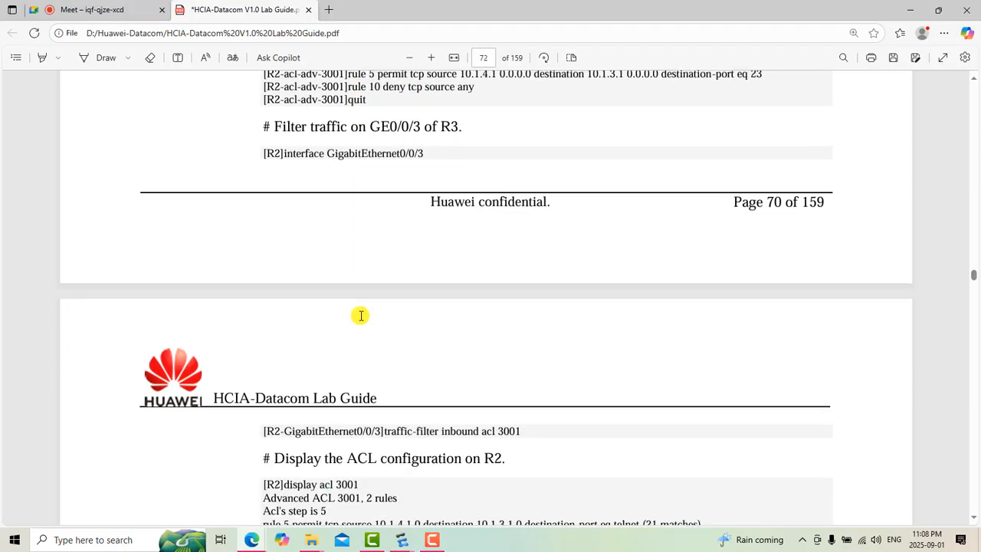
pyautogui.scroll(-4, 360, 315)
pyautogui.scroll(2, 360, 315)
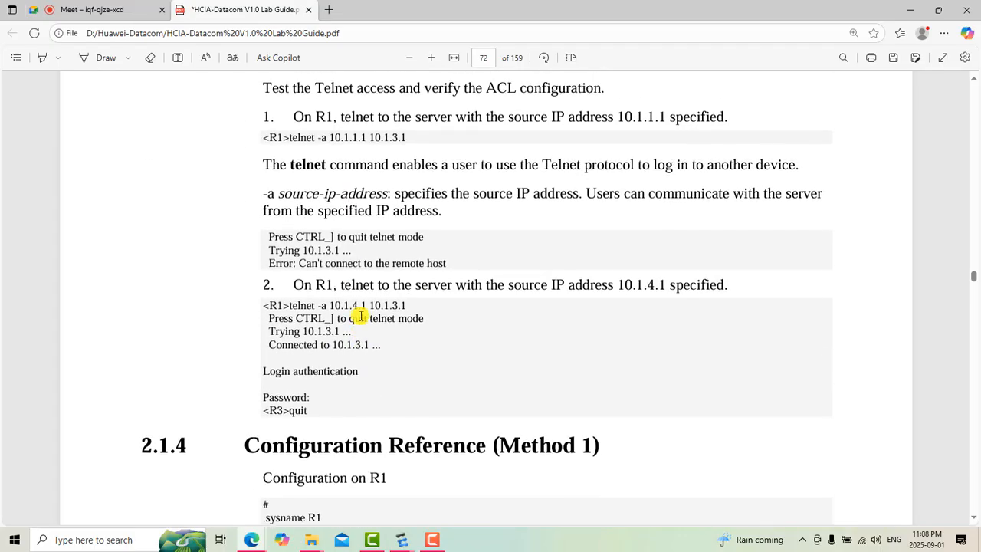
pyautogui.scroll(1, 360, 315)
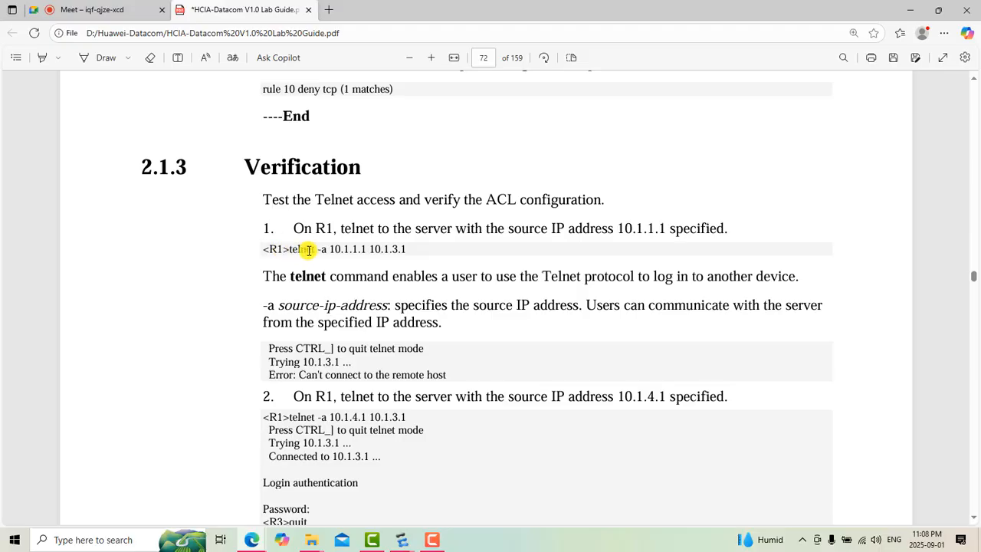
# Step: Examine the verification command "telnet -a 10.1.1.1 10.1.3.1" in the lab guide, selecting the keyword and source address while reading
pyautogui.moveTo(317, 250); pyautogui.dragTo(288, 249)
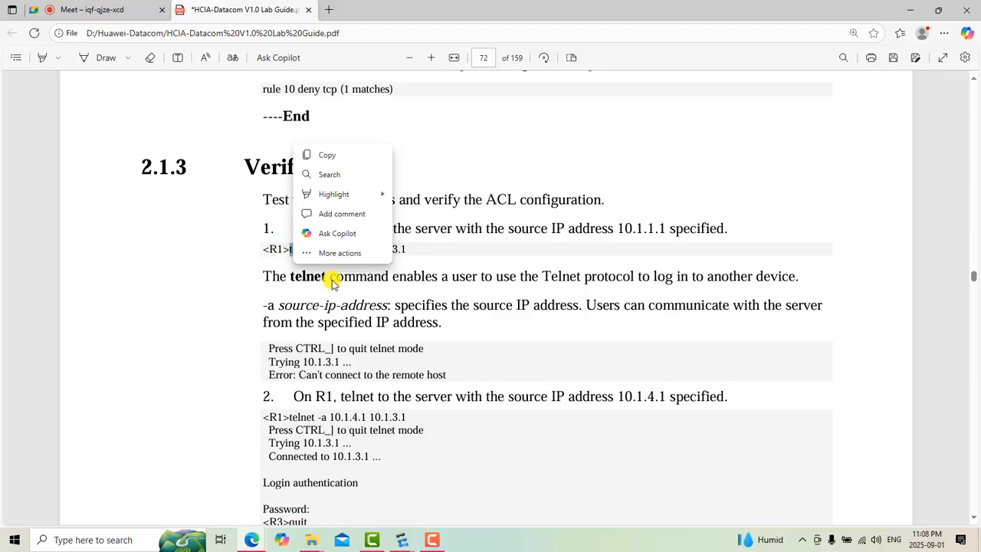
pyautogui.click(281, 277)
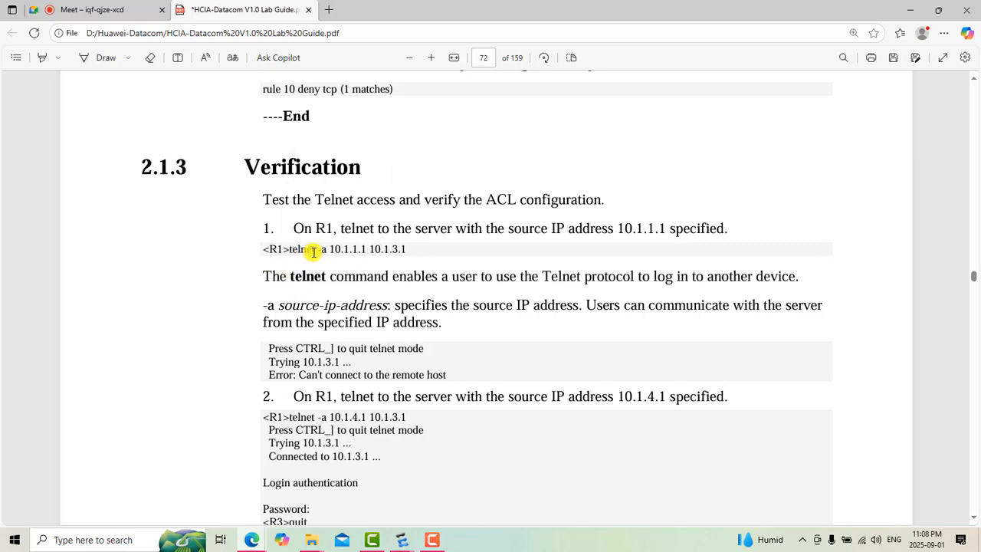
pyautogui.moveTo(315, 250); pyautogui.dragTo(285, 251)
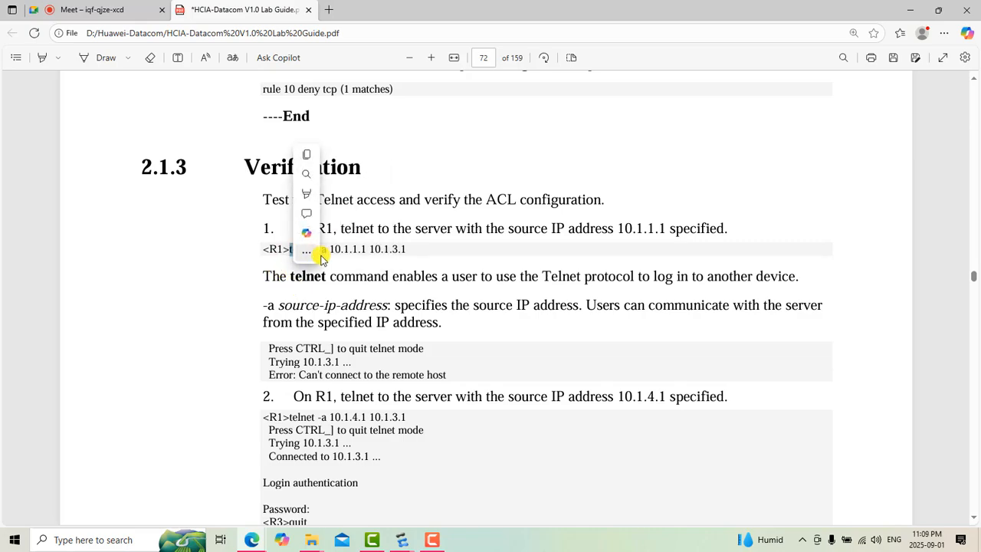
pyautogui.click(335, 276)
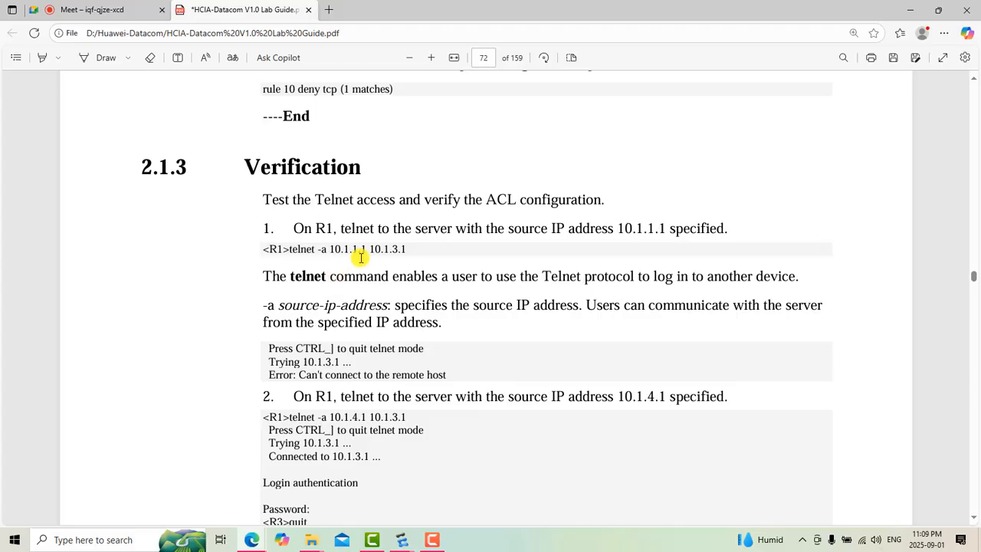
pyautogui.moveTo(366, 248); pyautogui.dragTo(328, 247)
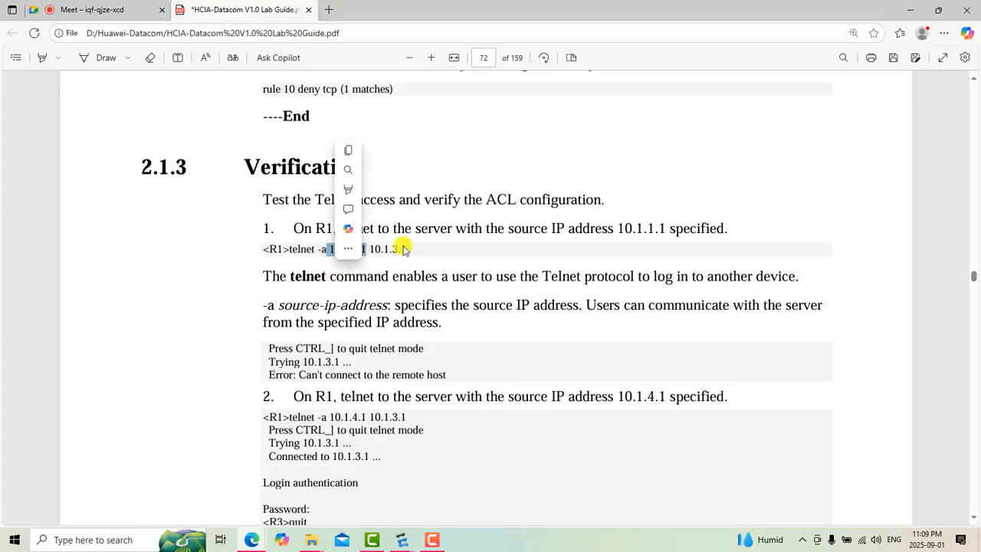
pyautogui.click(405, 292)
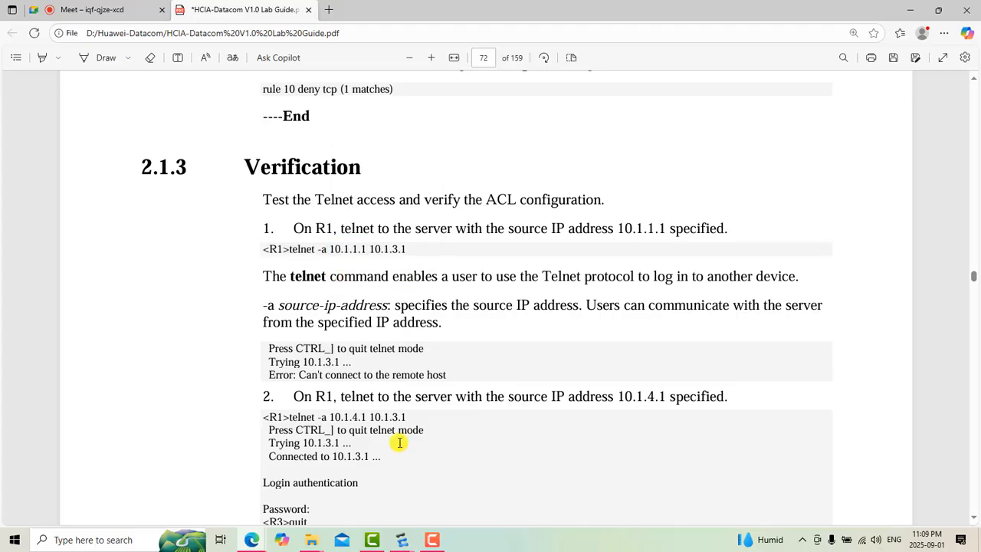
# Step: Switch to the R3 console in eNSP and clear the ACL 3000 output from its screen
pyautogui.moveTo(405, 542)
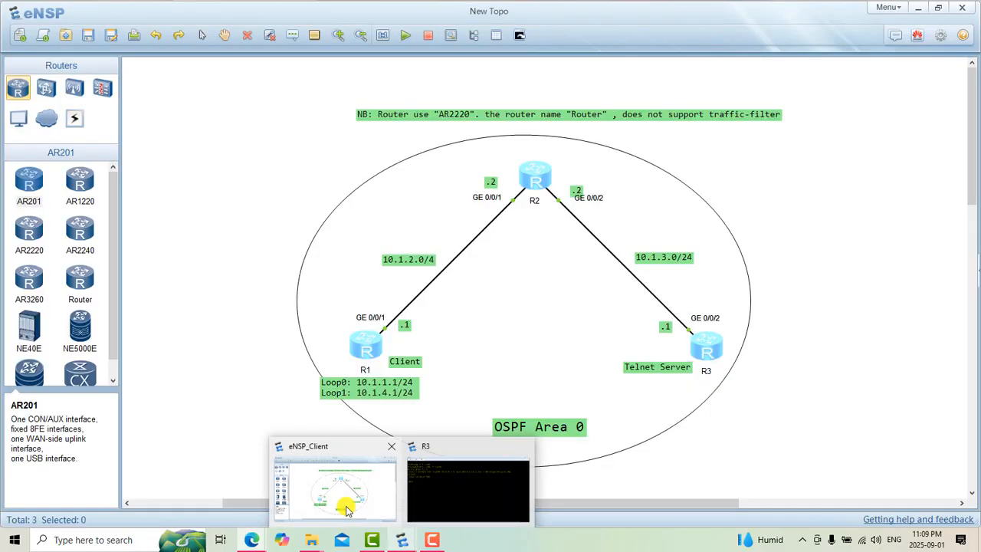
pyautogui.click(344, 502)
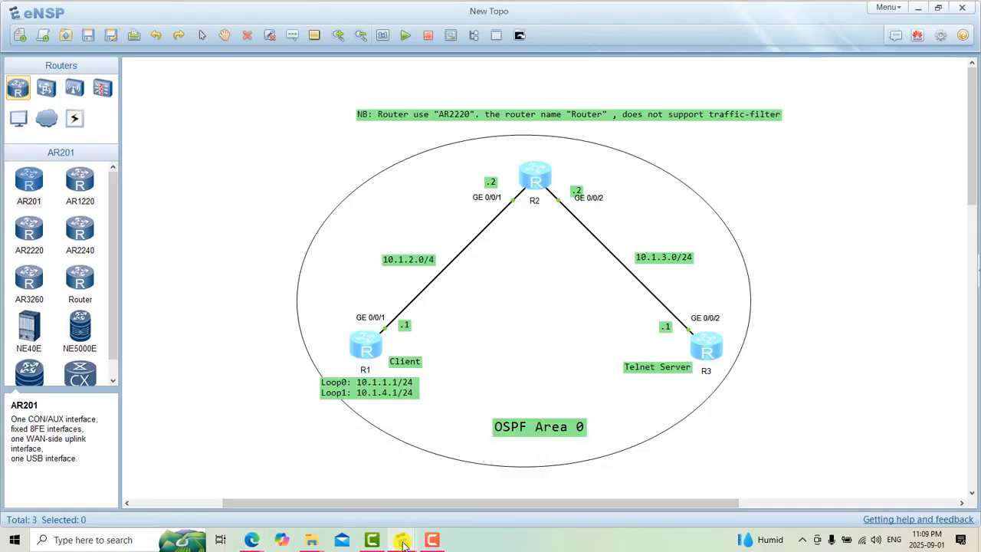
pyautogui.moveTo(397, 539)
pyautogui.click(459, 483)
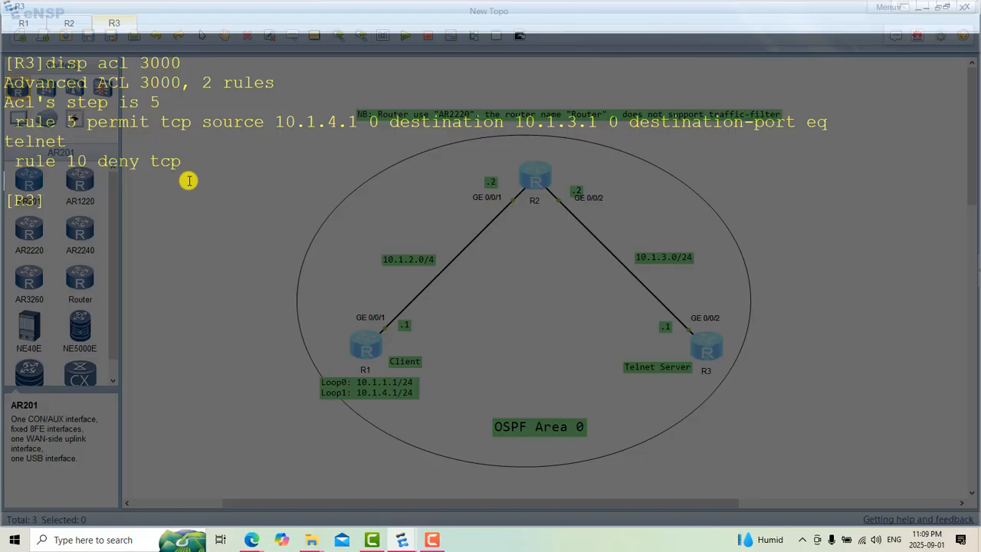
pyautogui.rightClick(188, 180)
pyautogui.click(212, 213)
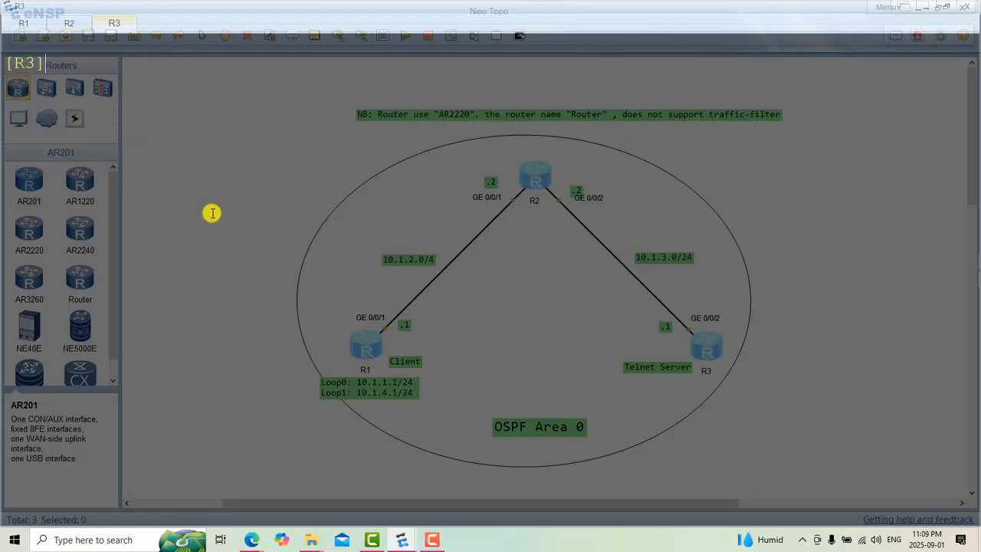
# Step: Switch to the R1 console, clear its old output and begin a Telnet command with "telnet -a"
pyautogui.click(24, 23)
pyautogui.rightClick(110, 98)
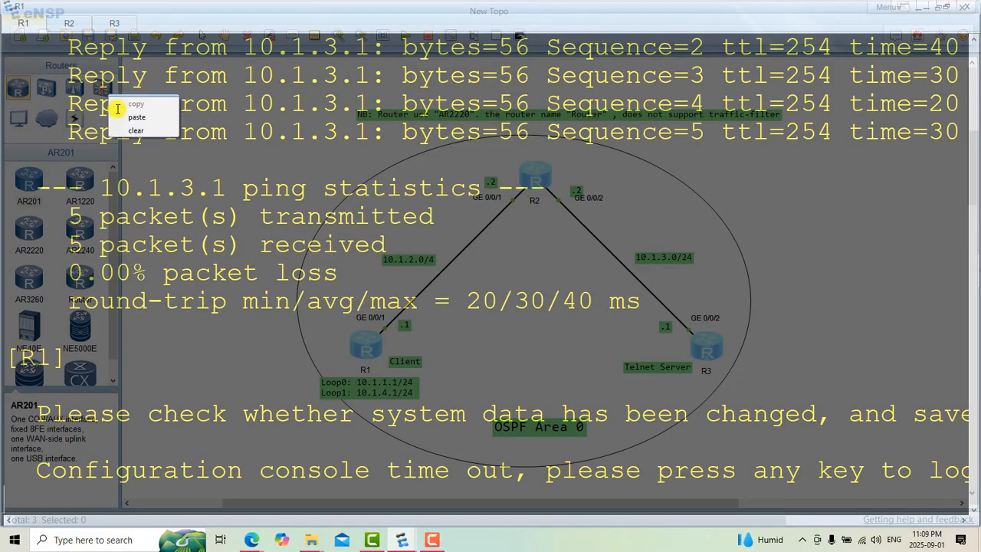
pyautogui.click(144, 134)
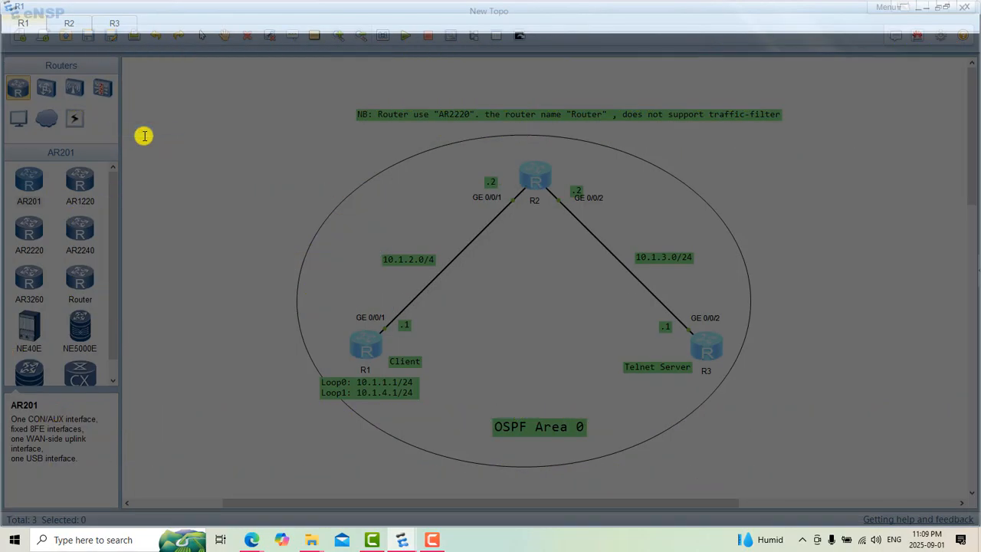
pyautogui.write('telnet')
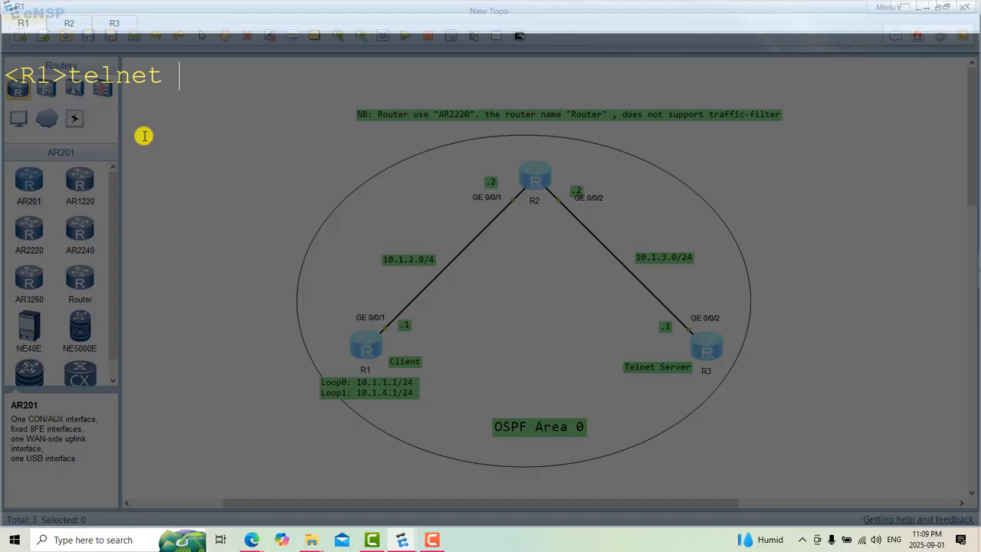
pyautogui.write(' -a')
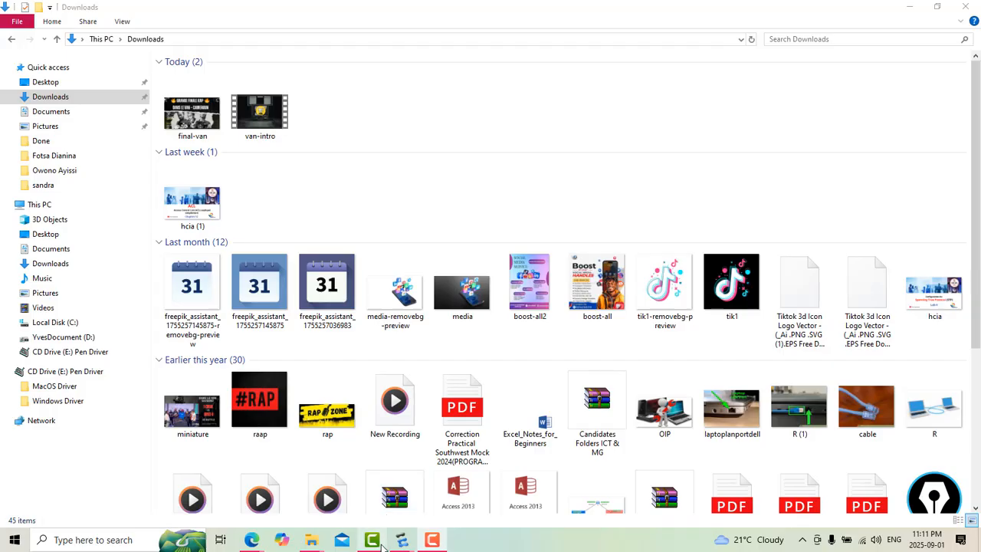
# Step: Switch back to eNSP from the Downloads window, bringing the topology and the R1 console to the front
pyautogui.moveTo(401, 540)
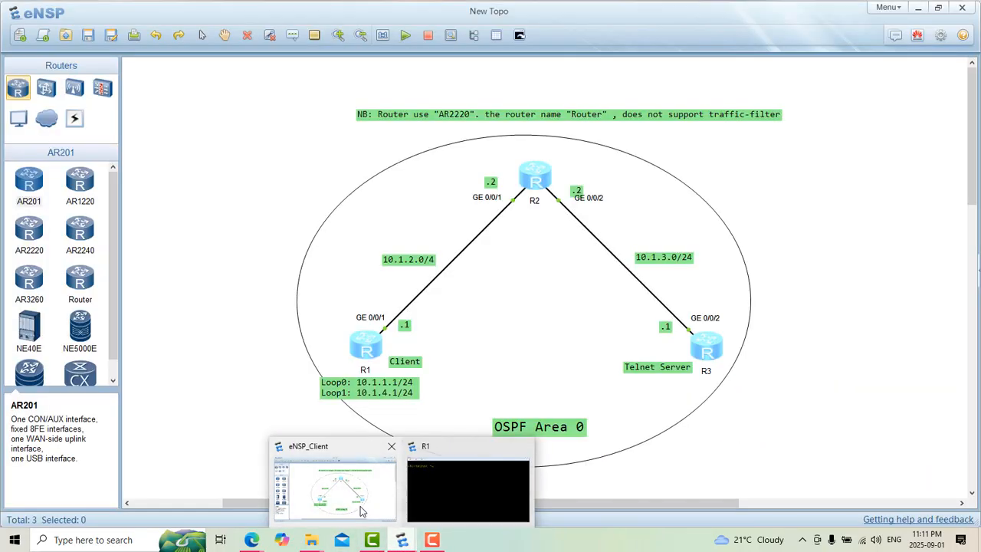
pyautogui.click(363, 512)
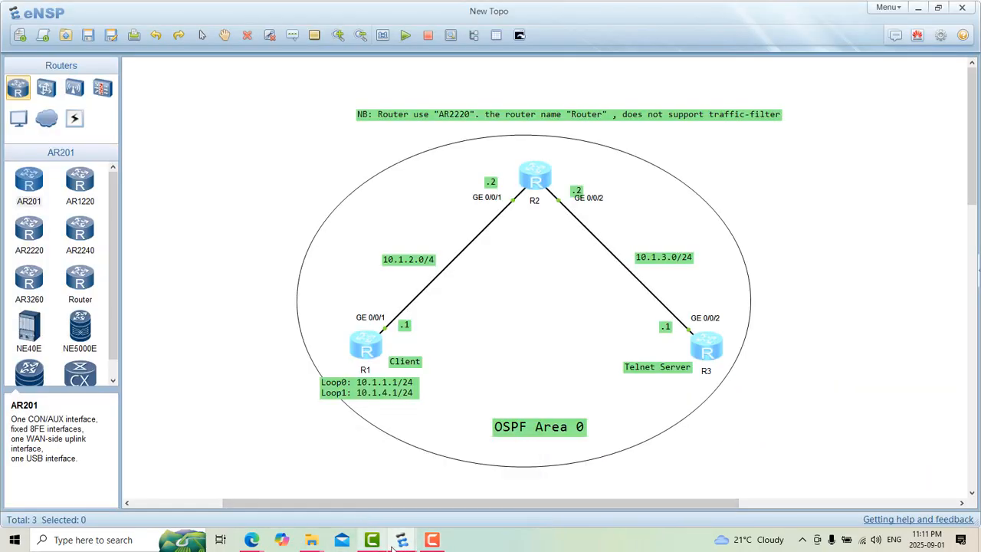
pyautogui.moveTo(402, 541)
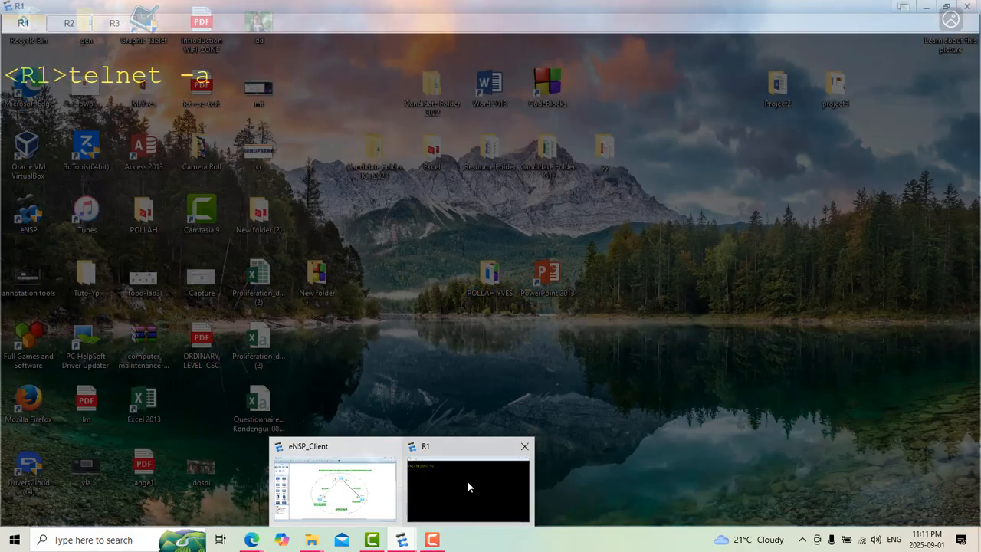
pyautogui.click(468, 483)
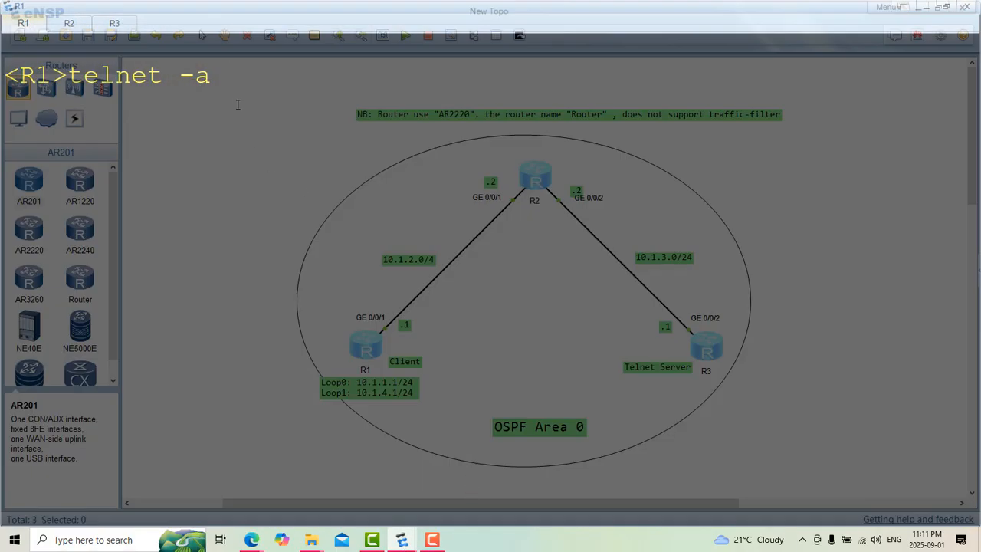
# Step: Complete and run "telnet -a 10.1.1.1 10.1.3.1" on R1 to test Telnet to R3 from loopback 0
pyautogui.write('telnet -a 10.1.1.1 10')
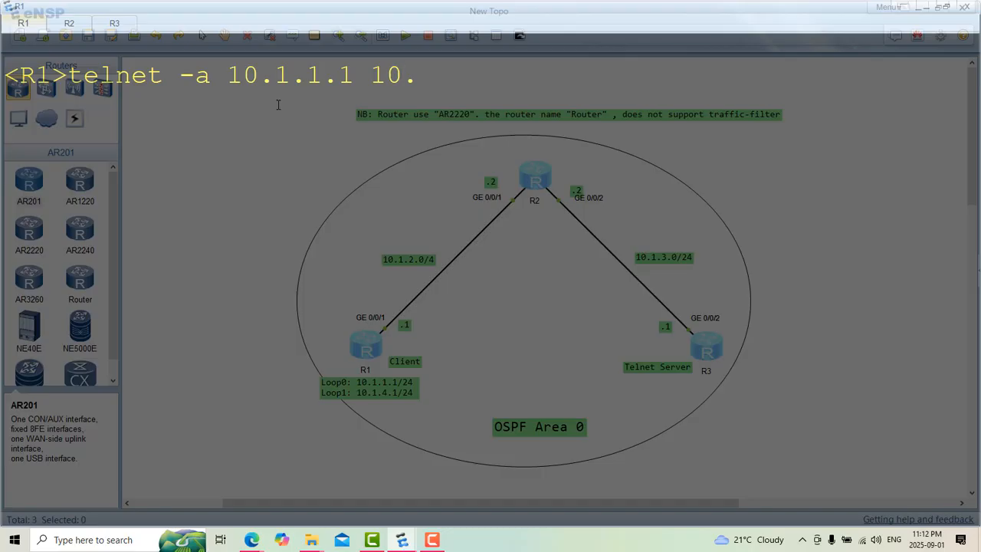
pyautogui.write('.1.3.1')
pyautogui.press('Return')
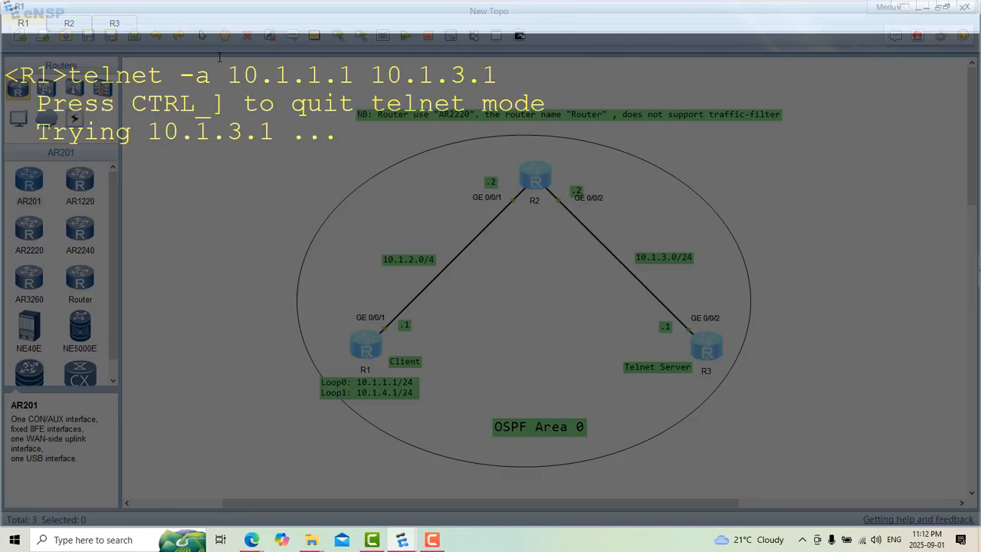
pyautogui.moveTo(37, 136); pyautogui.dragTo(335, 144)
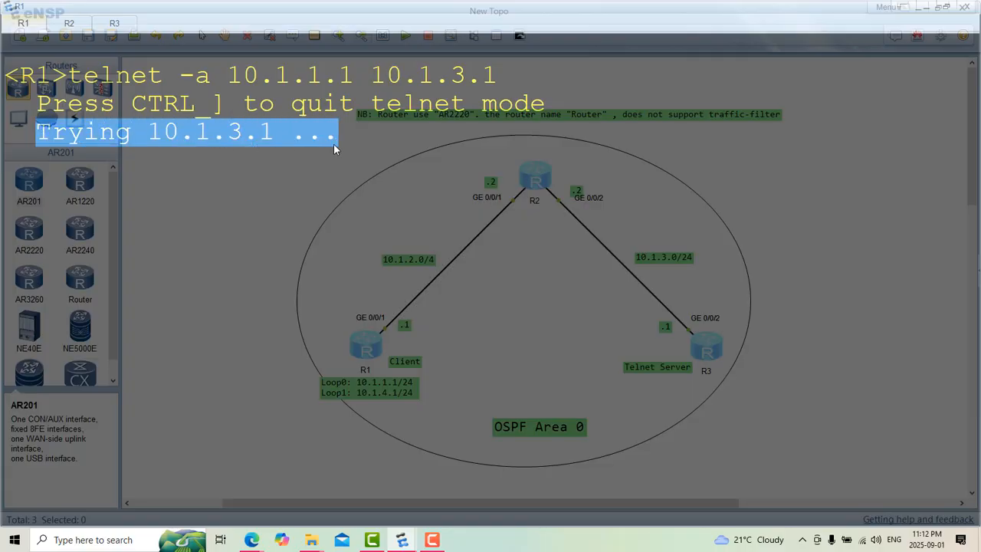
pyautogui.click(275, 173)
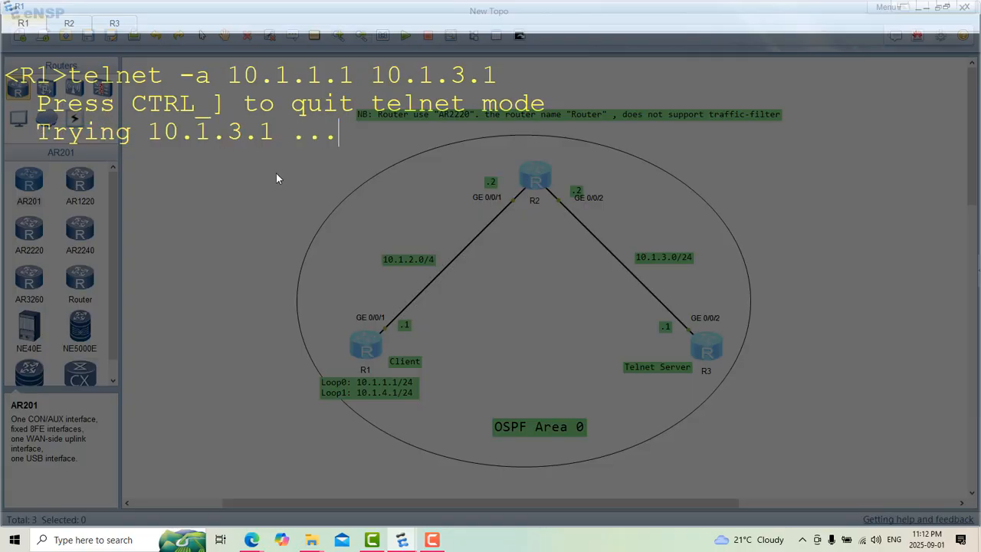
# Step: Display ACL 3000 on R3 with "disp acl 3000"
pyautogui.click(118, 26)
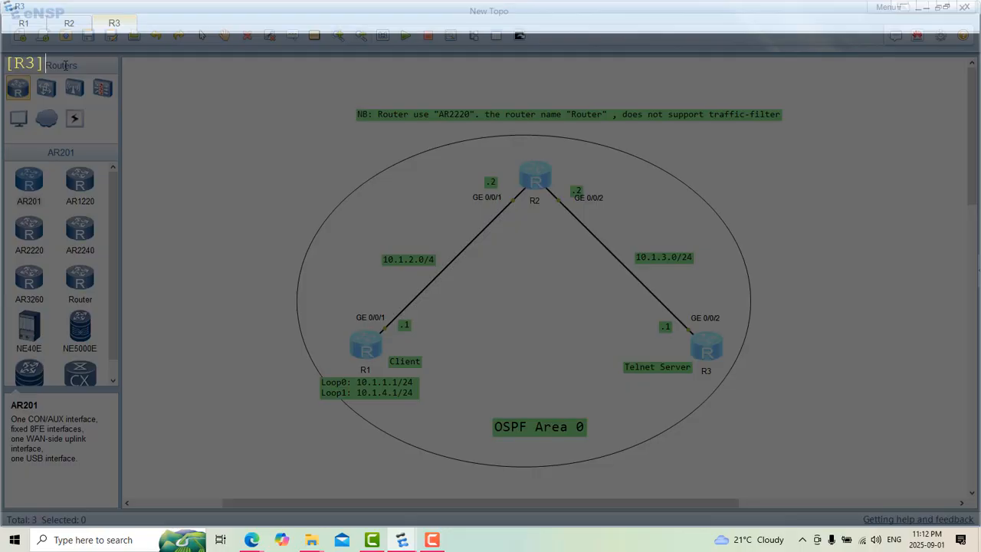
pyautogui.write('disp acl 300')
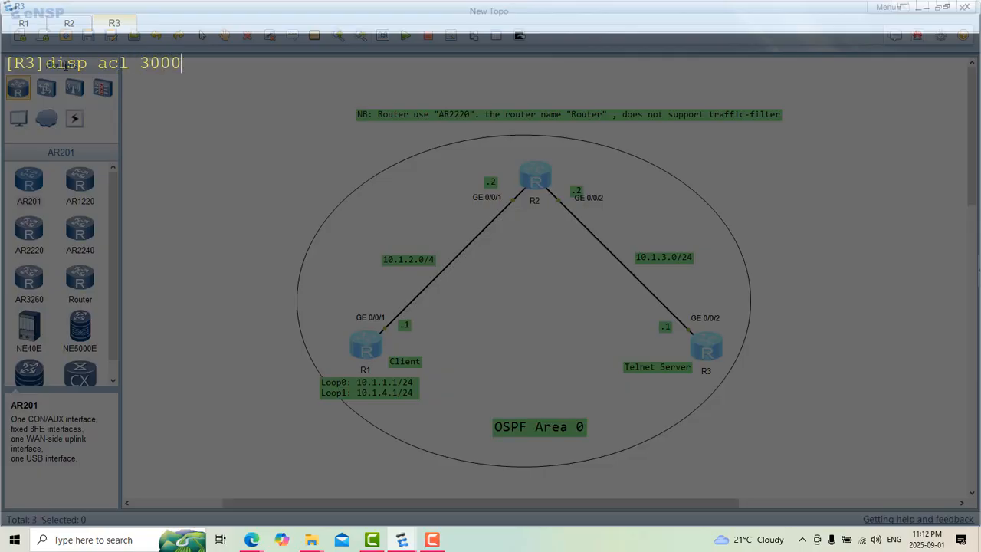
pyautogui.write('0')
pyautogui.press('Return')
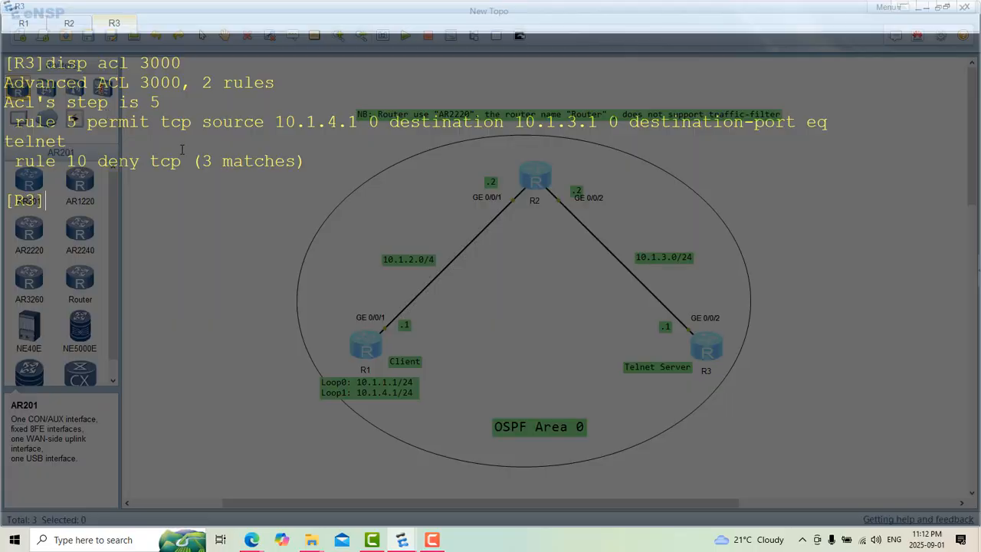
# Step: Examine the match count of rule 10 and the permitted source address in rule 5 of ACL 3000
pyautogui.moveTo(201, 162); pyautogui.dragTo(281, 167)
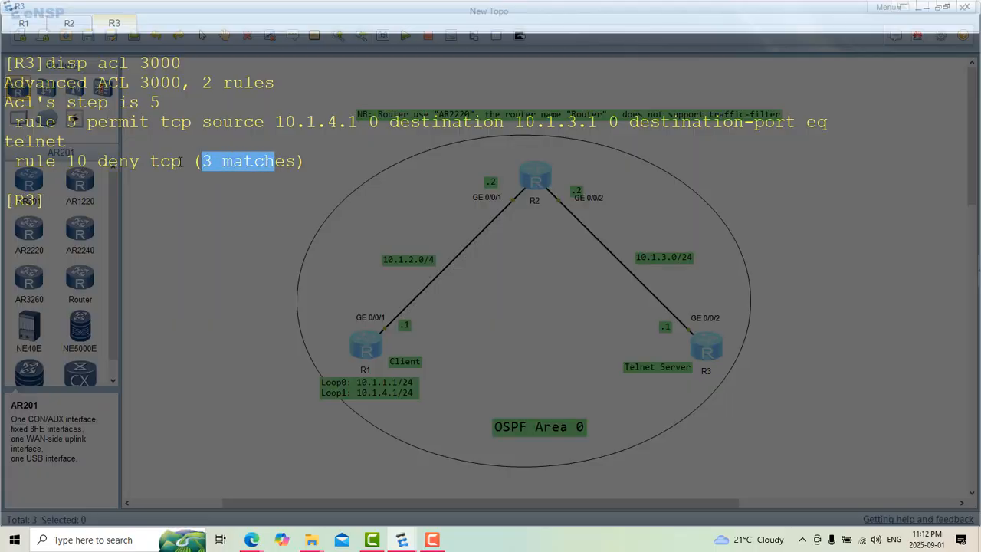
pyautogui.moveTo(176, 161); pyautogui.dragTo(19, 170)
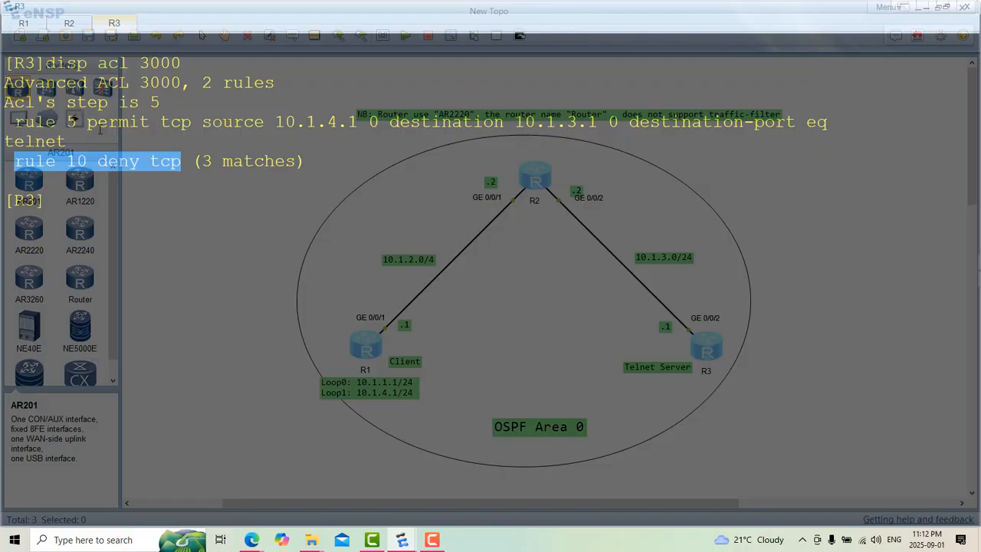
pyautogui.moveTo(68, 137); pyautogui.dragTo(16, 128)
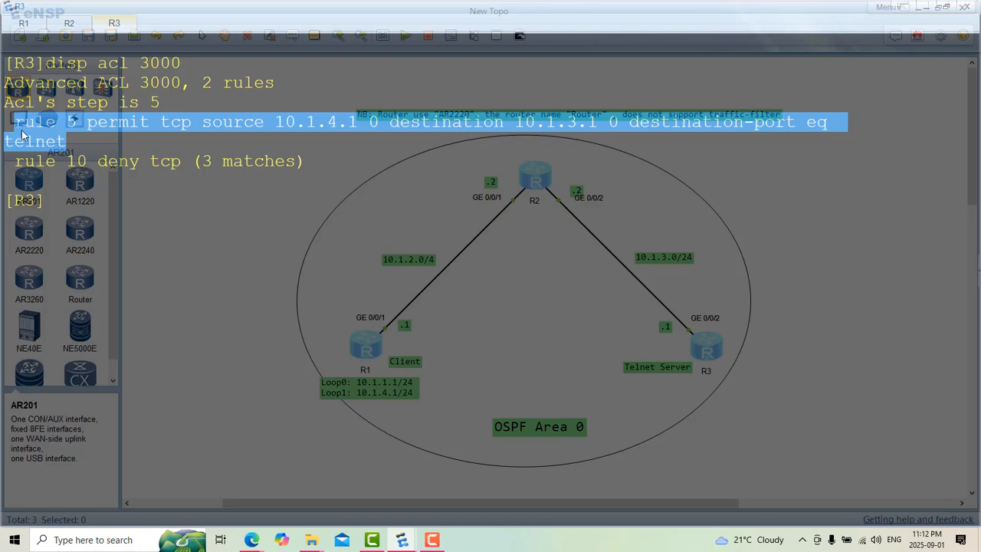
pyautogui.click(75, 145)
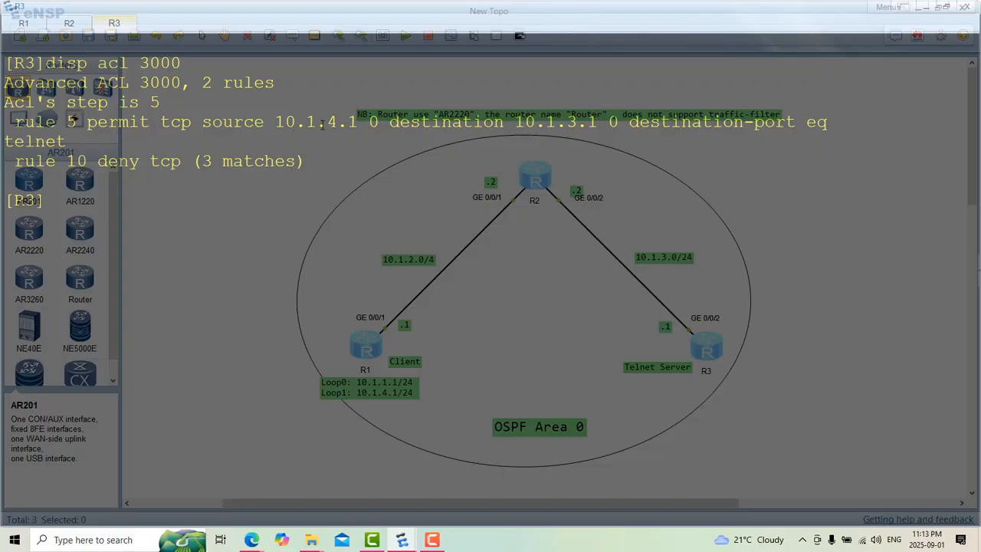
pyautogui.moveTo(359, 121); pyautogui.dragTo(279, 125)
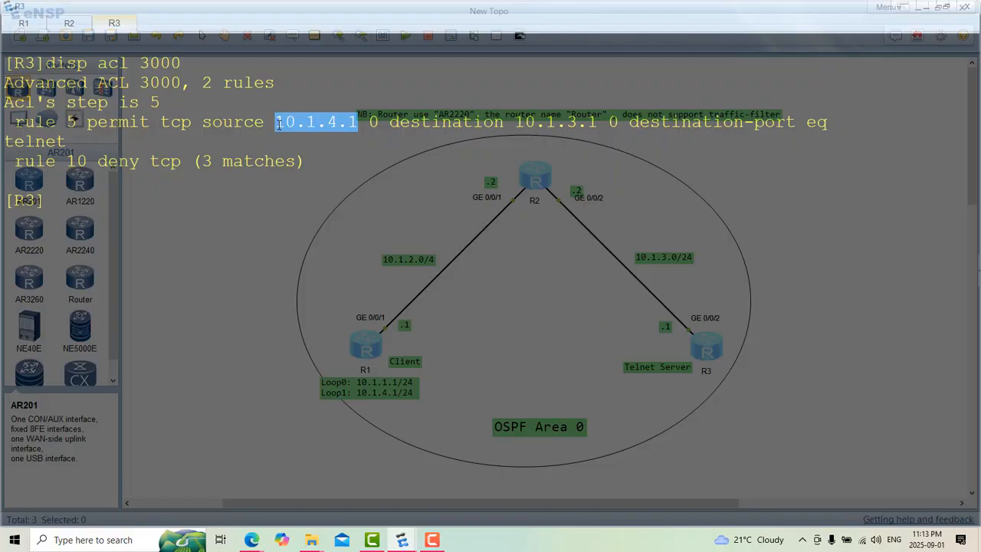
pyautogui.tripleClick(18, 139)
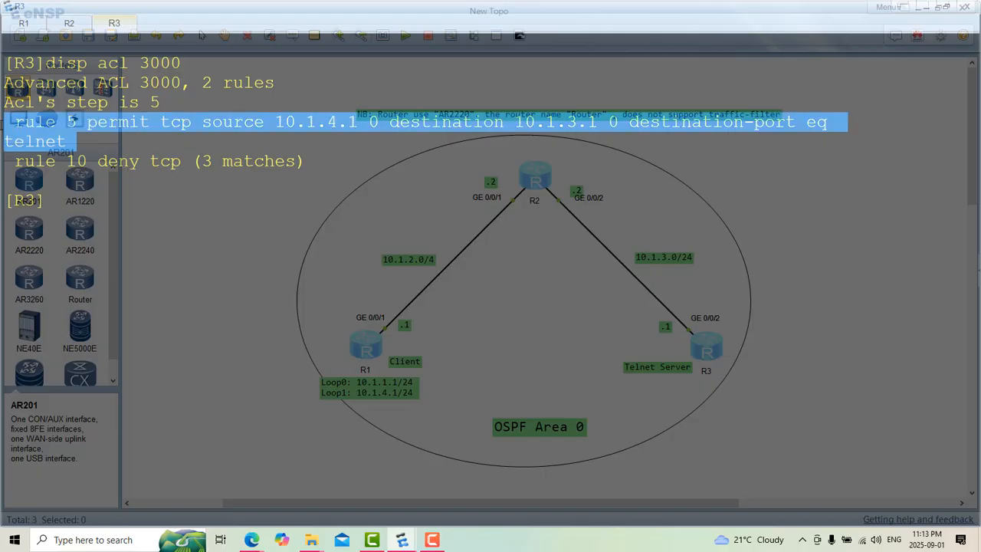
pyautogui.moveTo(323, 162); pyautogui.dragTo(15, 163)
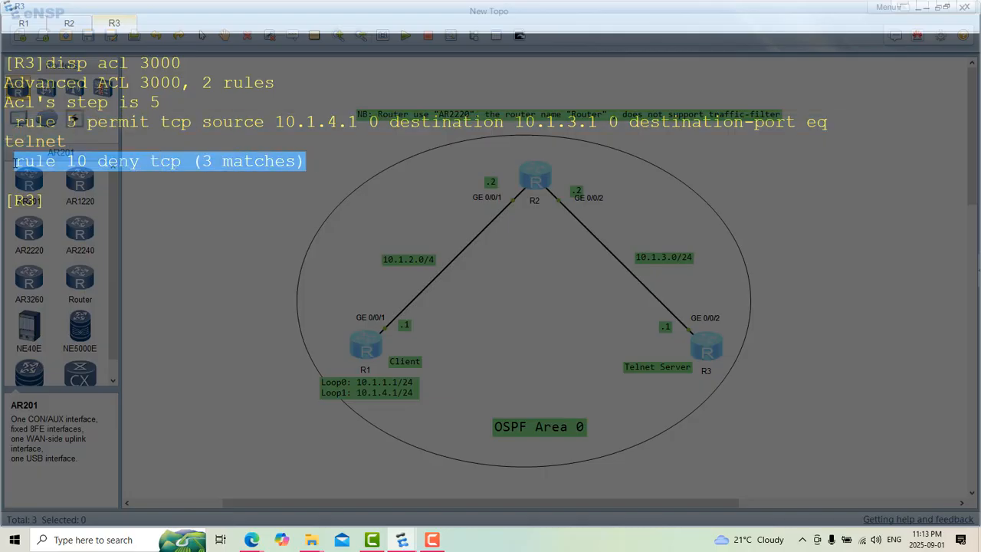
pyautogui.click(53, 173)
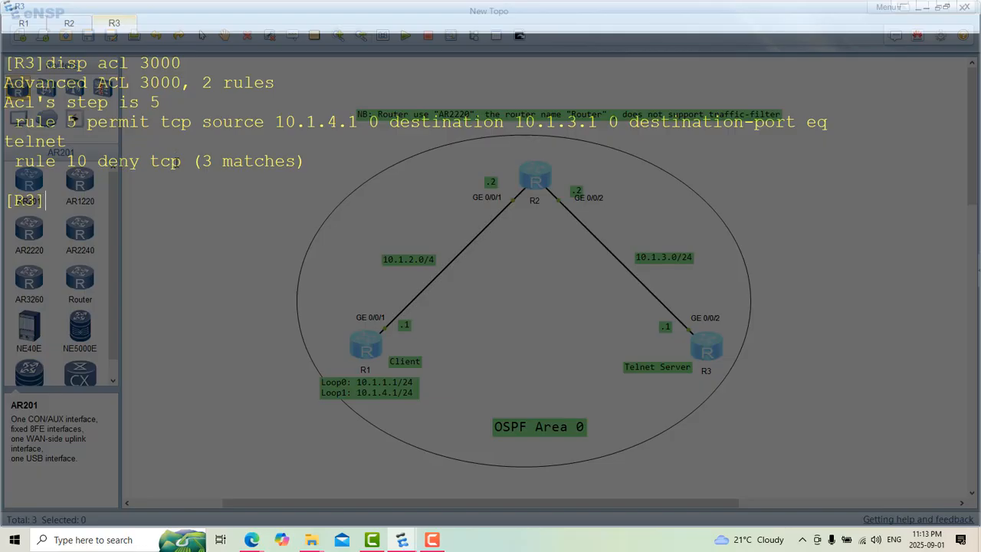
pyautogui.moveTo(140, 166); pyautogui.dragTo(115, 166)
# Step: Rerun "disp acl 3000" on R3 and check the match count of rule 10 again
pyautogui.click(46, 231)
pyautogui.press('Up')
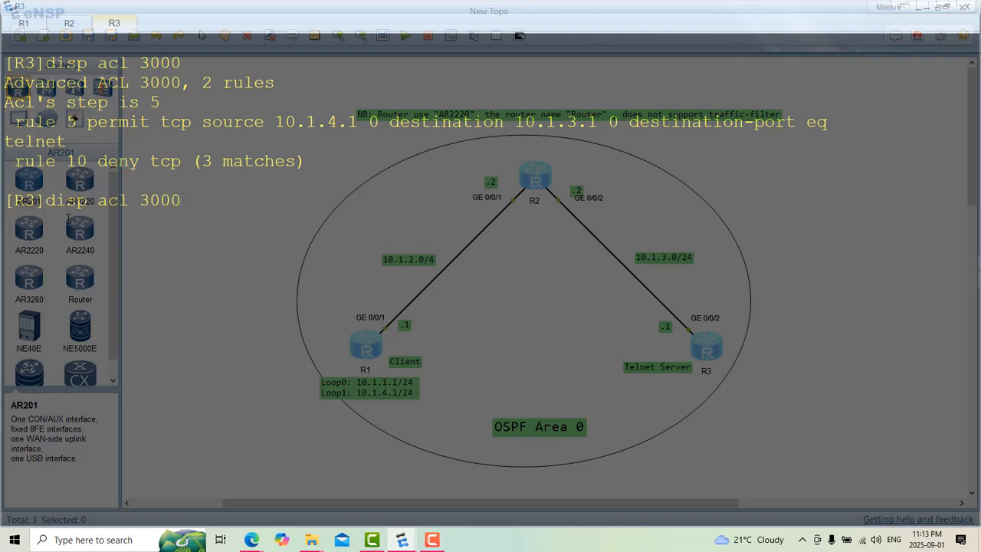
pyautogui.press('Return')
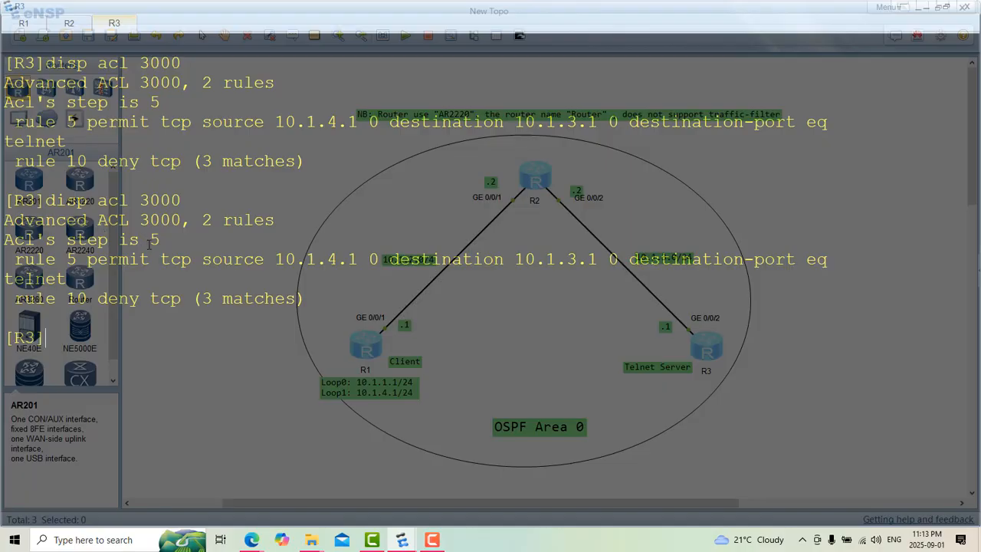
pyautogui.moveTo(202, 298); pyautogui.dragTo(296, 298)
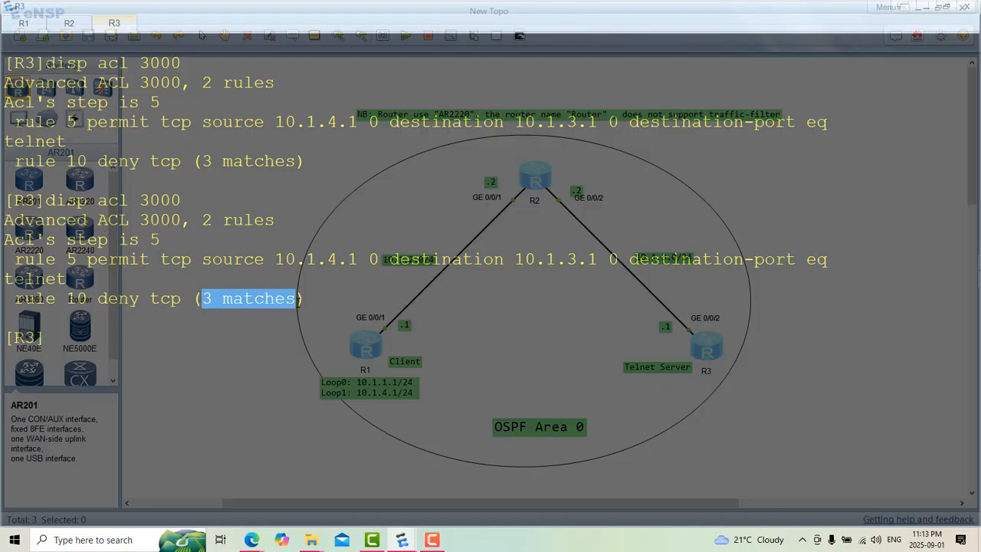
# Step: Clear the ACL output from the R3 console screen
pyautogui.rightClick(290, 369)
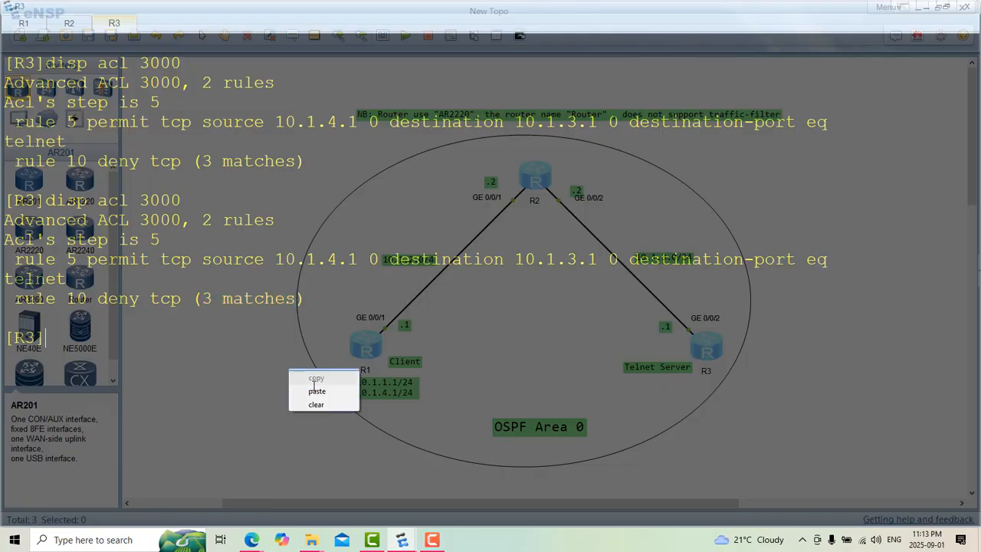
pyautogui.click(334, 404)
pyautogui.click(334, 404)
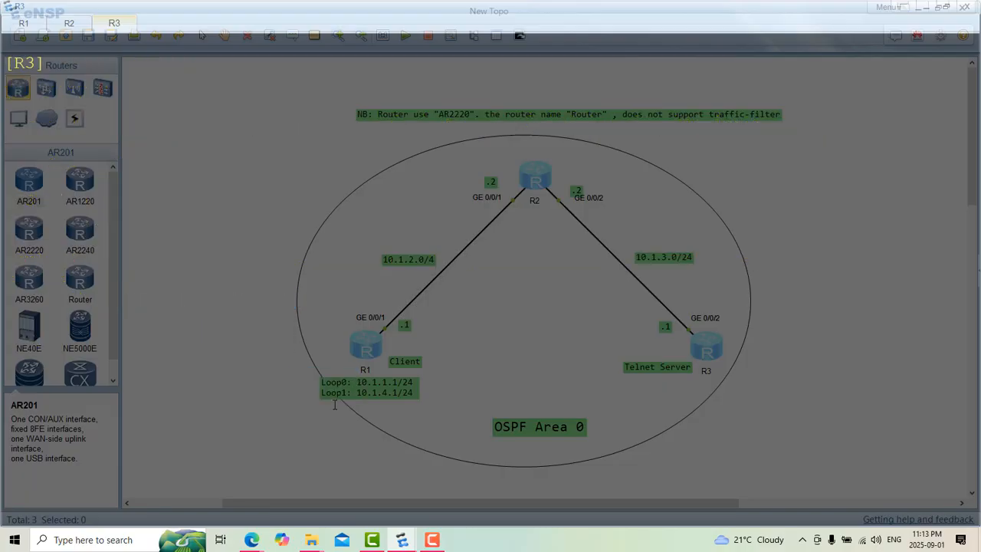
# Step: Return to the R1 console and read the outcome of the Telnet attempt from 10.1.1.1
pyautogui.click(67, 24)
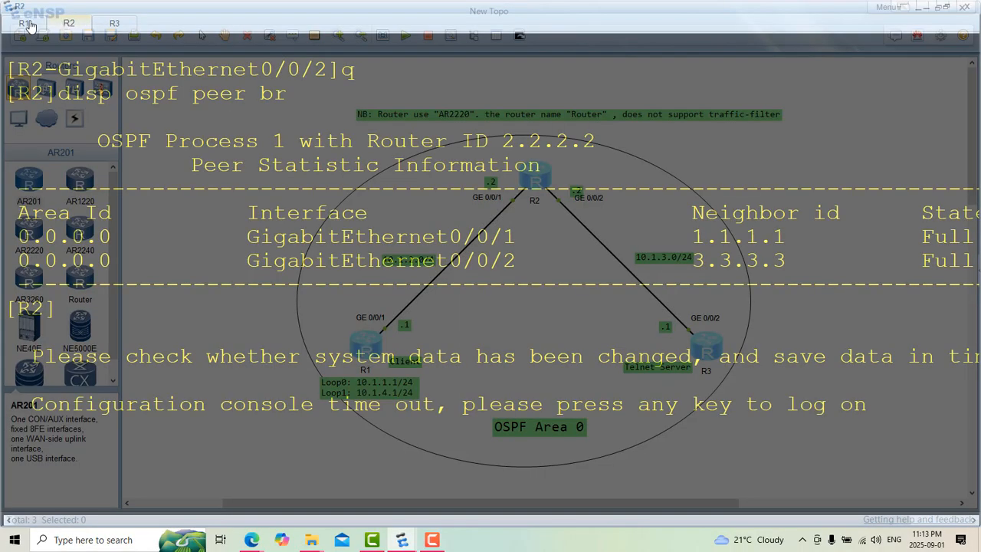
pyautogui.click(29, 24)
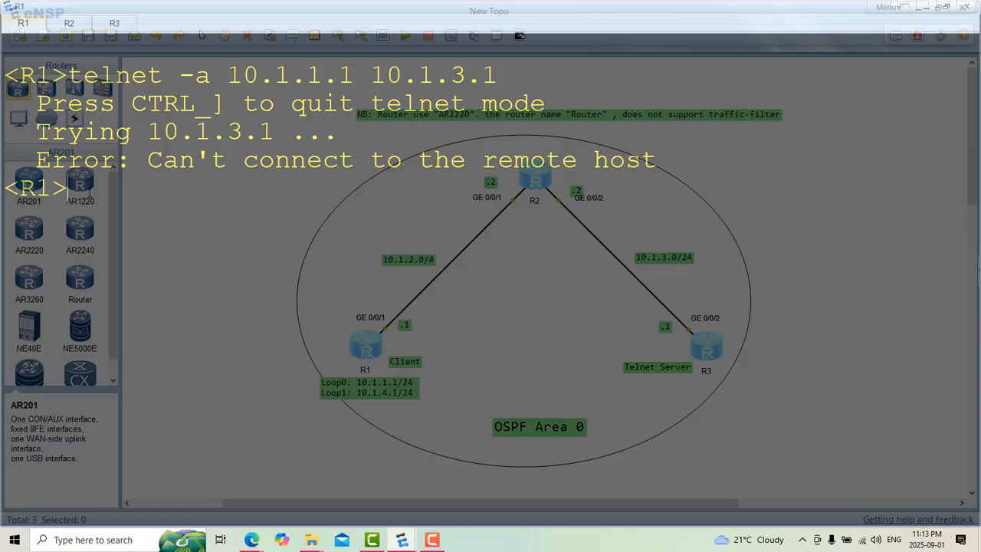
pyautogui.rightClick(89, 193)
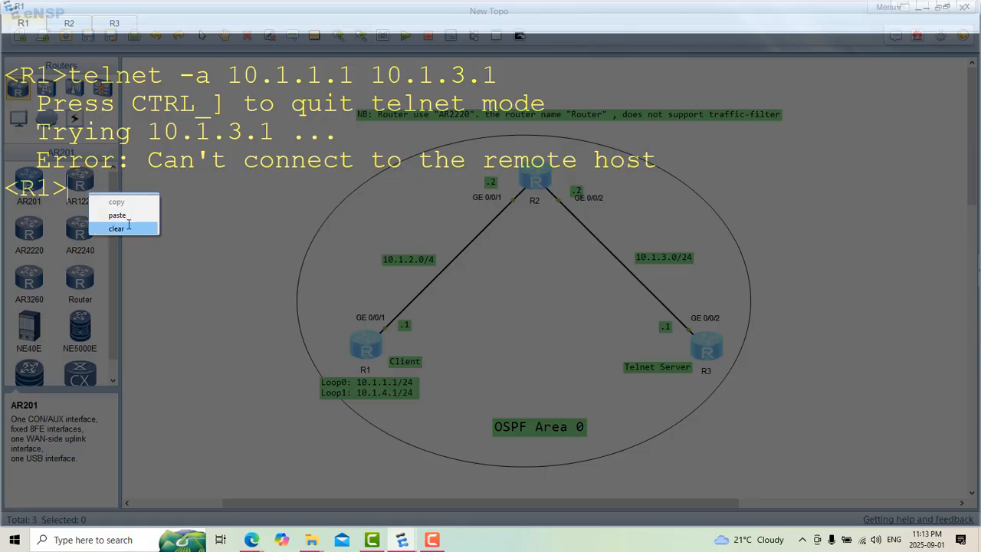
# Step: Display ACL 3000 on R3 once more with "disp acl 3000", and return to the R1 console
pyautogui.click(75, 24)
pyautogui.click(123, 25)
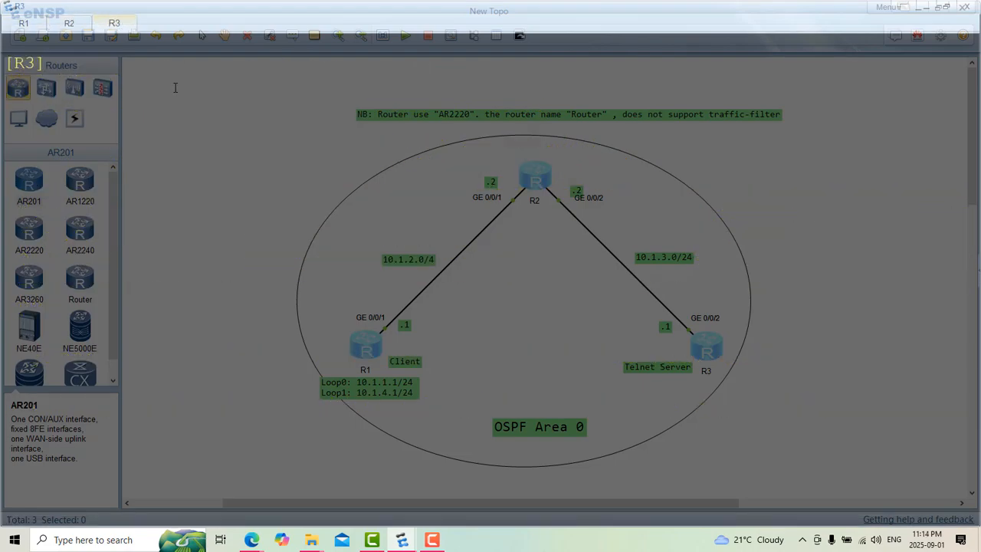
pyautogui.write('disp acl 3000')
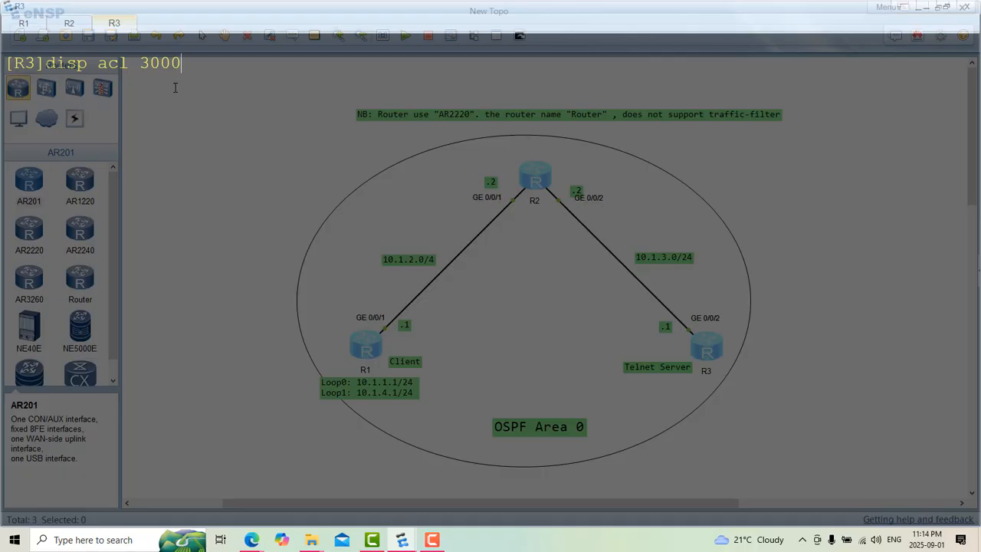
pyautogui.press('Return')
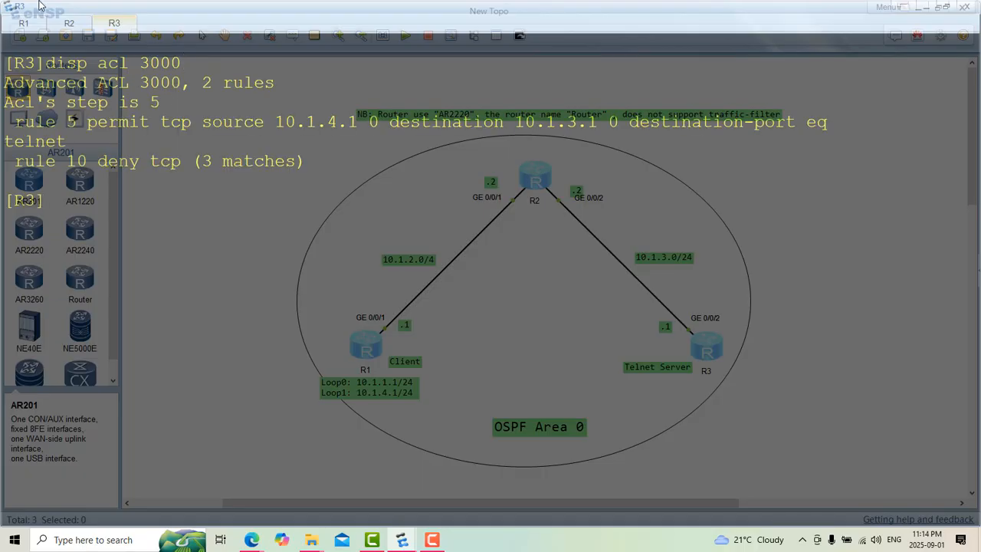
pyautogui.click(24, 24)
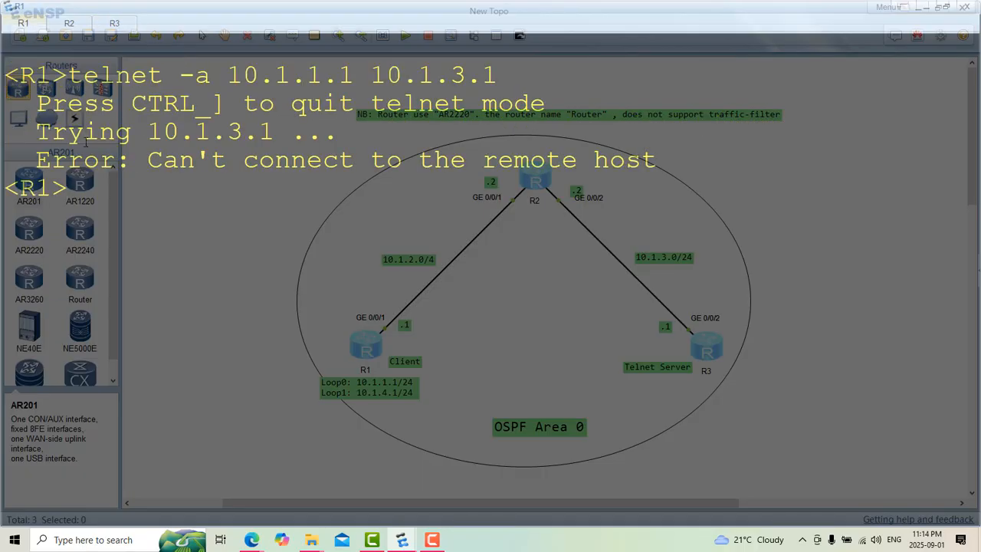
# Step: Retry Telnet from R1 to R3 with "telnet -a 10.1.1.1 10.1.3.1", and clear the R3 console screen
pyautogui.press('Up')
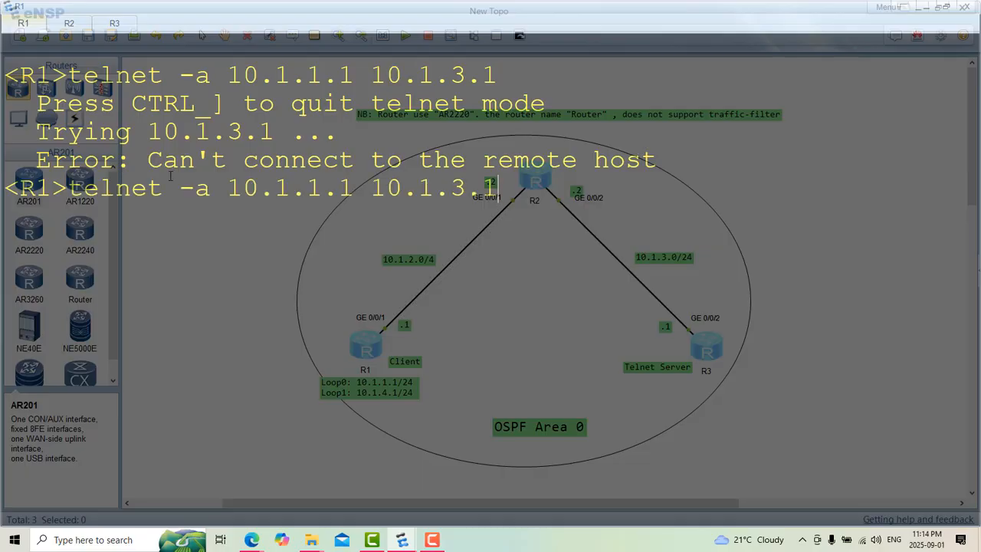
pyautogui.press('Return')
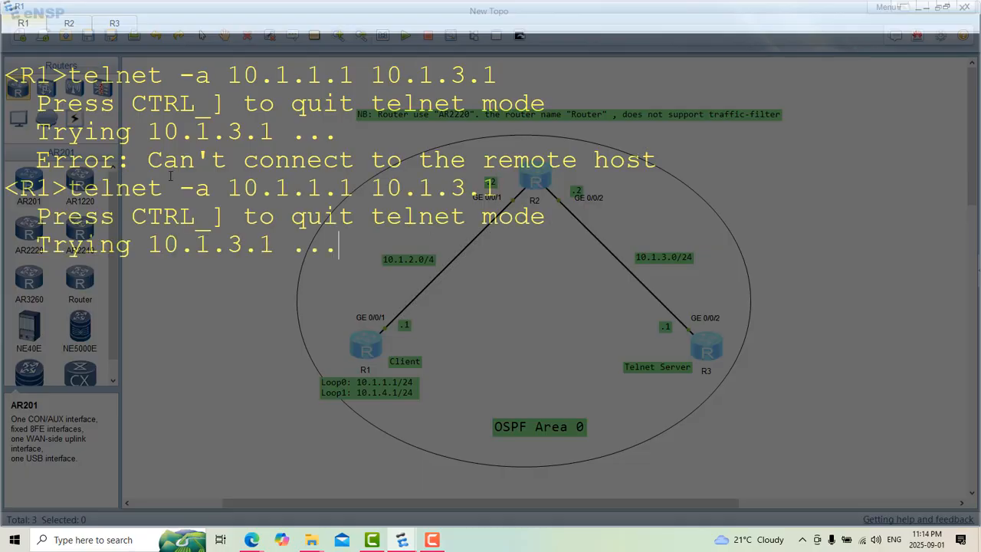
pyautogui.click(115, 26)
pyautogui.rightClick(271, 286)
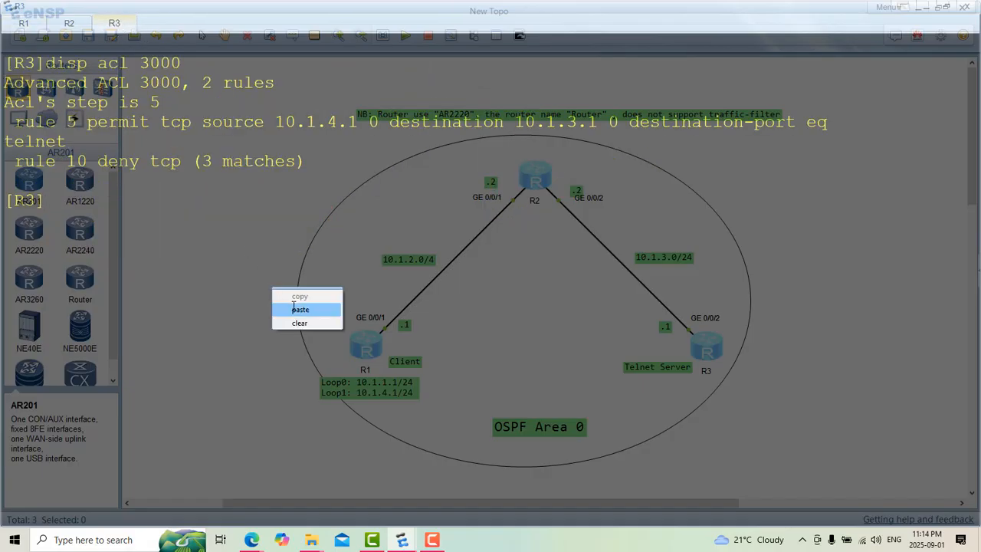
pyautogui.click(316, 323)
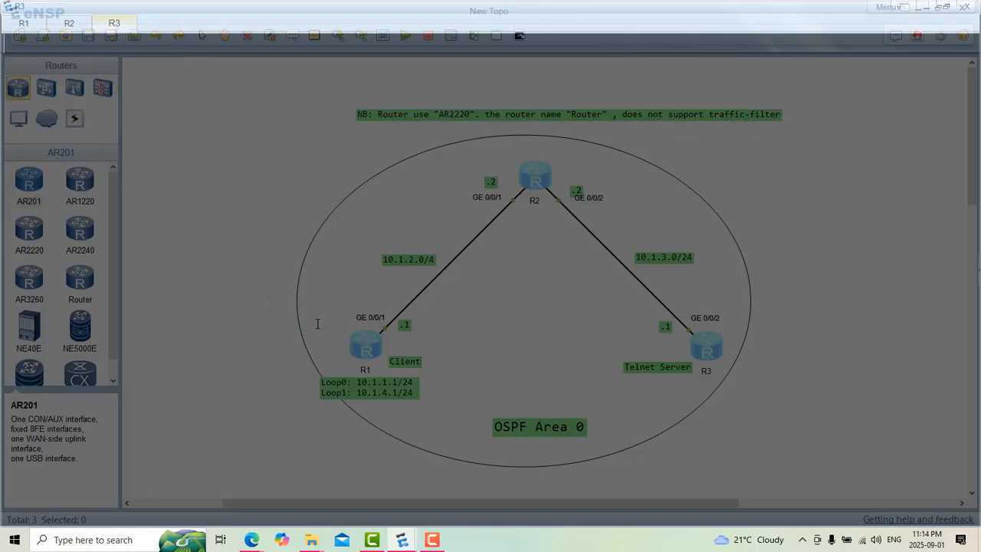
# Step: Run "disp acl 3000" twice on R3 and compare the match count of the deny rule
pyautogui.press('Up')
pyautogui.press('Return')
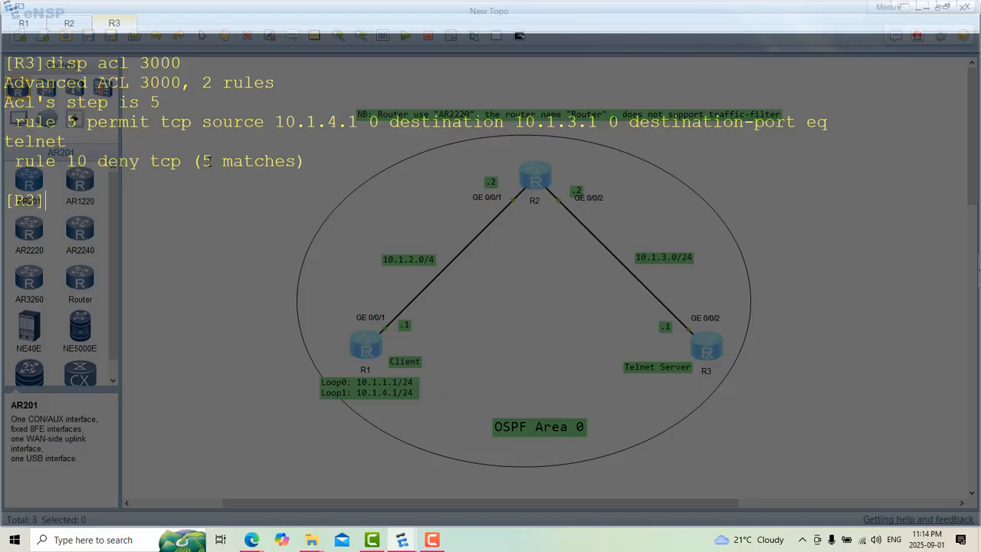
pyautogui.moveTo(202, 161); pyautogui.dragTo(294, 166)
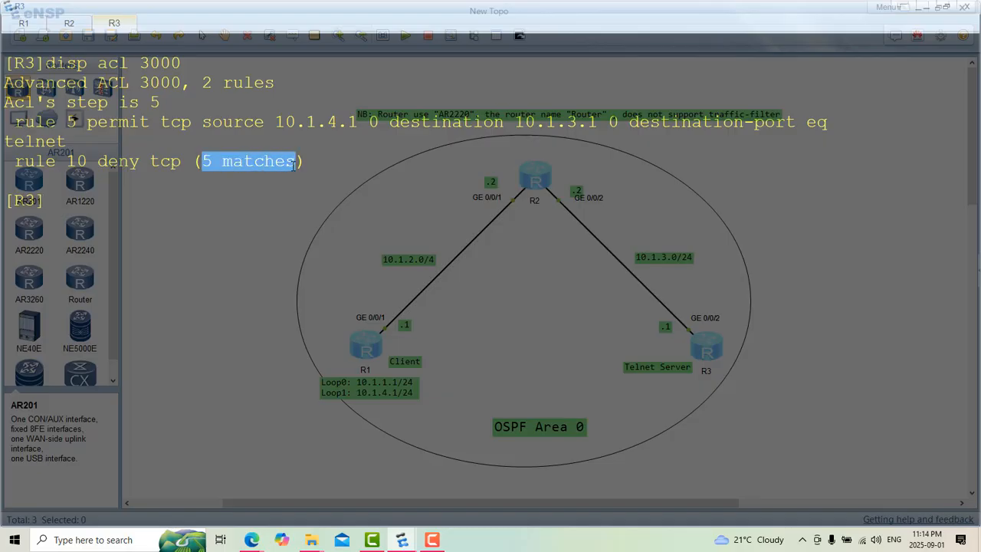
pyautogui.click(228, 196)
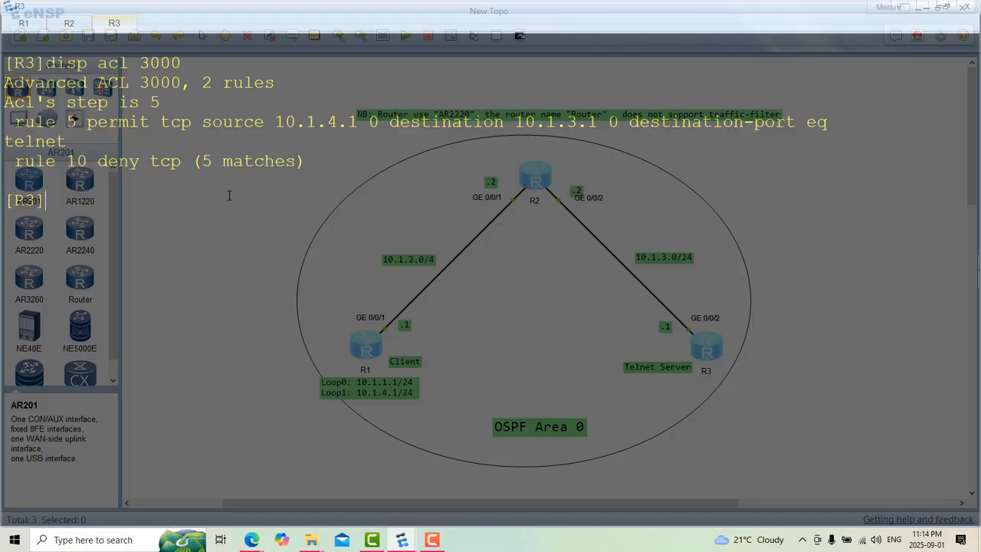
pyautogui.press('Up')
pyautogui.press('Return')
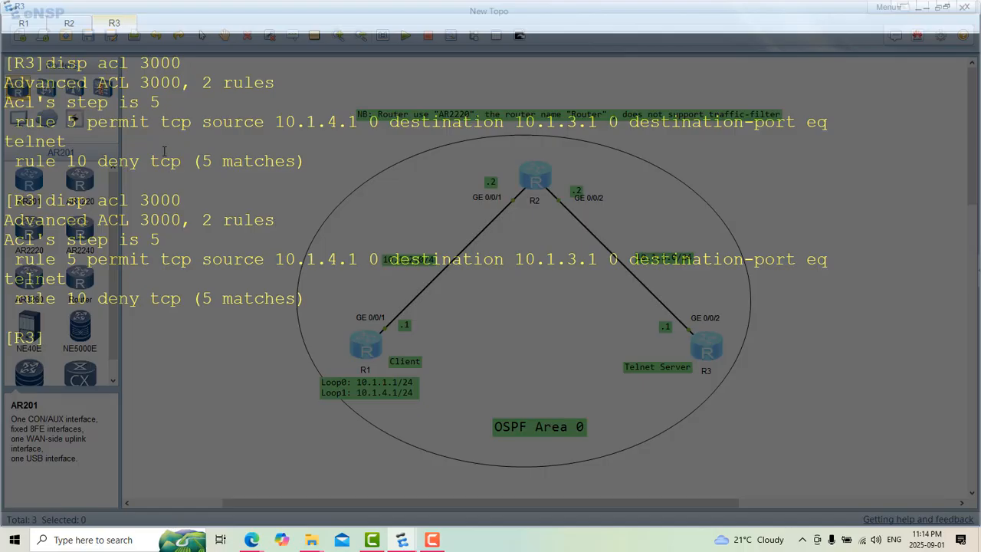
# Step: Return to the R1 console and clear the earlier Telnet output from its screen
pyautogui.click(34, 26)
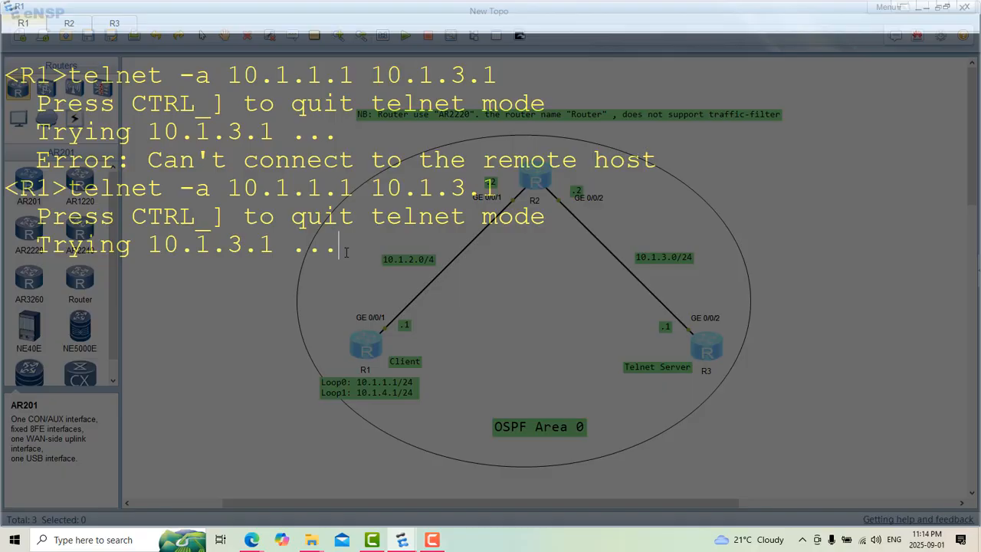
pyautogui.rightClick(418, 310)
pyautogui.click(446, 346)
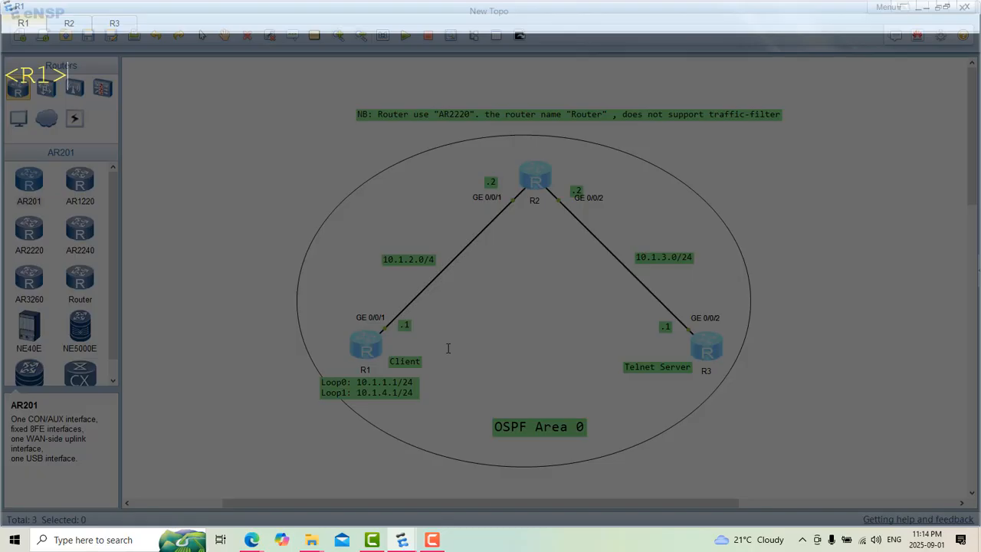
# Step: Start a Telnet session from R1 to R3 using loopback 1 as source with "telnet -a 10.1.4.1 10.1.3.1"
pyautogui.press('Up')
pyautogui.press('Left')
pyautogui.press('Left')
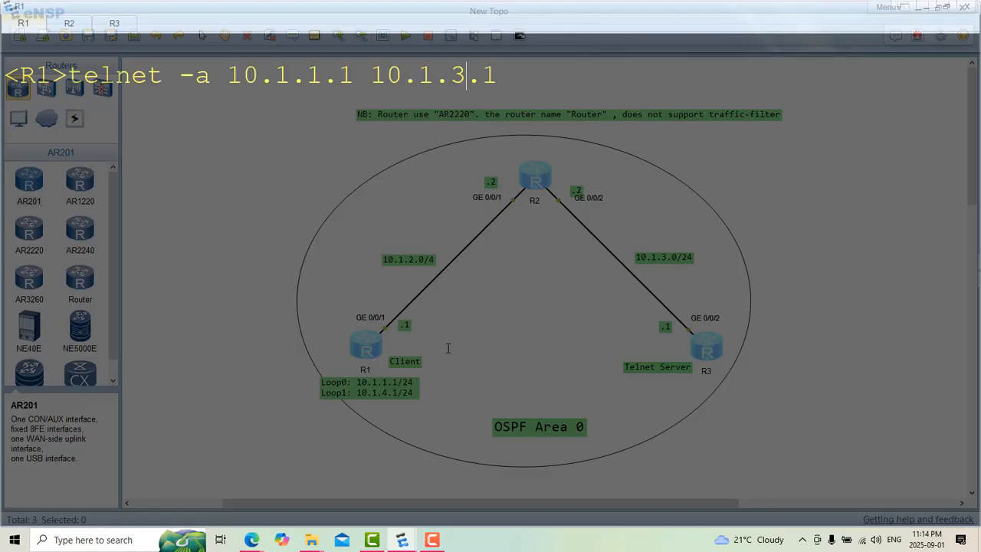
pyautogui.press('Left')
pyautogui.press('Left')
pyautogui.press('Left')
pyautogui.press('Left')
pyautogui.press('Left')
pyautogui.press('Left')
pyautogui.press('Left')
pyautogui.press('Left')
pyautogui.press('Left')
pyautogui.press('BackSpace')
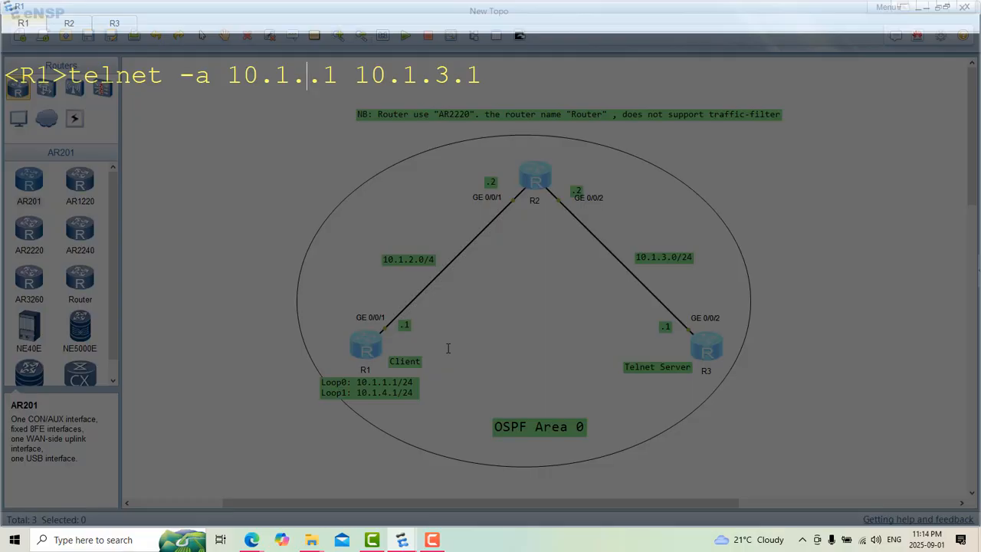
pyautogui.write('4')
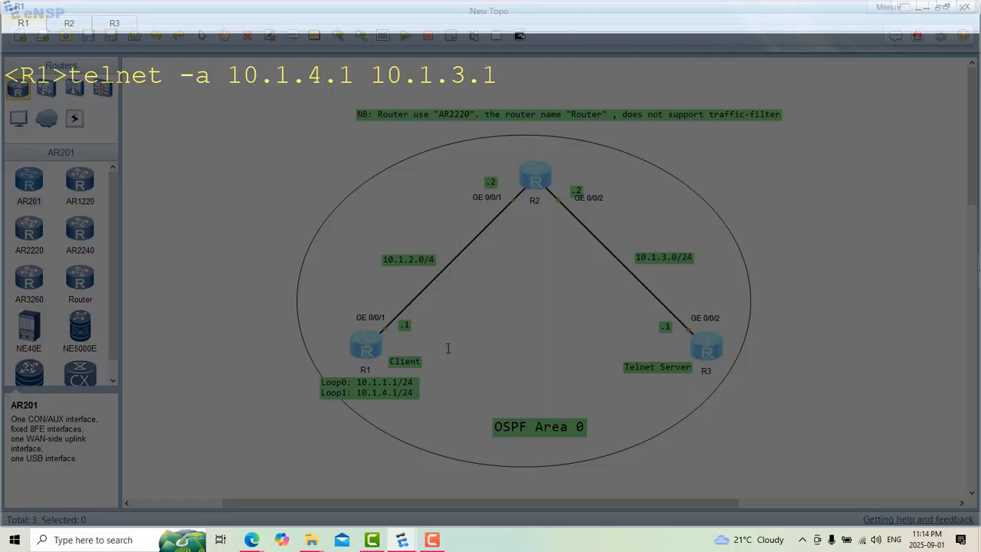
pyautogui.press('Return')
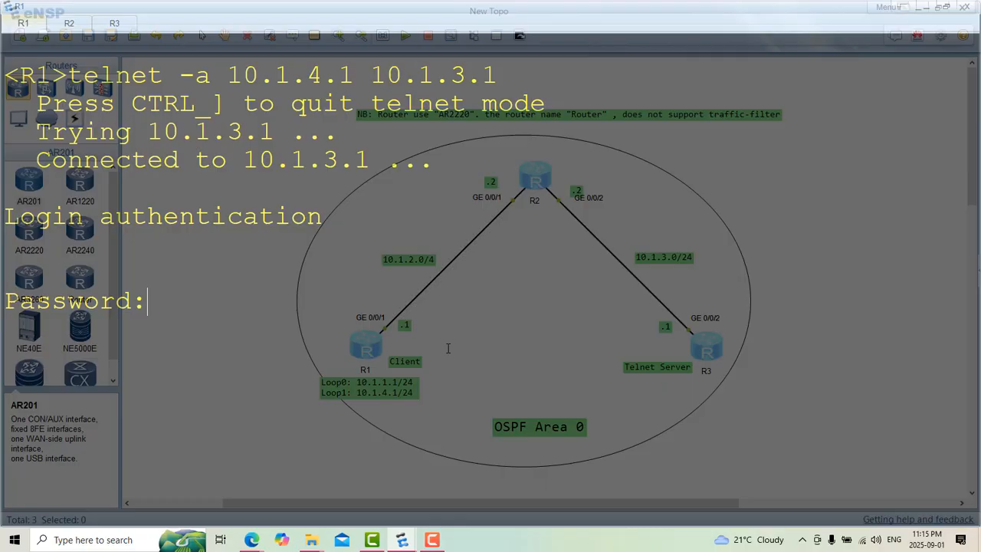
# Step: Enter the Telnet login password and check the device prompt in the R1 console
pyautogui.press('Return')
pyautogui.moveTo(68, 328); pyautogui.dragTo(3, 329)
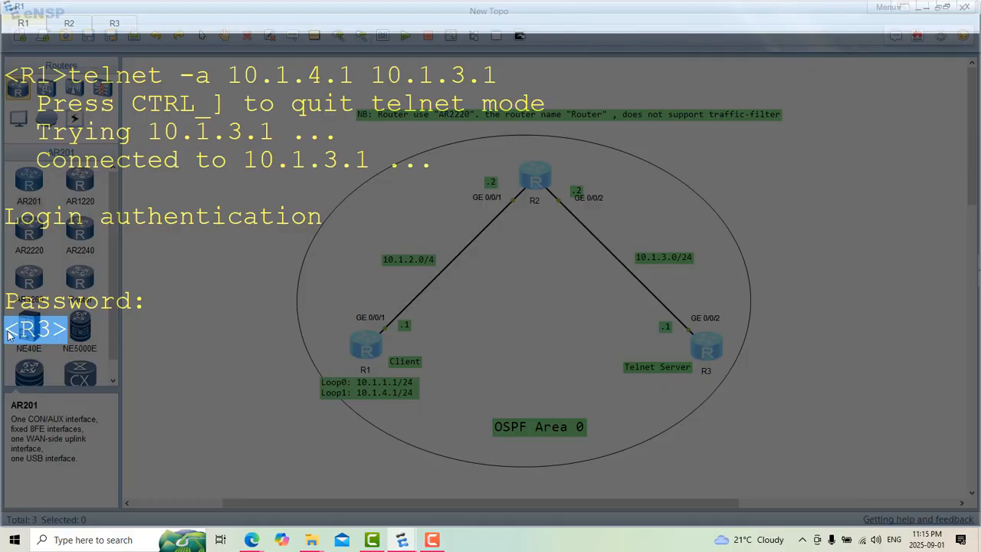
pyautogui.click(71, 332)
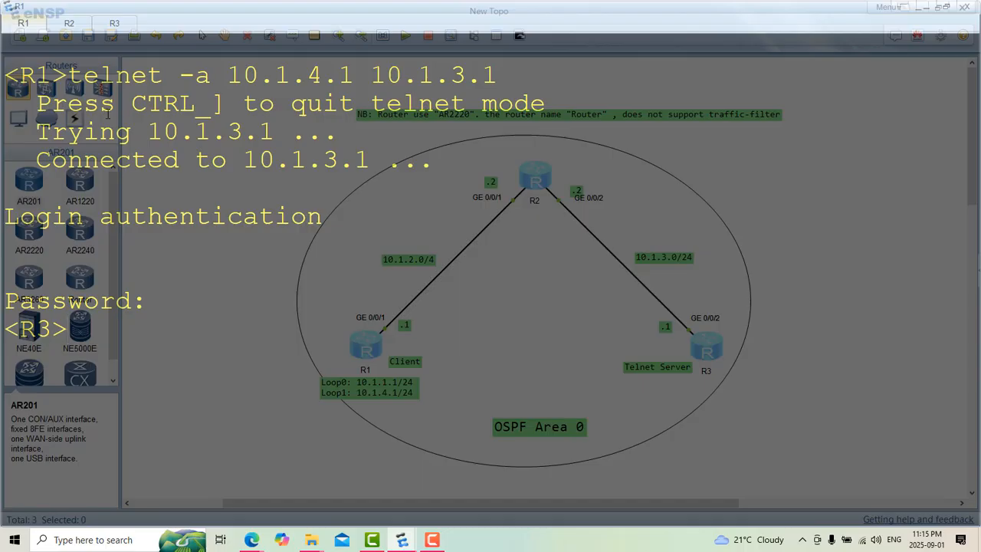
# Step: Glance at the R3 console, return to the Telnet session on R1, and clear its screen
pyautogui.click(116, 24)
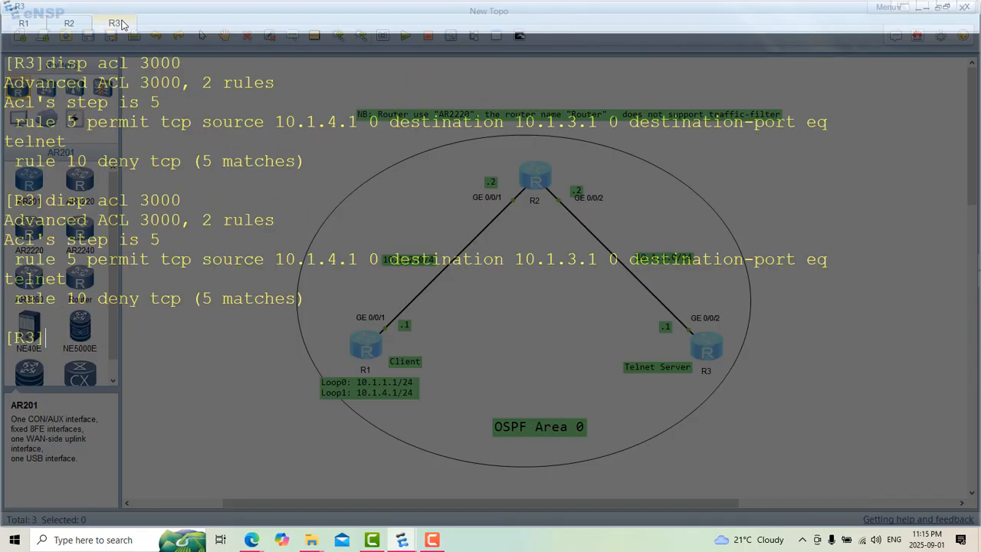
pyautogui.click(32, 26)
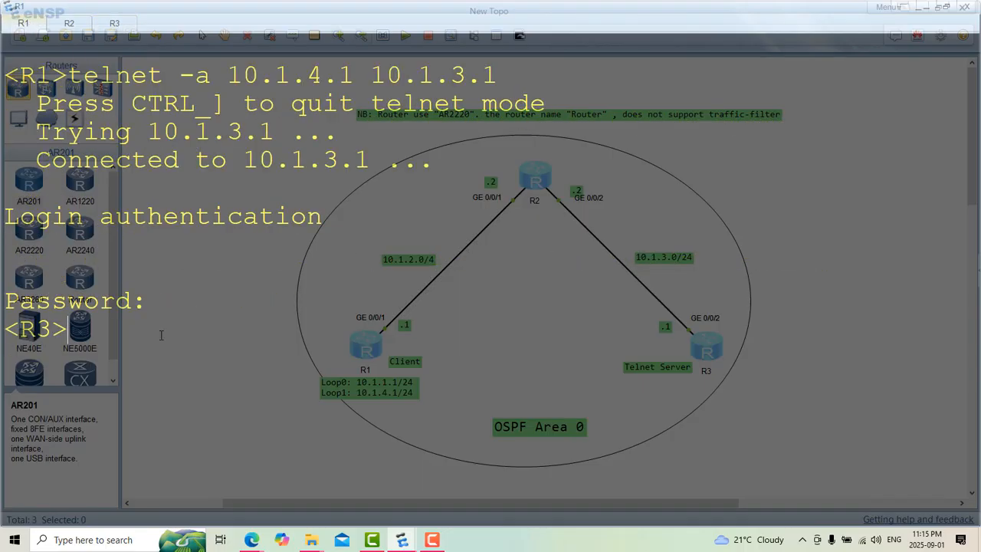
pyautogui.rightClick(162, 337)
pyautogui.click(198, 370)
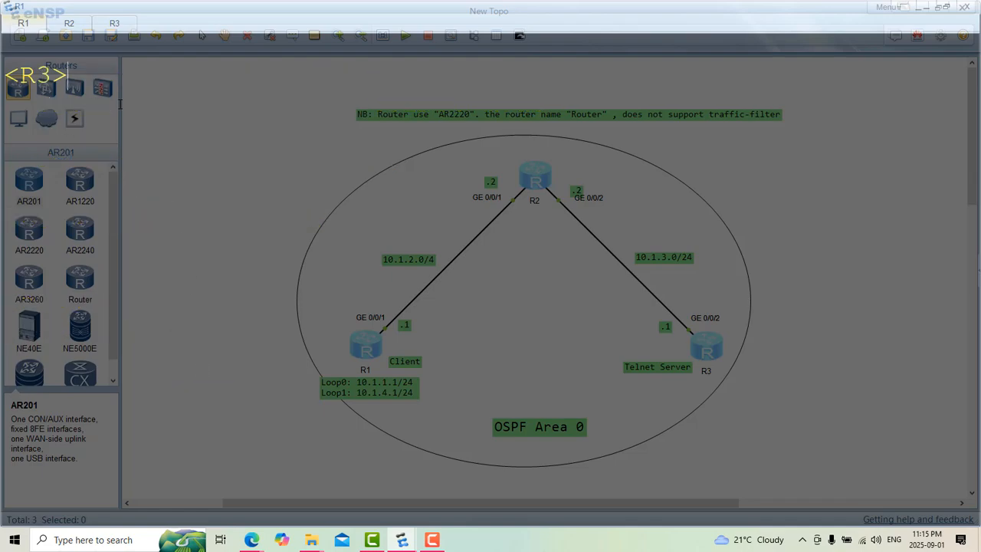
# Step: Display the ACL inside the Telnet session to R3 with "disp acl 3000"
pyautogui.write('acl')
pyautogui.press('BackSpace')
pyautogui.press('BackSpace')
pyautogui.press('BackSpace')
pyautogui.press('BackSpace')
pyautogui.write('disp ')
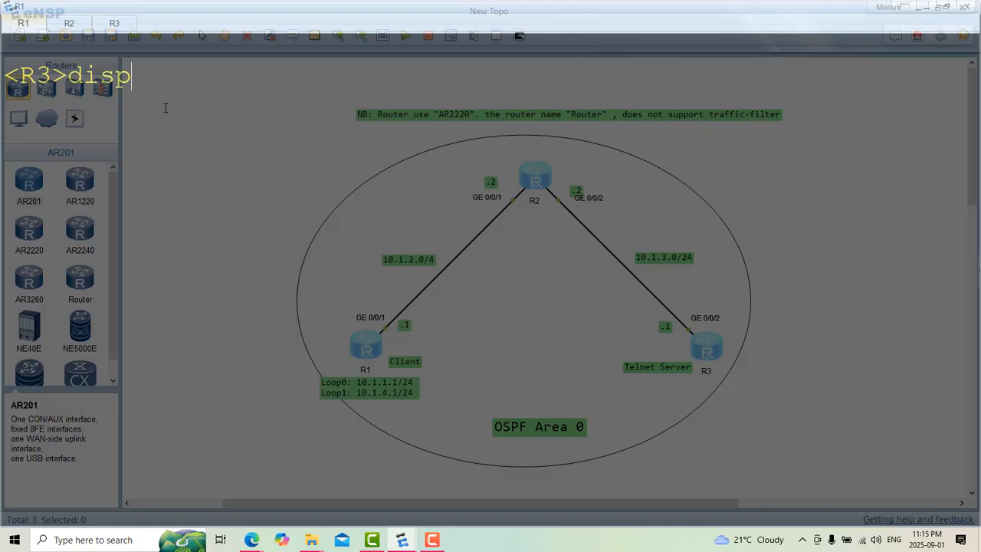
pyautogui.write('acl 3000')
pyautogui.press('Return')
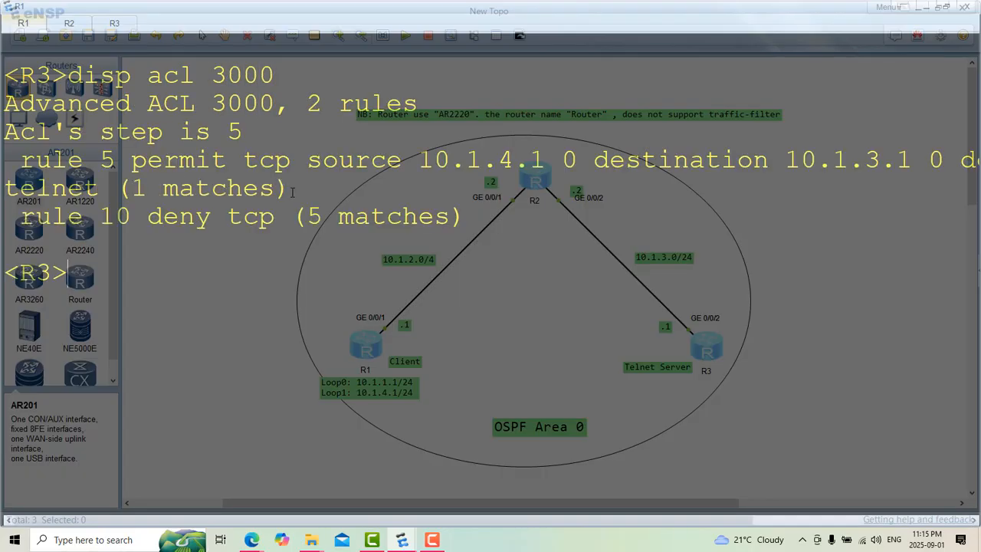
# Step: Examine the match counts and the permit and deny actions of rules 5 and 10 in ACL 3000
pyautogui.moveTo(291, 190); pyautogui.dragTo(120, 189)
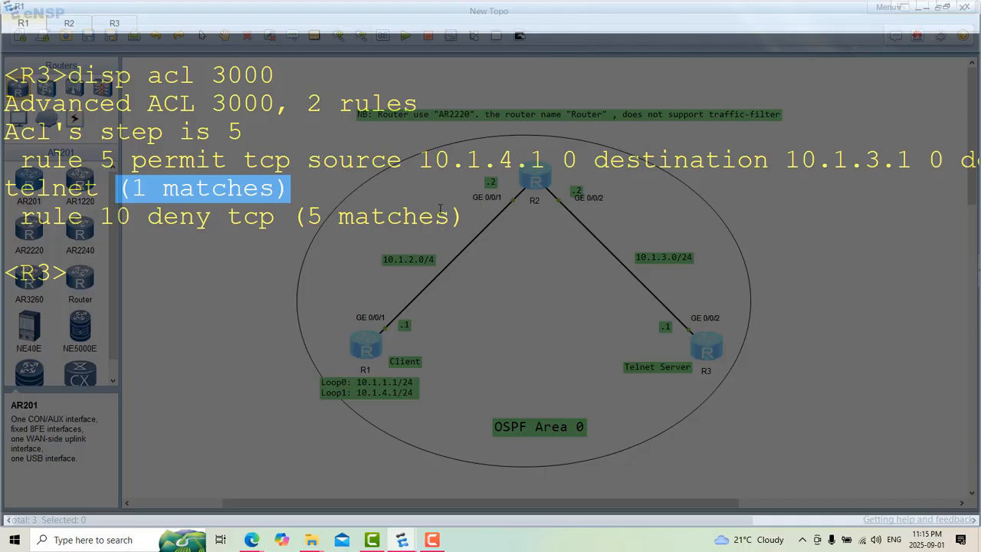
pyautogui.moveTo(466, 220); pyautogui.dragTo(296, 222)
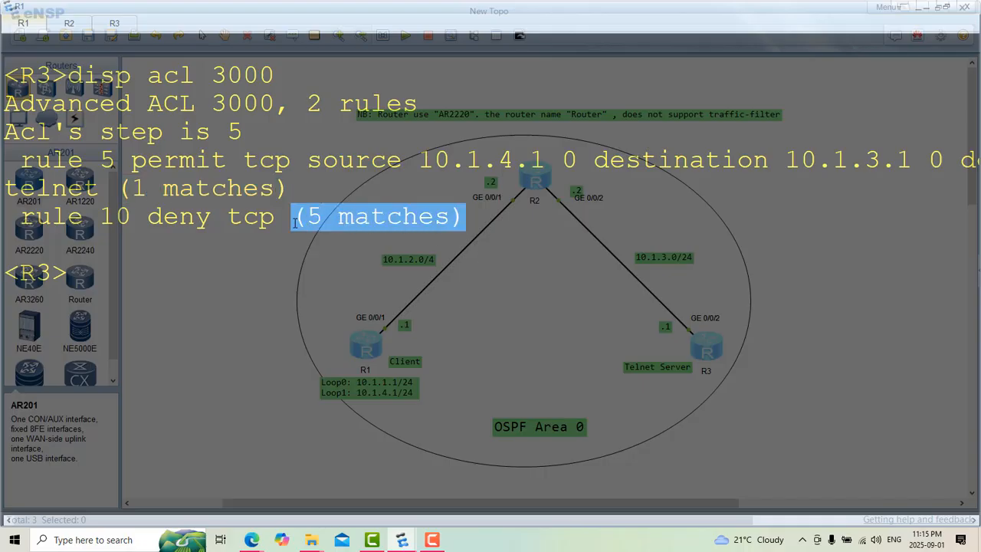
pyautogui.click(292, 247)
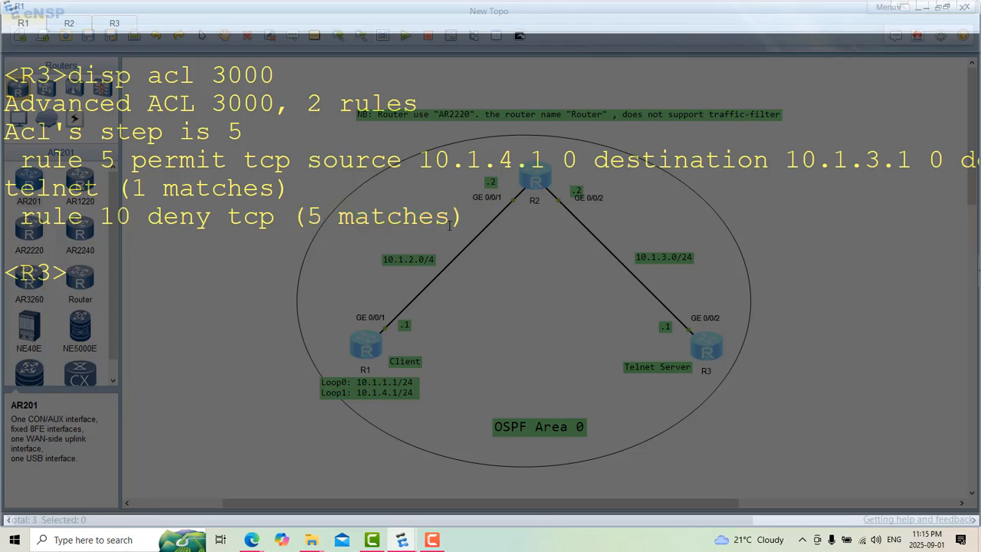
pyautogui.moveTo(449, 216); pyautogui.dragTo(307, 217)
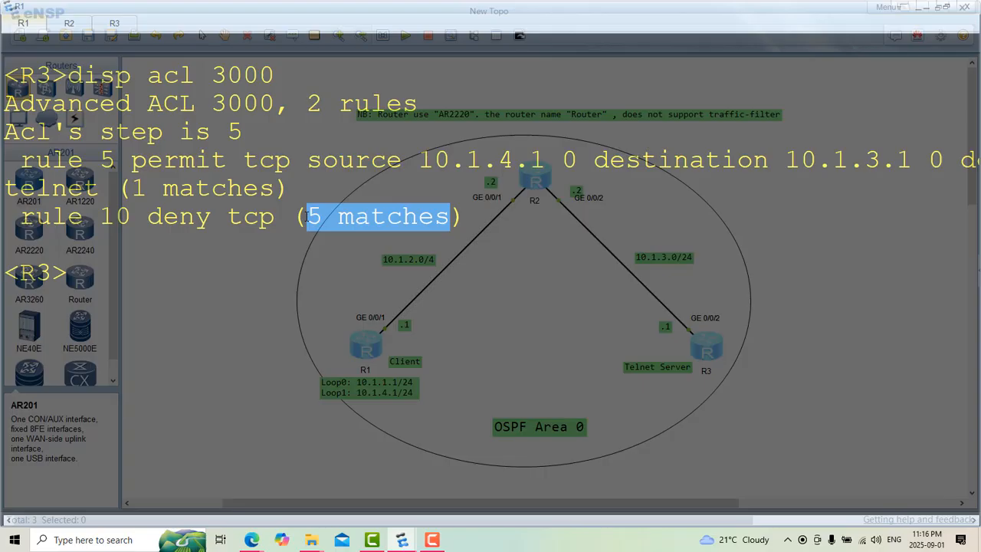
pyautogui.click(290, 238)
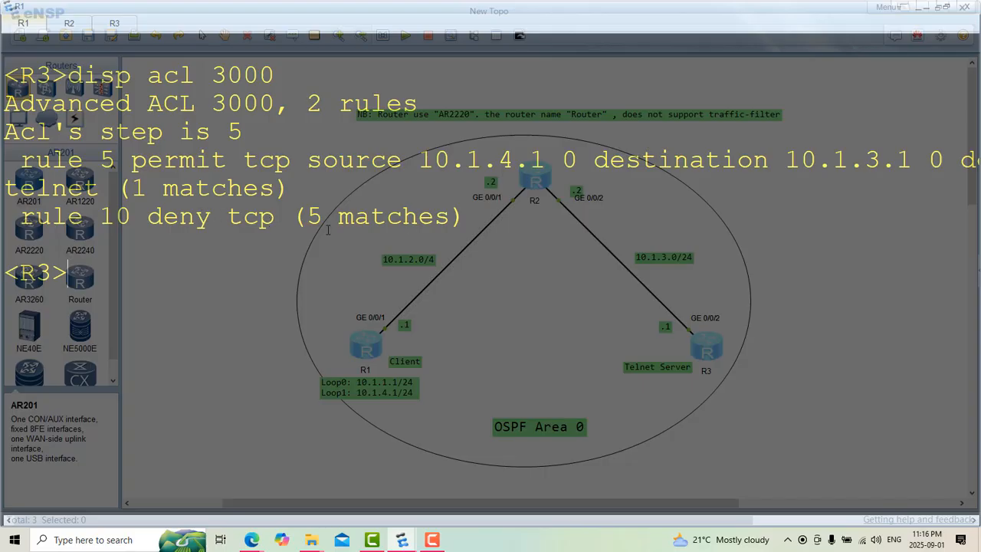
pyautogui.moveTo(213, 221); pyautogui.dragTo(152, 220)
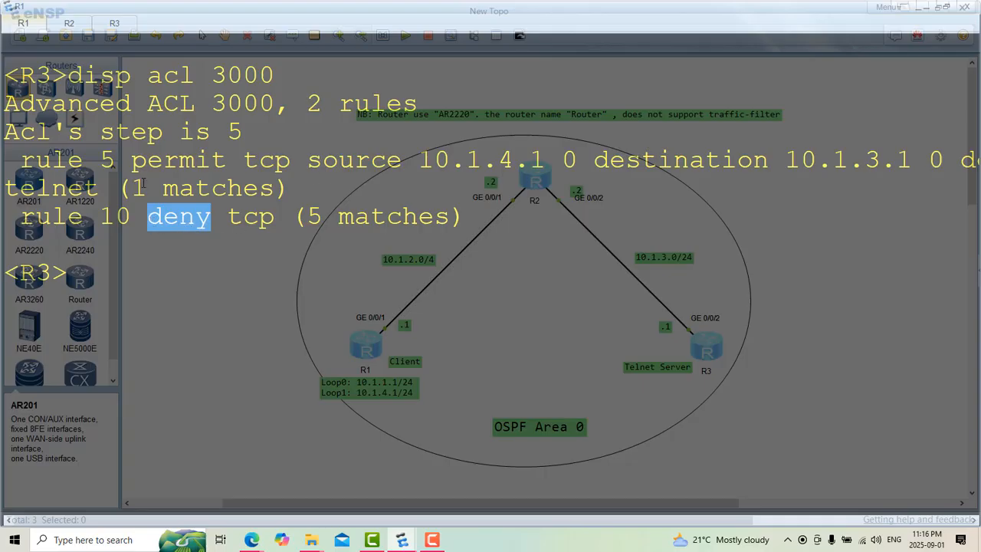
pyautogui.moveTo(134, 188); pyautogui.dragTo(248, 188)
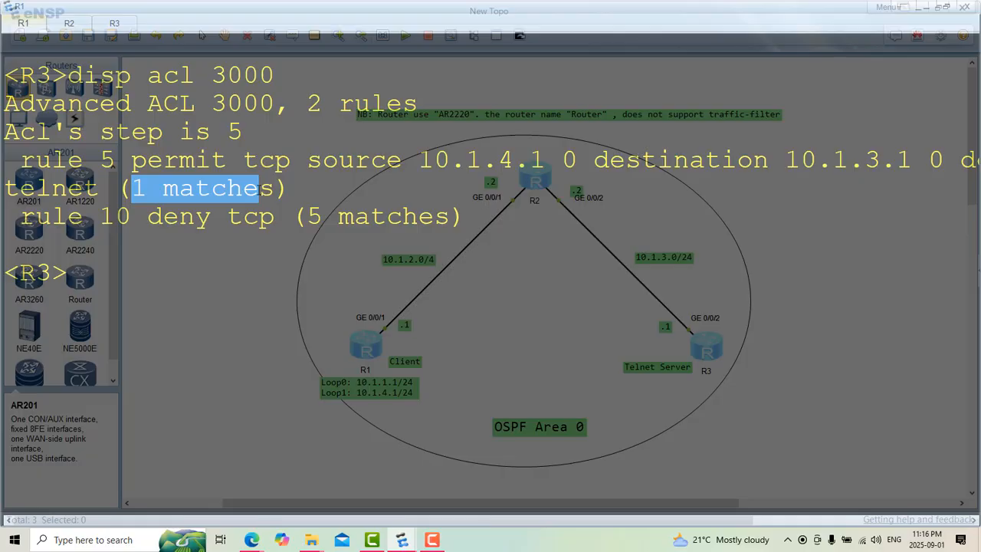
pyautogui.moveTo(135, 159); pyautogui.dragTo(230, 159)
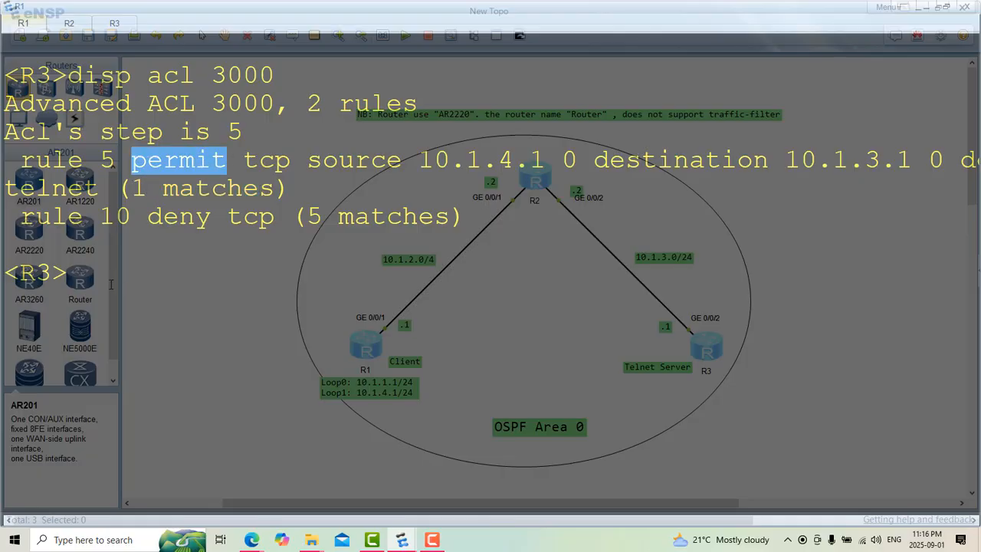
pyautogui.click(97, 288)
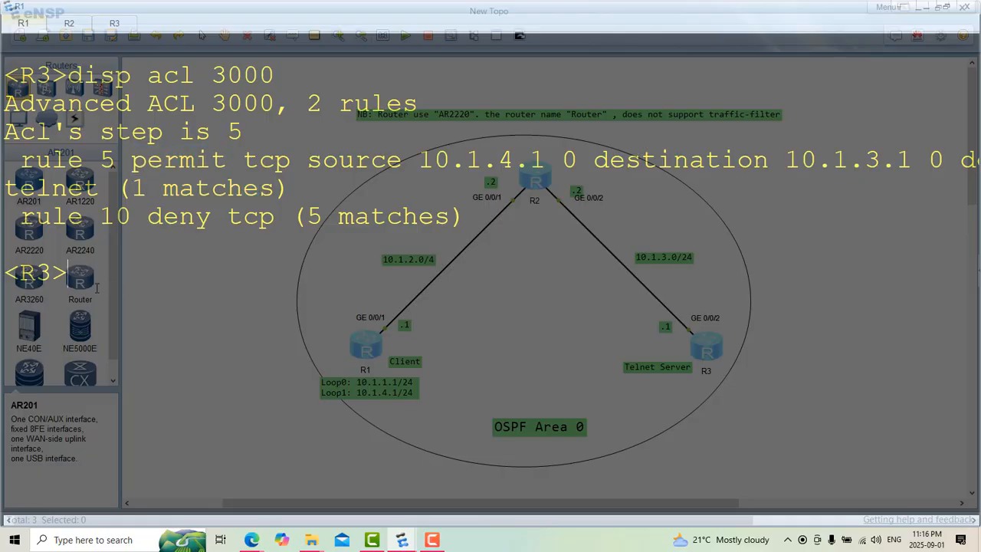
# Step: Quit the Telnet session to R3 with "q" and check which router's prompt is active
pyautogui.write('q')
pyautogui.press('Return')
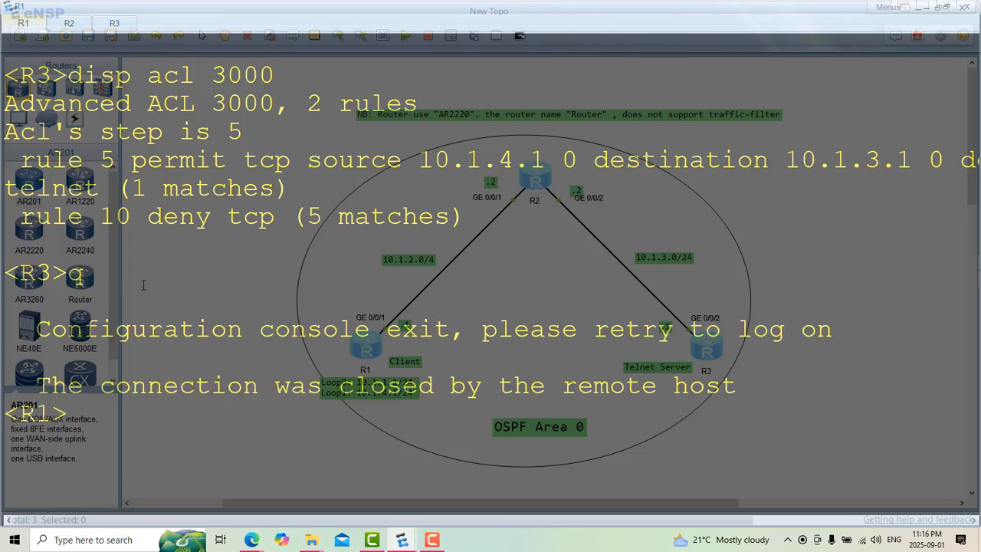
pyautogui.moveTo(76, 424); pyautogui.dragTo(5, 418)
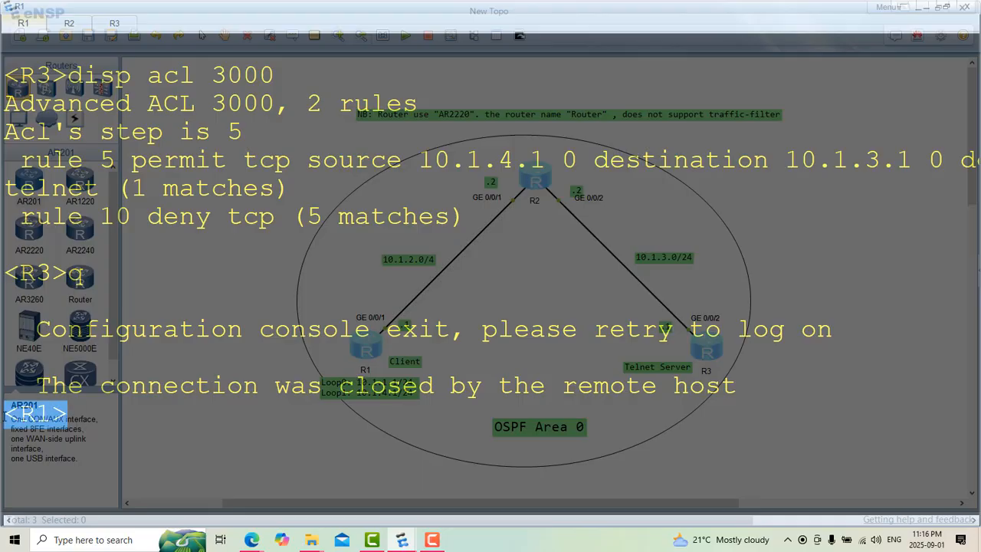
pyautogui.click(91, 430)
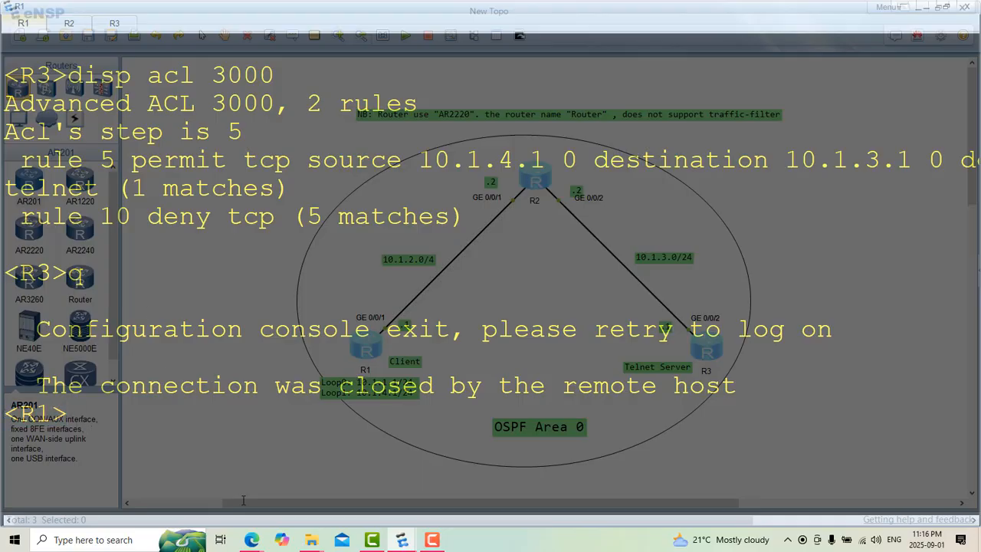
# Step: Switch to the HCIA-Datacom V1.0 Lab Guide PDF in Edge and read on past the Verification section to the configuration reference
pyautogui.moveTo(253, 546)
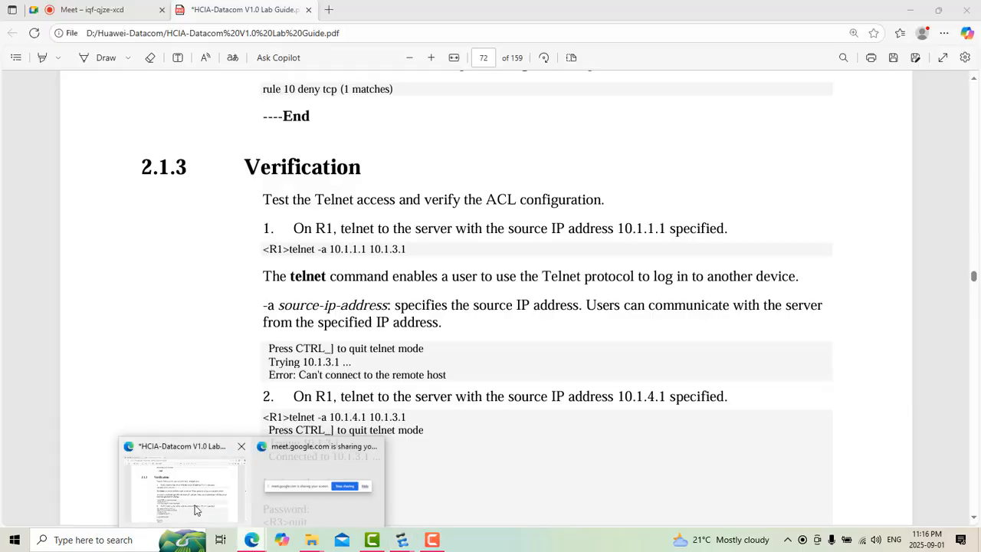
pyautogui.click(195, 510)
pyautogui.scroll(-2, 320, 362)
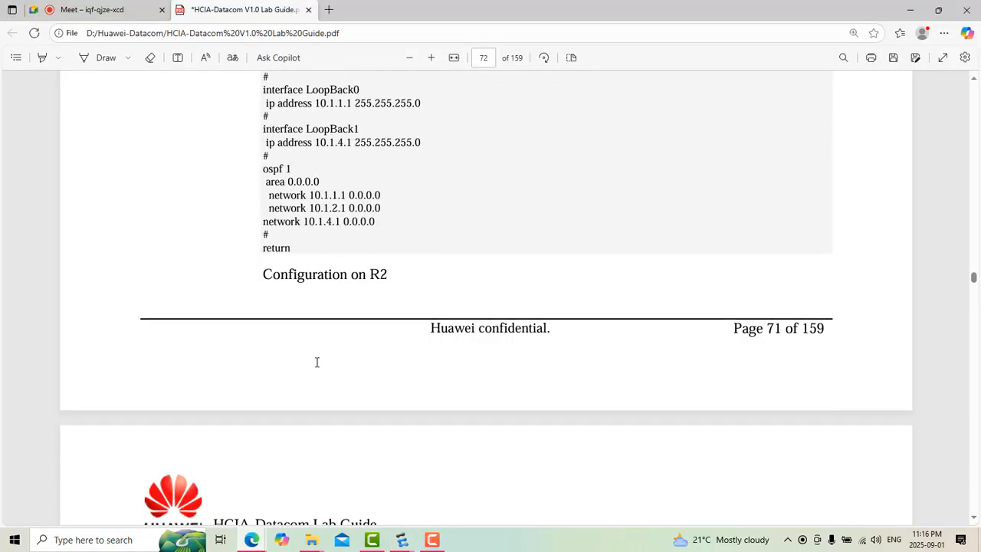
# Step: Return to the Configuration Procedure in the lab guide and review the steps up to the "user-interface vty 0 4" command on R3
pyautogui.scroll(20, 316, 361)
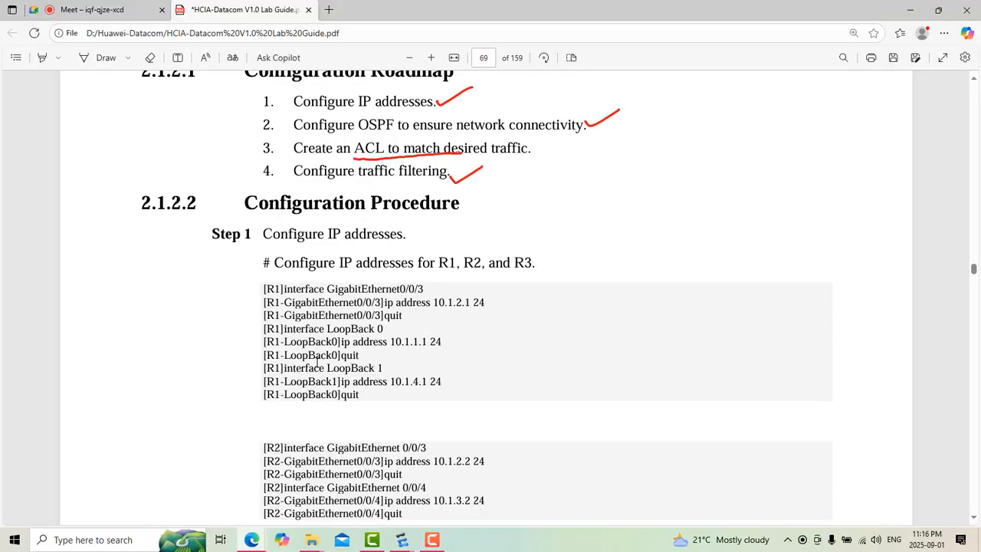
pyautogui.scroll(-15, 316, 361)
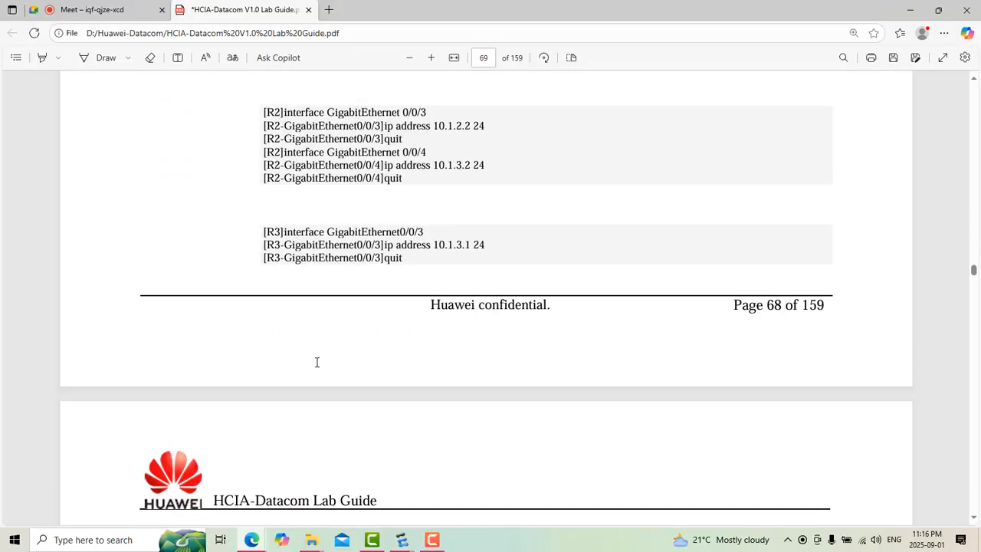
pyautogui.scroll(-15, 316, 361)
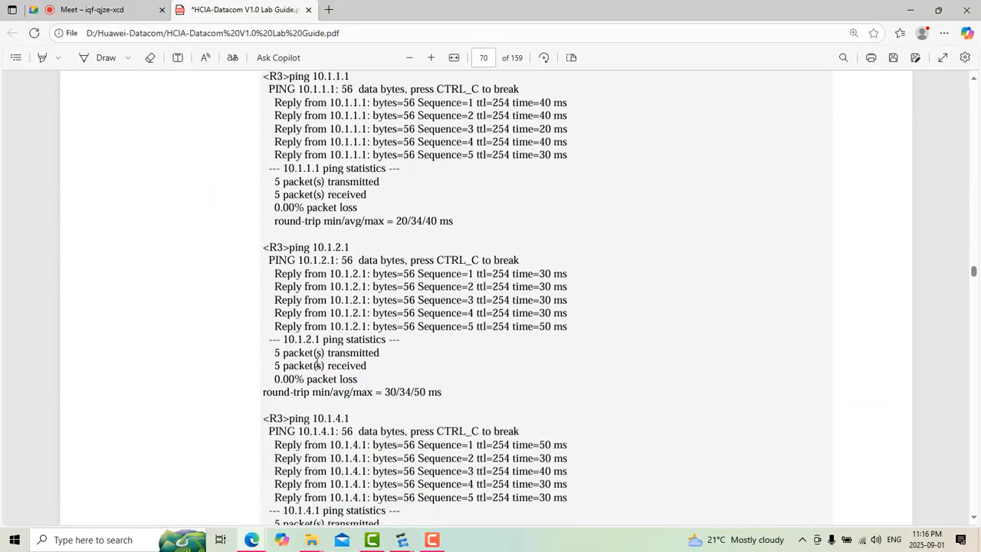
pyautogui.scroll(-15, 317, 361)
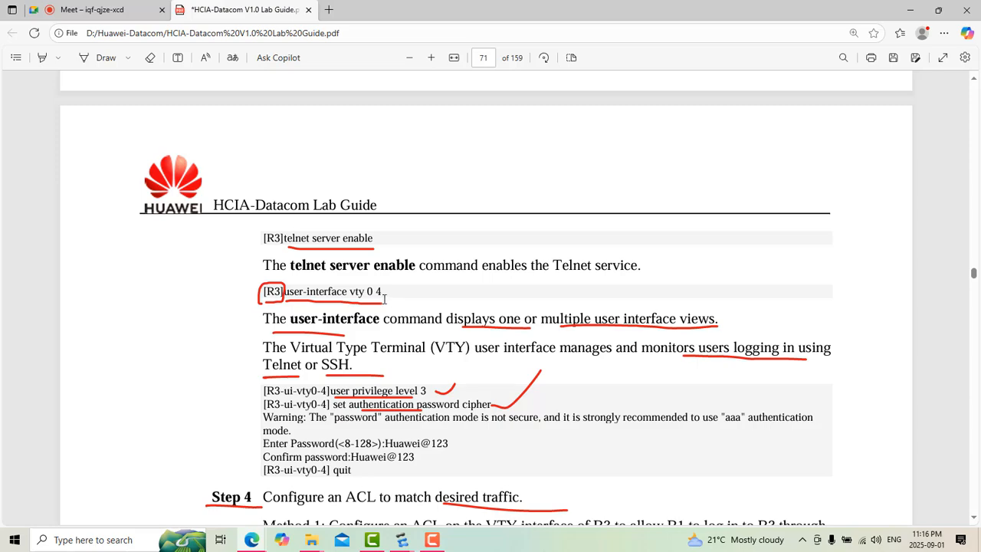
pyautogui.moveTo(382, 293); pyautogui.dragTo(283, 294)
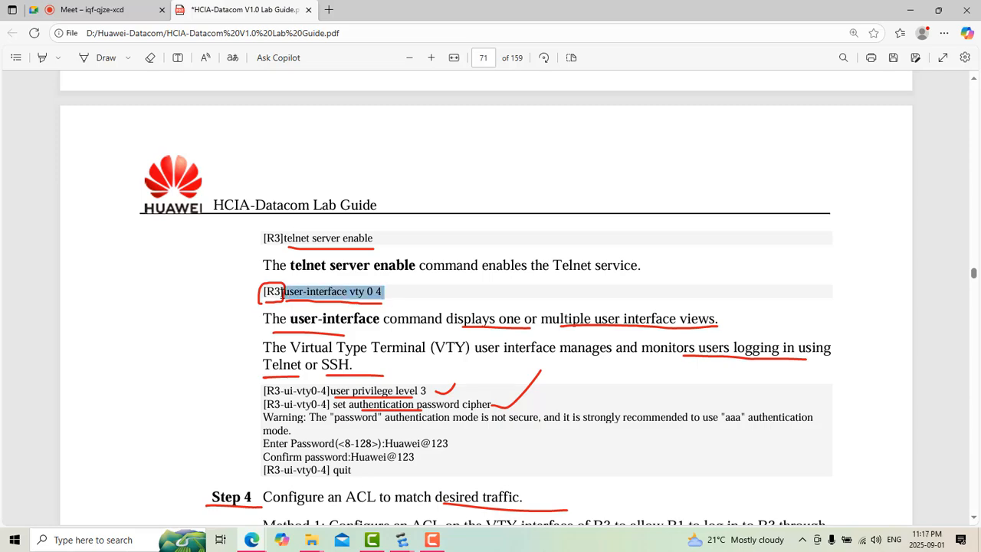
pyautogui.click(408, 302)
pyautogui.click(406, 303)
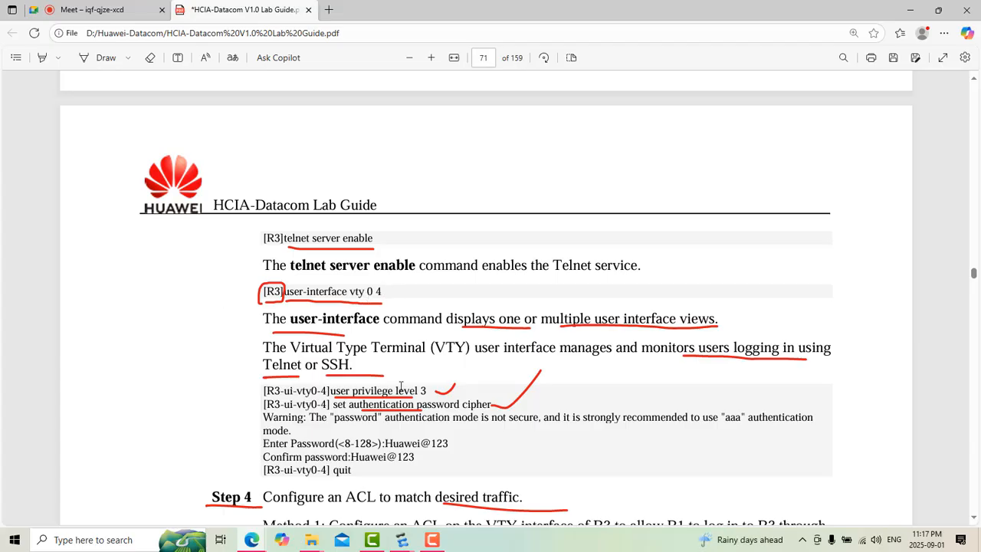
# Step: Review the VTY commands on R3 that set user privilege level 3 and cipher password authentication
pyautogui.scroll(-3, 476, 395)
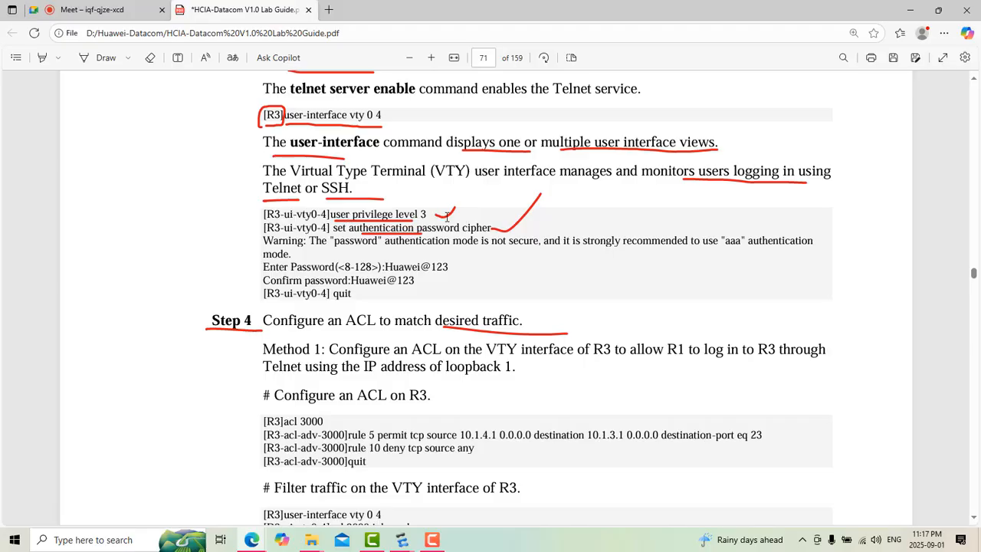
pyautogui.moveTo(433, 217); pyautogui.dragTo(331, 212)
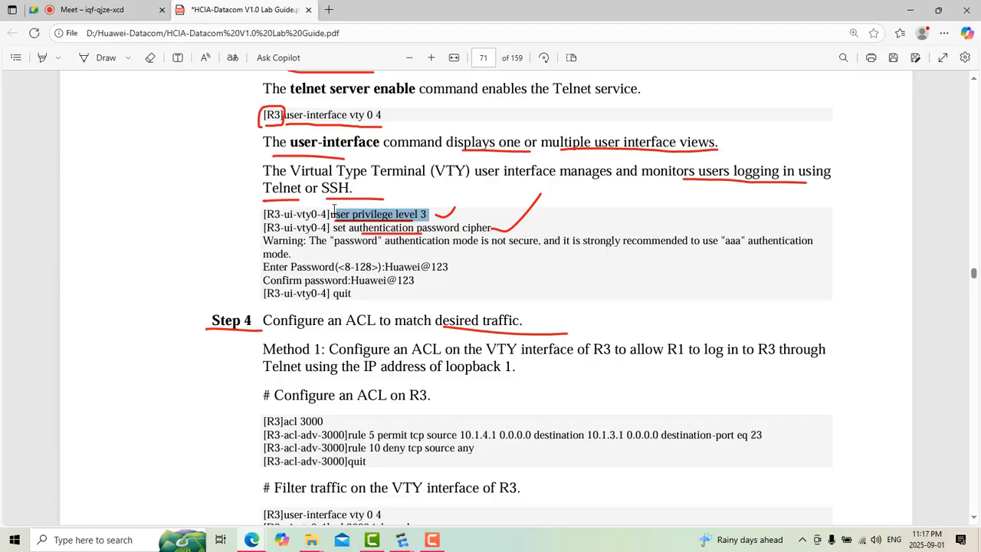
pyautogui.doubleClick(476, 228)
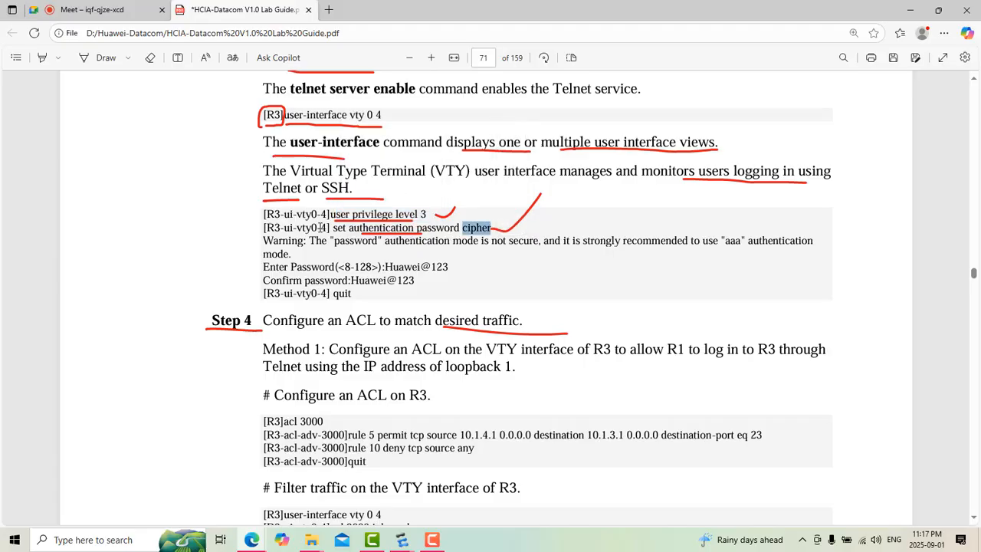
# Step: Examine the ACL 3000 rules 5 and 10 under Step 4, Method 1, and their inbound filtering on R3's VTY interface
pyautogui.scroll(-4, 408, 280)
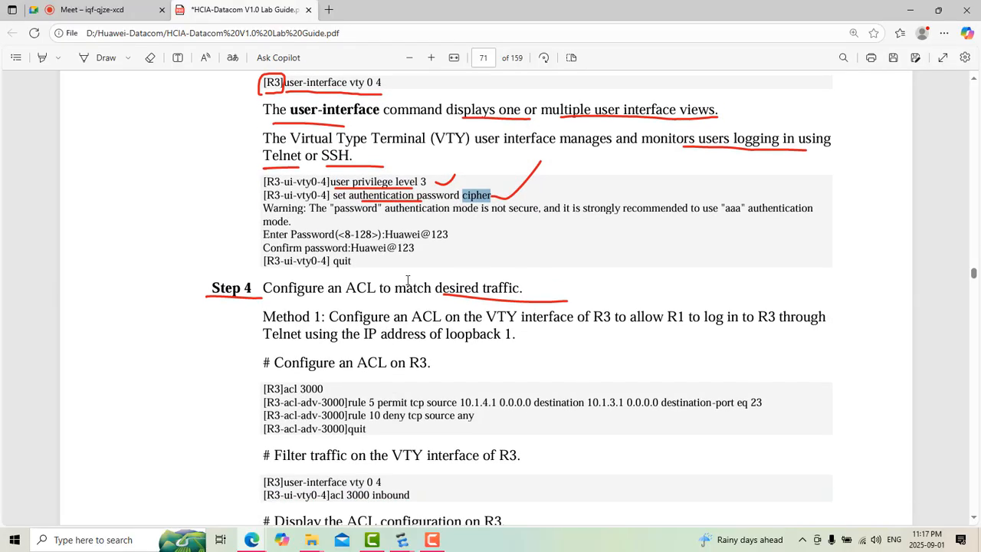
pyautogui.scroll(2, 408, 280)
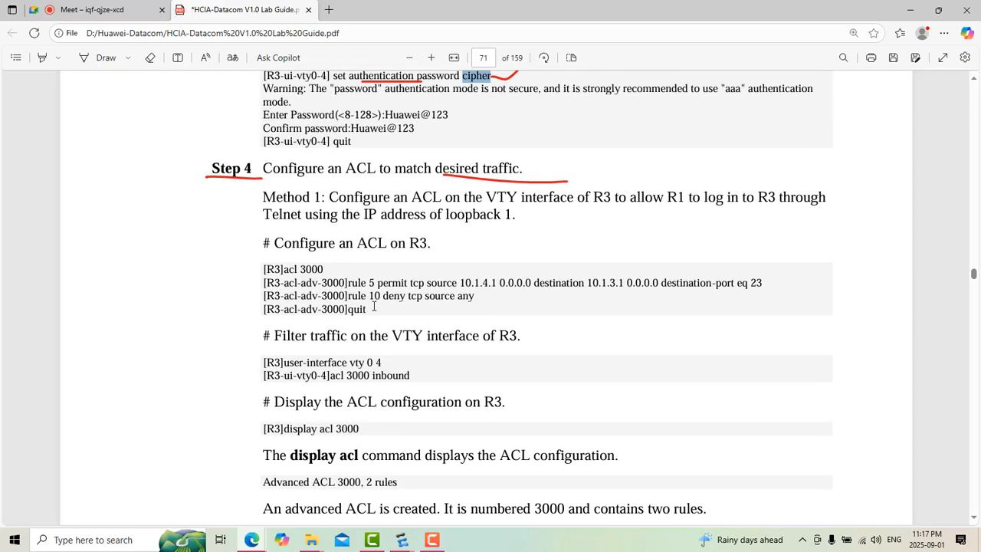
pyautogui.moveTo(373, 309); pyautogui.dragTo(344, 283)
pyautogui.click(439, 348)
pyautogui.scroll(-1, 439, 348)
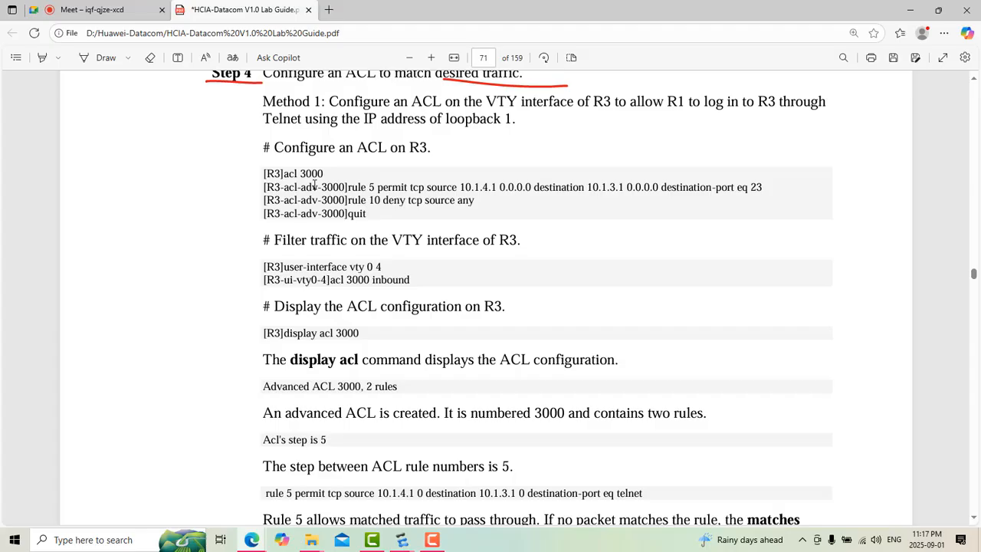
# Step: Reread the Method 1 description in Step 4, then read on past Method 2 and the Telnet verification to Configuration Reference (Method 1)
pyautogui.scroll(3, 400, 174)
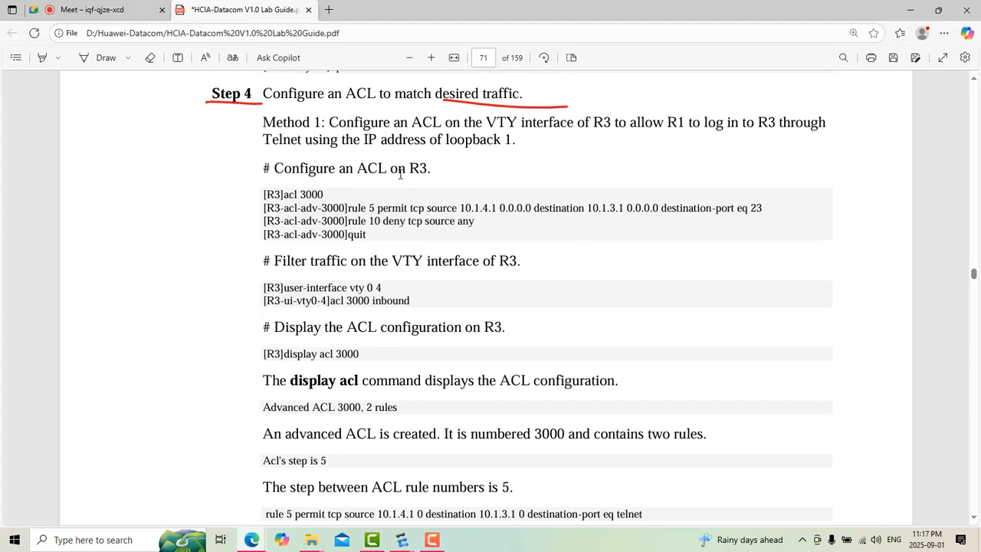
pyautogui.scroll(1, 400, 174)
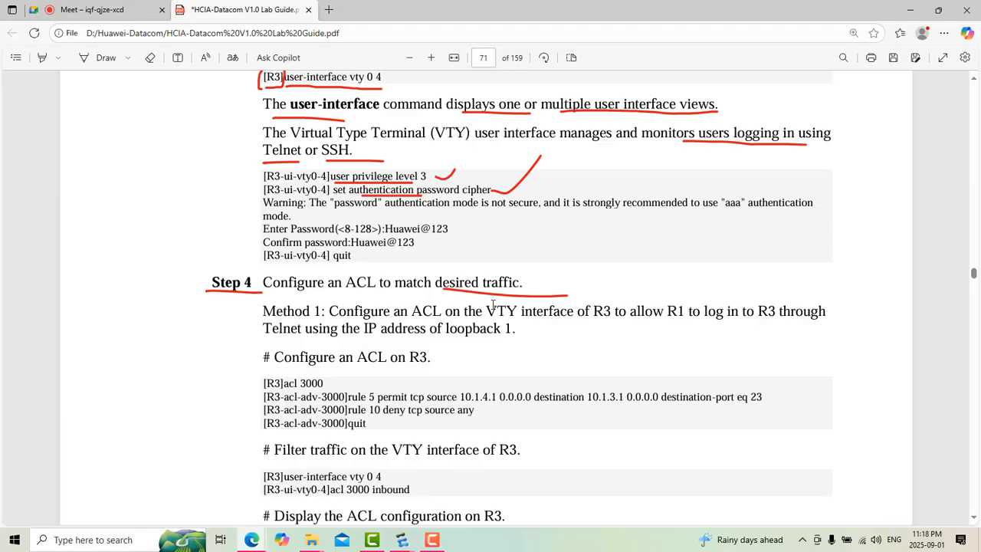
pyautogui.scroll(-10, 493, 307)
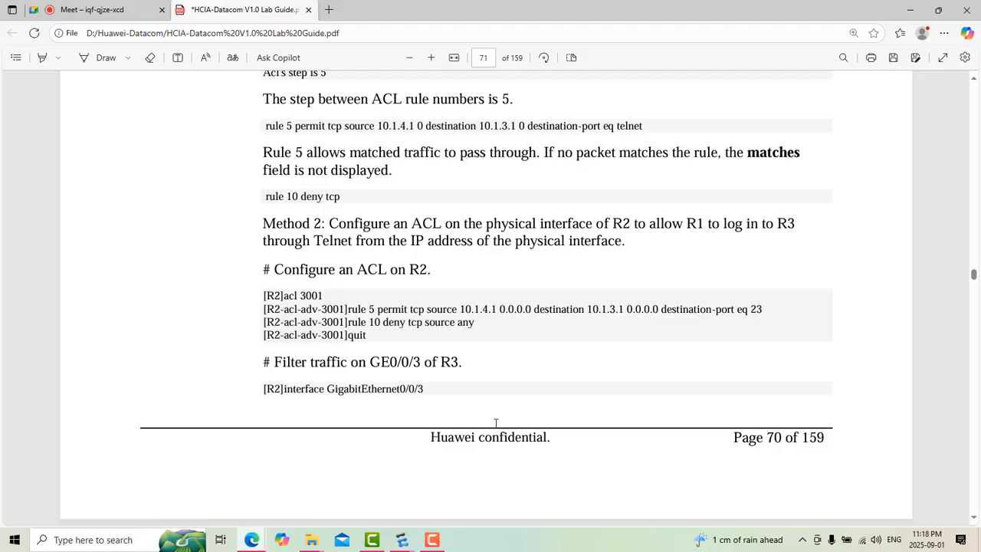
pyautogui.scroll(-10, 496, 423)
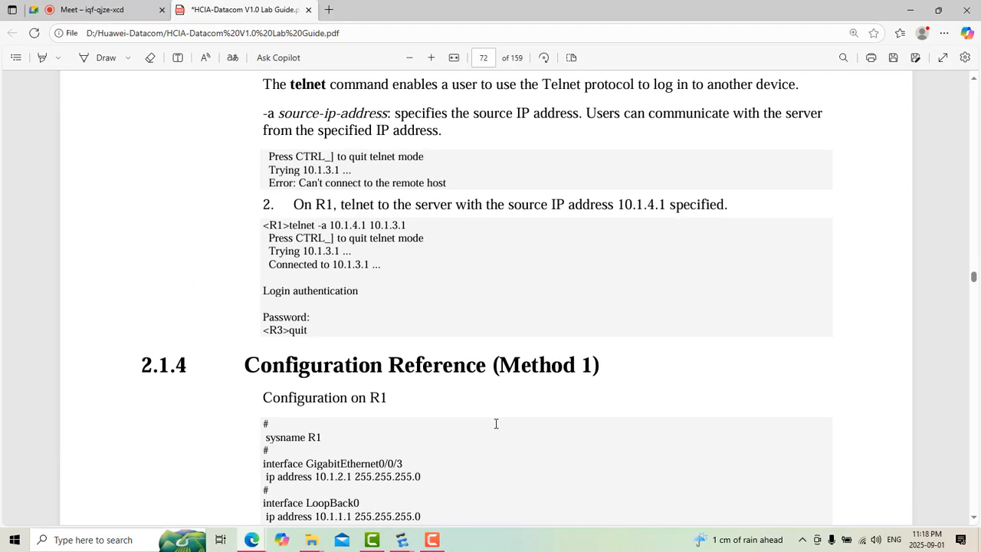